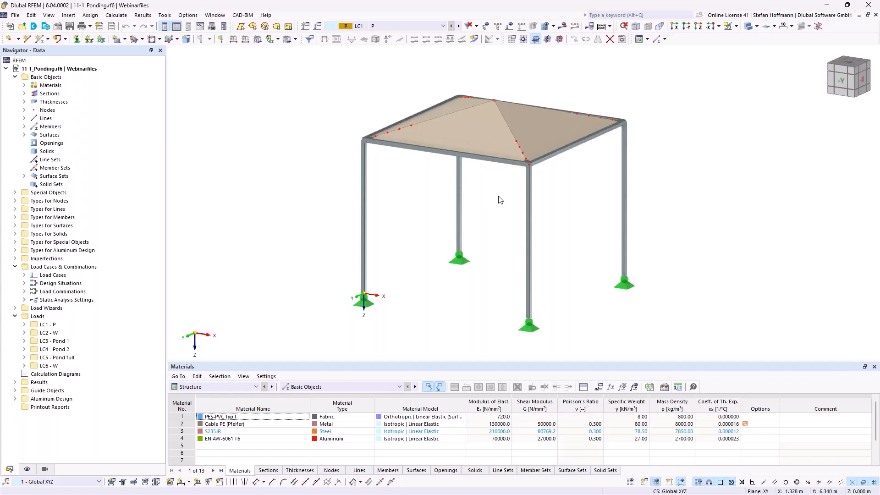
Examine the canopy model's frame, supports and membrane roof from several angles.
middle_click_drag(503, 199, 538, 214)
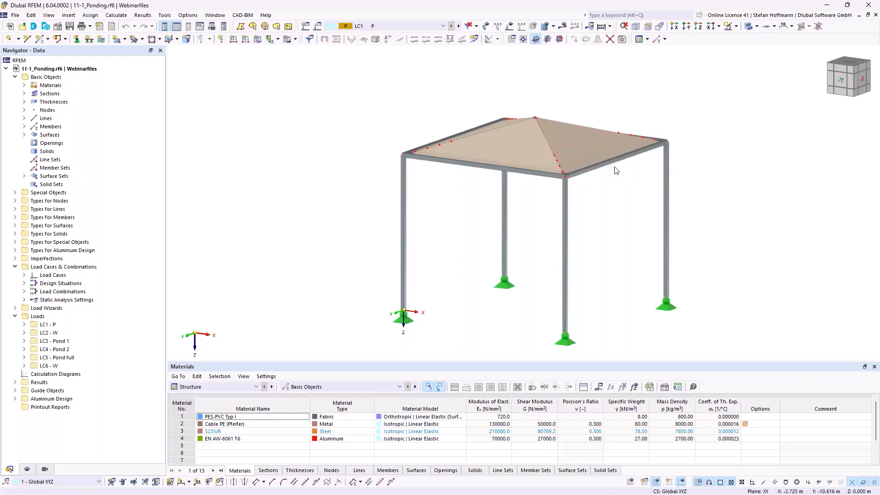
middle_click_drag(603, 170, 626, 171, "ctrl")
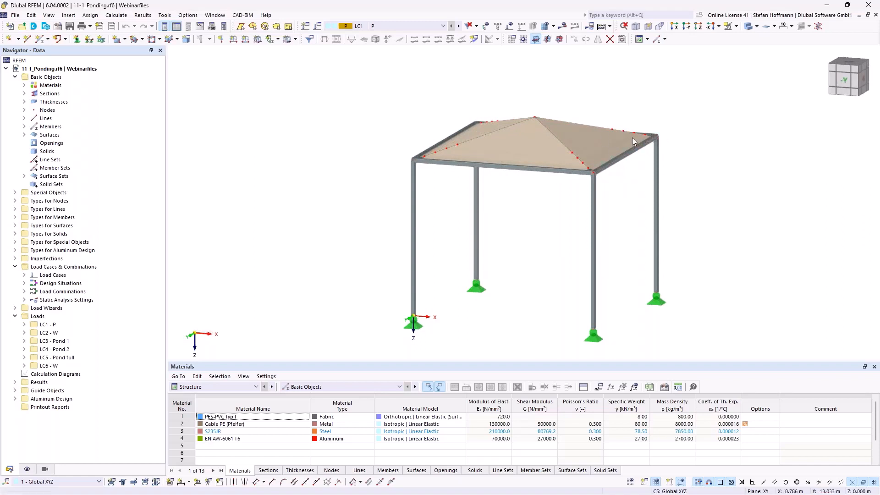
left_click(621, 158)
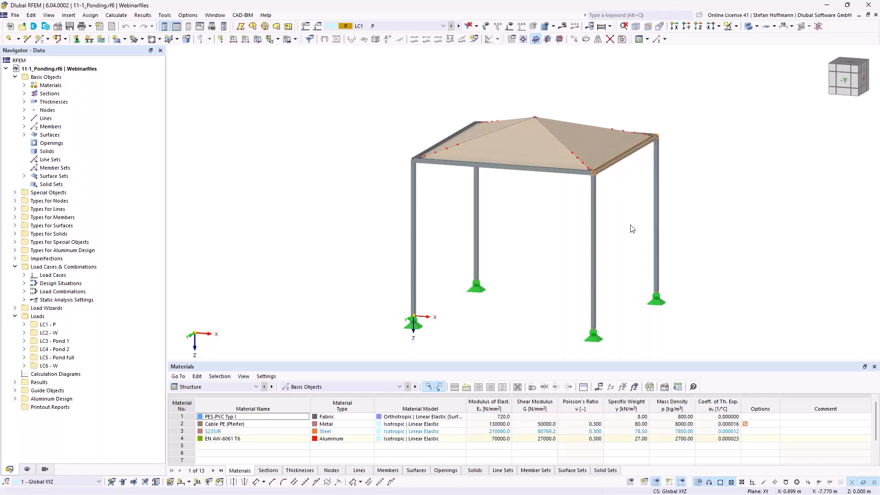
middle_click_drag(632, 227, 595, 199)
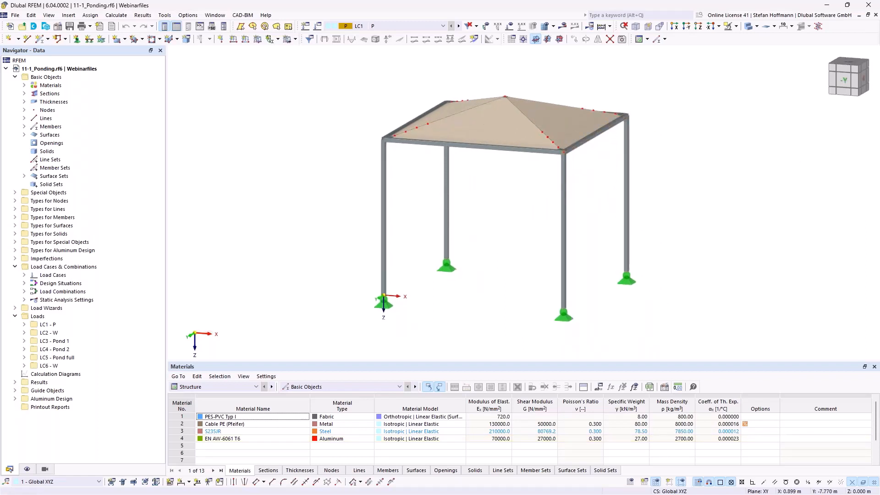
middle_click_drag(595, 207, 590, 206, "ctrl")
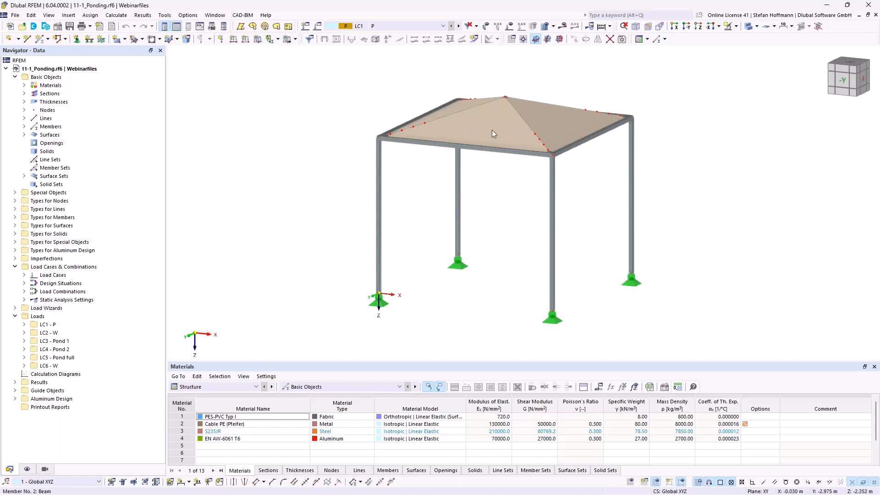
middle_click_drag(527, 106, 522, 122)
left_click_drag(539, 117, 444, 129)
left_click(520, 96)
middle_click_drag(521, 95, 509, 164, "ctrl")
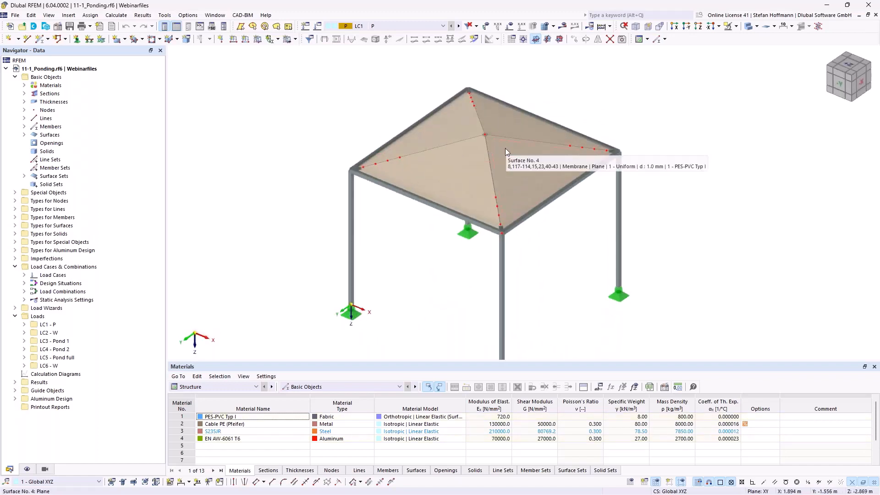
Turn off the display of surface sets and render the model transparently so the beams beneath the roof membrane can be seen.
left_click(27, 469)
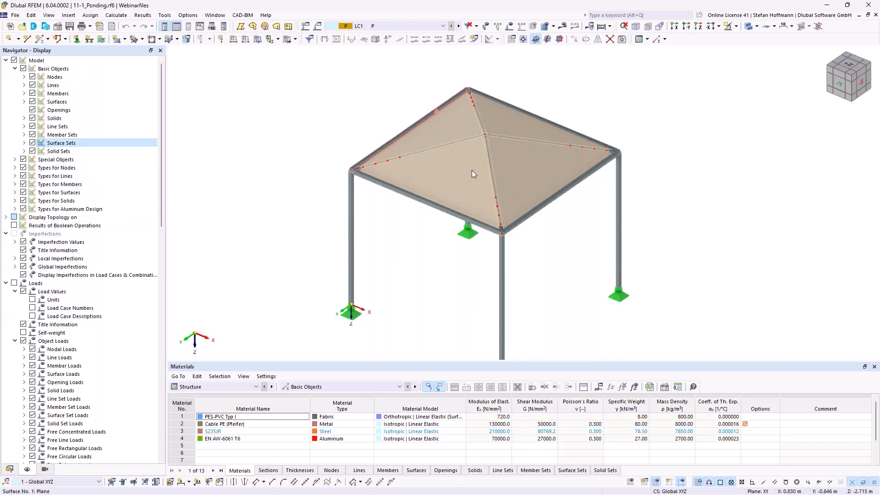
mouse_move(501, 144)
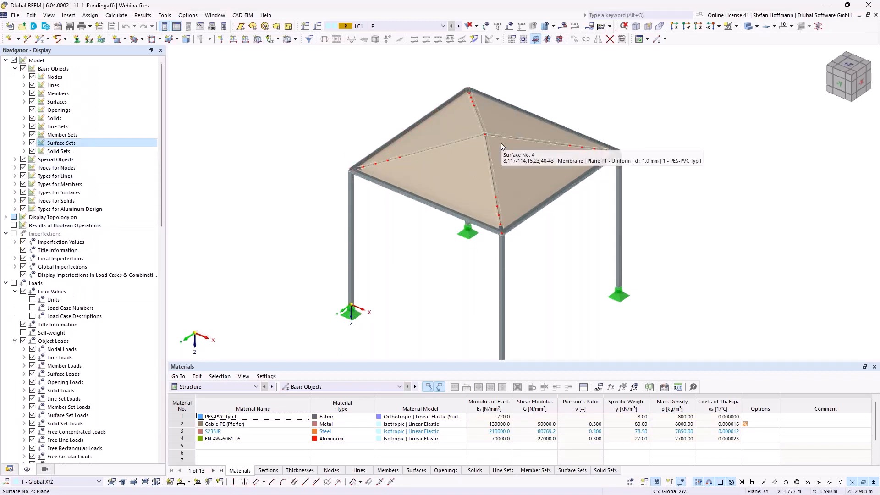
left_click(33, 143)
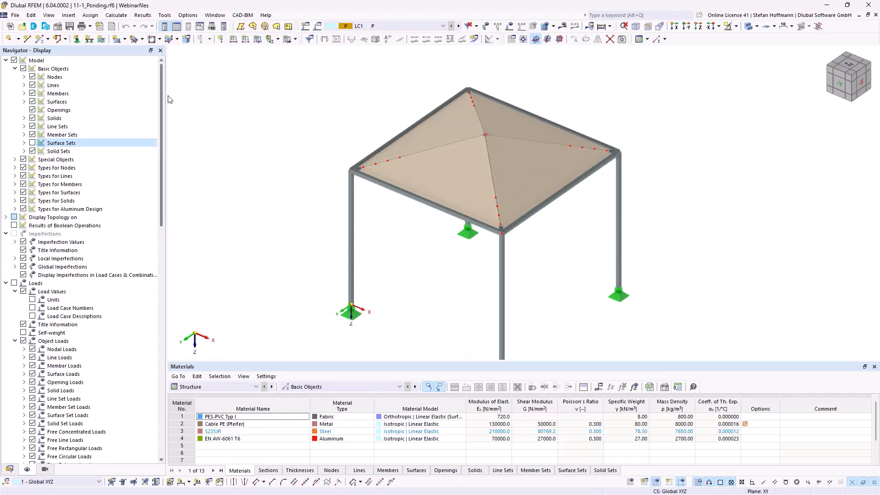
left_click(750, 27)
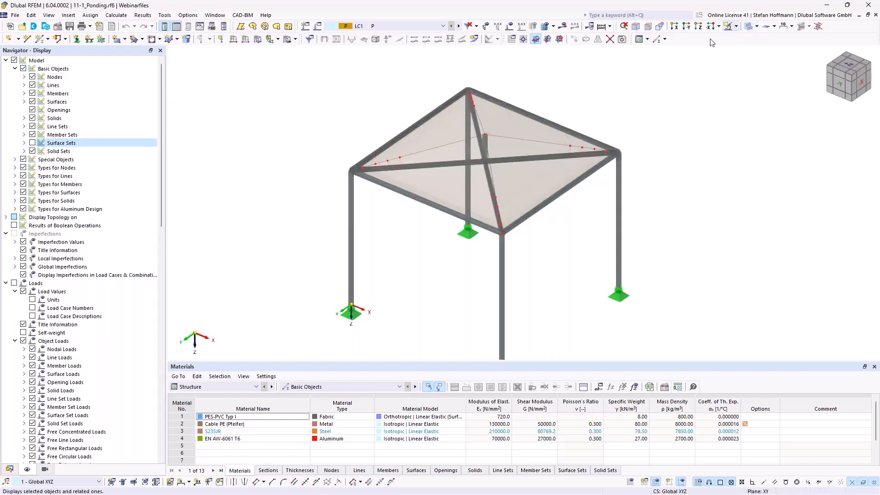
Inspect the nonlinearity of one of the short vertical rigid members between the diagonal roof beam and the membrane, leaving the member unmodified.
scroll(474, 137, "up", 4)
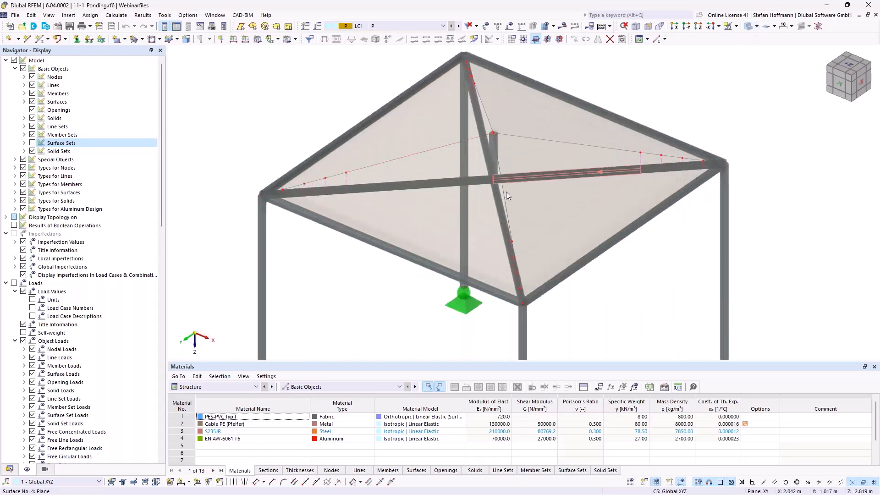
middle_click_drag(506, 192, 476, 167, "ctrl")
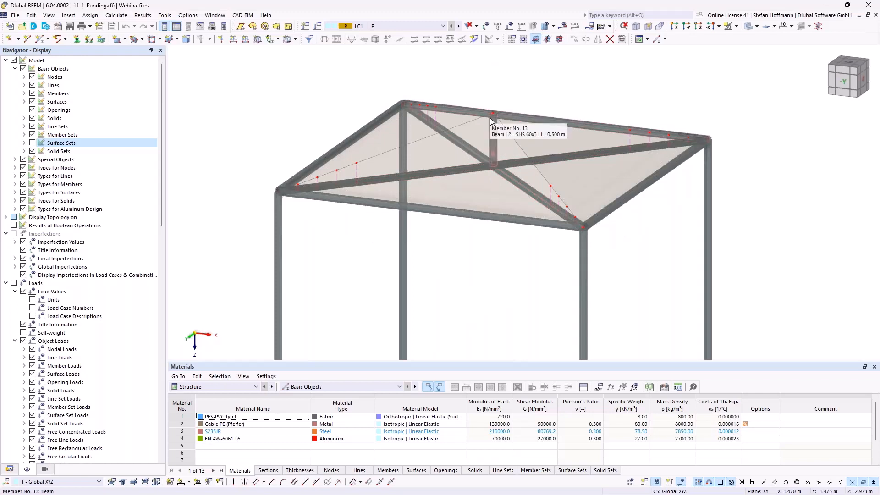
middle_click_drag(511, 149, 413, 174, "ctrl")
scroll(320, 159, "up", 4)
double_click(412, 193)
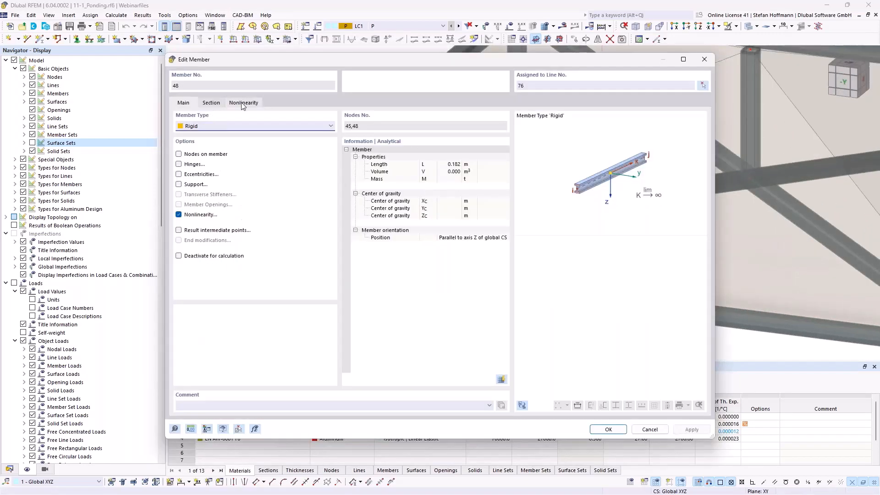
left_click(242, 103)
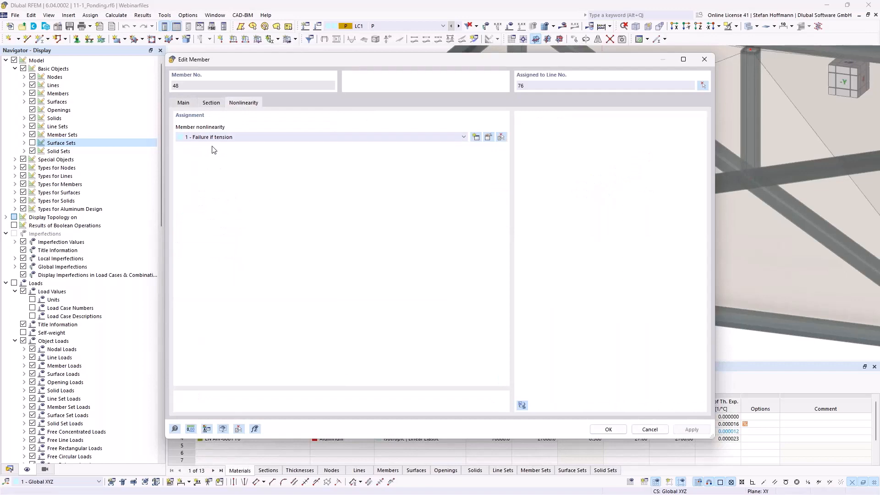
key("Escape")
Examine the short vertical rigid members under the membrane's ridges and the diagonal roof beams from the side and from above.
scroll(387, 180, "down", 4)
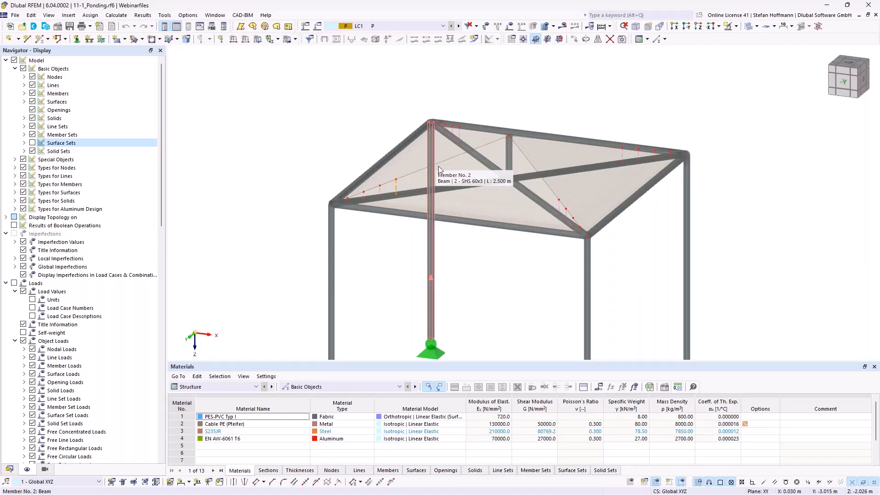
middle_click_drag(443, 188, 358, 191, "ctrl")
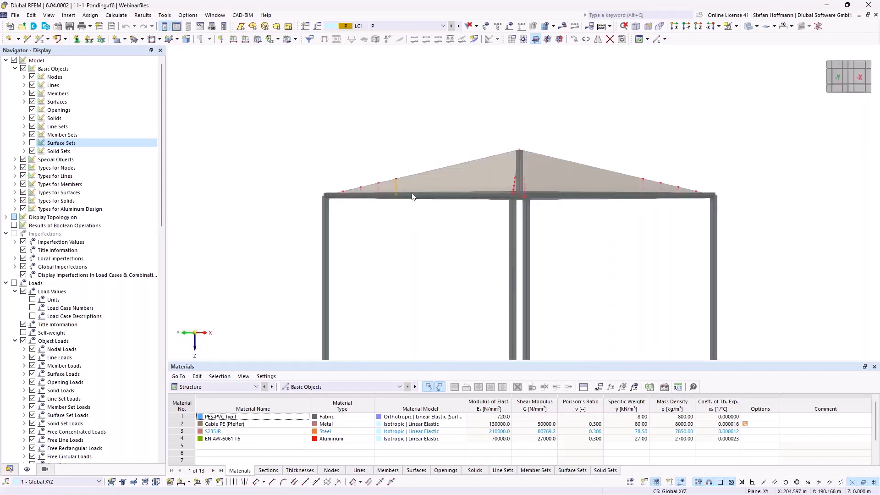
left_click(397, 185)
middle_click_drag(404, 124, 433, 155, "ctrl")
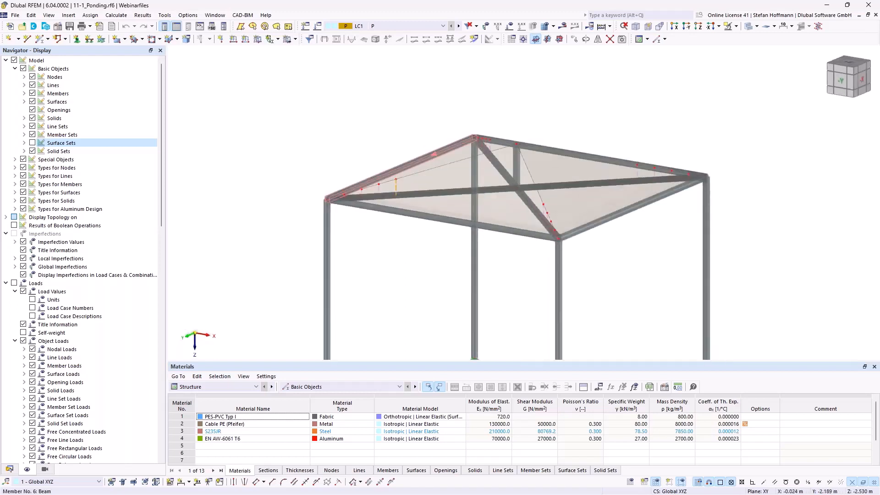
left_click(416, 140)
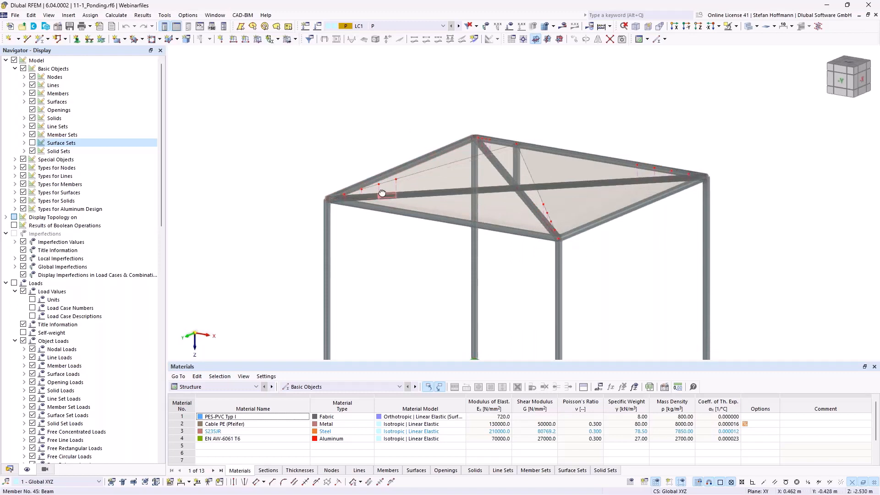
middle_click_drag(382, 193, 375, 174, "ctrl")
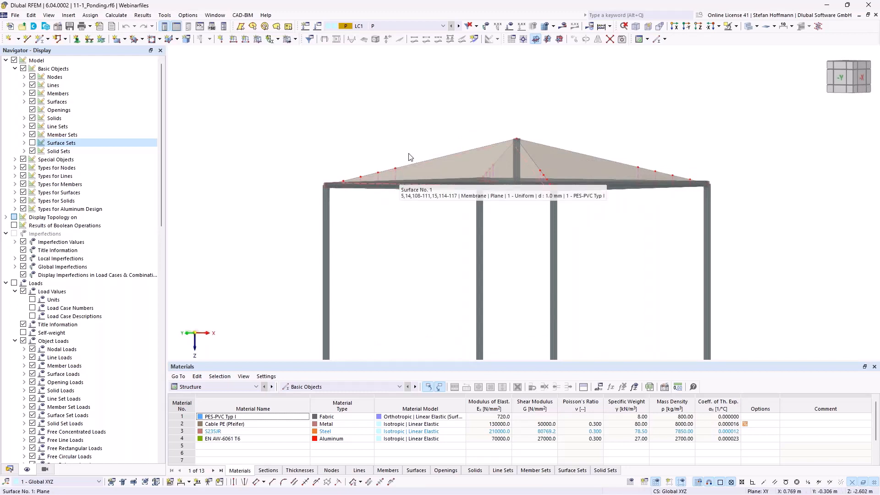
middle_click_drag(446, 140, 420, 125)
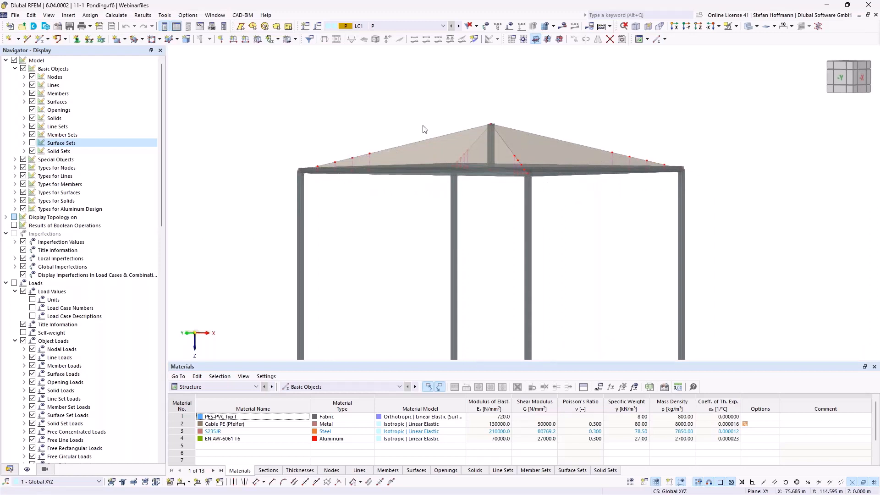
middle_click_drag(458, 133, 500, 147, "ctrl")
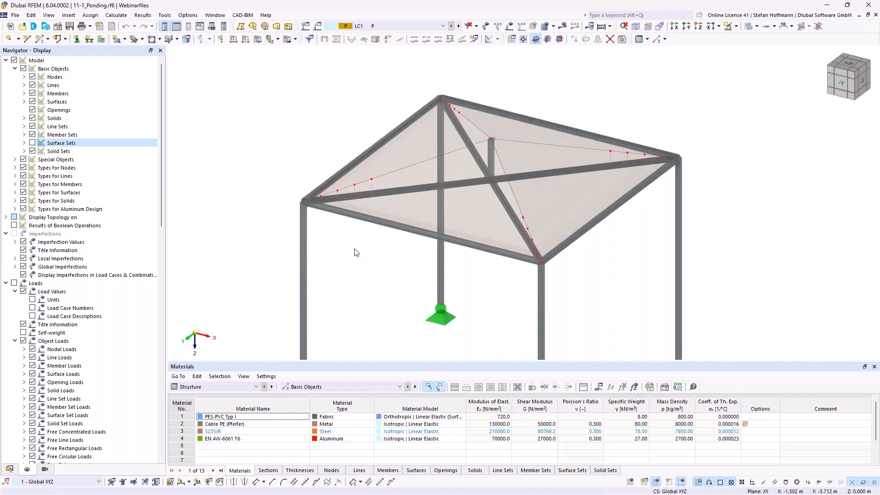
middle_click_drag(383, 269, 378, 179, "ctrl")
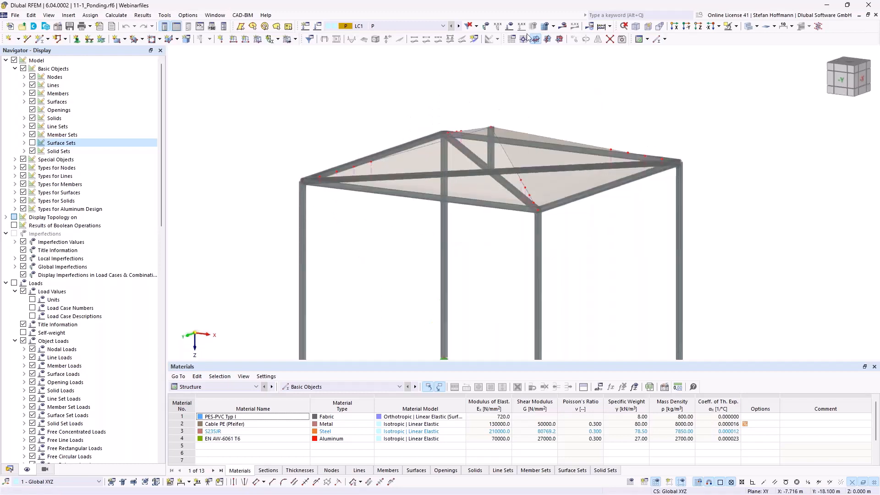
Display the loads of load case LC1 and review the radial and tangential forces of the roof's form-finding surface set load.
left_click(521, 26)
middle_click_drag(547, 154, 549, 195, "ctrl")
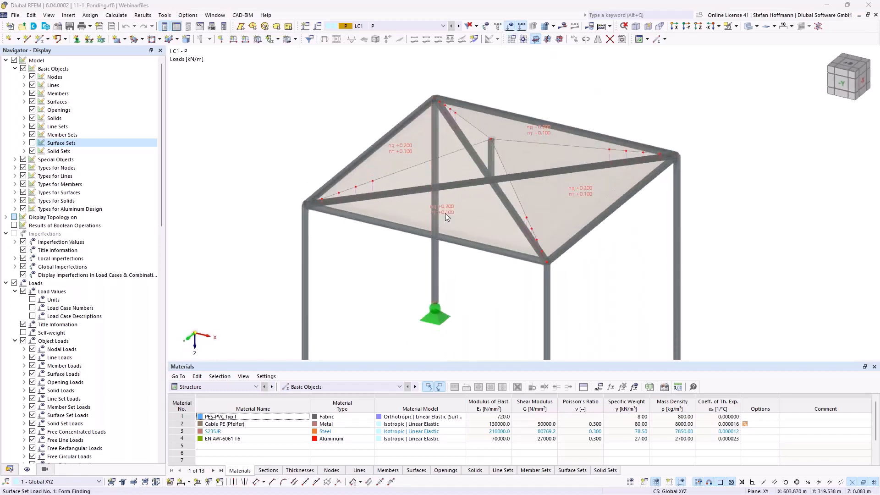
double_click(444, 213)
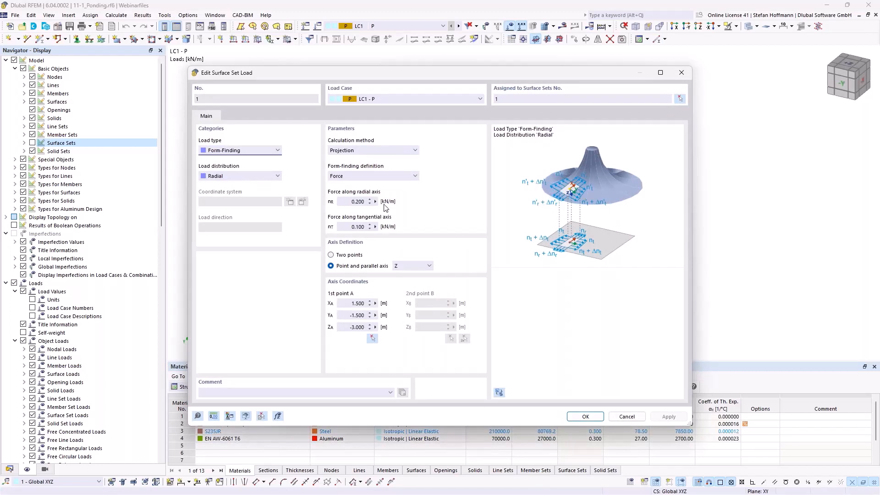
mouse_move(349, 201)
left_mouse_down()
mouse_move(375, 203)
mouse_move(350, 227)
mouse_move(369, 231)
left_mouse_up()
key("Escape")
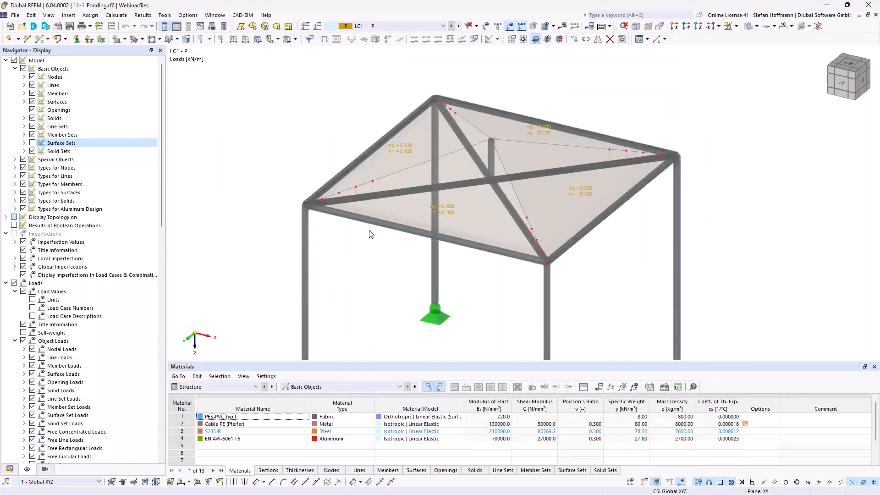
Compare the wind loads on the roof in load cases LC2 and LC6.
scroll(371, 234, "down", 5)
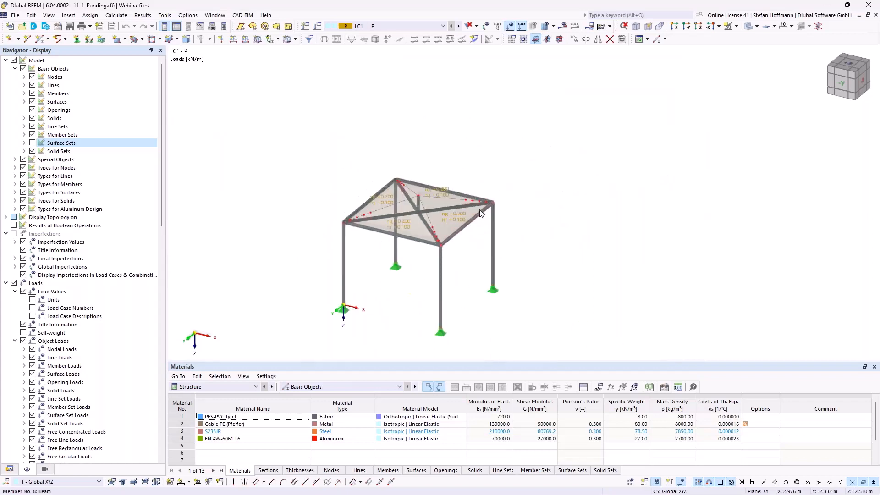
middle_click_drag(375, 145, 390, 177, "ctrl")
scroll(392, 183, "up", 3)
middle_click_drag(407, 130, 424, 120)
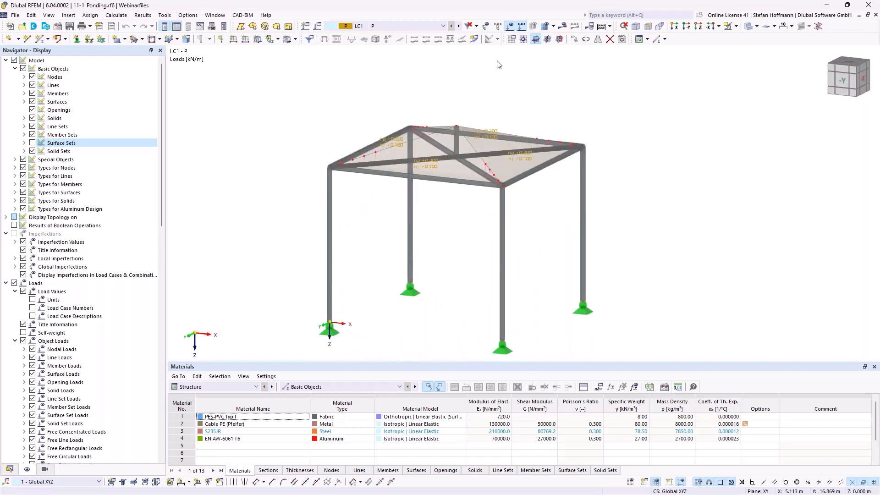
left_click(459, 26)
middle_click_drag(479, 104, 493, 158, "ctrl")
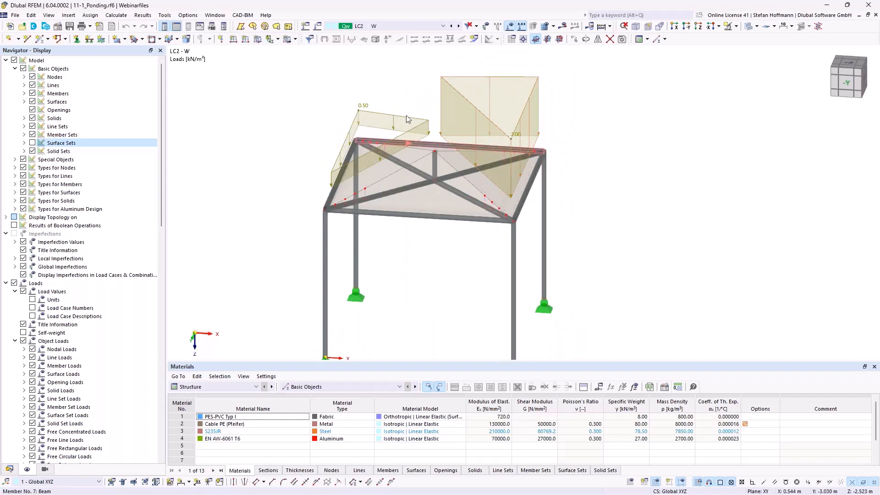
left_click(437, 26)
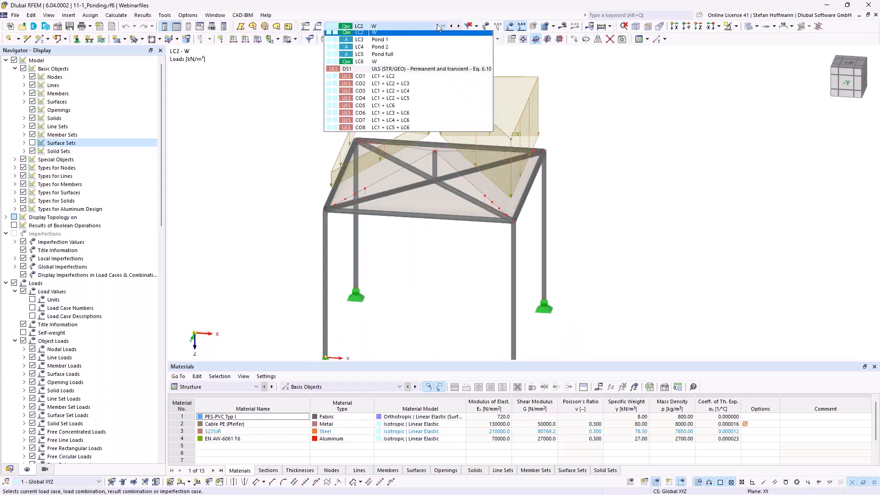
left_click(389, 77)
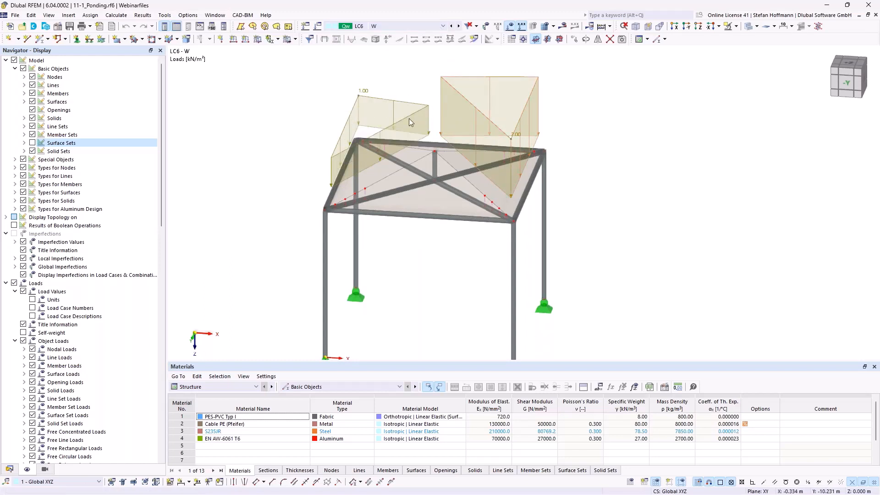
middle_click_drag(409, 118, 376, 117, "ctrl")
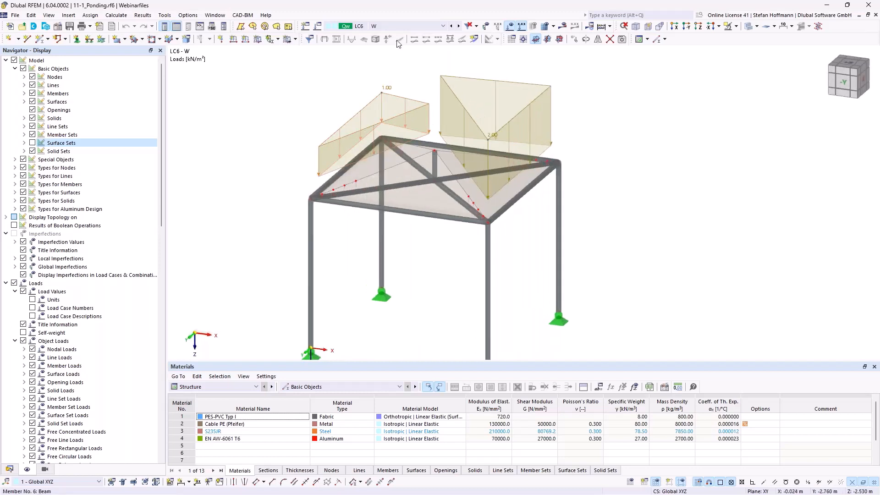
Display load case LC3 (Pond 1), open the roof's surface set load, and review the available load types, leaving it as Ponding.
left_click(404, 27)
left_click(396, 54)
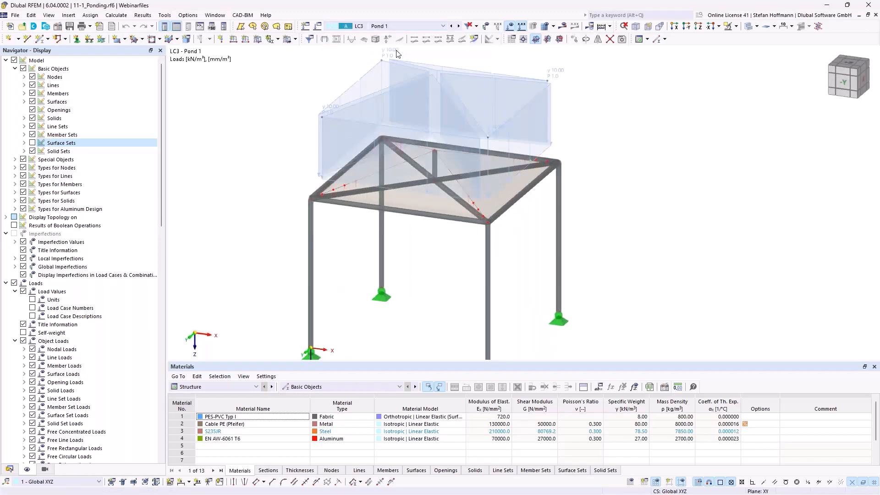
middle_click_drag(397, 54, 258, 87, "ctrl")
double_click(254, 83)
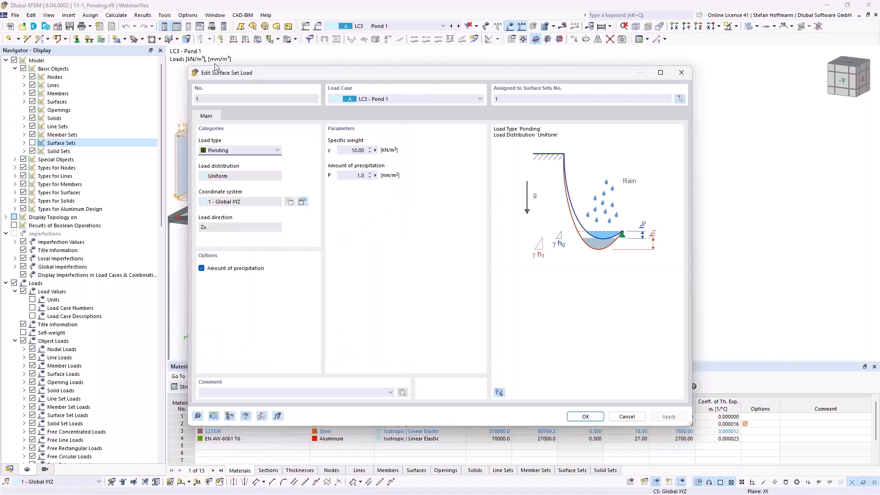
left_click(253, 150)
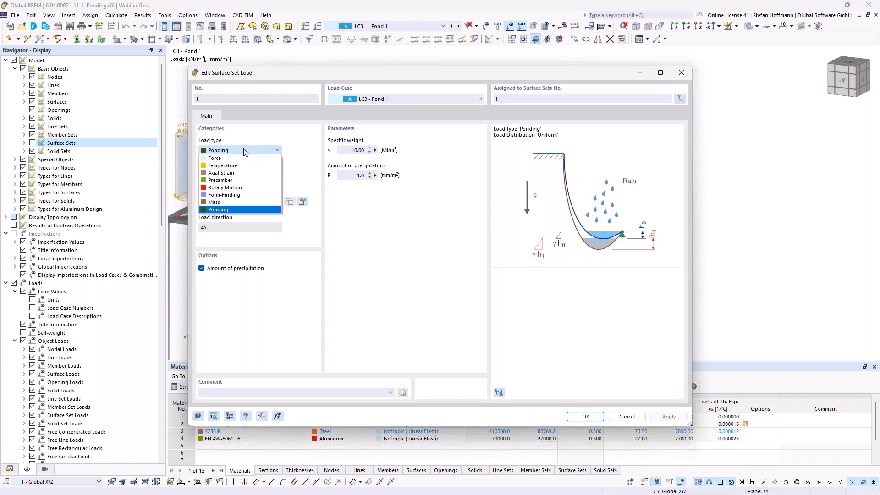
left_click(241, 136)
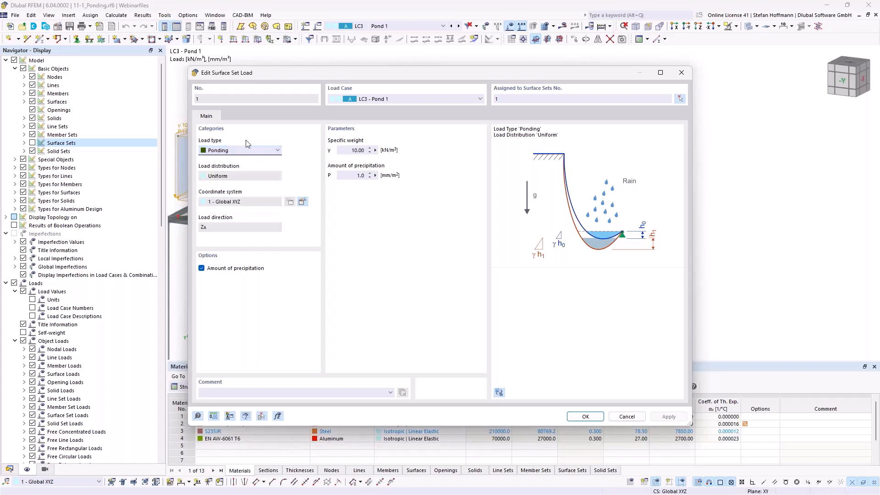
Review the ponding load's specific weight and precipitation parameters, toggling the amount of precipitation option off and back on.
left_click(340, 149)
left_click(228, 270)
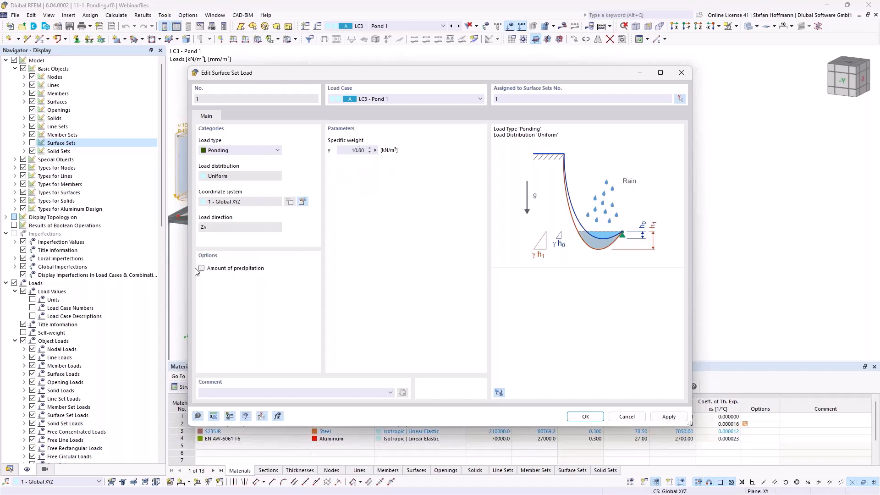
left_click(232, 269)
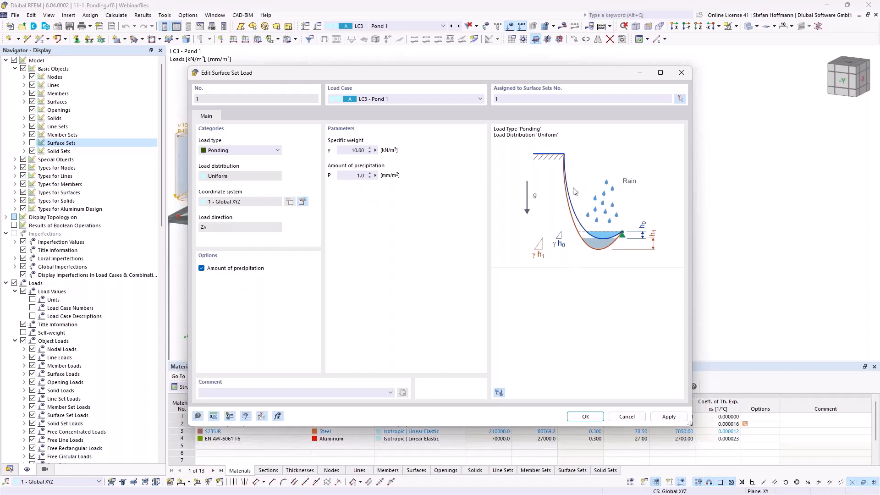
double_click(351, 175)
key("Return")
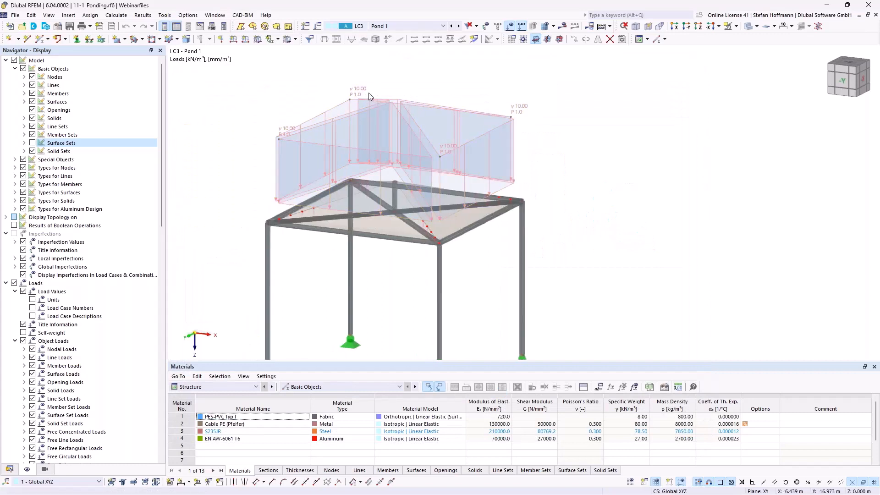
Display load case LC5 (Pond full) and examine its ponding load over the whole canopy.
left_click(458, 27)
left_click(458, 27)
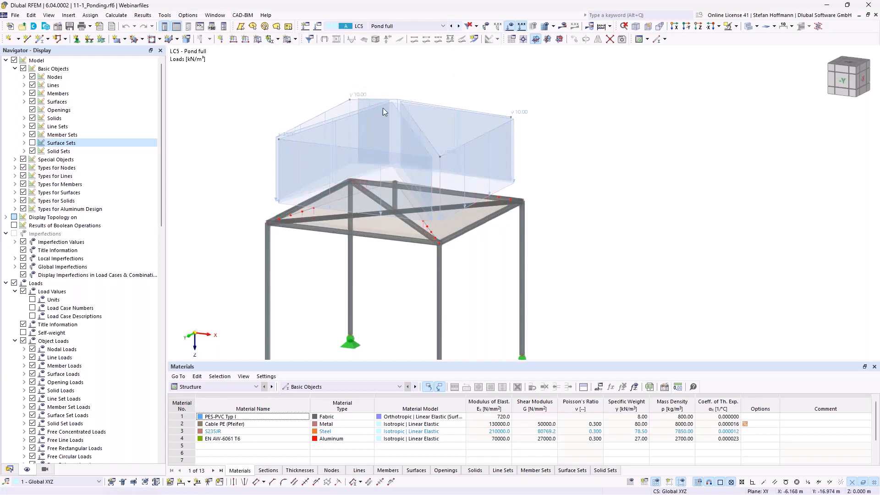
mouse_move(379, 99)
mouse_move(483, 216)
mouse_move(442, 246)
middle_click_drag(490, 237, 480, 149)
scroll(480, 149, "down", 2)
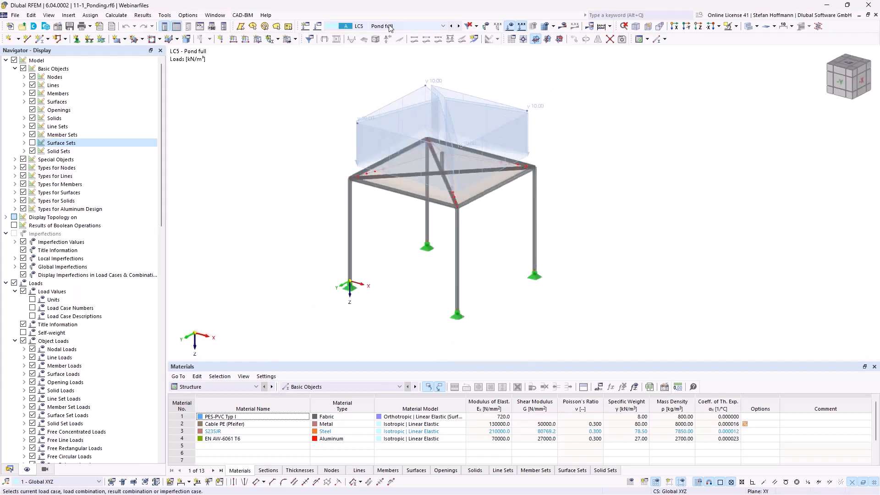
Display design situation DS1 and review the load case and combination settings, including CO1, the combination standard, and LC1.
left_click(362, 27)
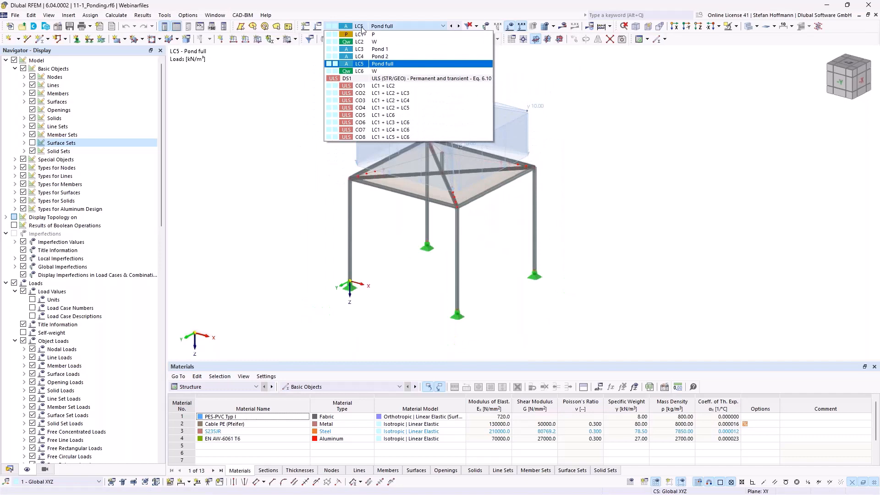
left_click(374, 81)
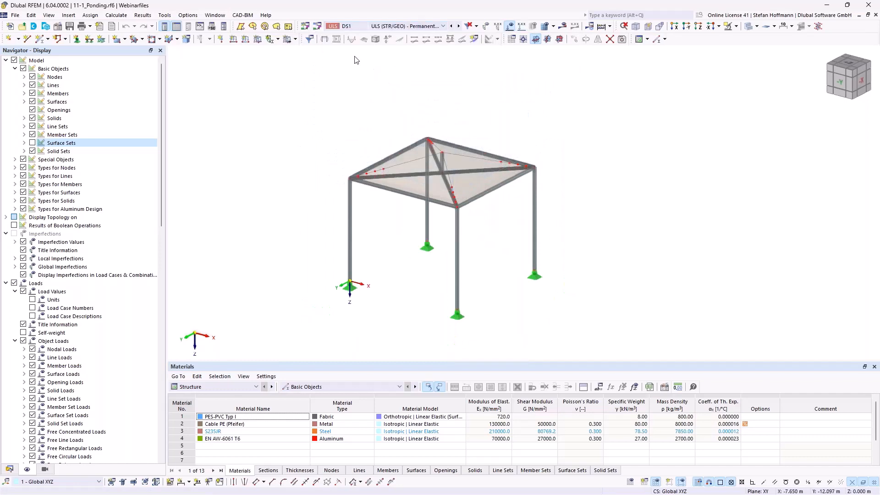
left_click(317, 25)
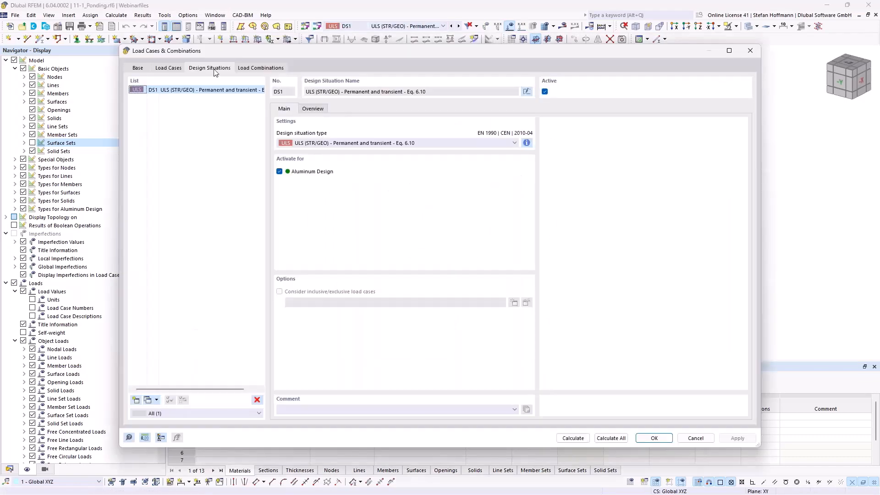
left_click(246, 67)
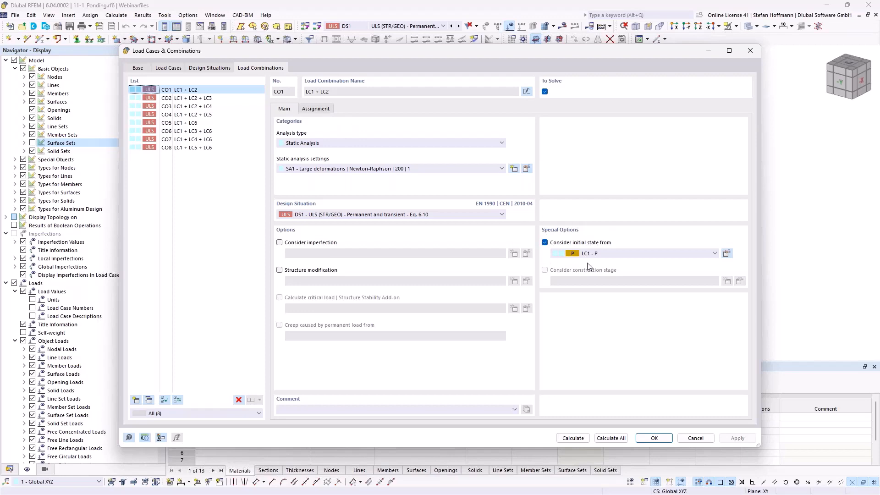
left_click(137, 68)
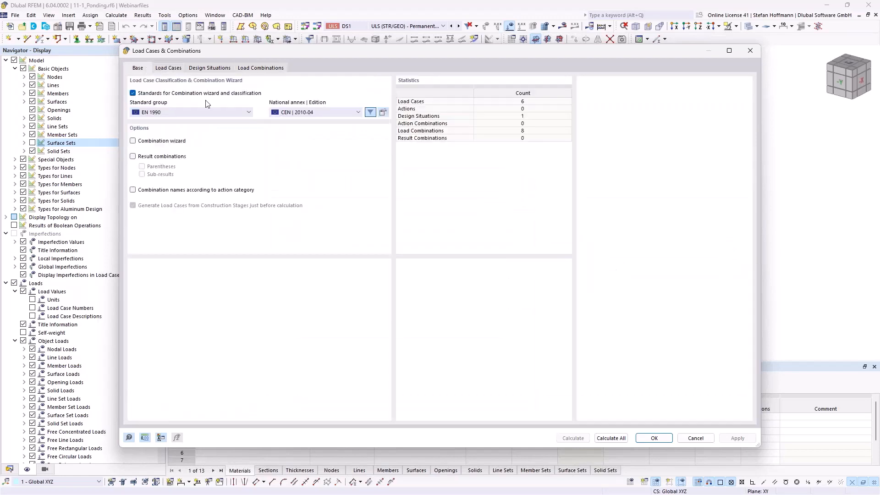
left_click(168, 68)
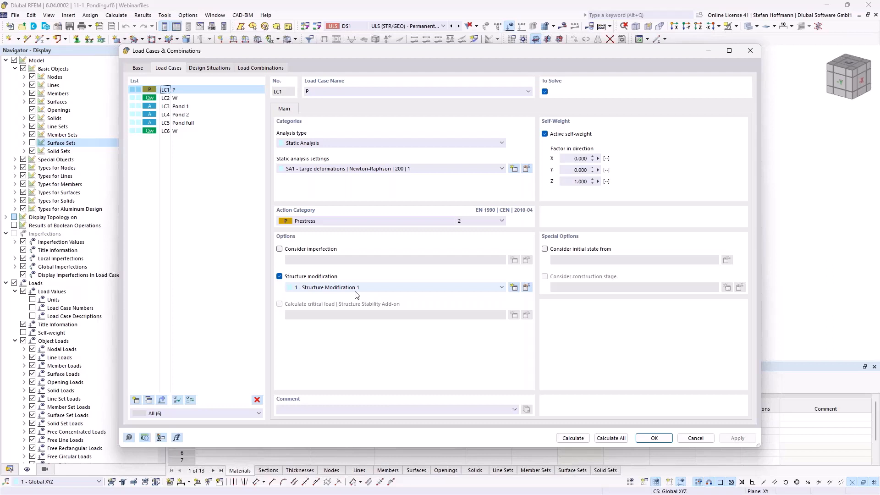
Review the load cases assigned to load combinations CO1, CO5 and CO2.
left_click(251, 67)
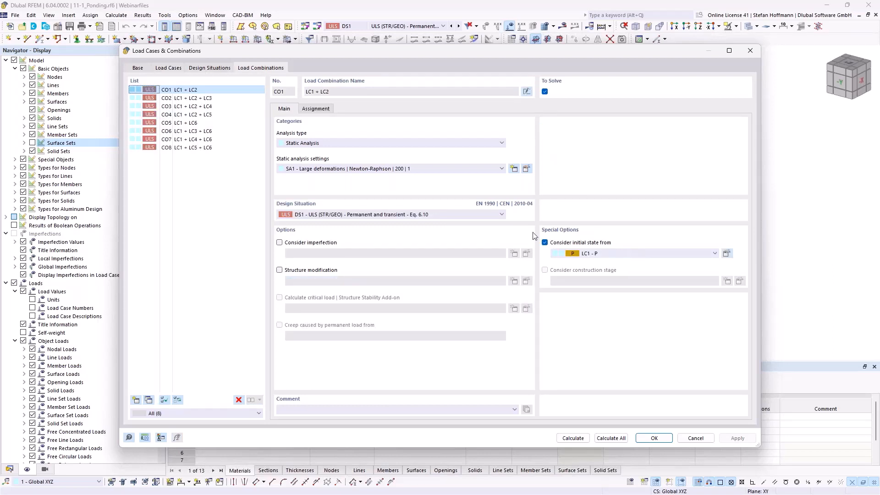
left_click(326, 110)
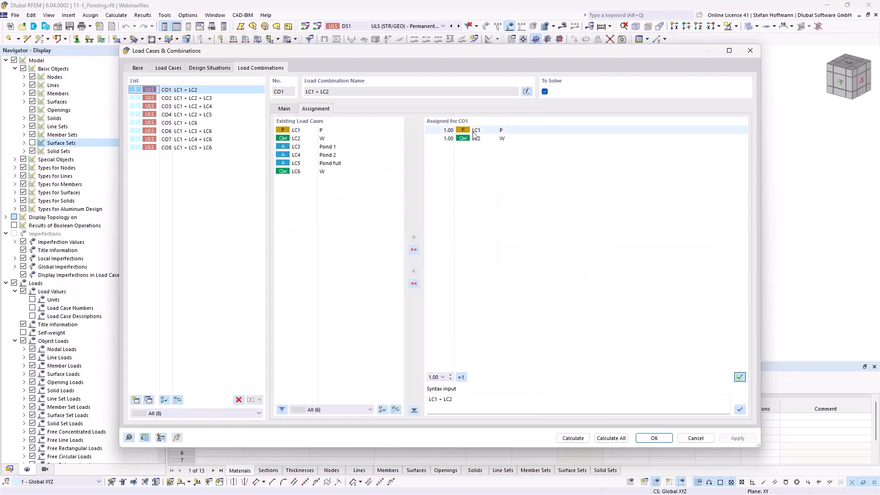
left_click(511, 142)
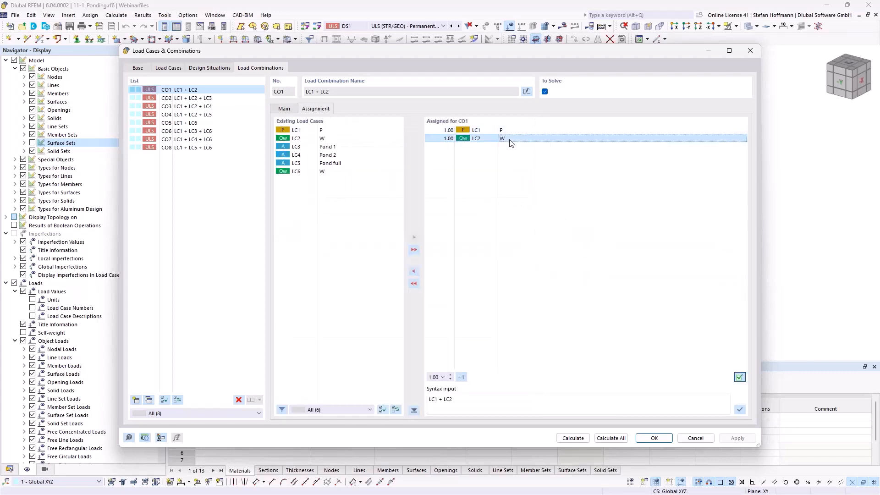
left_click(203, 123)
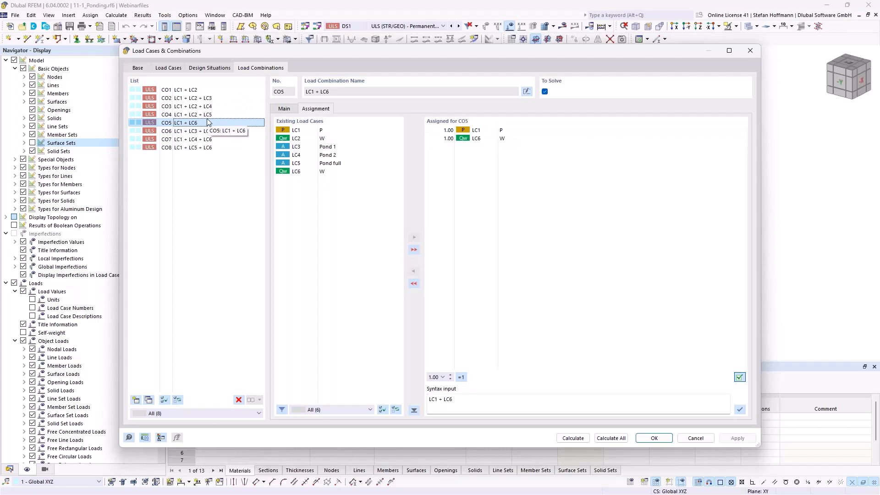
left_click(193, 97)
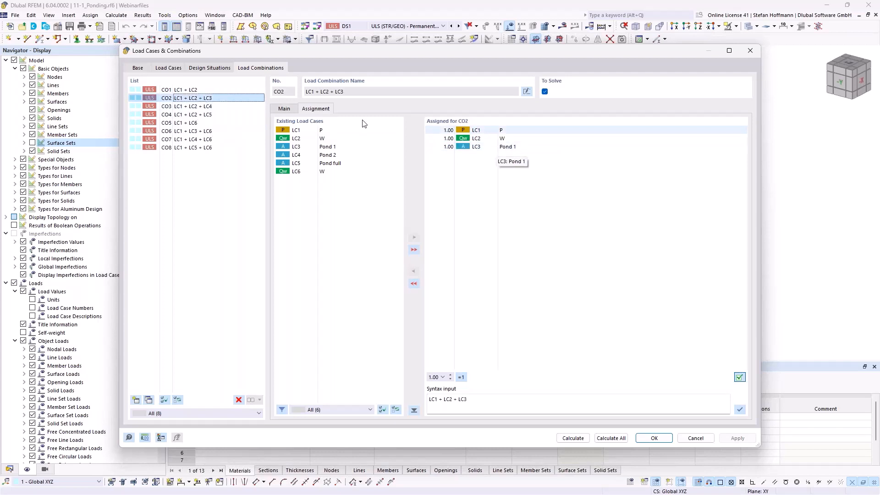
Review the load cases assigned to the remaining load combinations through CO8, check CO8's initial state, and leave the settings.
left_click(233, 105)
left_click(236, 115)
left_click(235, 123)
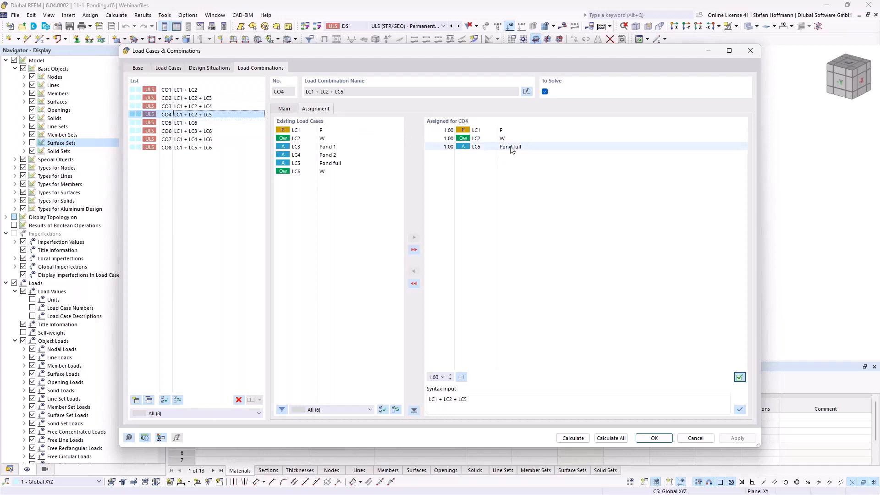
left_click(239, 132)
left_click(227, 139)
left_click(213, 147)
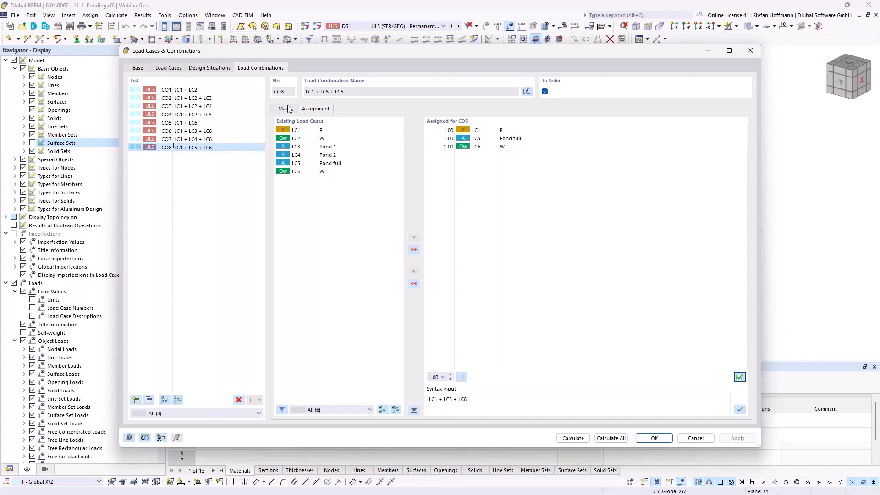
left_click(286, 108)
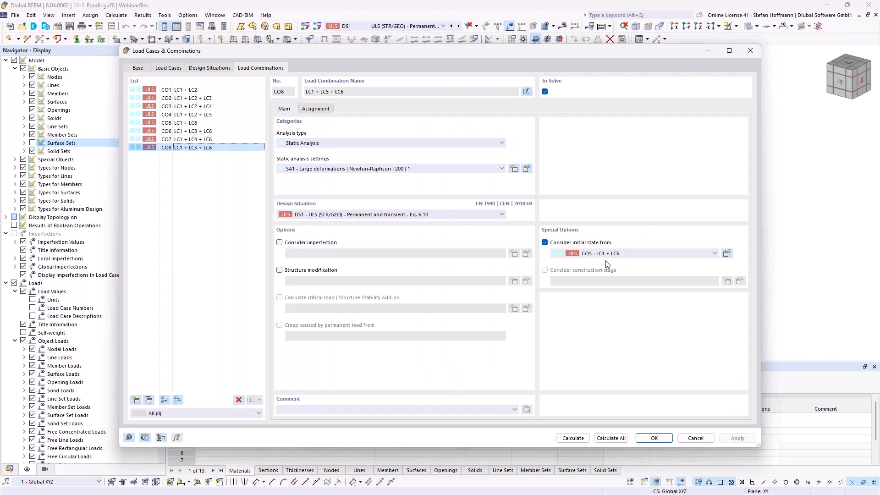
left_click(749, 51)
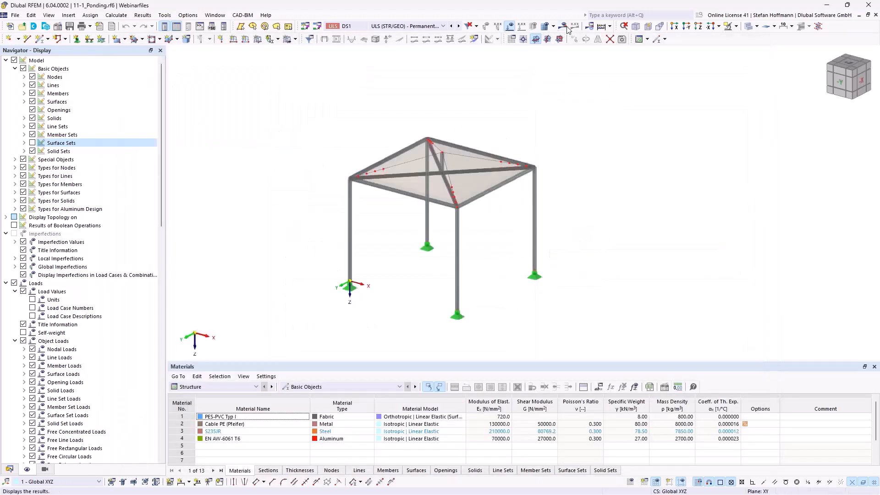
Calculate the model and display the water depth results of load combination CO2 (LC1 + LC2 + LC3).
key("F5")
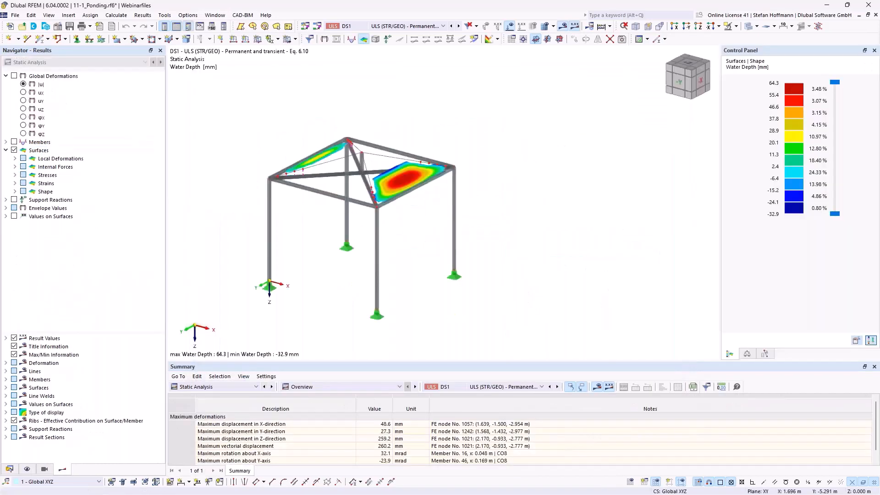
left_click(406, 26)
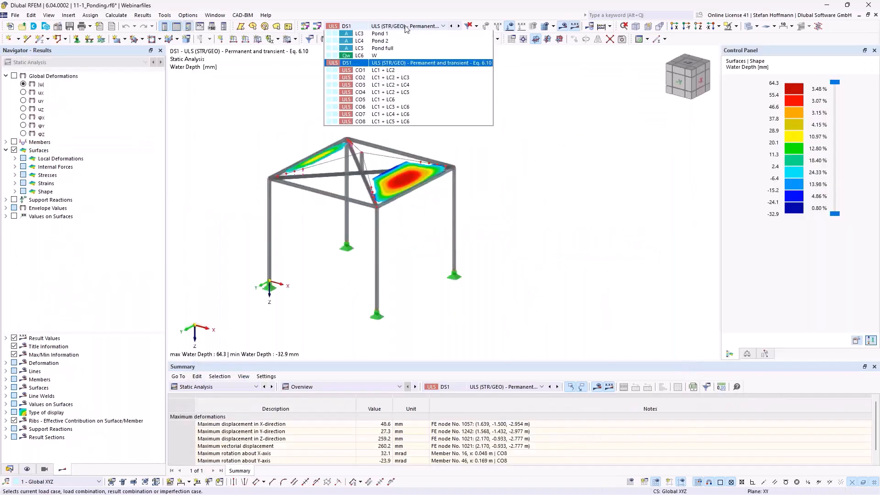
left_click(403, 78)
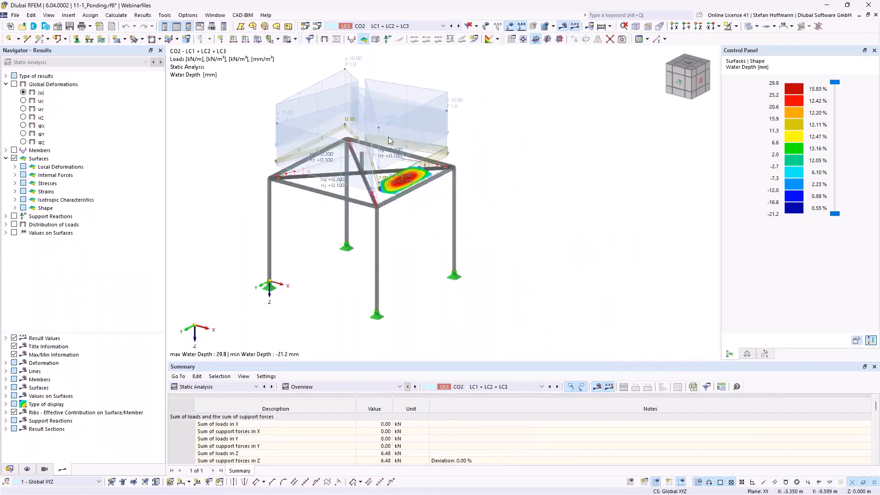
middle_click_drag(388, 137, 438, 132)
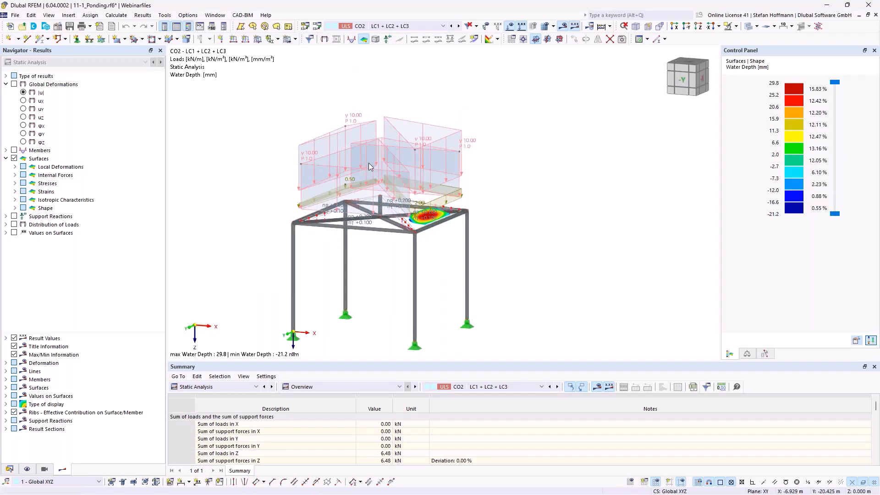
middle_click_drag(390, 143, 397, 114)
middle_click_drag(396, 114, 400, 134, "ctrl")
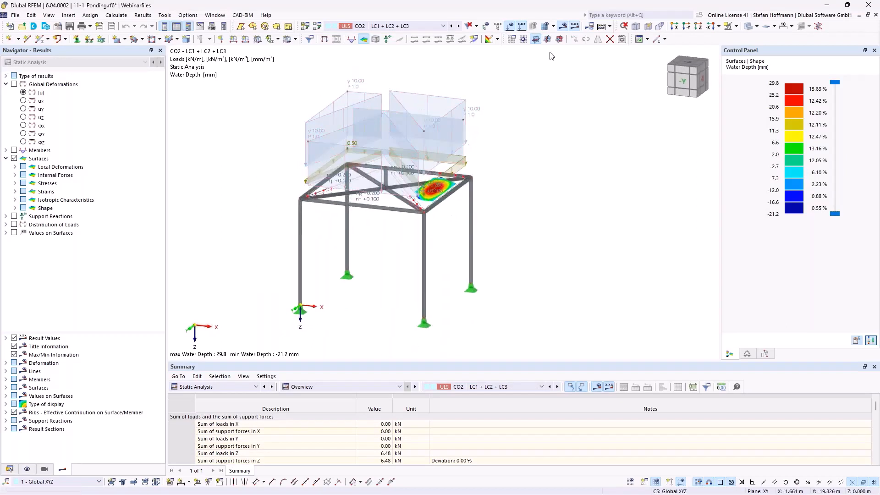
Hide the loads on the canopy and show the CO2 results on the deformed shape.
left_click(509, 26)
scroll(372, 225, "up", 1)
scroll(372, 225, "up", 1)
middle_click_drag(372, 225, 385, 190)
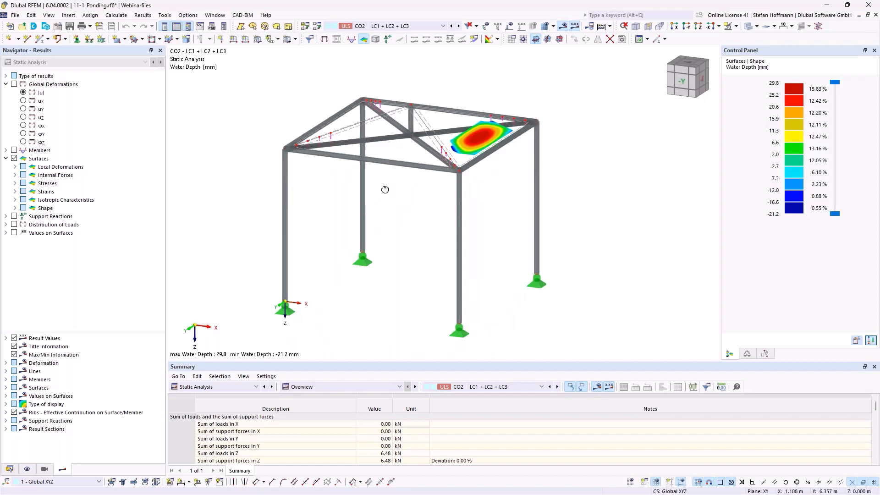
left_click(774, 26)
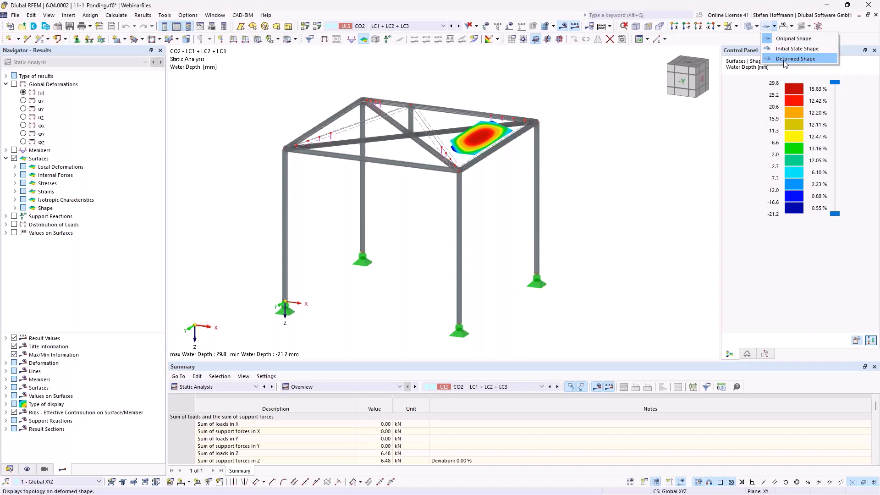
left_click(784, 59)
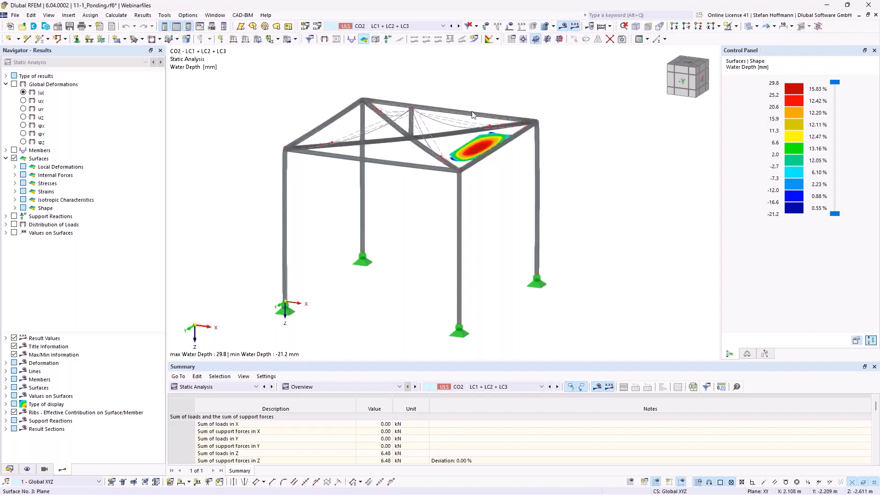
Switch the results to load combination CO1 (LC1 + LC2) and display the membrane's shape as contour lines.
left_click(408, 26)
left_click(424, 86)
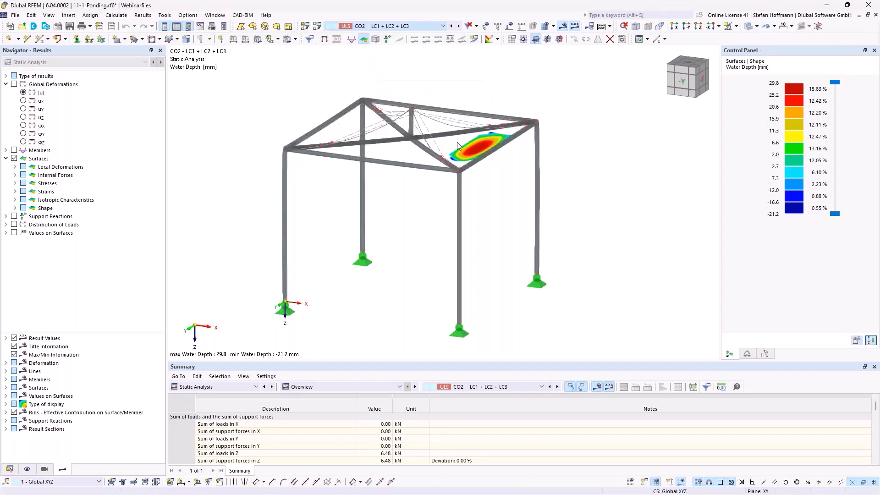
middle_click_drag(423, 164, 395, 191)
middle_click_drag(396, 191, 407, 150, "ctrl")
scroll(391, 185, "up", 2)
scroll(407, 150, "up", 1)
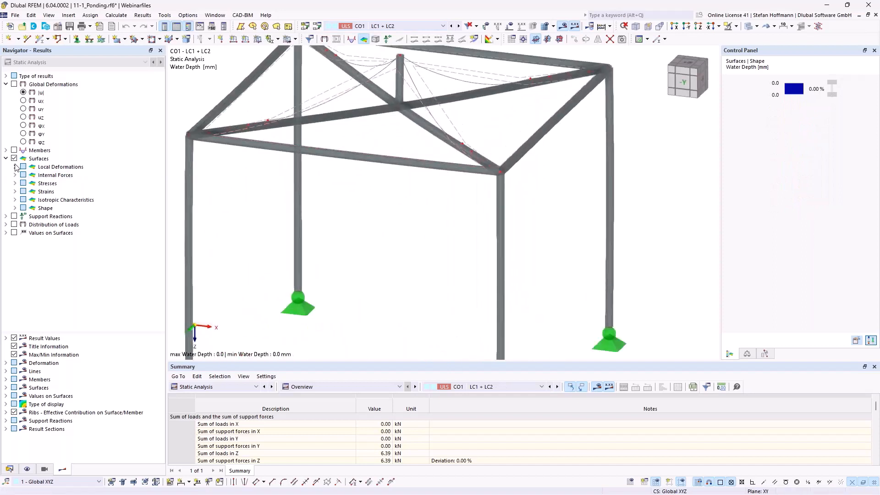
left_click(14, 208)
left_click(32, 216)
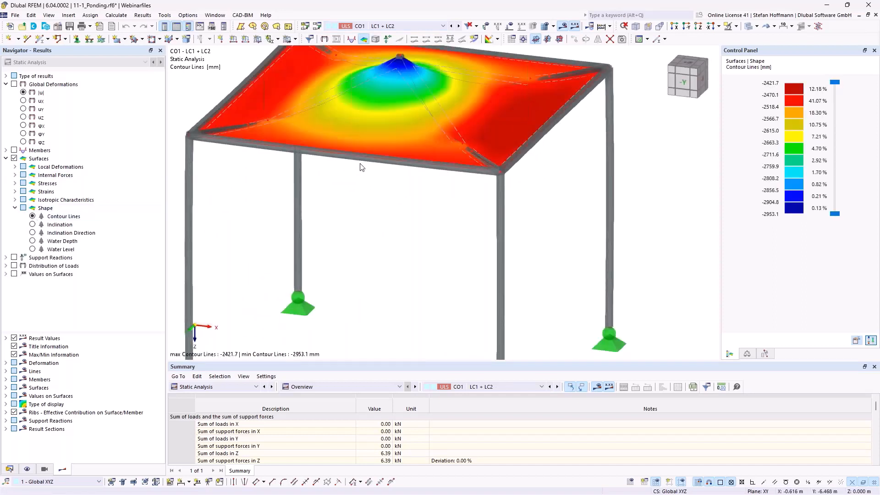
Examine the CO1 contour lines on the deformed membrane from the side and from an oblique view.
middle_click_drag(366, 198, 405, 84, "ctrl")
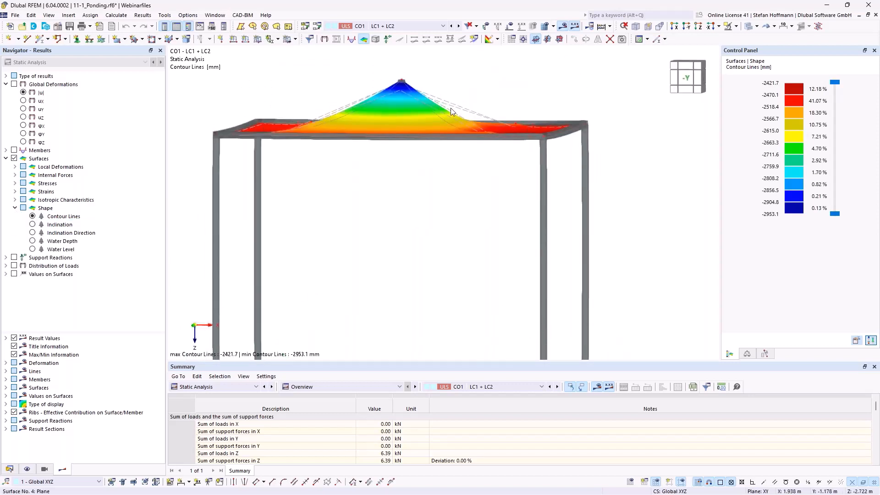
middle_click_drag(450, 108, 484, 217, "ctrl")
left_click(509, 26)
left_click(509, 26)
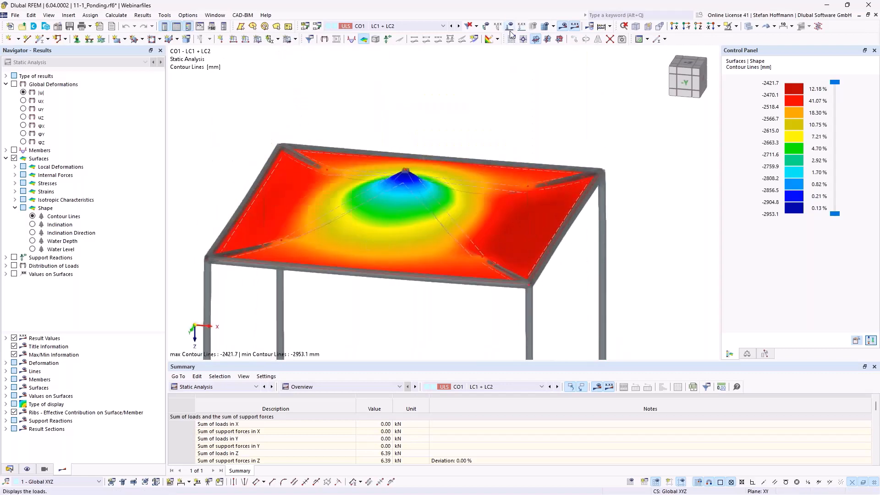
middle_click_drag(496, 259, 548, 215, "ctrl")
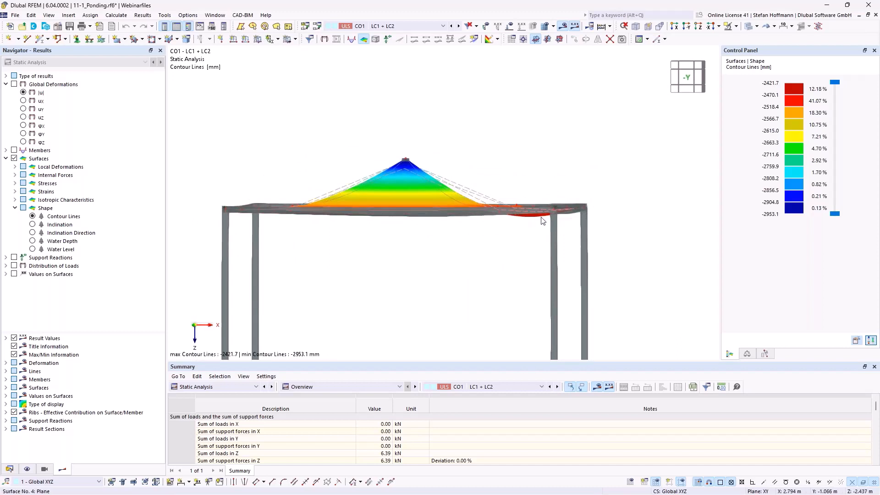
mouse_move(554, 210)
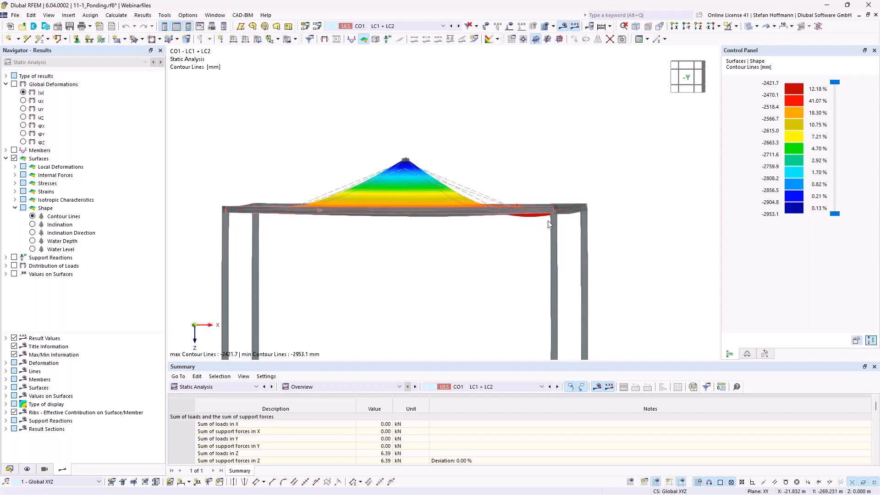
middle_click_drag(529, 223, 519, 243, "ctrl")
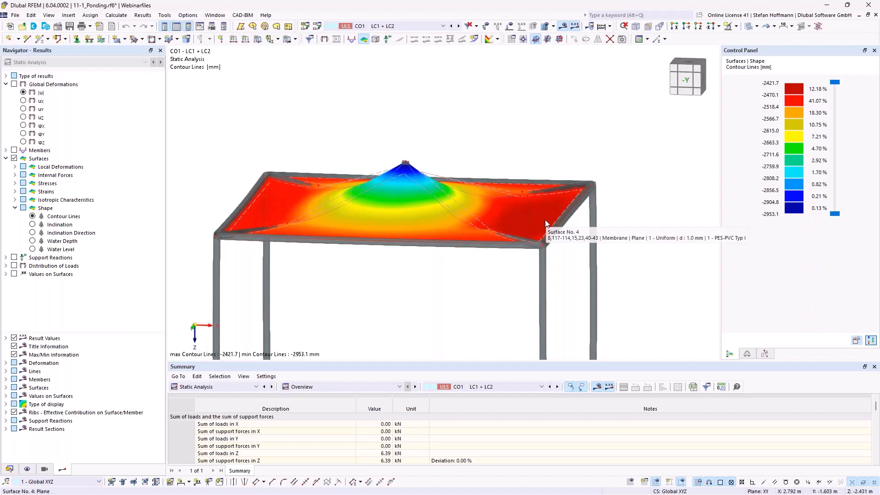
Switch the results to load combination CO2 (LC1 + LC2 + LC3) and display the water depth, followed by the water level.
middle_click_drag(429, 221, 435, 154)
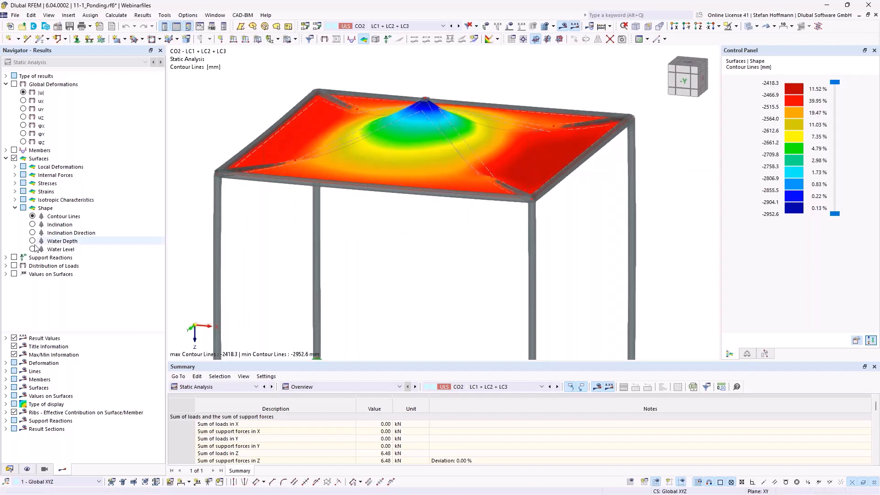
left_click(50, 242)
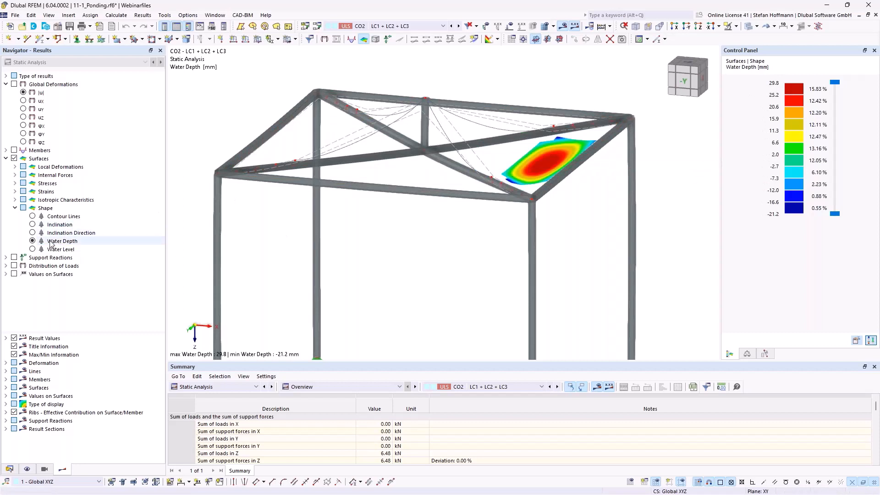
left_click(32, 249)
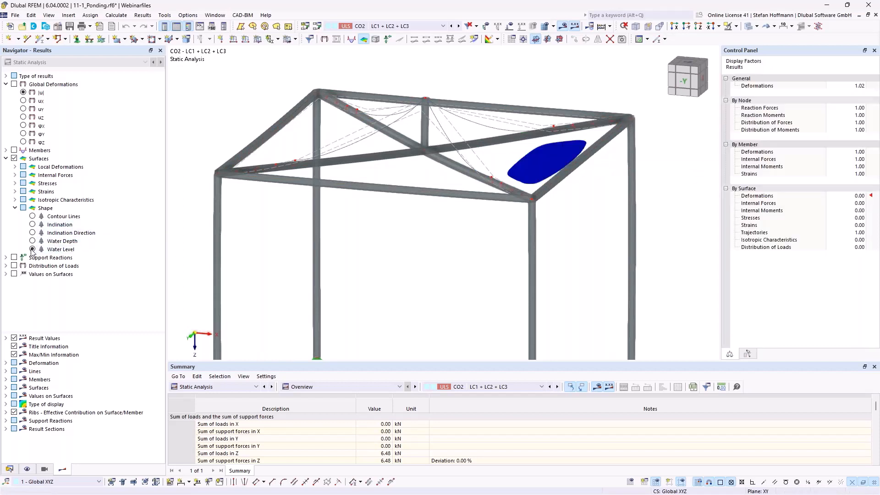
middle_click_drag(392, 226, 418, 197, "ctrl")
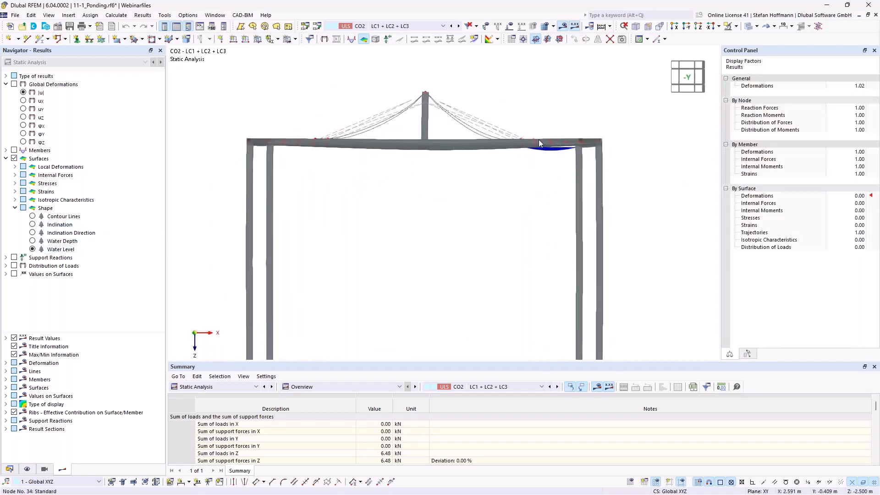
scroll(540, 140, "up", 3)
scroll(541, 141, "up", 1)
Inspect the CO2 water level in a straight side view and check the sum of loads in Z in the summary.
left_click(685, 26)
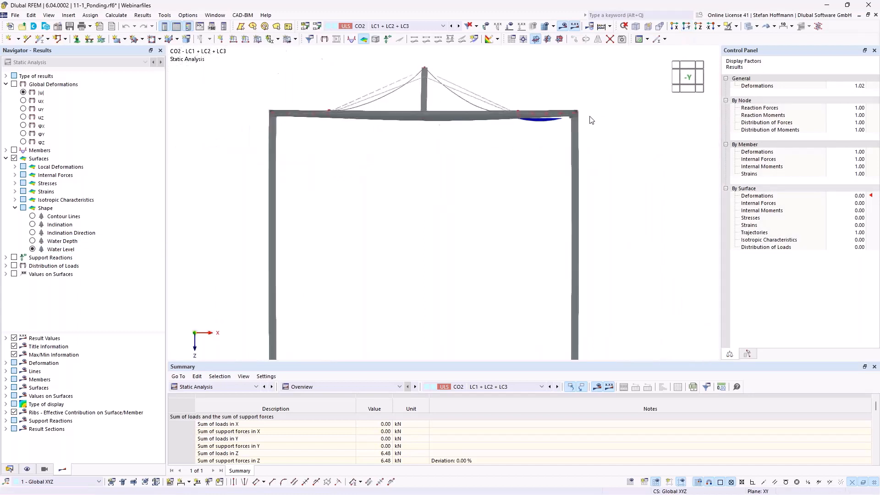
scroll(546, 97, "up", 3)
scroll(490, 149, "up", 2)
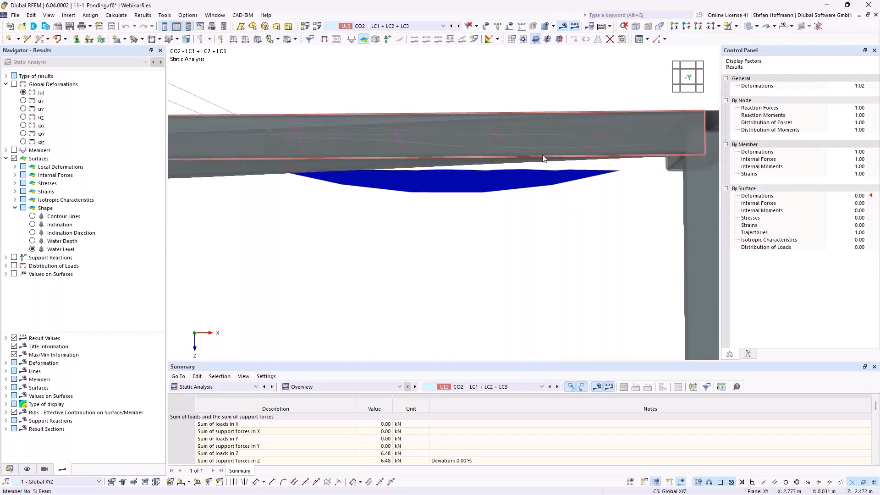
scroll(541, 166, "down", 4)
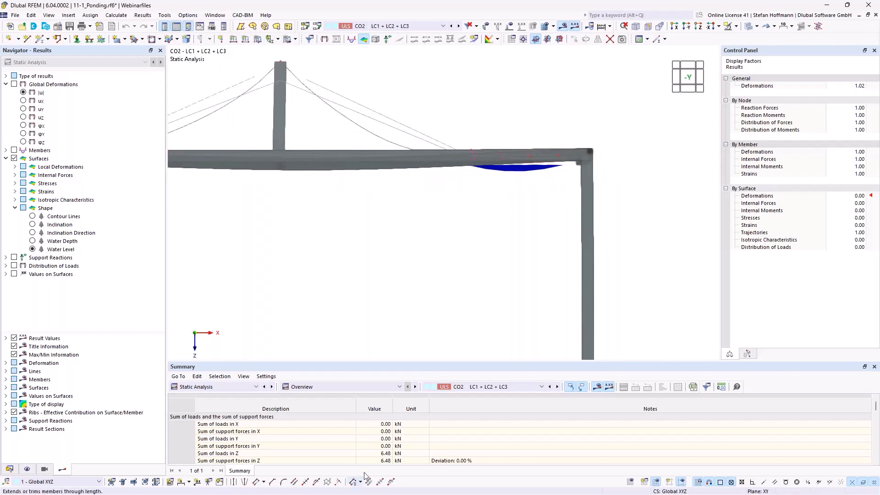
left_click(377, 454)
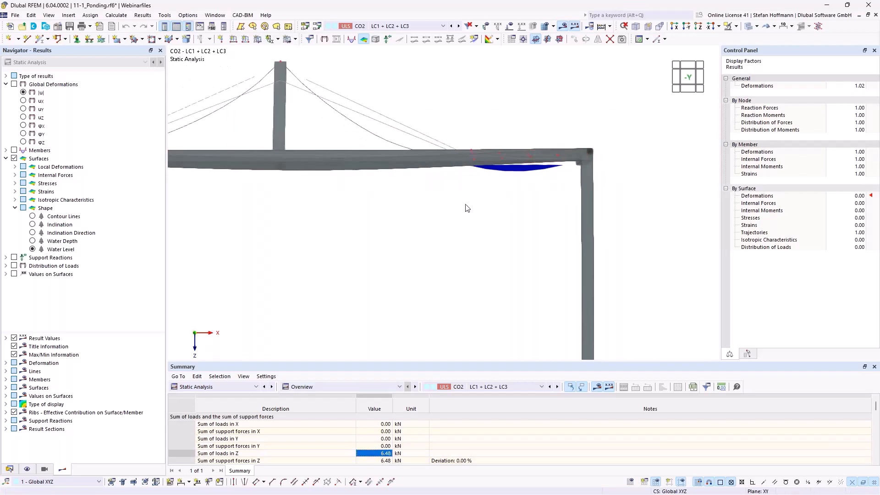
Display the local pz load distribution from RWIND and ponding for CO2 on the membrane.
middle_click_drag(499, 219, 550, 206, "ctrl")
left_click(6, 266)
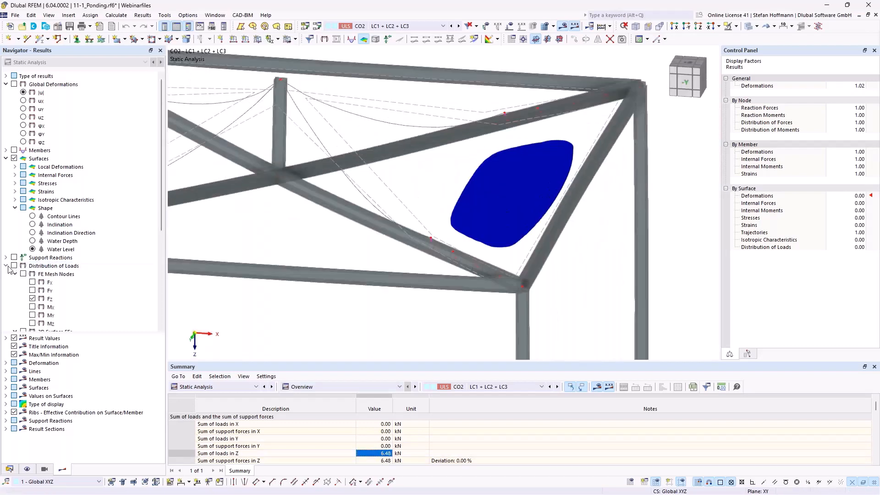
scroll(57, 202, "down", 3)
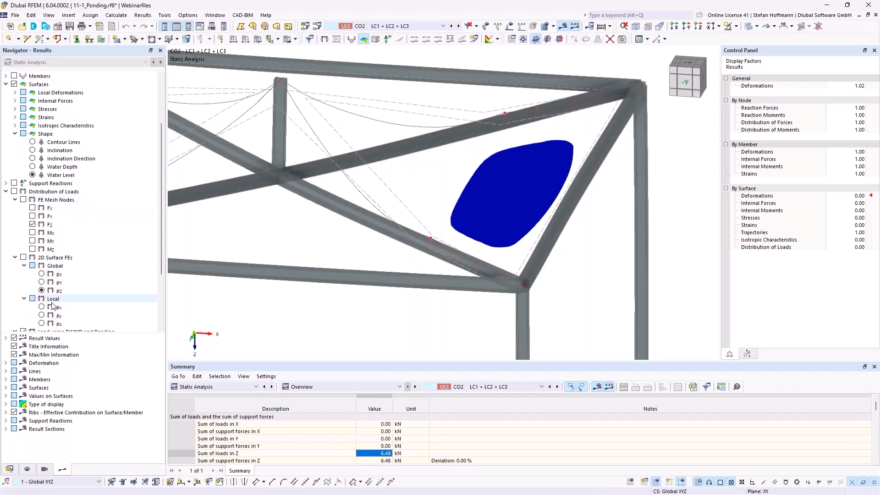
scroll(68, 302, "down", 3)
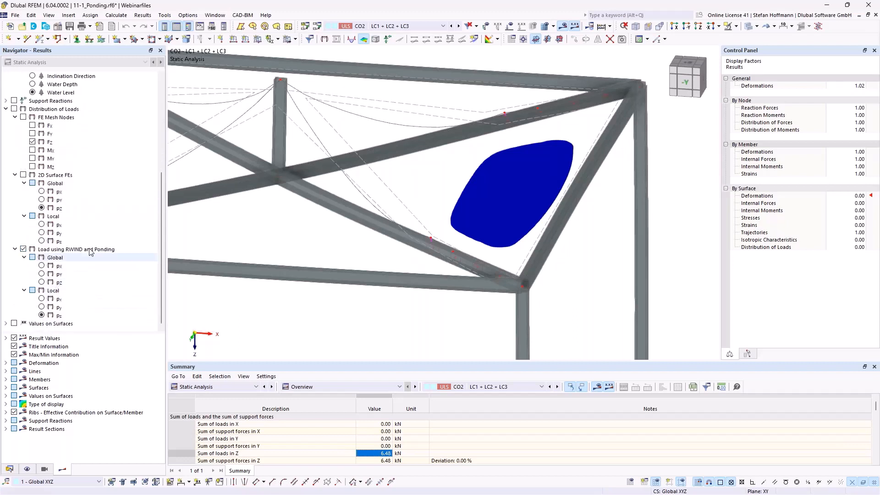
left_click(44, 315)
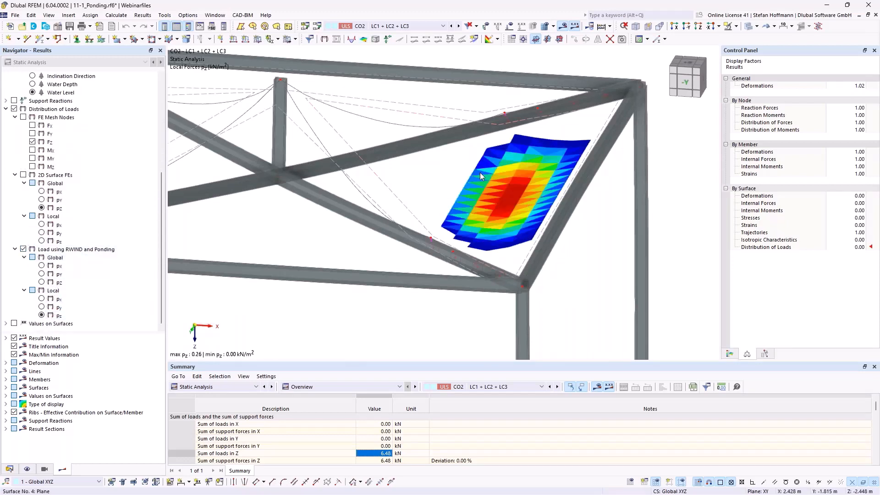
scroll(479, 172, "down", 3)
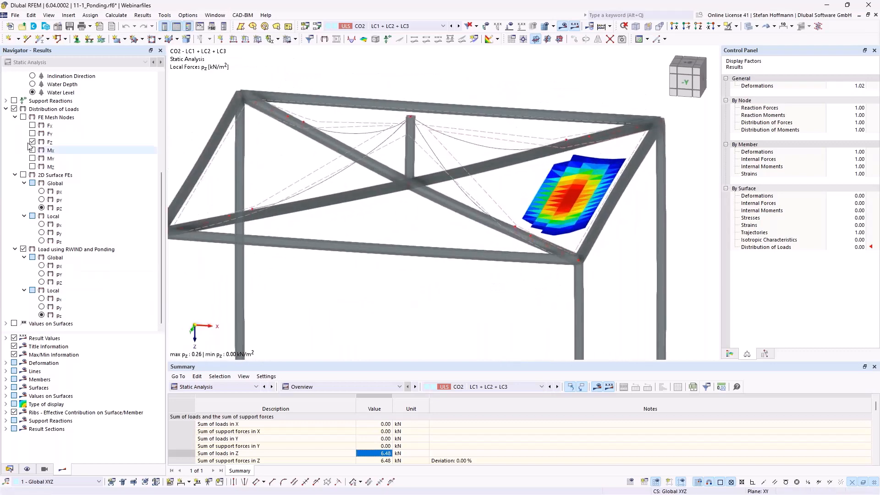
Turn off the load distribution and display the water depth of load combination CO4 (LC1 + LC2 + LC5).
left_click(15, 109)
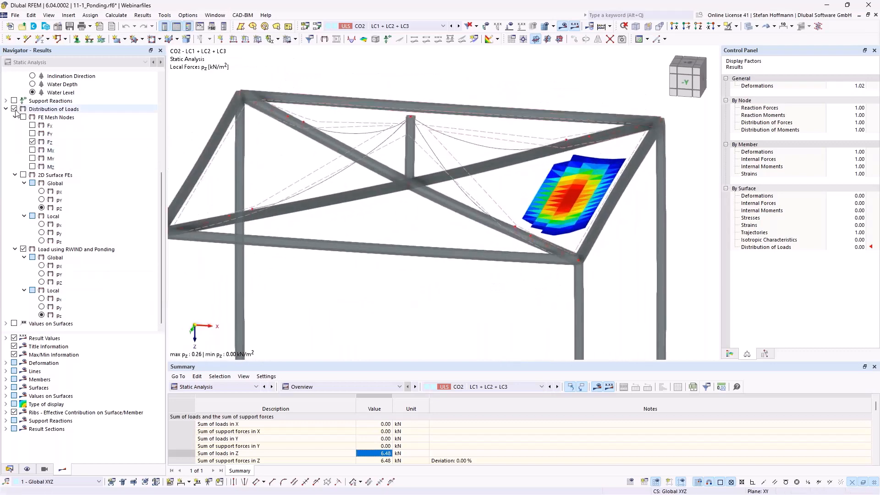
scroll(36, 201, "up", 5)
left_click(33, 208)
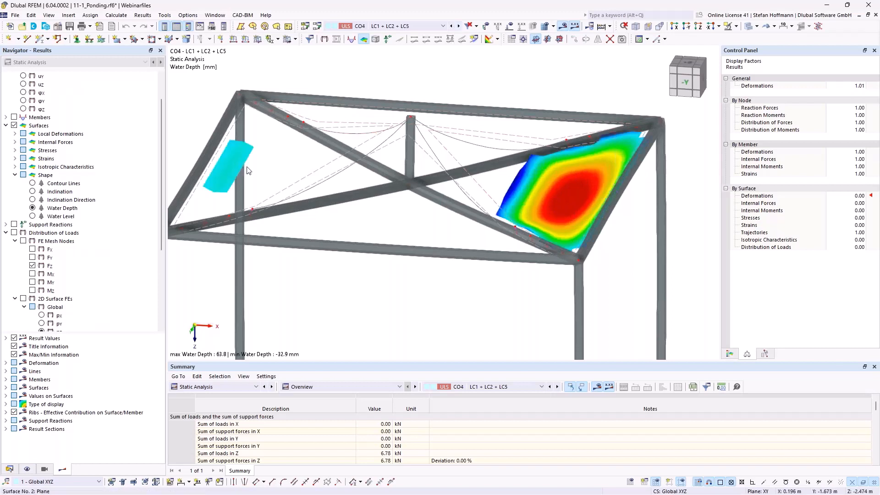
Display the CO4 water level and inspect the larger pond from the side and obliquely.
middle_click_drag(536, 244, 542, 205, "ctrl")
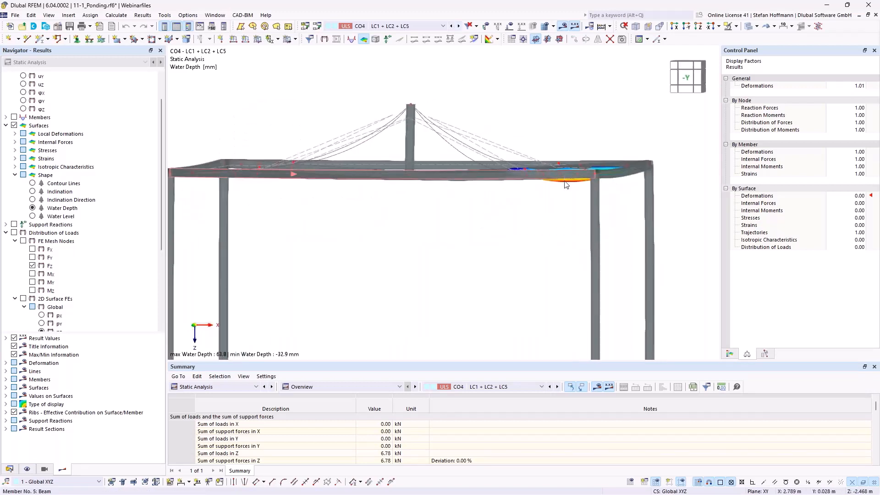
left_click(33, 216)
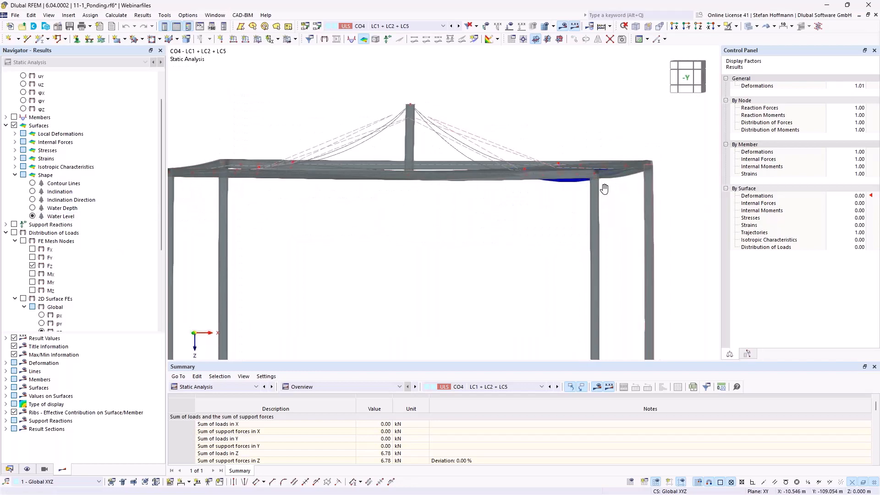
middle_click_drag(603, 190, 566, 181)
scroll(528, 174, "up", 4)
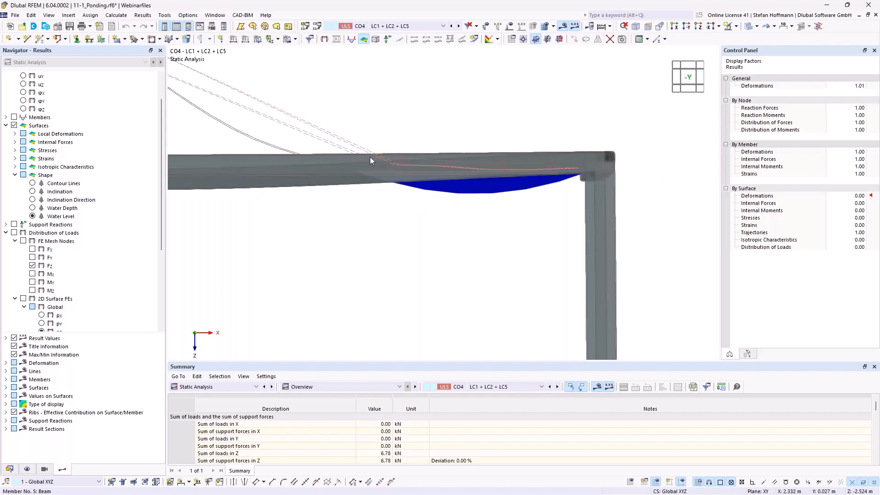
middle_click_drag(366, 159, 608, 219, "ctrl")
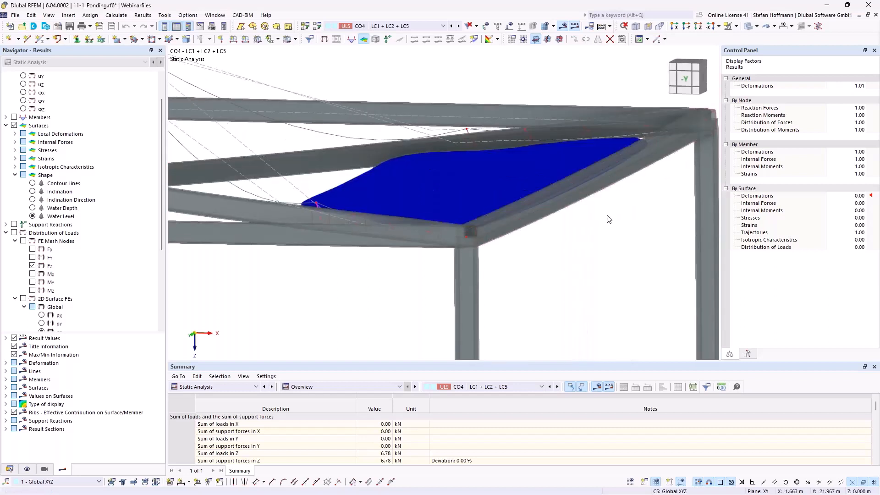
Show the structure as a wireframe and inspect the CO4 water level on both sides of the canopy.
left_click(749, 27)
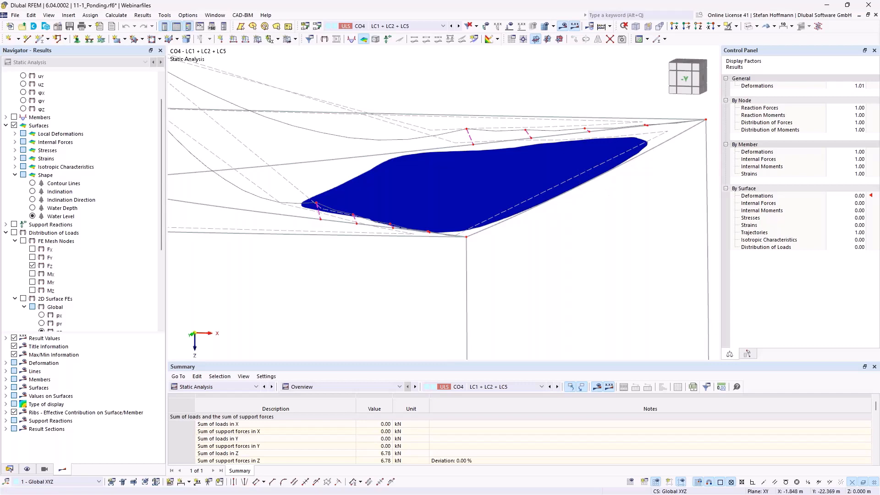
middle_click_drag(608, 195, 594, 178, "ctrl")
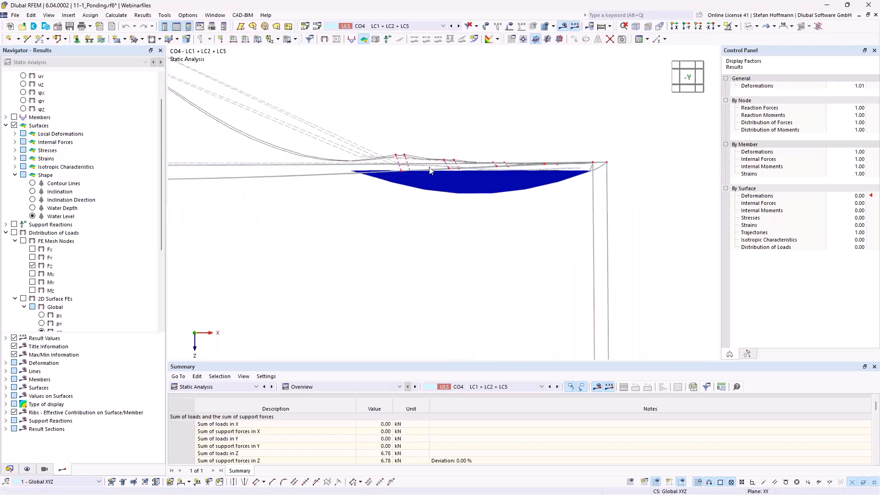
middle_click_drag(430, 167, 424, 188, "ctrl")
scroll(425, 187, "down", 5)
middle_click_drag(376, 57, 447, 58)
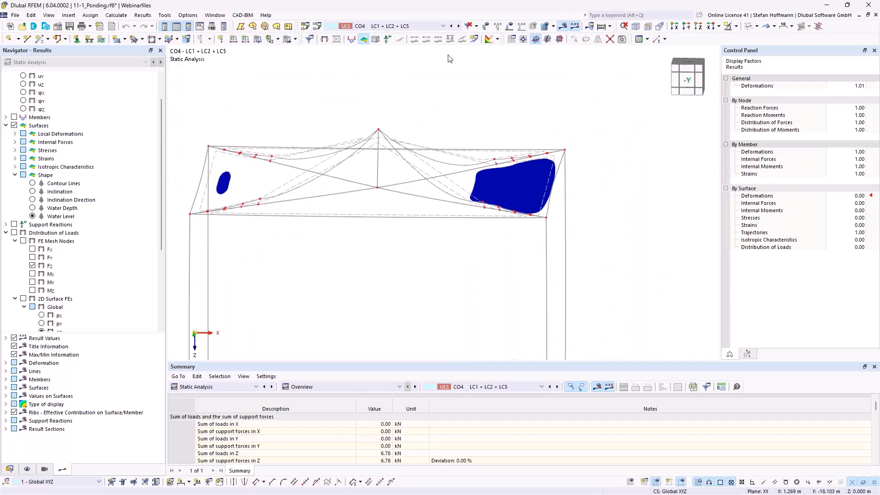
Step through the water level results of load combinations CO5, CO6 and CO7 to CO8 (LC1 + LC5 + LC6).
left_click(459, 26)
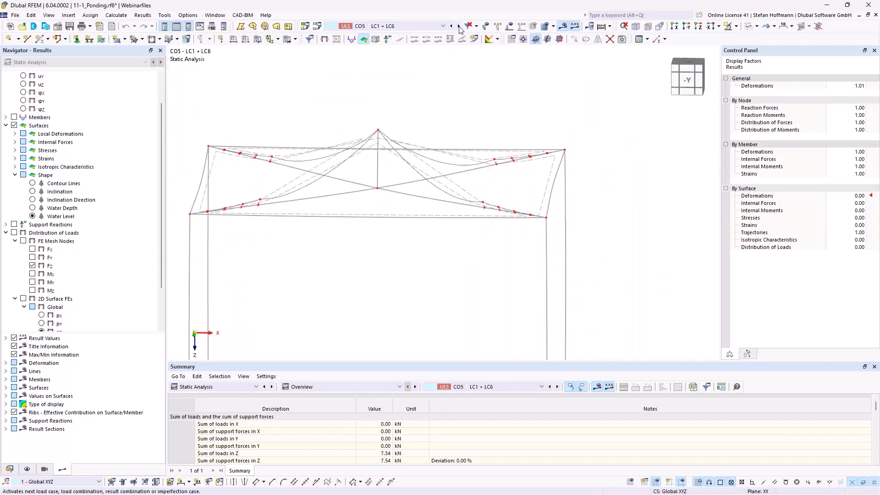
left_click(460, 26)
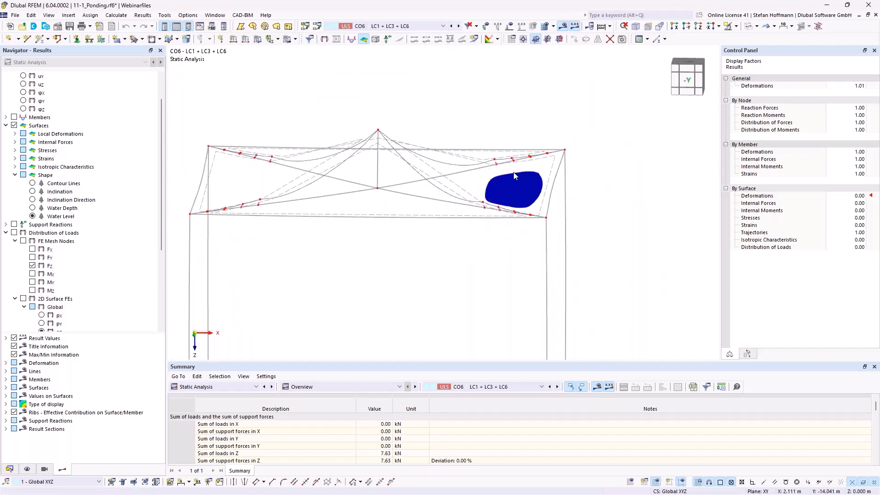
left_click(459, 26)
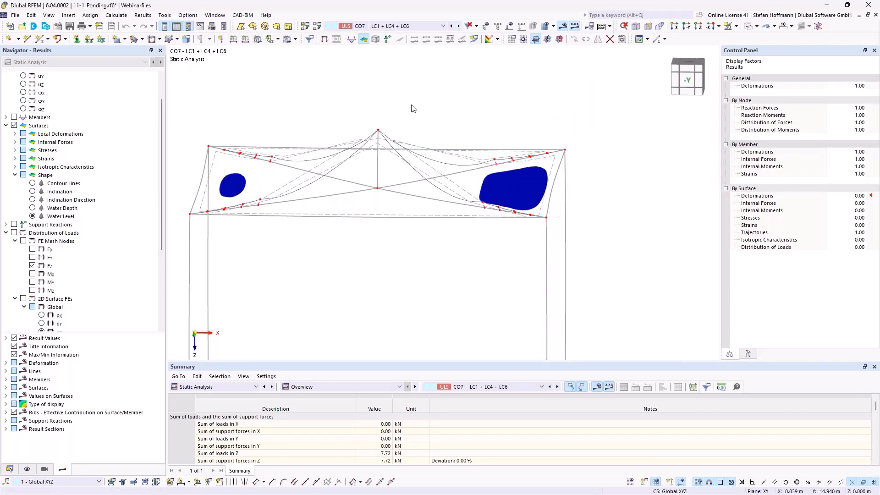
left_click(459, 26)
middle_click_drag(455, 124, 439, 188)
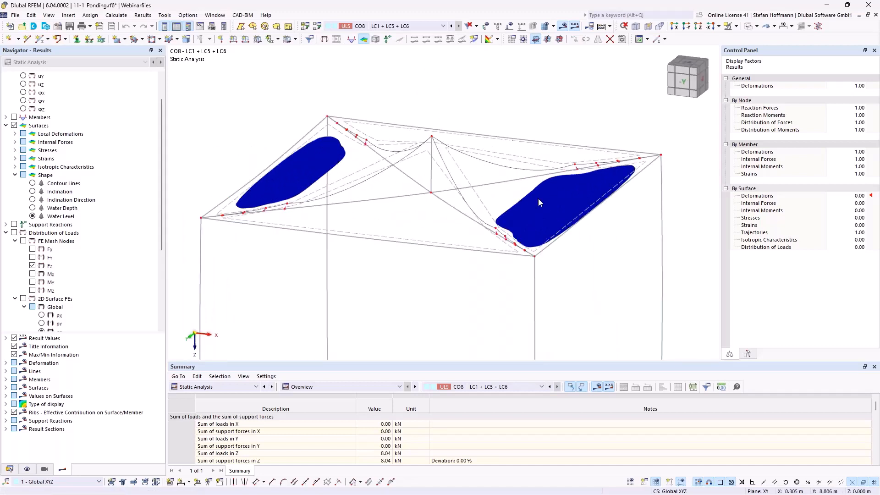
Examine the CO8 water level in the ponds on both sides of the canopy from an oblique and a side view.
scroll(538, 197, "down", 5)
mouse_move(538, 198)
middle_mouse_down("ctrl")
mouse_move(538, 216)
mouse_move(536, 187)
mouse_move(526, 191)
middle_mouse_up("ctrl")
scroll(538, 216, "up", 3)
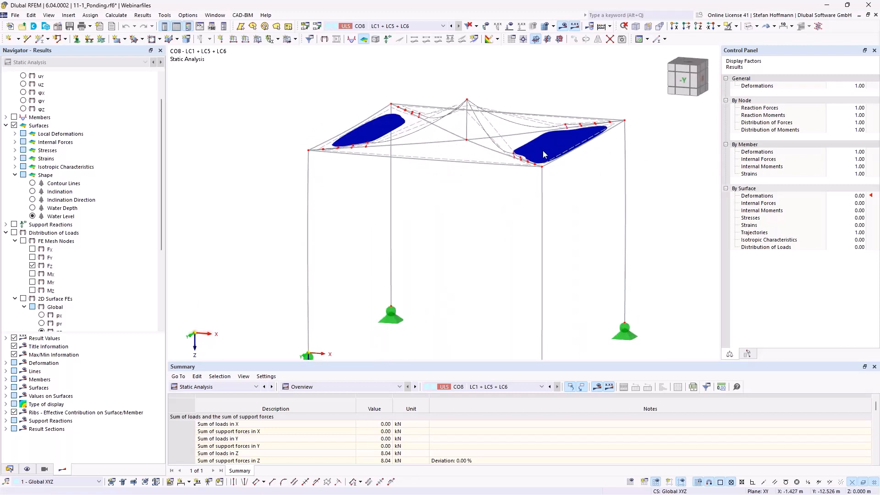
mouse_move(543, 154)
middle_mouse_down("ctrl")
mouse_move(565, 178)
mouse_move(571, 142)
mouse_move(572, 161)
mouse_move(527, 168)
mouse_move(508, 190)
mouse_move(529, 201)
mouse_move(543, 161)
middle_mouse_up("ctrl")
scroll(568, 140, "up", 4)
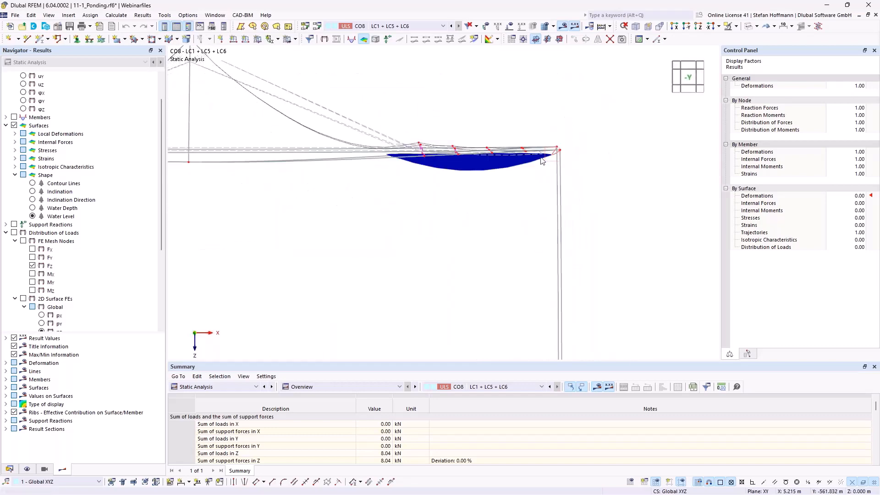
scroll(529, 160, "down", 4)
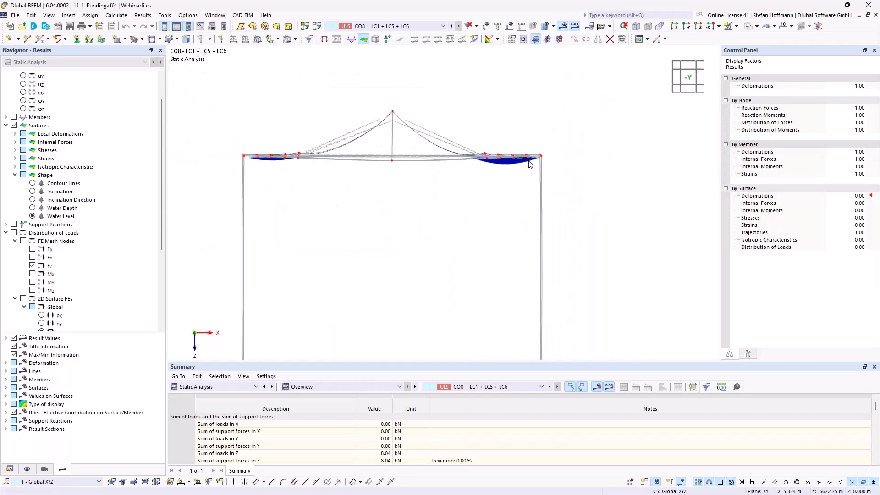
Close 11-1_Ponding.rf6 without saving the changes and open the model 11-2_Ponding.rf6.
left_click(875, 17)
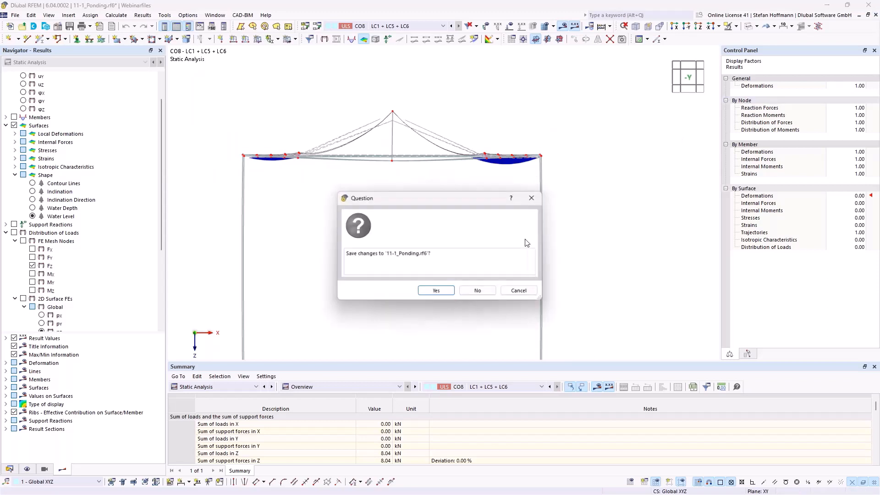
left_click(477, 291)
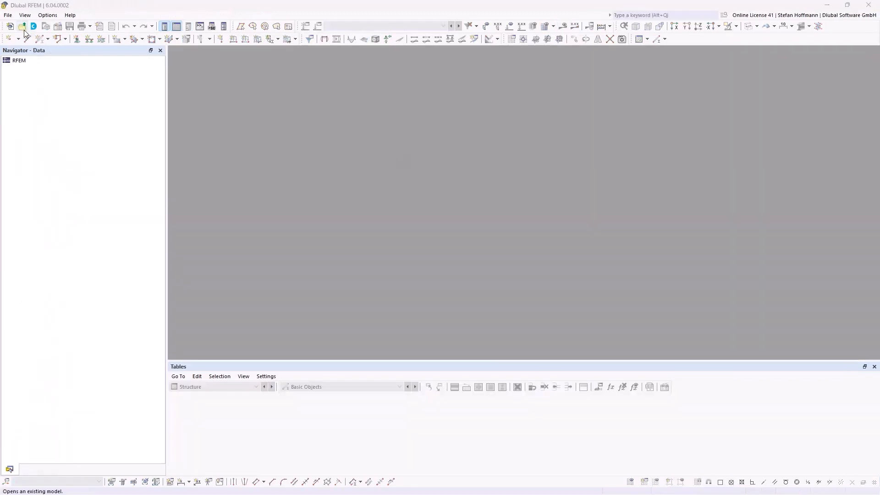
left_click(22, 27)
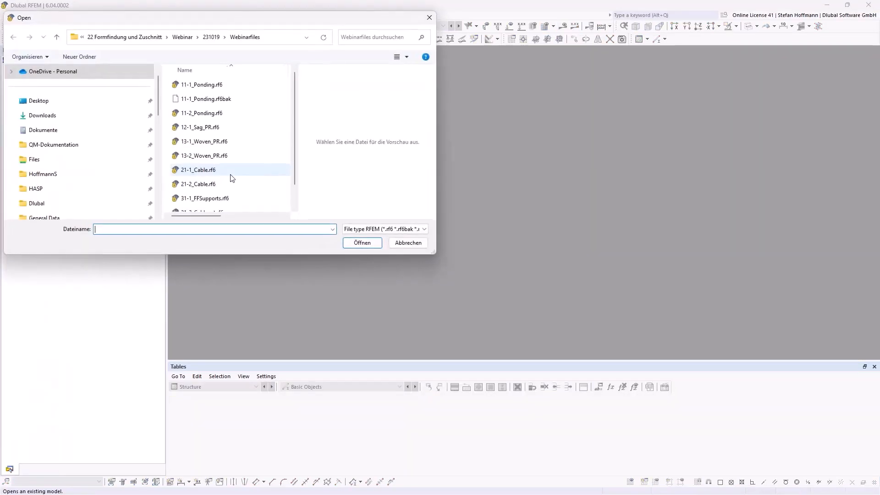
double_click(204, 113)
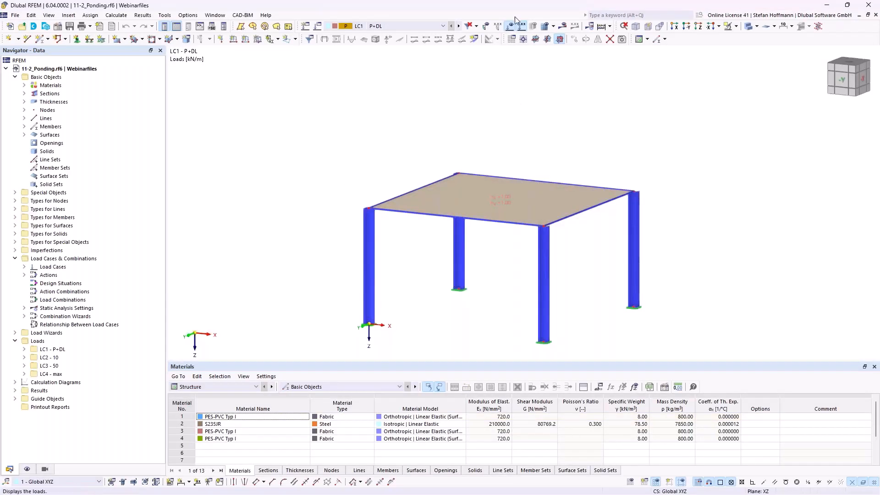
Calculate LC1 and display its surface contour lines with the colour scale, inspecting the flat membrane obliquely and from the side.
left_click(564, 28)
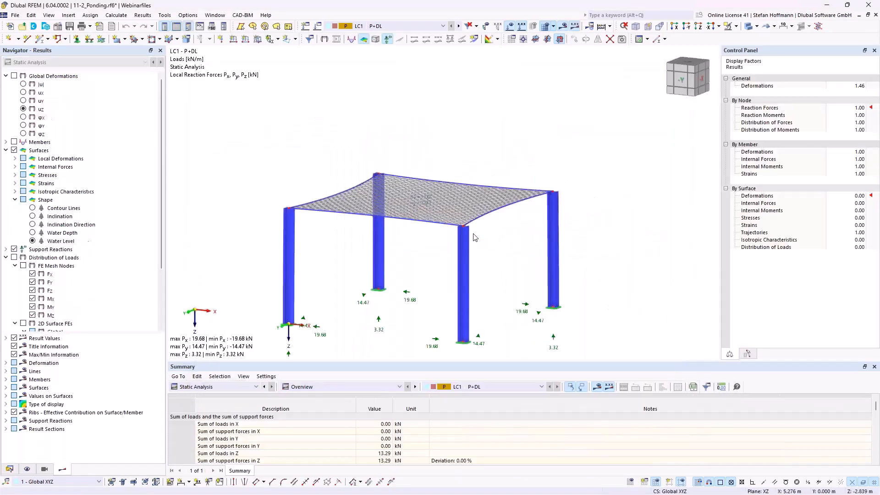
scroll(424, 204, "up", 5)
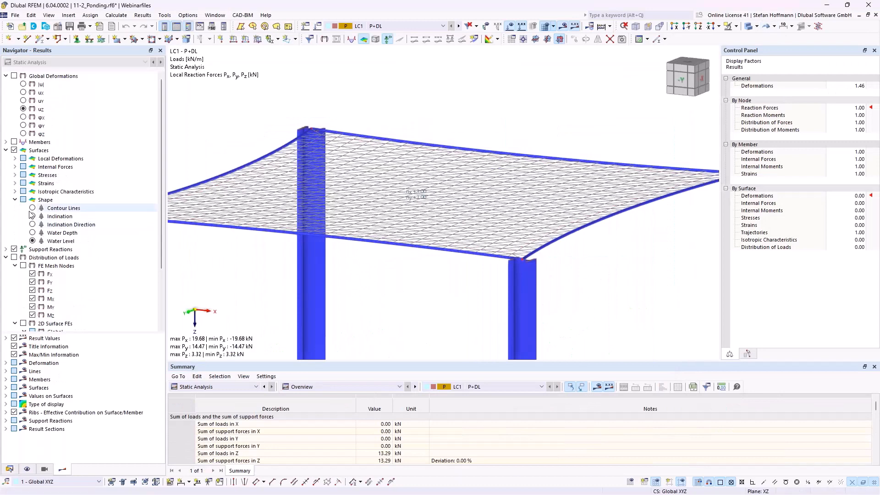
left_click(32, 209)
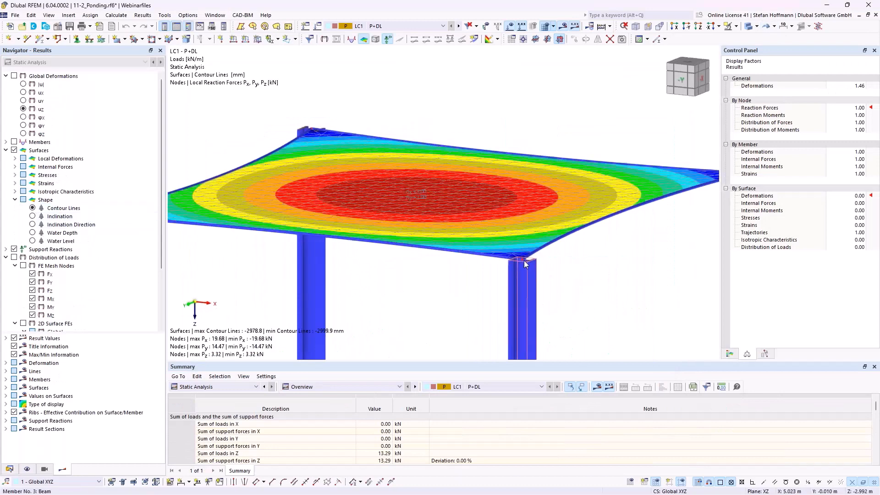
mouse_move(523, 259)
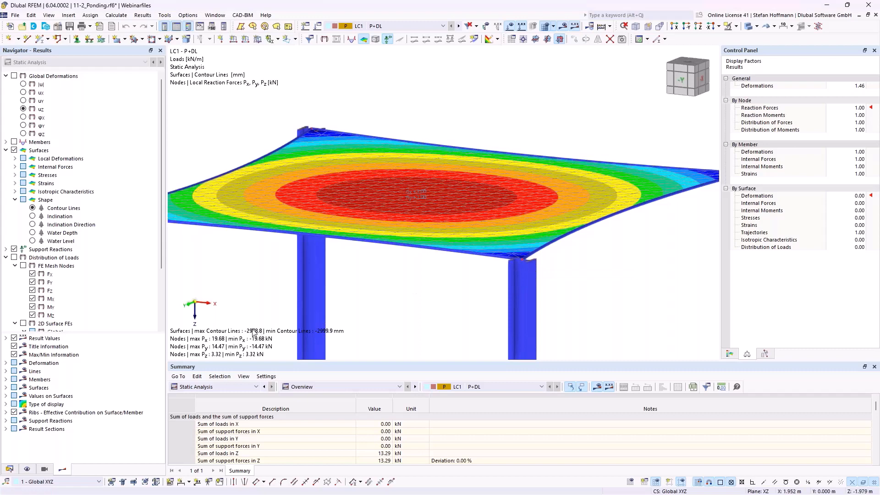
left_click(727, 352)
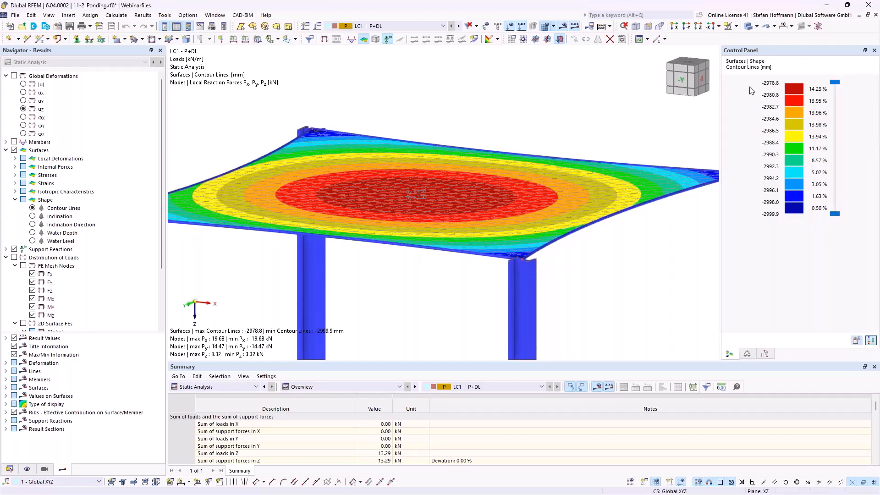
middle_click_drag(364, 205, 463, 145)
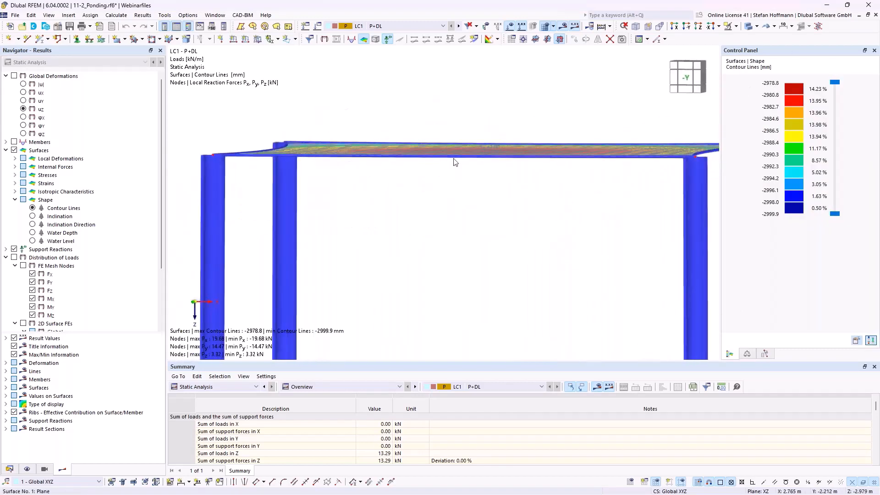
scroll(455, 160, "down", 3)
middle_click_drag(493, 172, 481, 196, "ctrl")
Step through the ponding loads of LC2, LC3 and LC4, and calculate the remaining load case results.
left_click(441, 25)
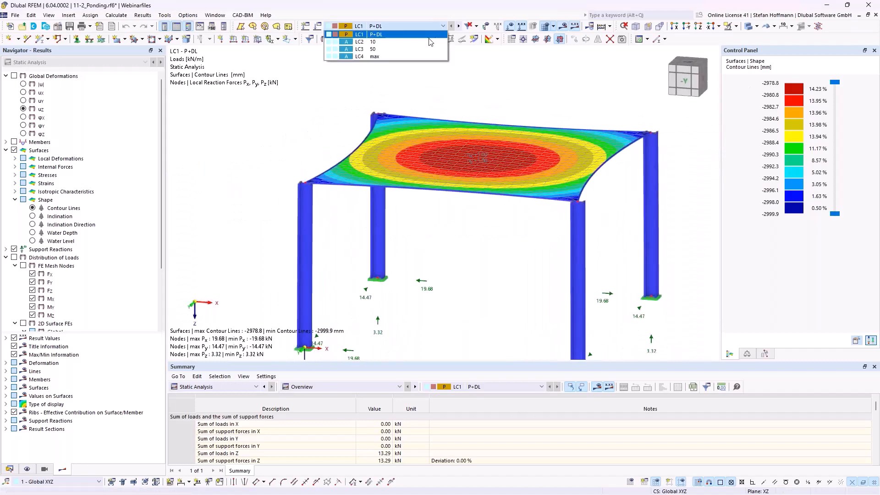
left_click(367, 42)
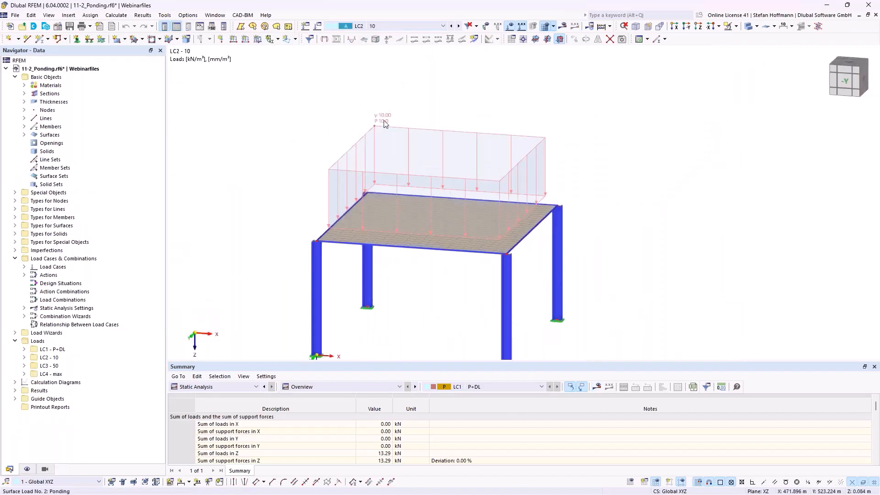
left_click(459, 26)
left_click(460, 26)
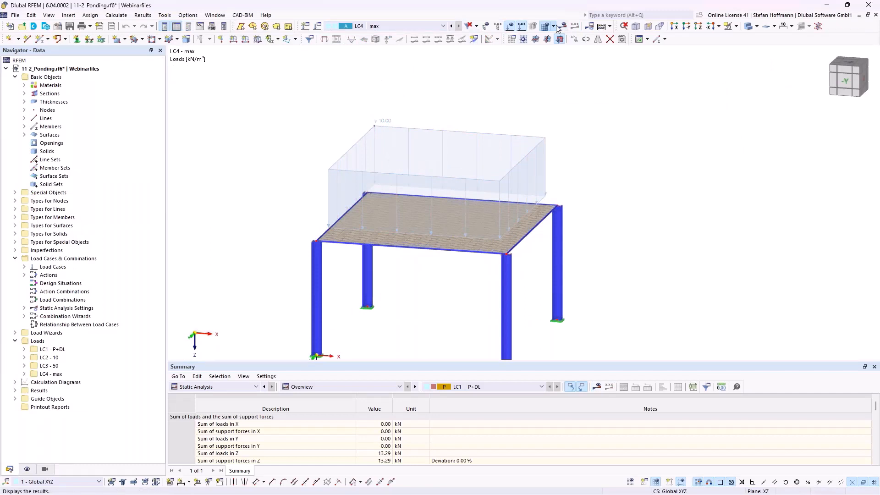
left_click(601, 26)
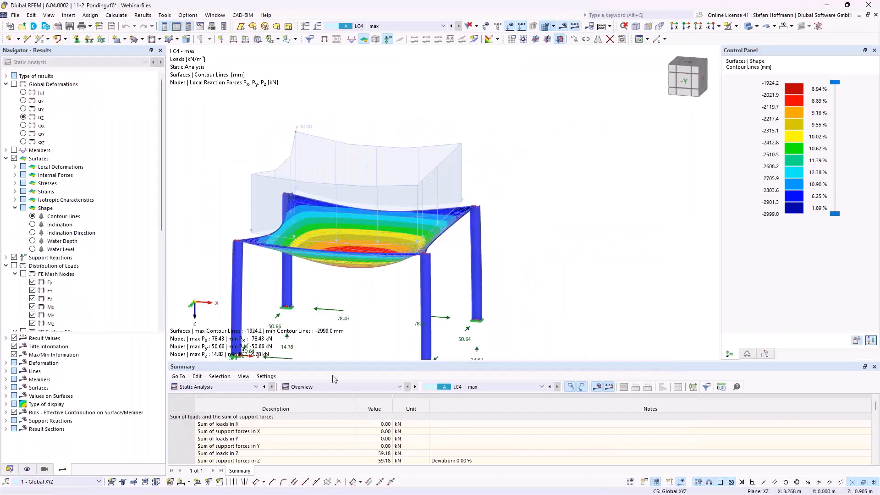
Switch to load case LC2 and inspect the water depth on the membrane from above.
left_click(481, 386)
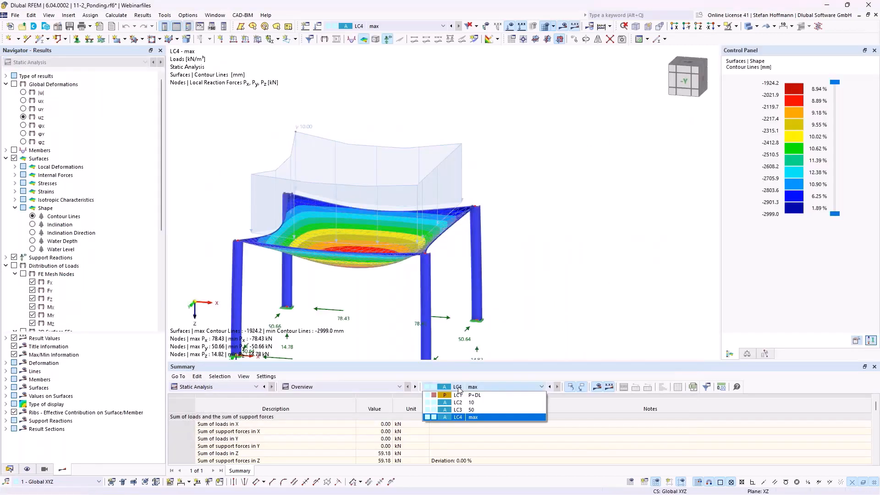
left_click(459, 401)
left_click(32, 240)
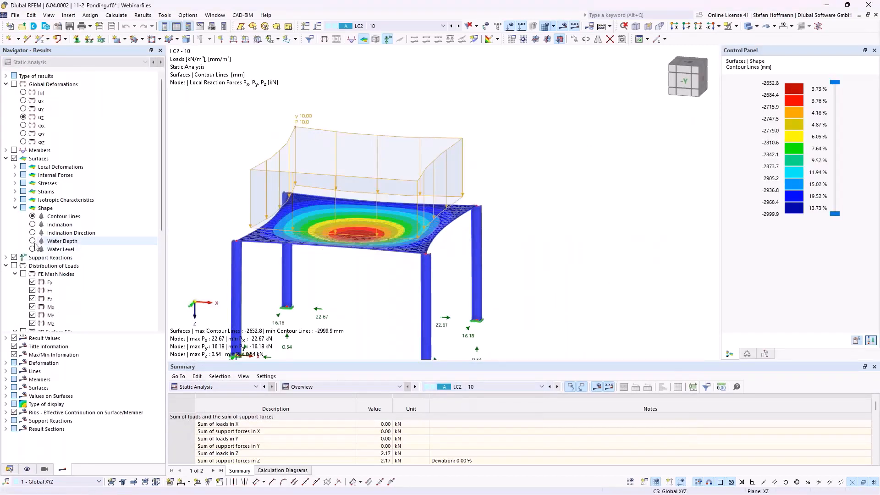
middle_click_drag(340, 249, 335, 208, "ctrl")
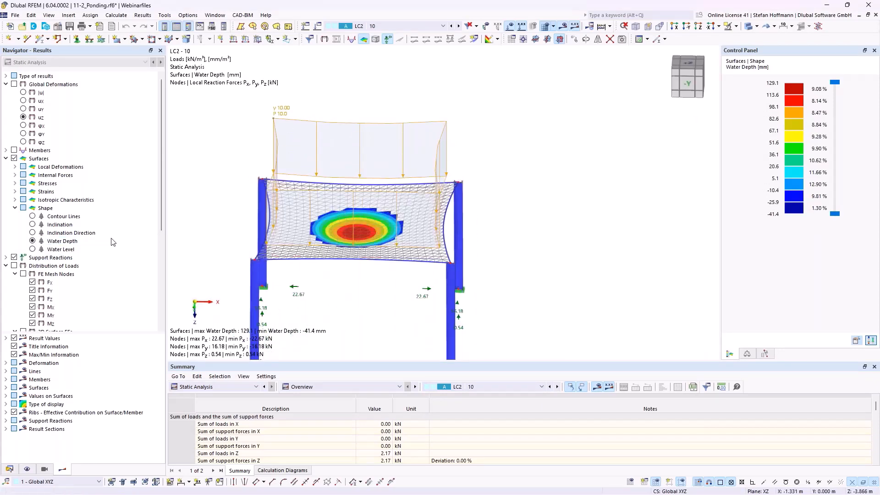
Display the water level in side view and compare load cases LC1, LC2, LC3 and LC4.
left_click(32, 249)
middle_click_drag(381, 289, 374, 246, "ctrl")
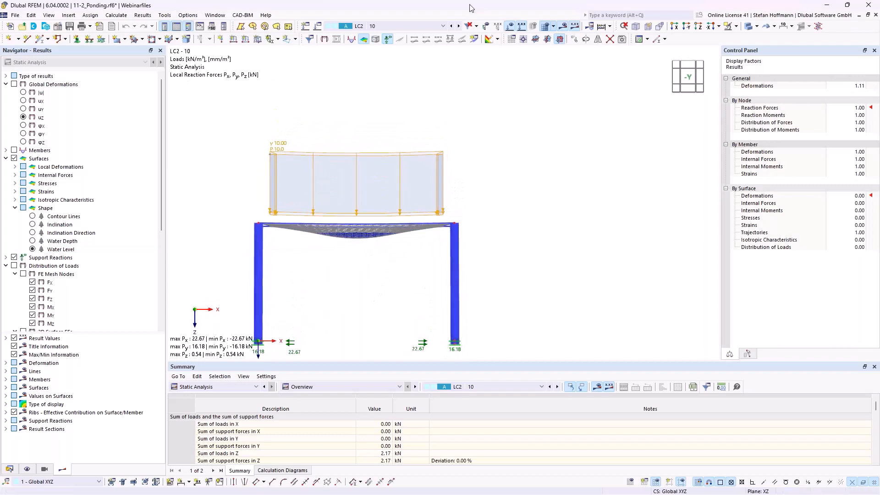
left_click(451, 28)
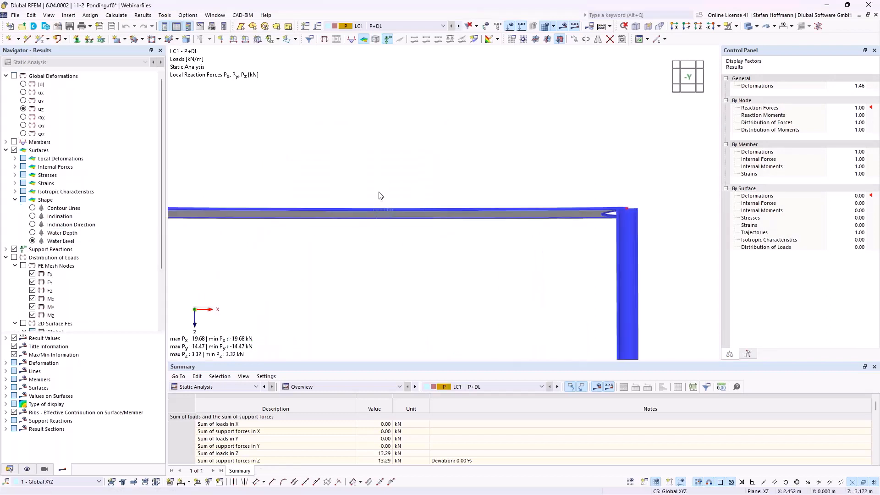
left_click(458, 26)
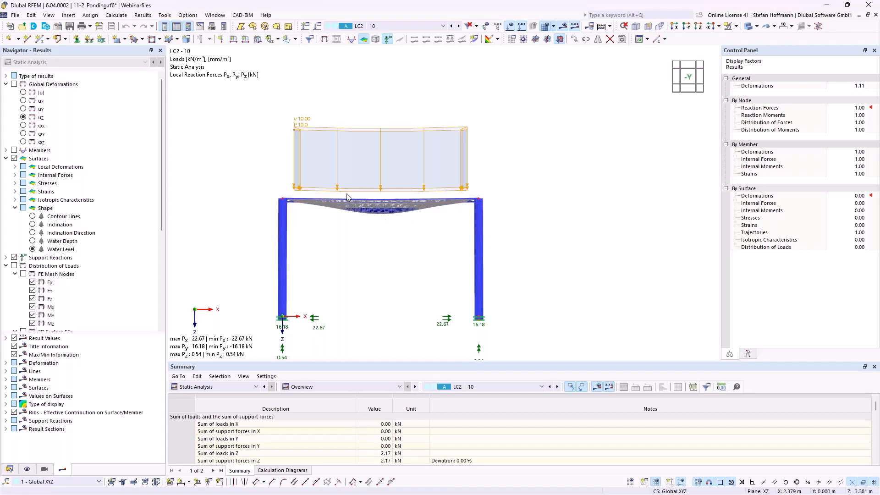
left_click(459, 26)
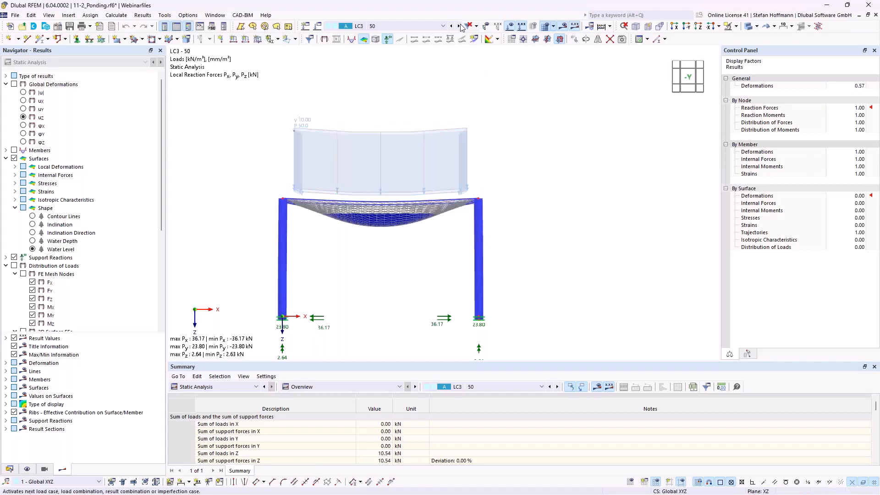
left_click(459, 26)
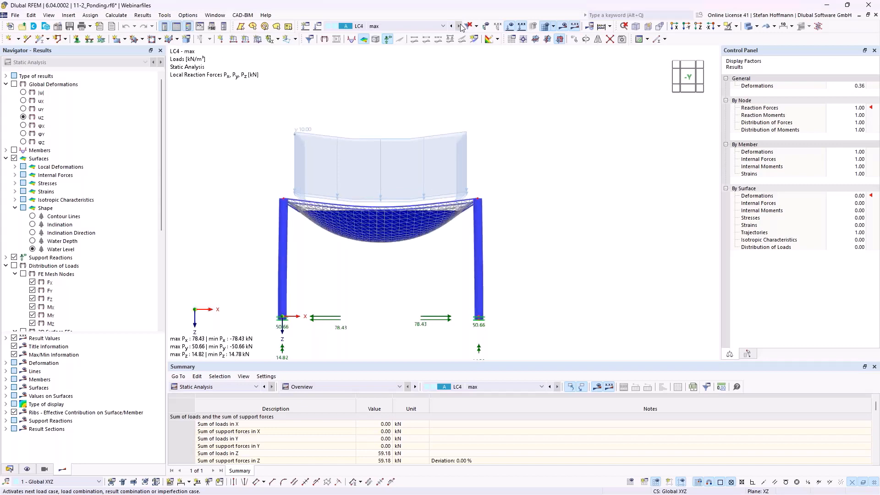
Inspect the LC4 water level close up at a membrane corner from an oblique and a near-side view.
middle_click_drag(422, 199, 450, 241, "ctrl")
scroll(456, 222, "up", 3)
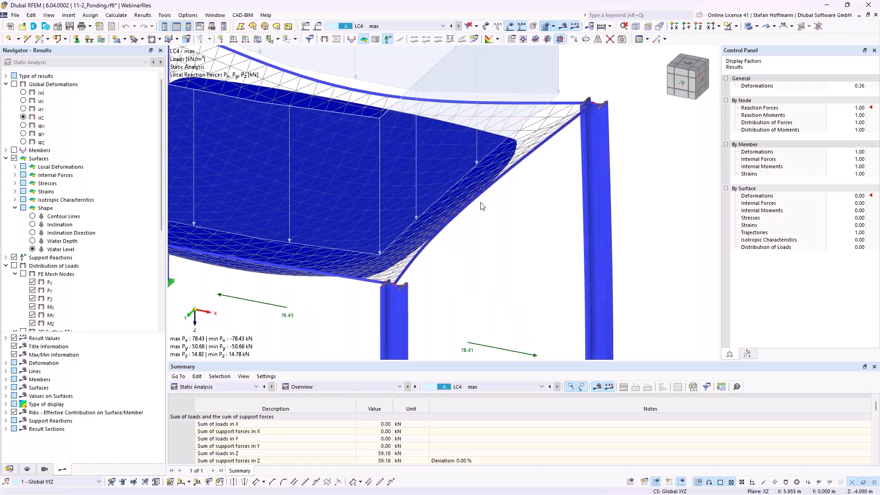
middle_click_drag(470, 211, 483, 174, "ctrl")
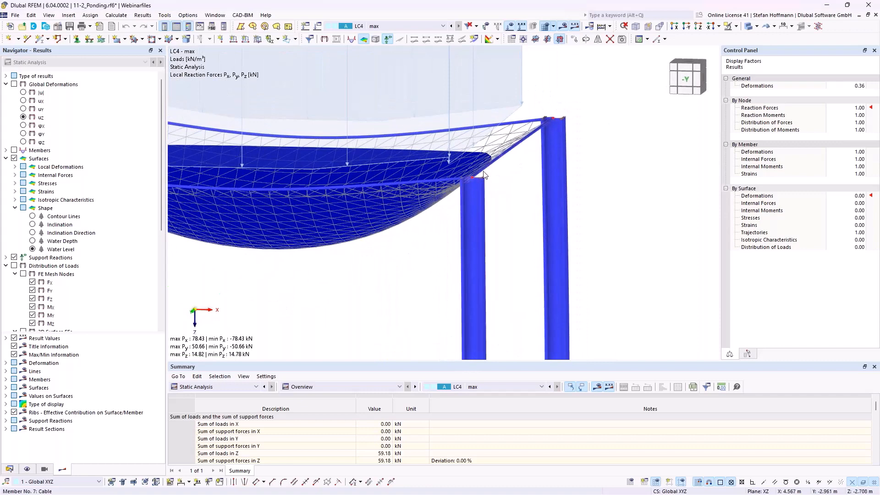
scroll(505, 224, "down", 5)
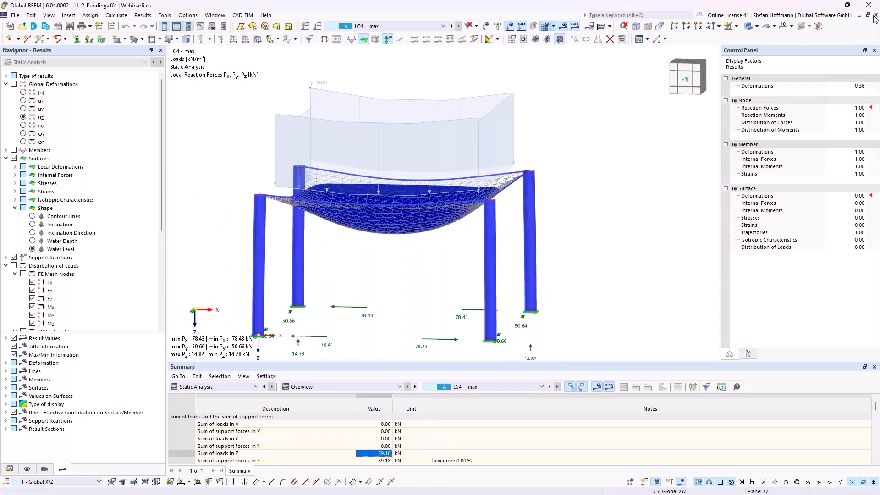
left_click(826, 5)
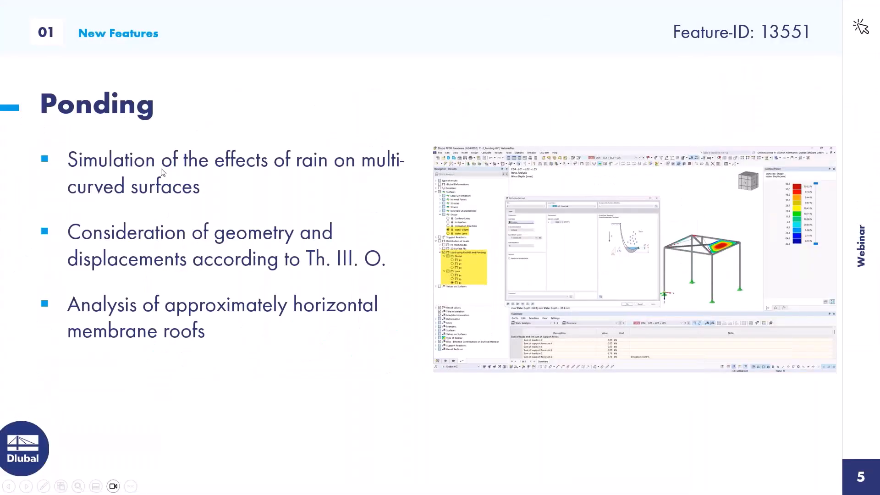
left_click(179, 154)
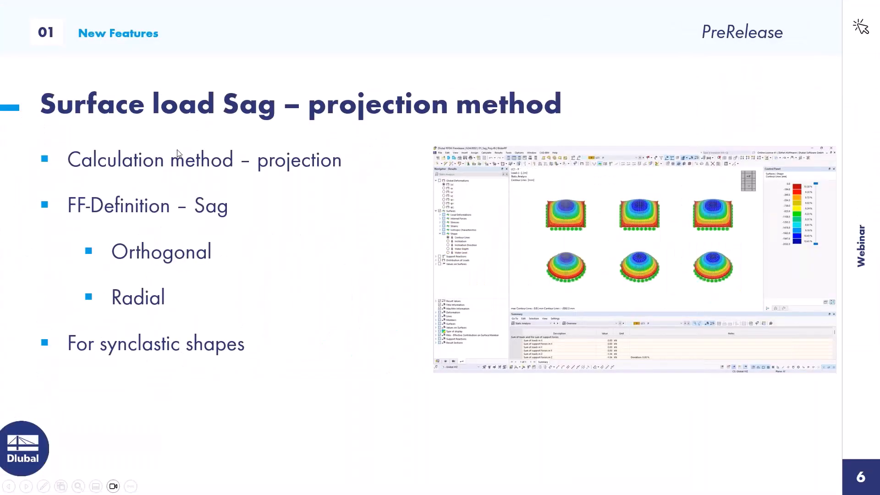
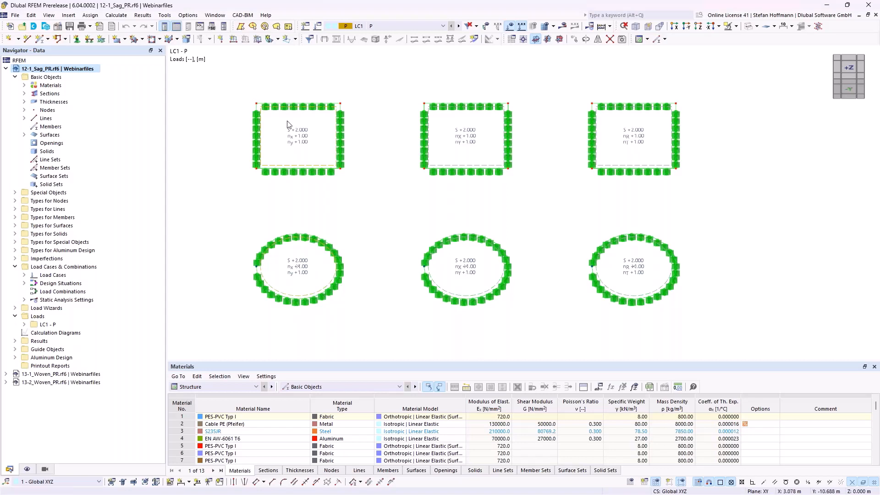
Review the form-finding load settings of the first square and first circular surface, including load type, force scales and sag.
double_click(306, 146)
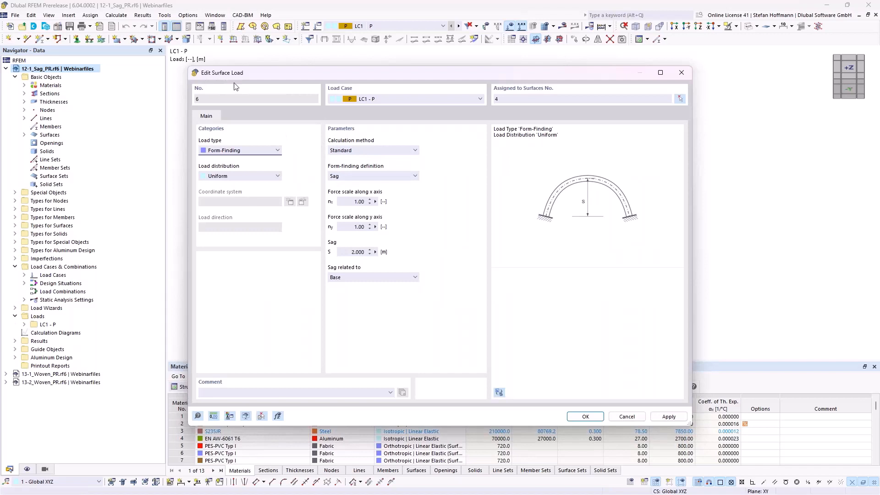
left_click(221, 150)
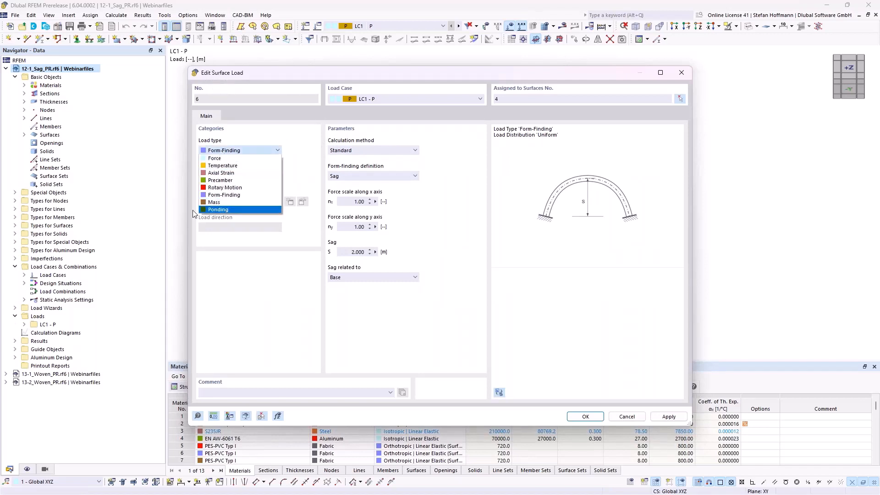
left_click(229, 196)
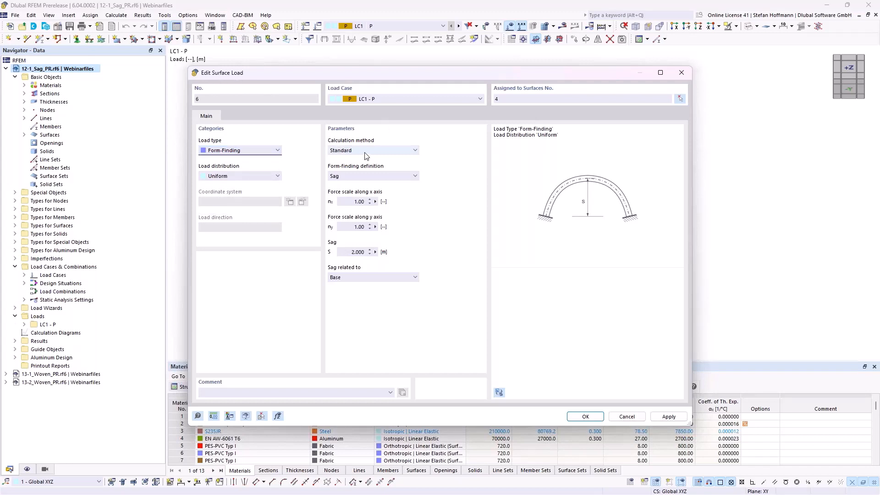
left_click(367, 202)
left_click(369, 227)
left_click(368, 251)
key("Return")
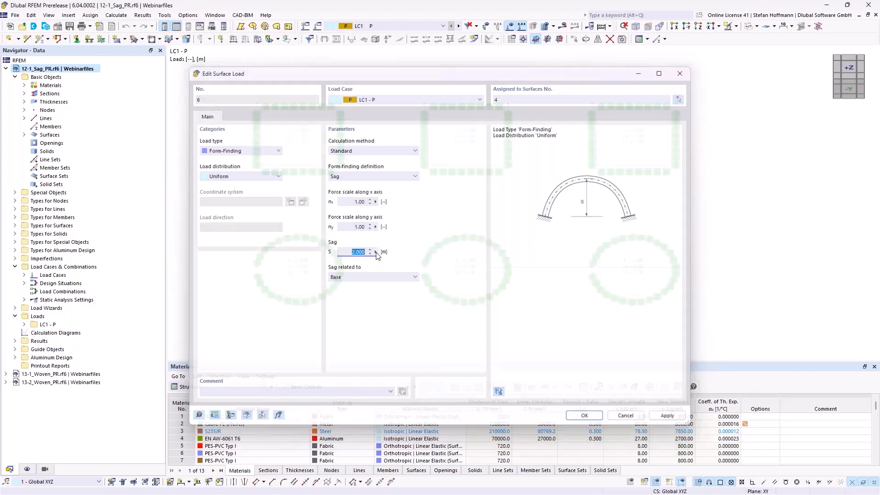
double_click(307, 262)
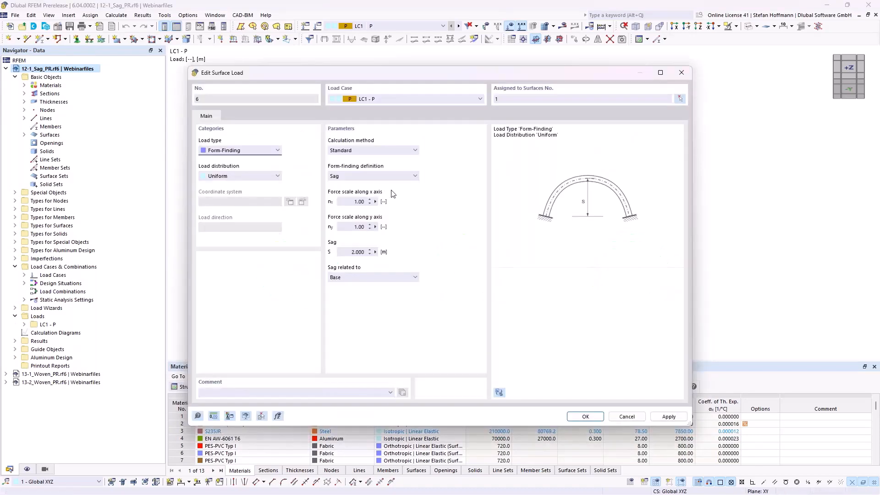
key("Return")
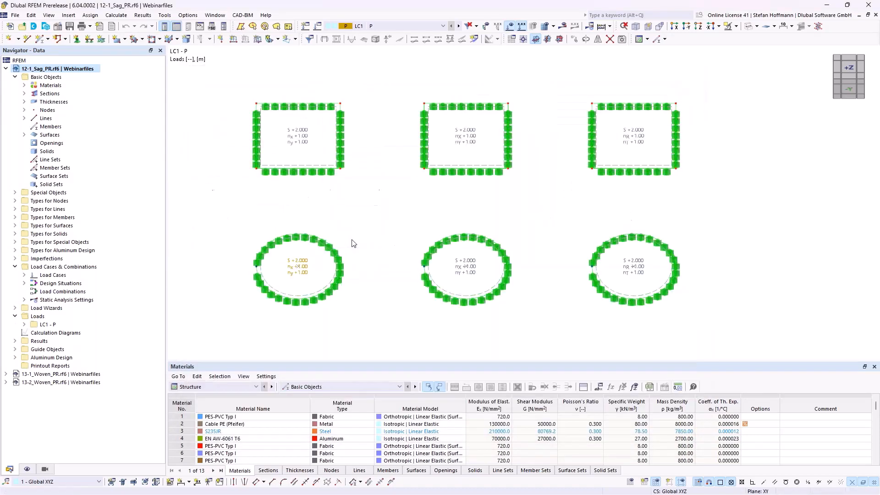
Review the projection-method form-finding load settings of the second and third square surfaces, including load distribution, force scales, sag and axis definition.
double_click(466, 146)
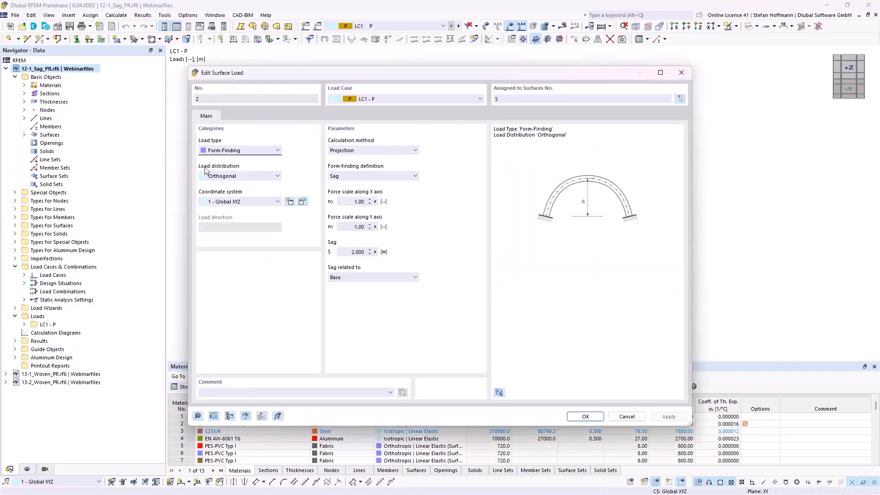
key("Escape")
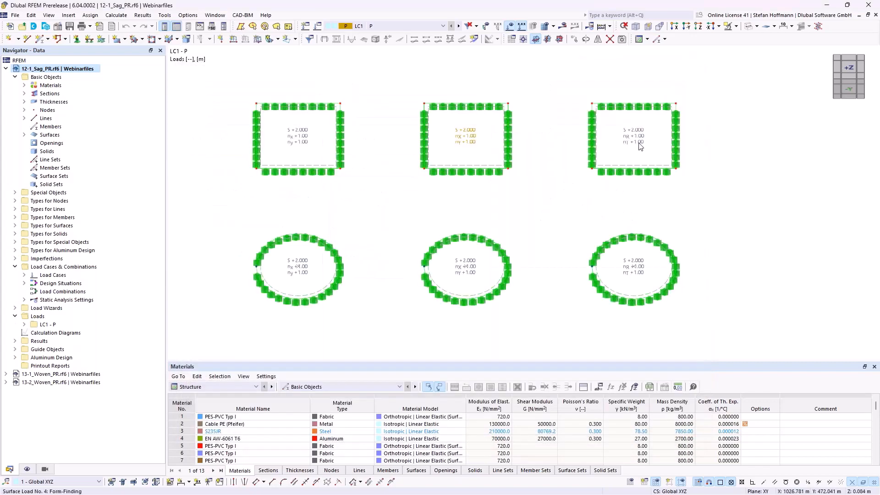
double_click(640, 147)
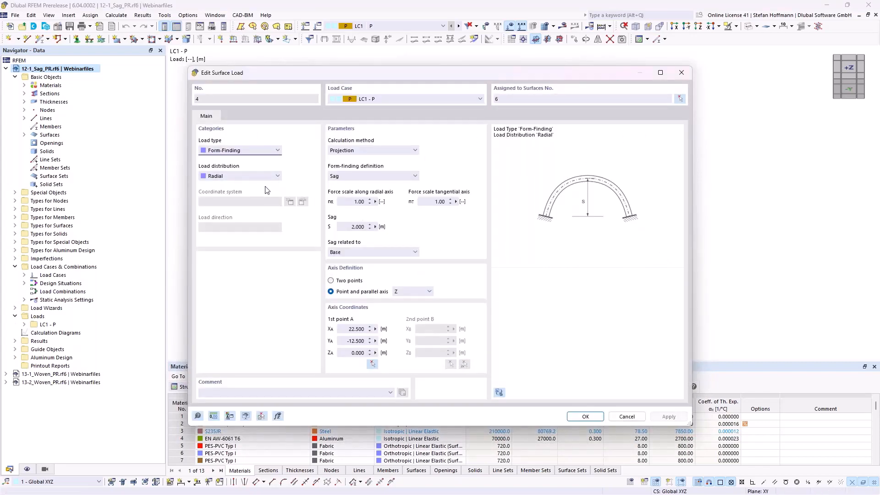
key("Escape")
Run the calculation of load case LC1 and bring the form-found shapes of all six surfaces into view.
key("F5")
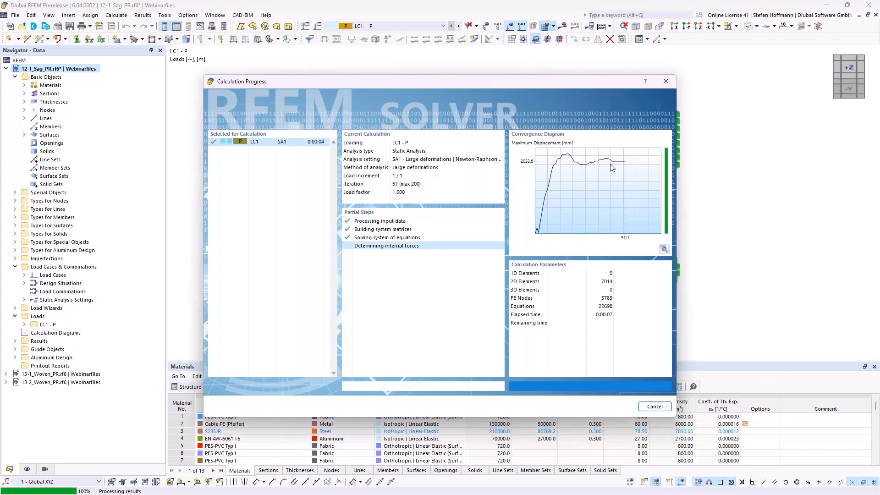
middle_click_drag(453, 192, 473, 199)
scroll(491, 197, "down", 1)
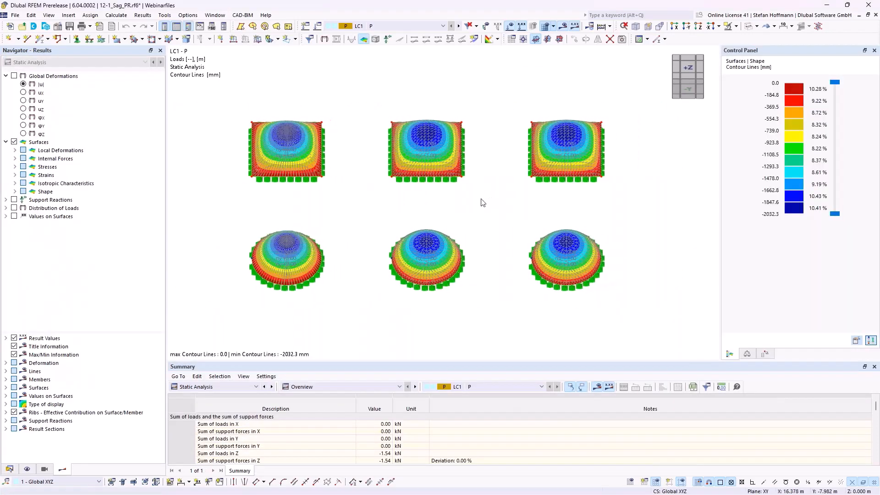
Review the main, form-finding, and precision and tolerance parameters of static analysis setting SA1, leaving them unedited.
left_click(590, 27)
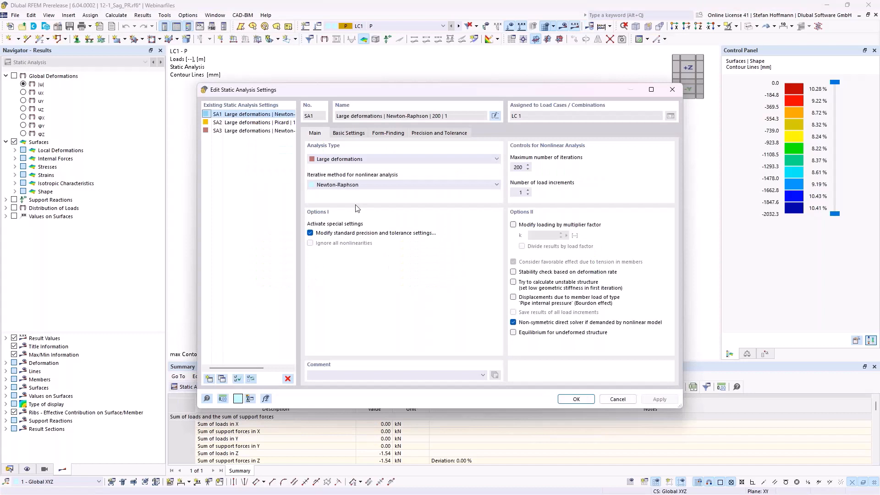
left_click(388, 134)
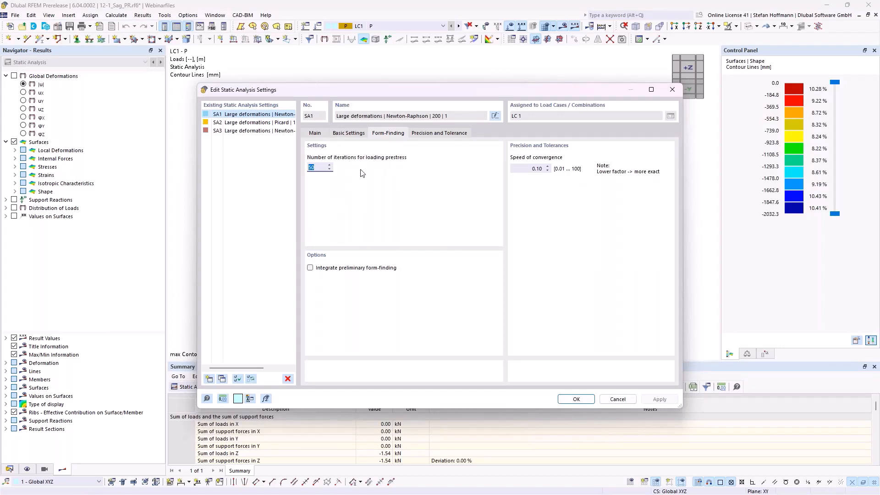
left_click(450, 133)
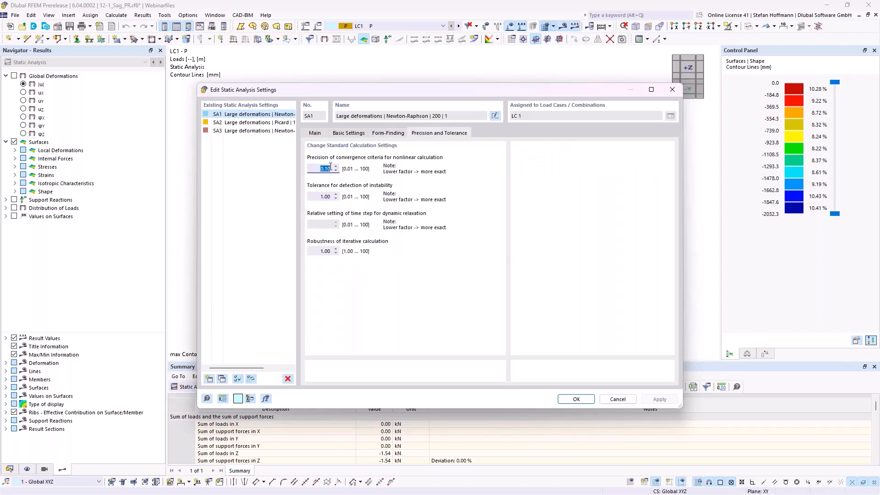
key("Escape")
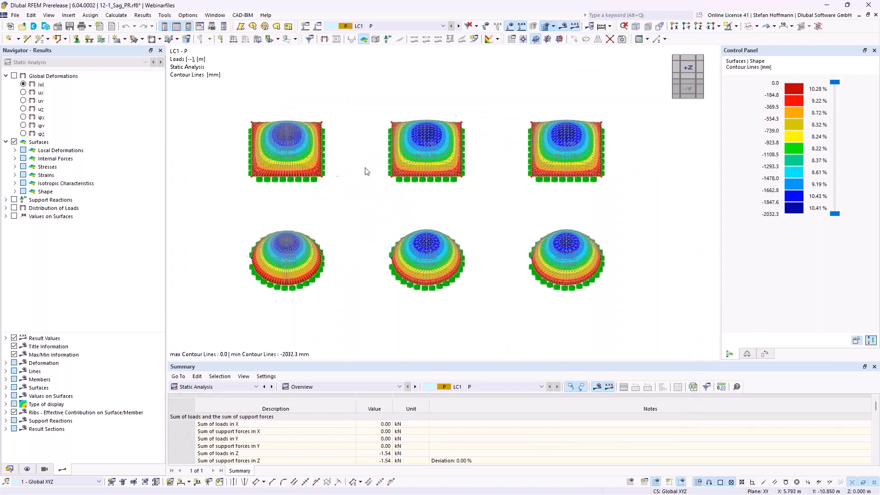
Hide the results and compare the form-found meshes of the first two square membranes from directly above.
left_click(565, 26)
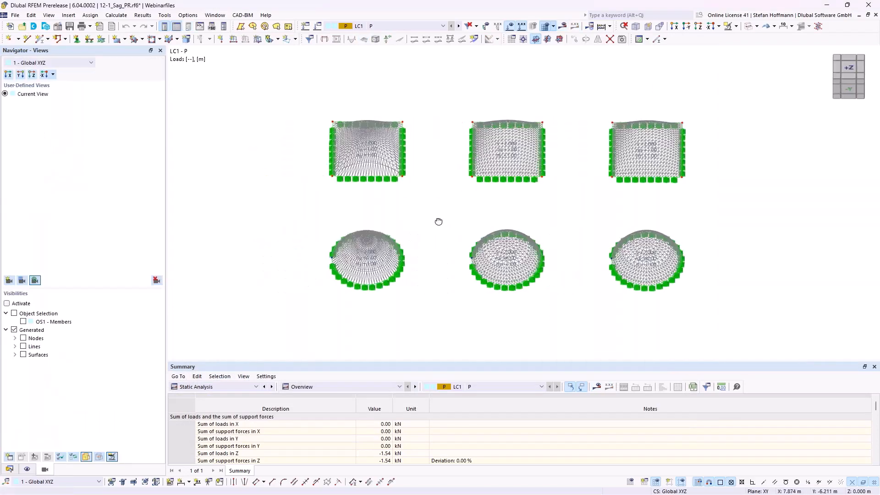
middle_click_drag(438, 221, 435, 236, "ctrl")
left_click(686, 26)
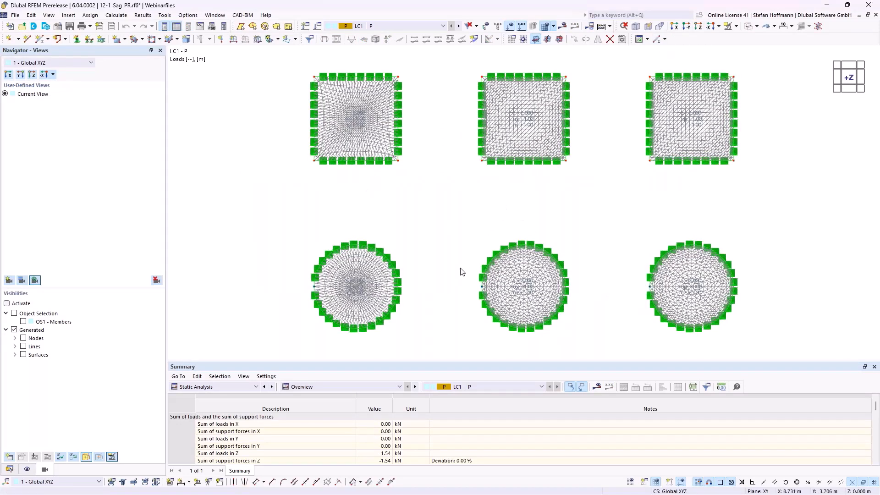
scroll(392, 124, "up", 4)
scroll(394, 132, "down", 2)
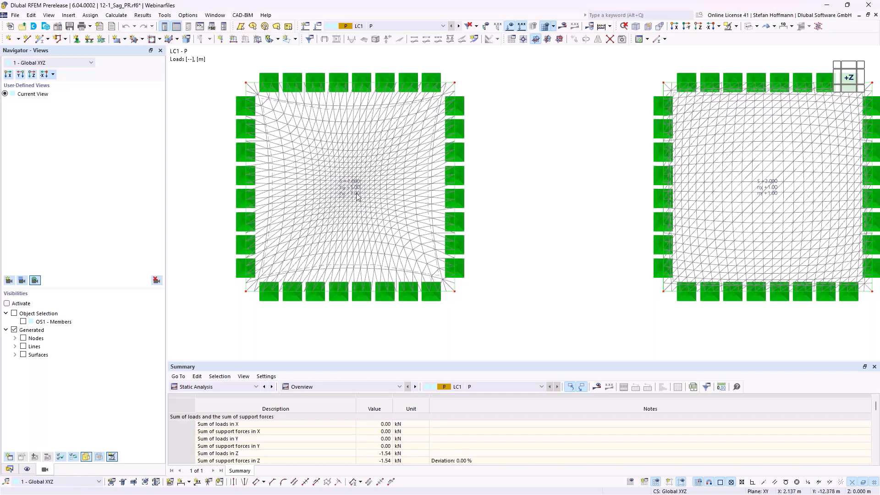
middle_click_drag(667, 199, 333, 181)
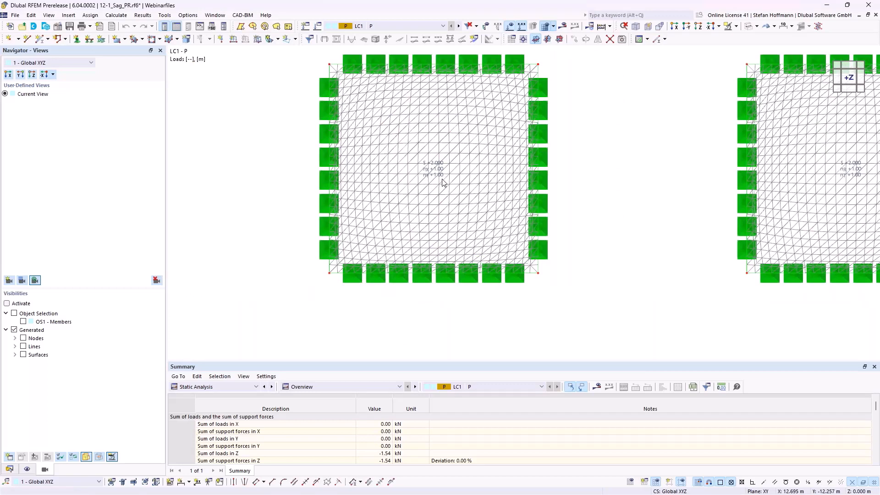
scroll(442, 182, "down", 1)
scroll(443, 182, "down", 2)
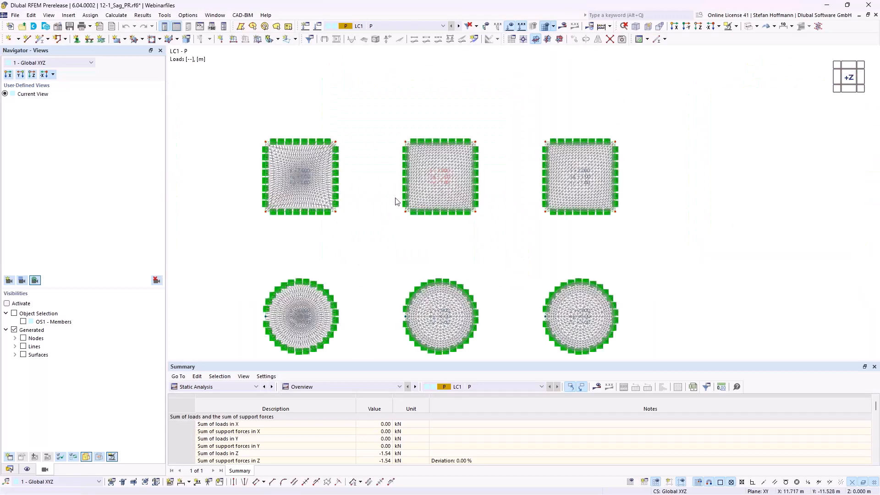
Show the results again and examine the shape contour lines of all six membranes in an oblique view.
left_click(564, 26)
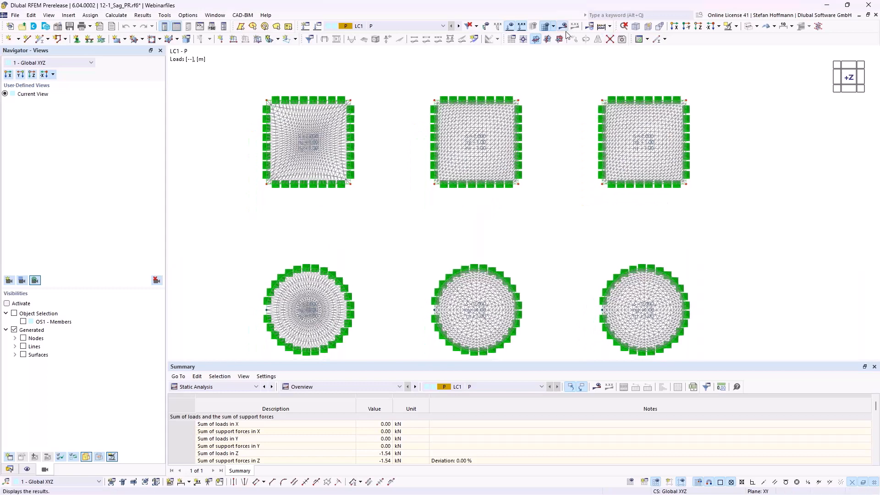
middle_click_drag(461, 216, 440, 156, "ctrl")
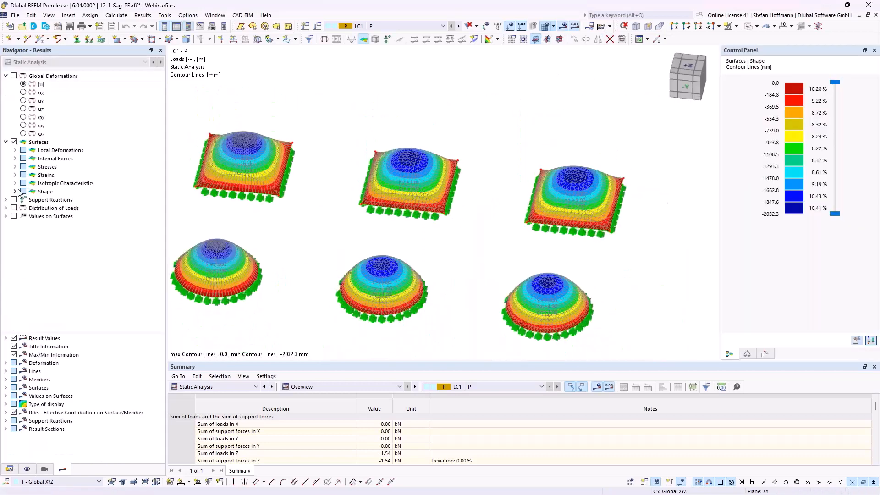
left_click(15, 191)
left_click(35, 199)
middle_click_drag(319, 215, 362, 201)
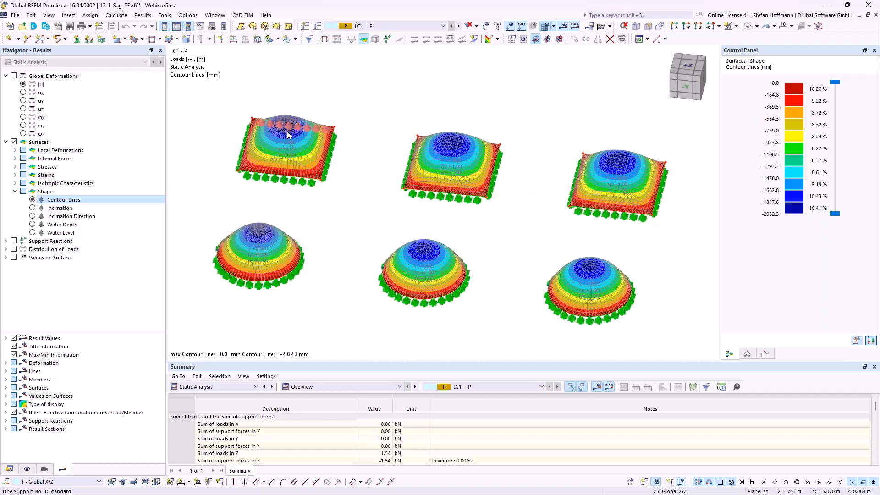
middle_click_drag(359, 215, 358, 204, "ctrl")
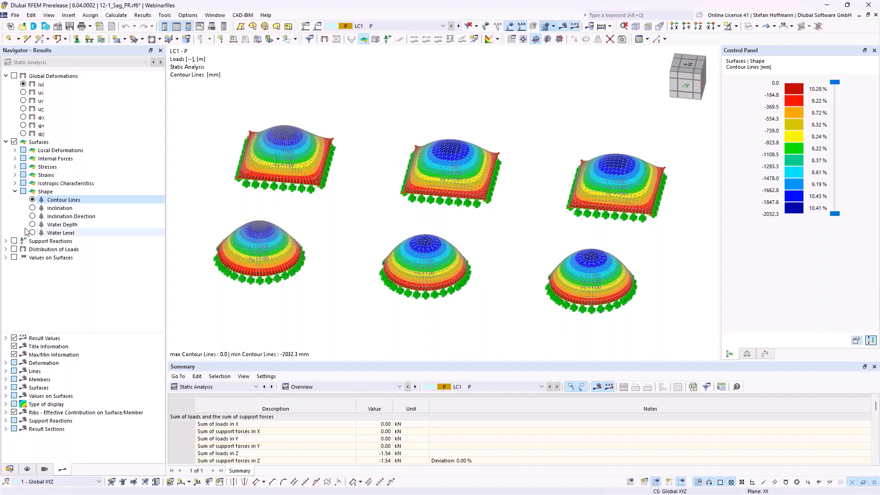
Display the basic internal forces nx and ny on the surfaces and compare their distribution across the six membranes.
left_click(14, 167)
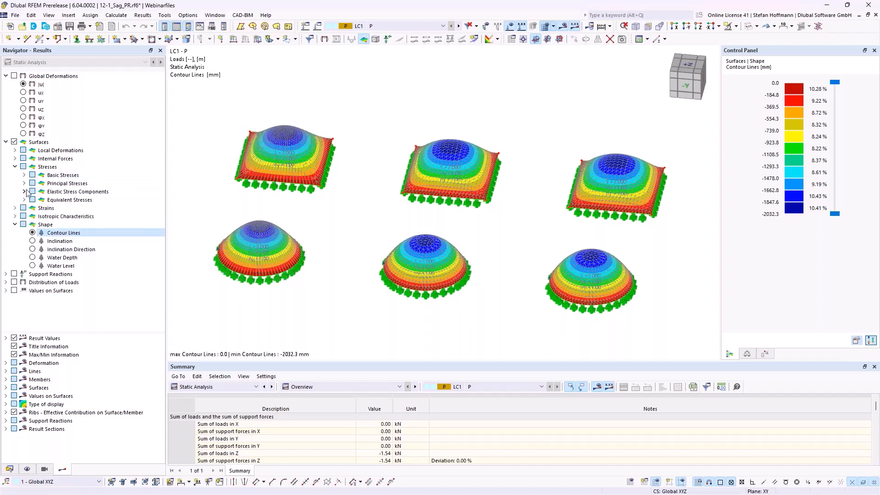
left_click(24, 183)
left_click(24, 183)
left_click(14, 167)
left_click(14, 158)
left_click(42, 217)
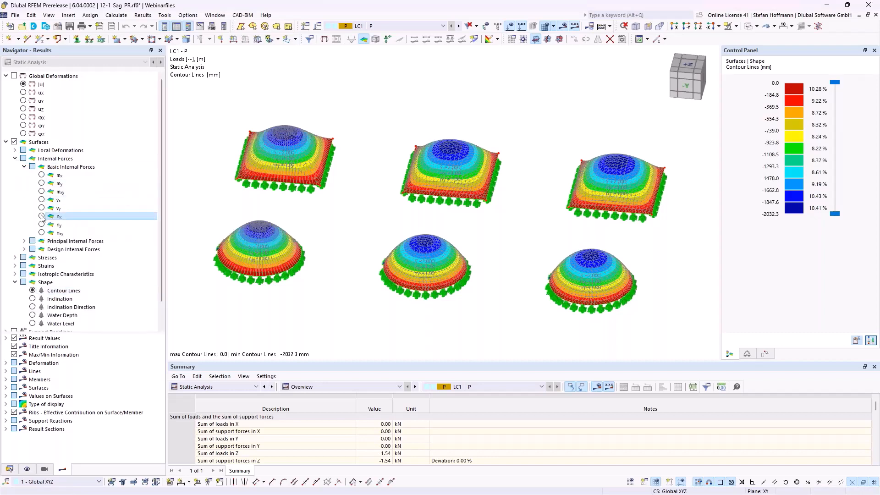
middle_click_drag(339, 196, 334, 231, "ctrl")
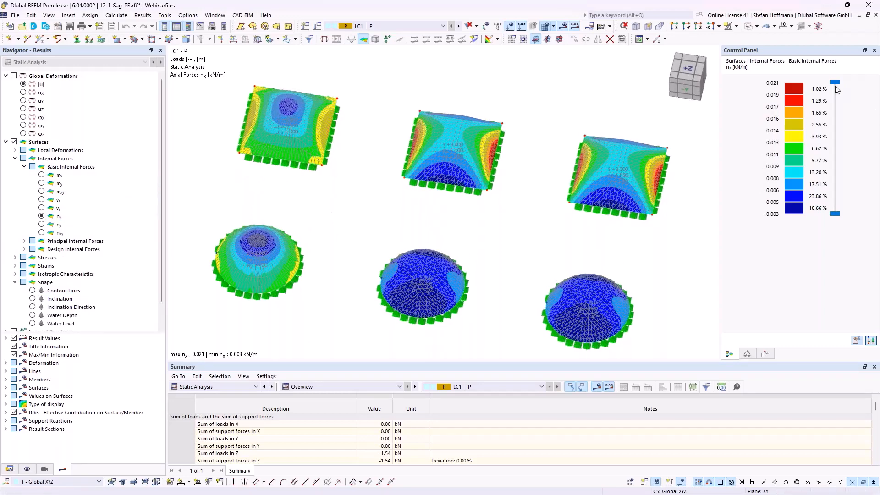
left_click(42, 225)
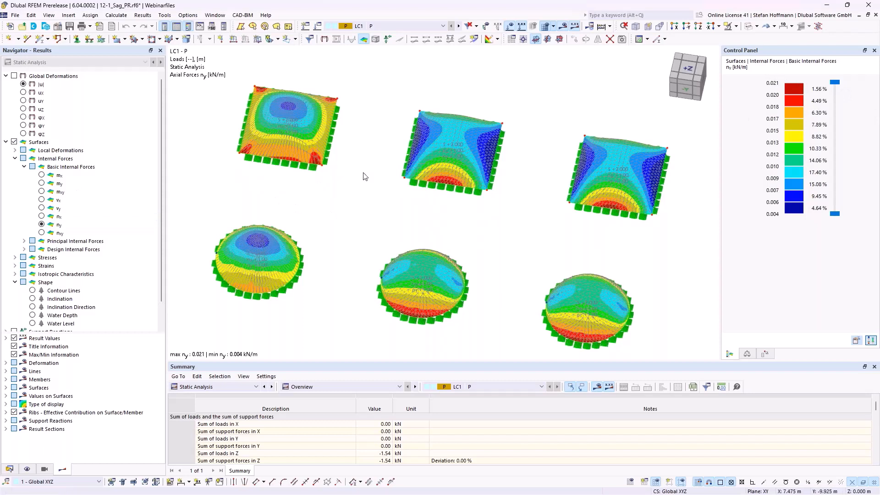
Display the principal axial force trajectories αm and inspect them close up on the first two square membranes.
left_click(25, 241)
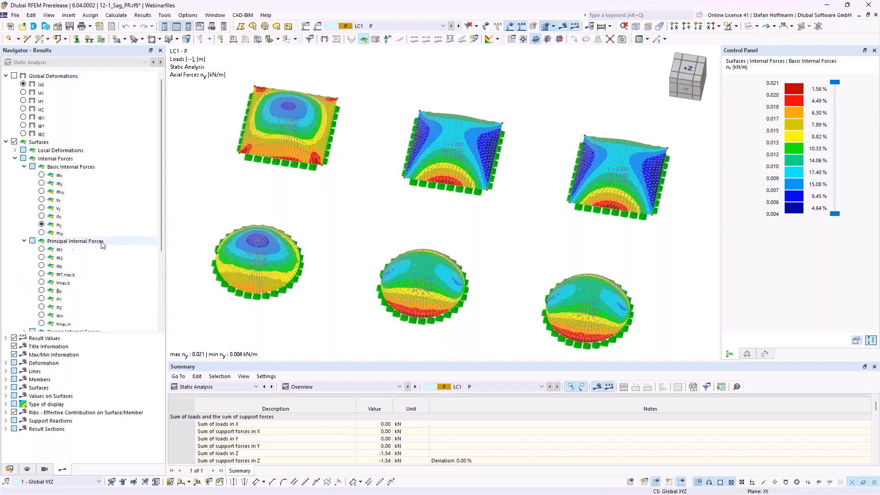
left_click(60, 317)
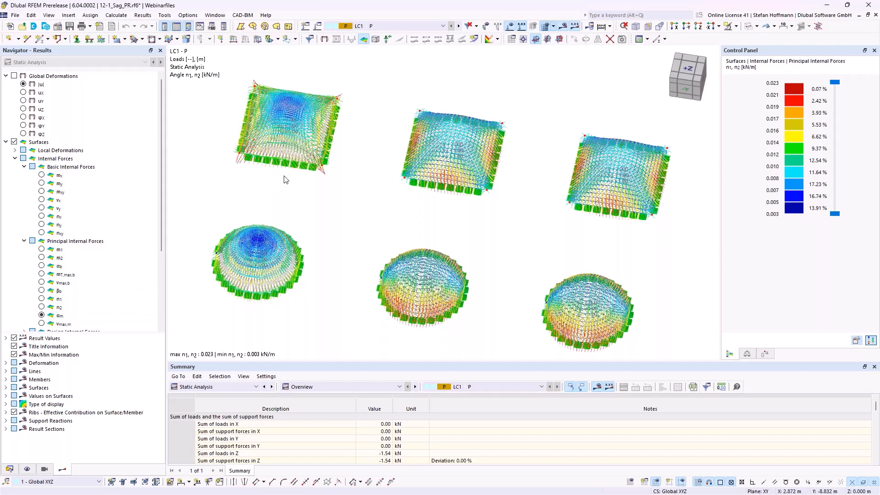
left_click(746, 353)
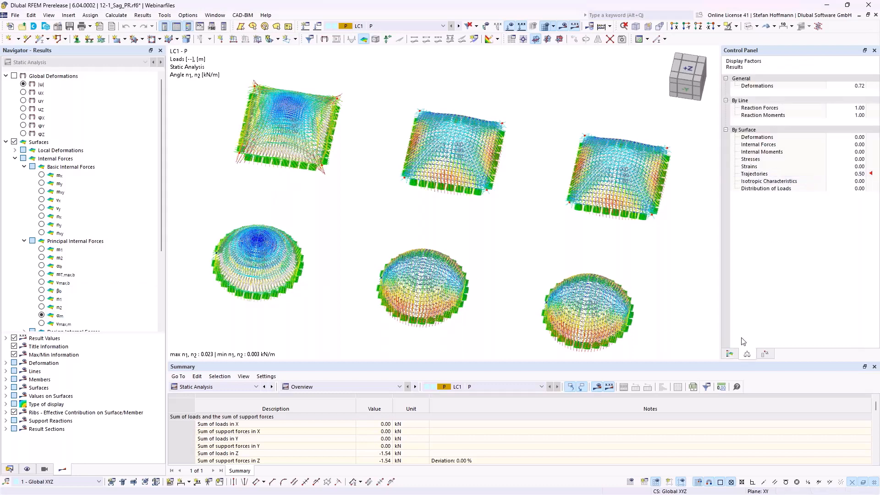
left_click(729, 353)
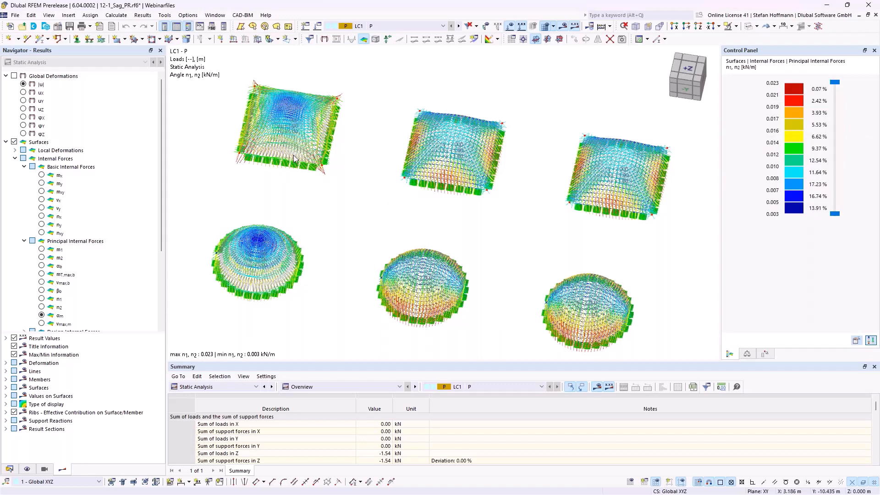
scroll(301, 161, "up", 5)
scroll(349, 224, "down", 3)
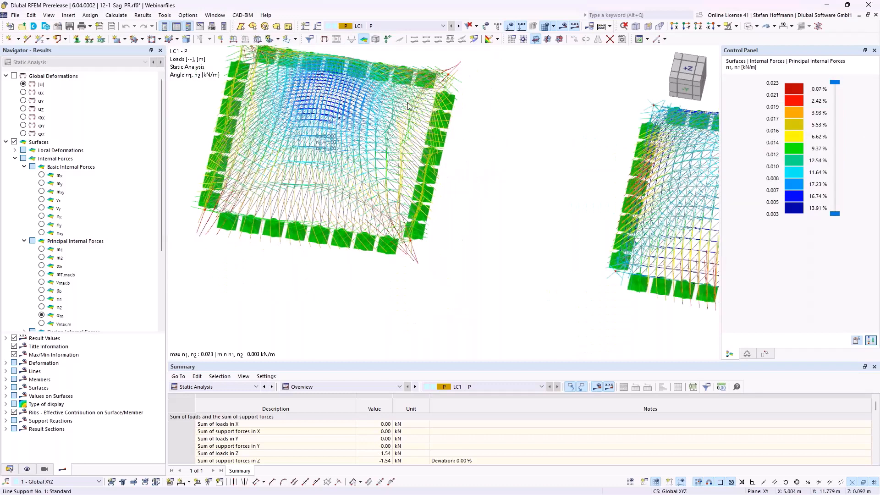
scroll(363, 103, "down", 1)
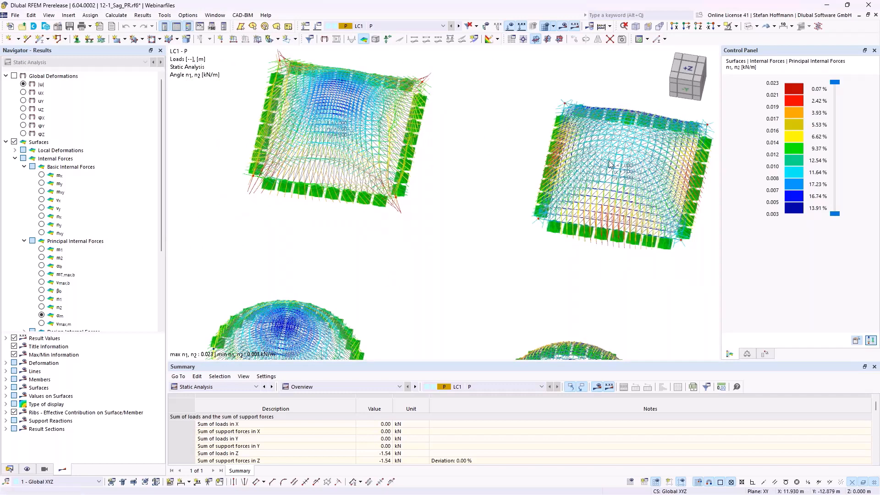
scroll(611, 166, "down", 2)
middle_click_drag(611, 166, 503, 158)
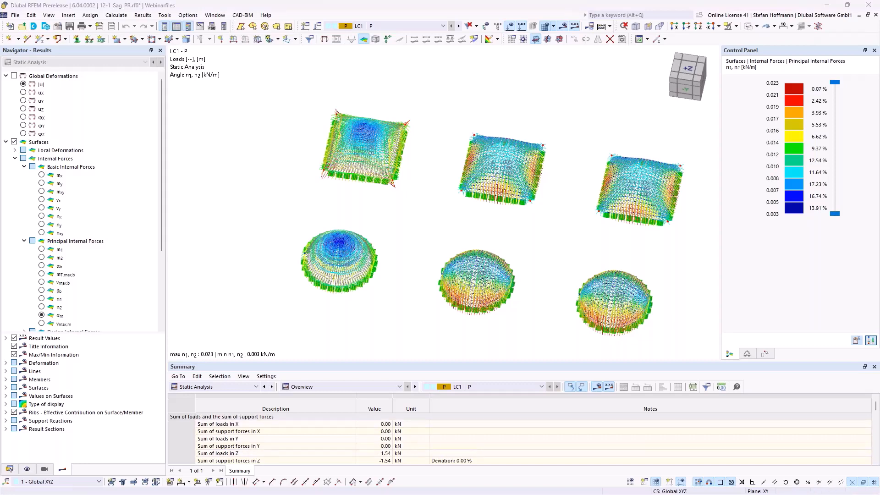
Switch to the presentation and advance to the slide on the orthotropic, fabric, nonlinear elastic material model.
left_click(825, 4)
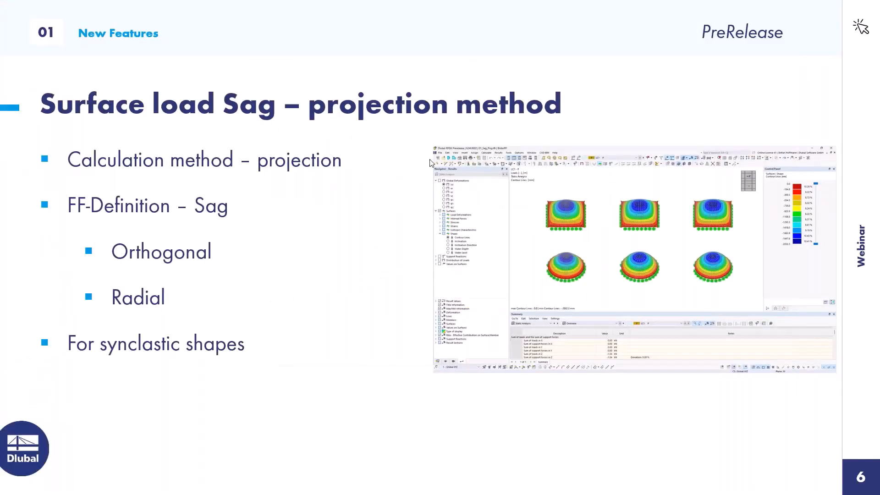
left_click(451, 202)
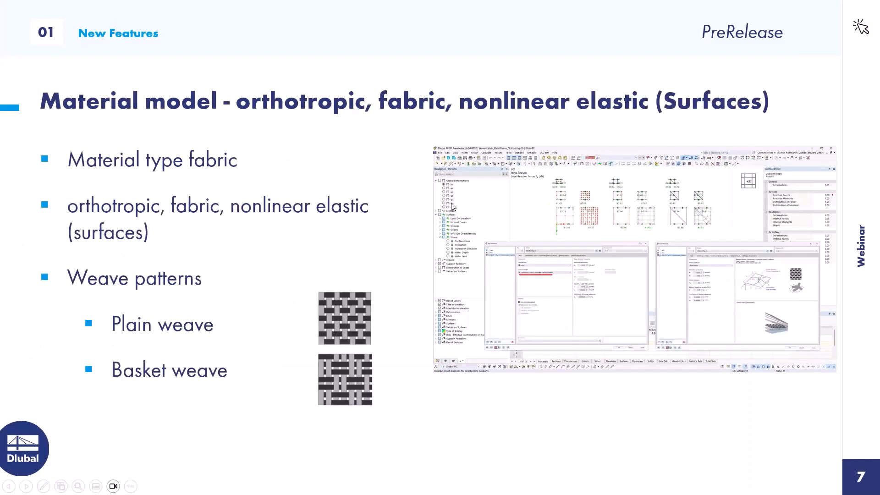
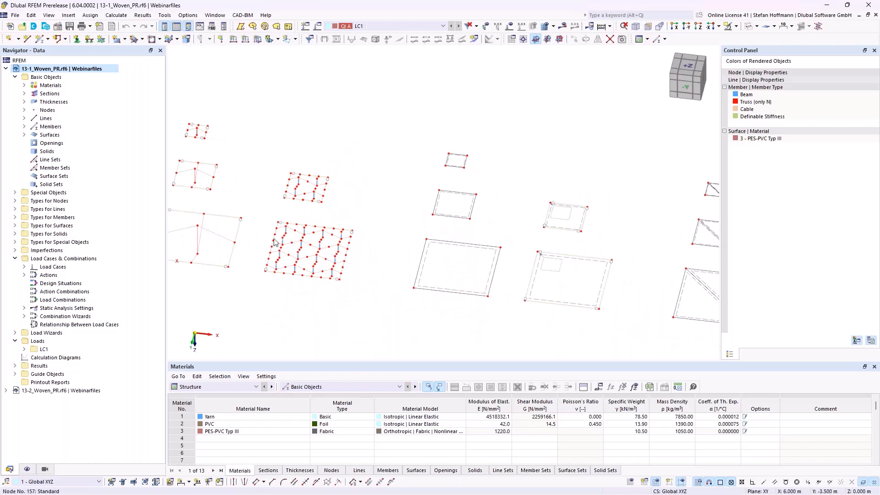
Open the fabric material of the large square membrane surface and review the library's fabric entries and the available material models.
double_click(431, 249)
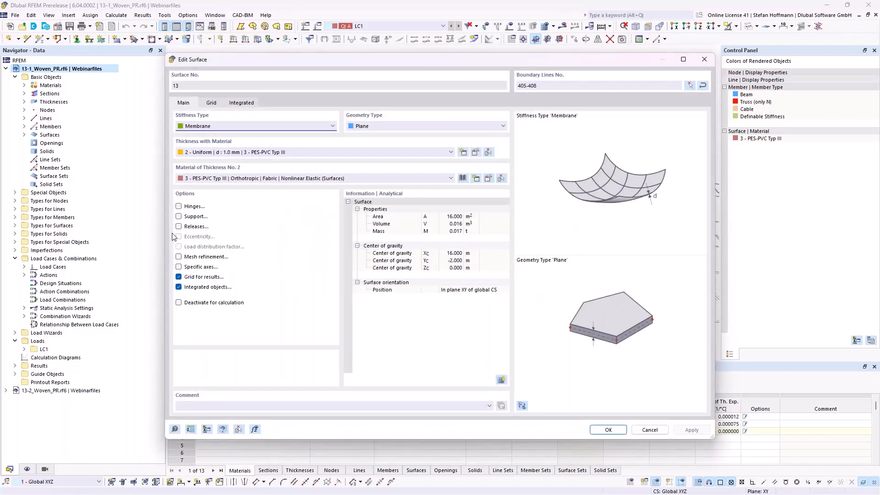
left_click(487, 180)
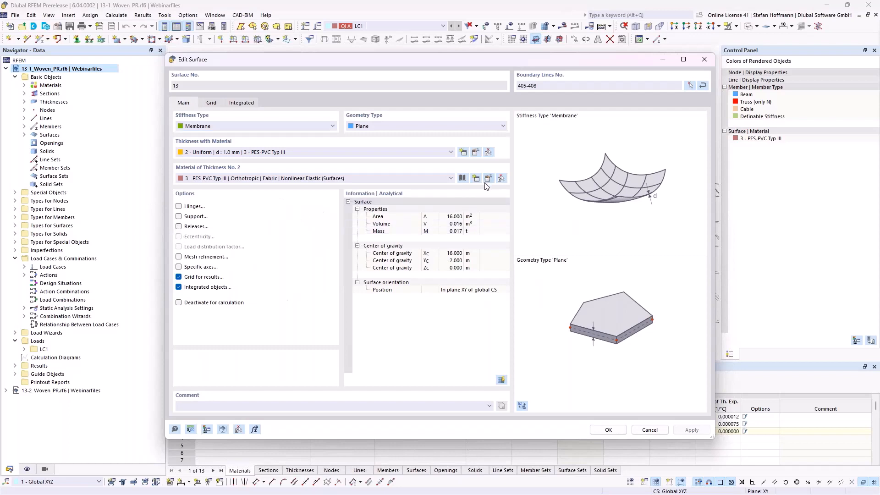
left_click(560, 84)
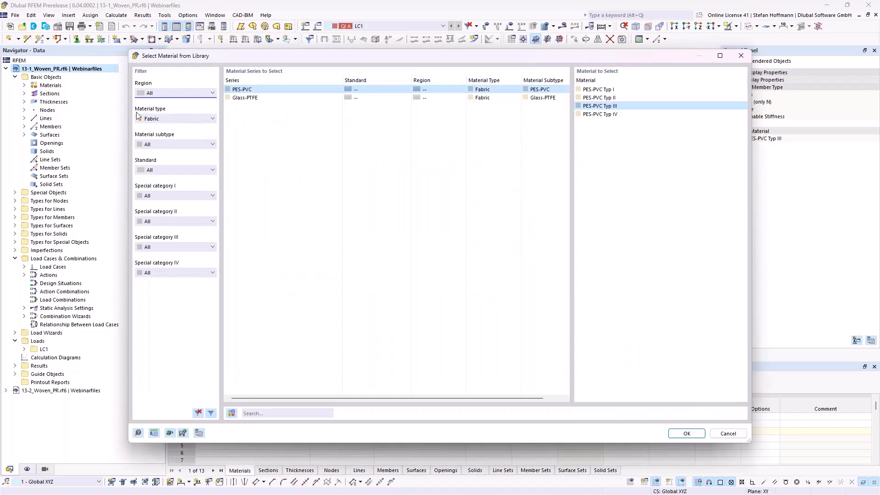
key("Escape")
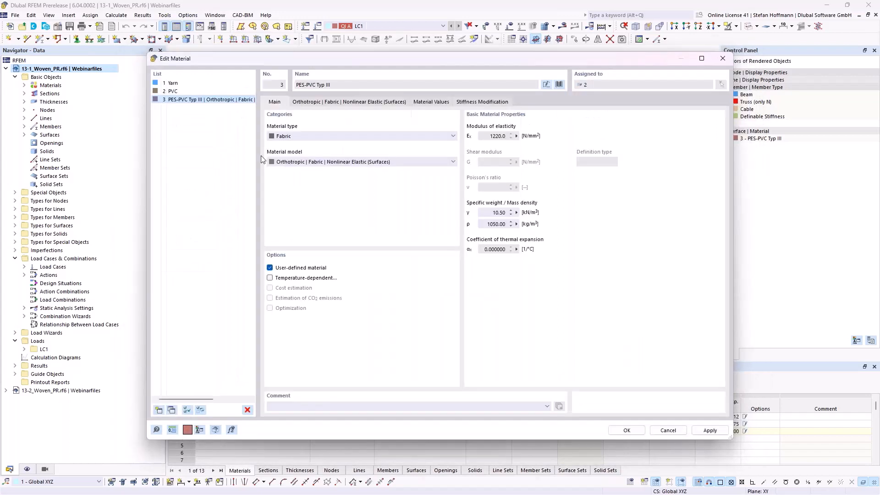
left_click(331, 161)
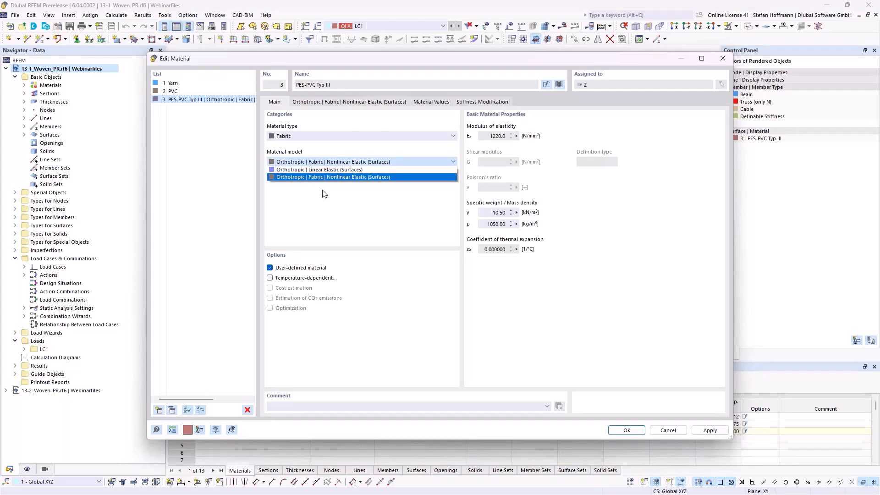
left_click(321, 209)
Turn off the user-defined material option, check the plain weave parameters of the nonlinear elastic fabric model, and turn the option back on.
left_click(270, 268)
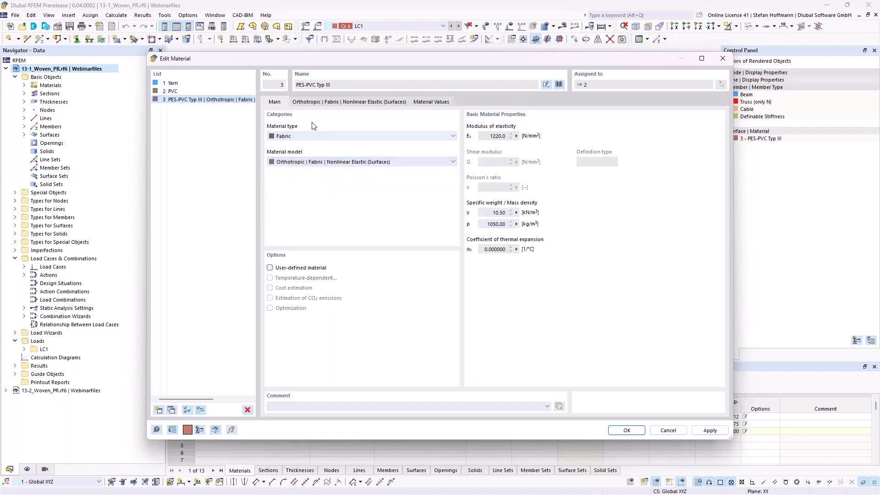
left_click(324, 102)
double_click(299, 223)
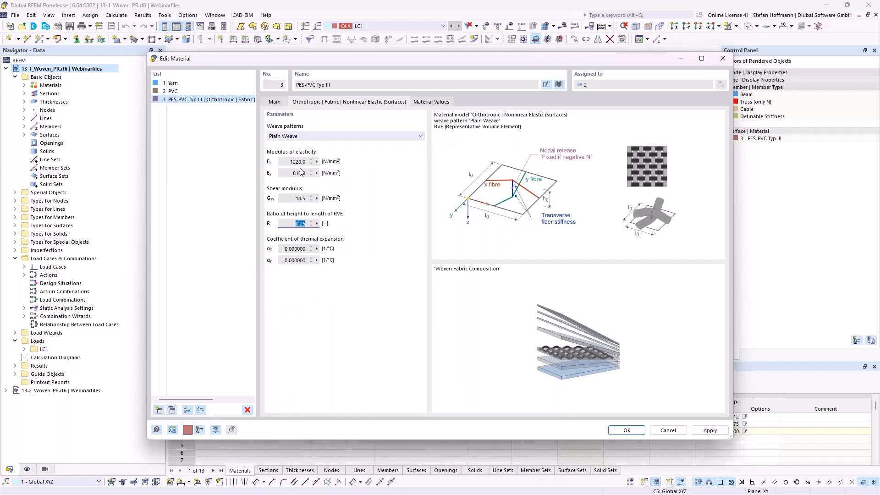
left_click(274, 102)
left_click(270, 268)
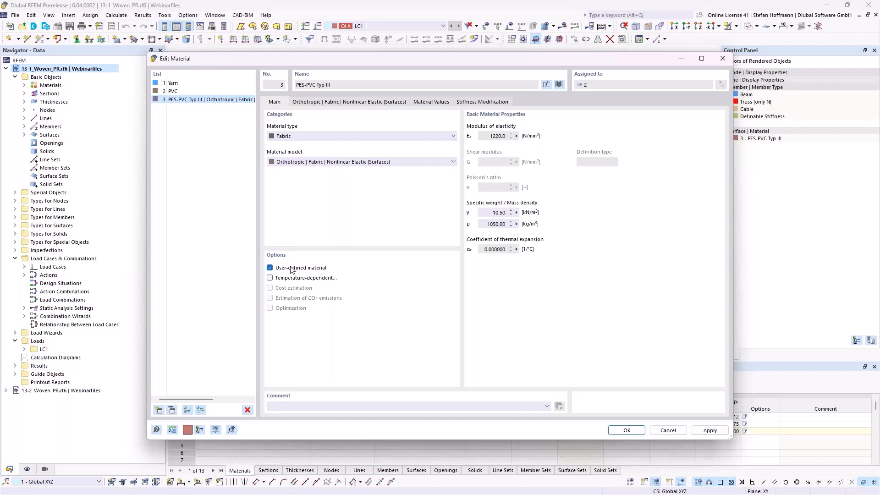
Examine the fabric's elastic moduli, shear modulus and RVE height-to-length ratio, and leave the material and surface settings without changes.
left_click(336, 103)
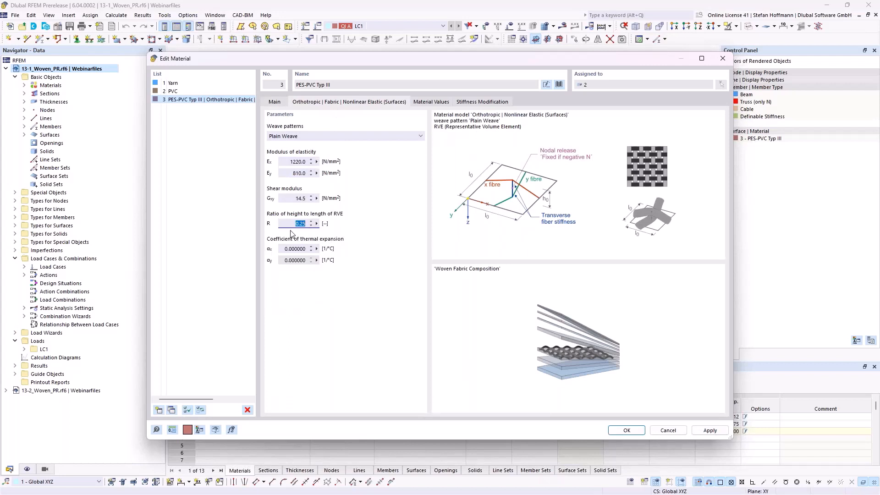
left_click(289, 161)
left_click(295, 200)
left_click(319, 224)
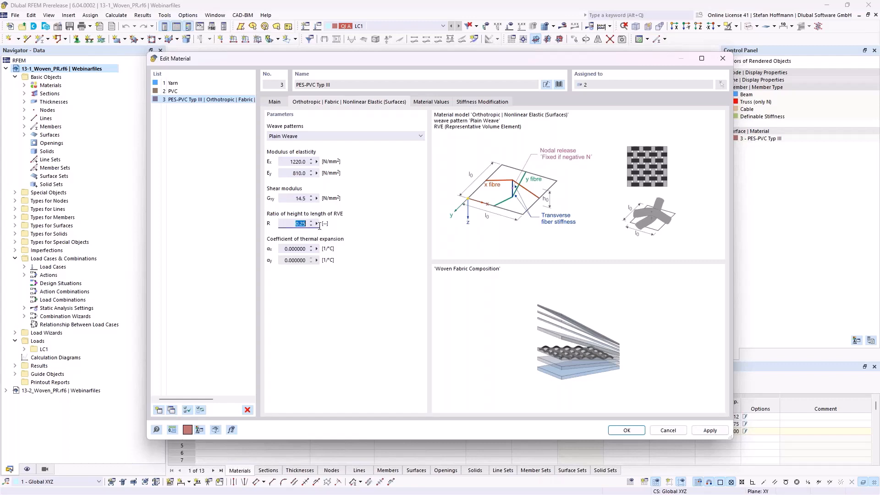
left_click(673, 432)
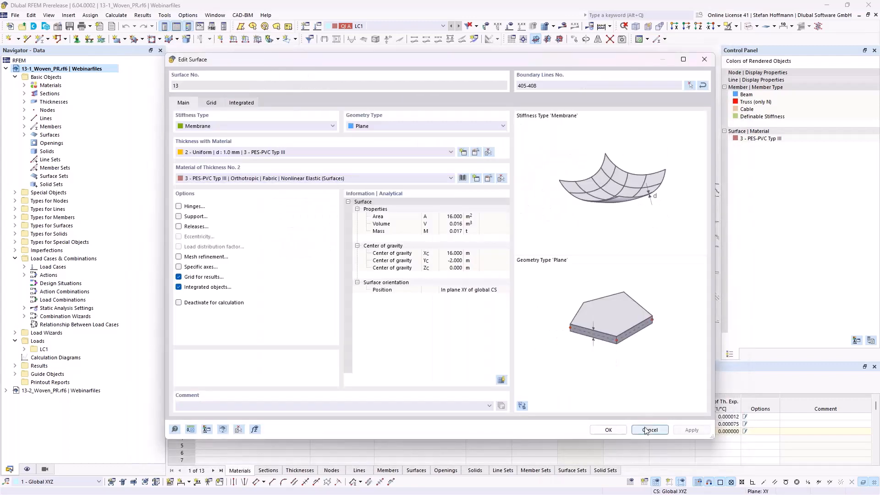
left_click(646, 430)
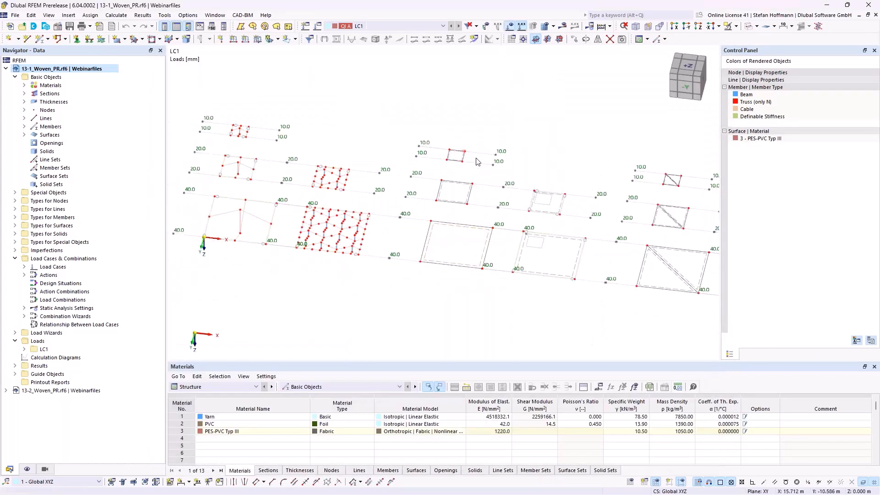
Calculate LC1 and compare the local reaction forces Px of the yarn models with those of the membrane surfaces.
left_click(509, 26)
left_click(563, 26)
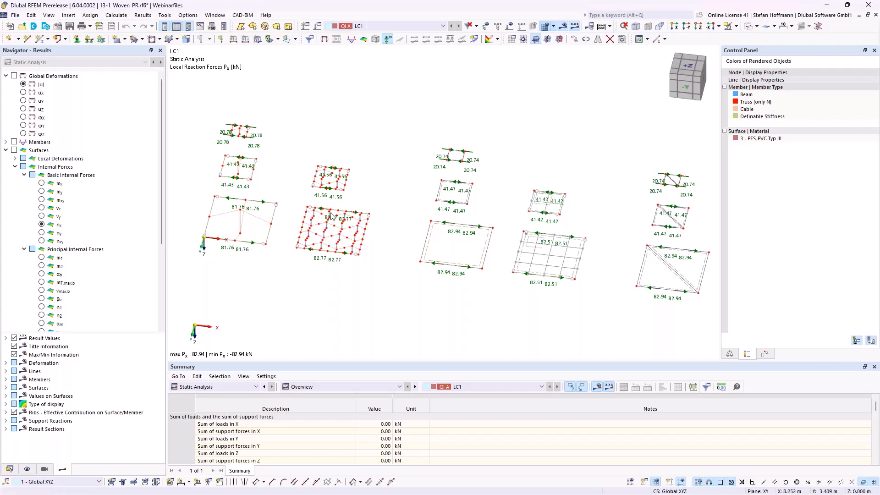
scroll(310, 222, "up", 4)
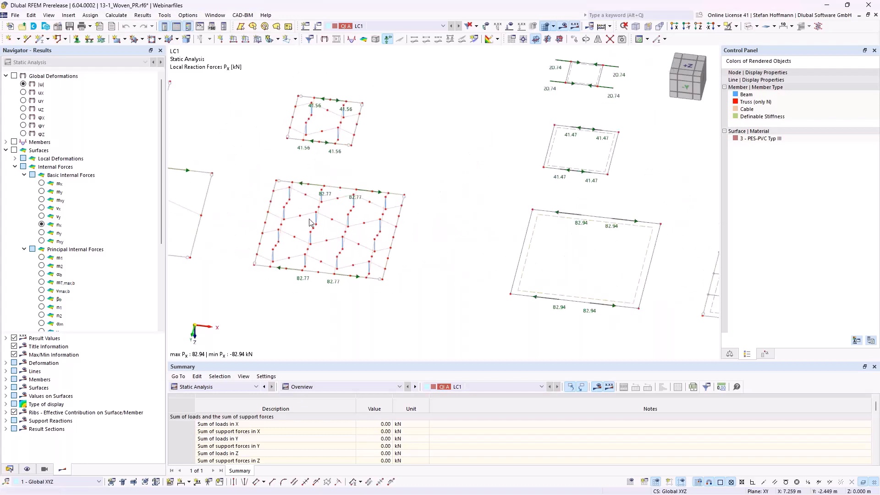
scroll(311, 222, "down", 2)
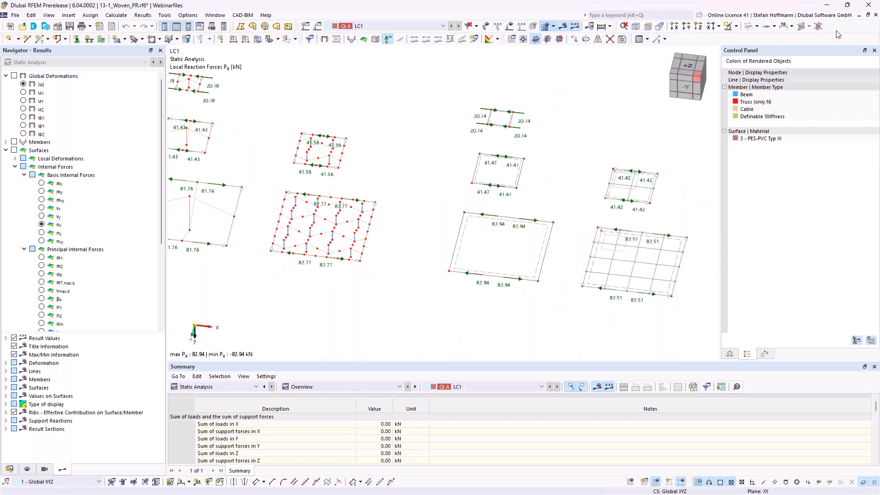
Close the 13-1_Woven_PR model without saving and show all four membranes of 13-2_Woven_PR in an oblique view.
left_click(875, 16)
left_click(479, 292)
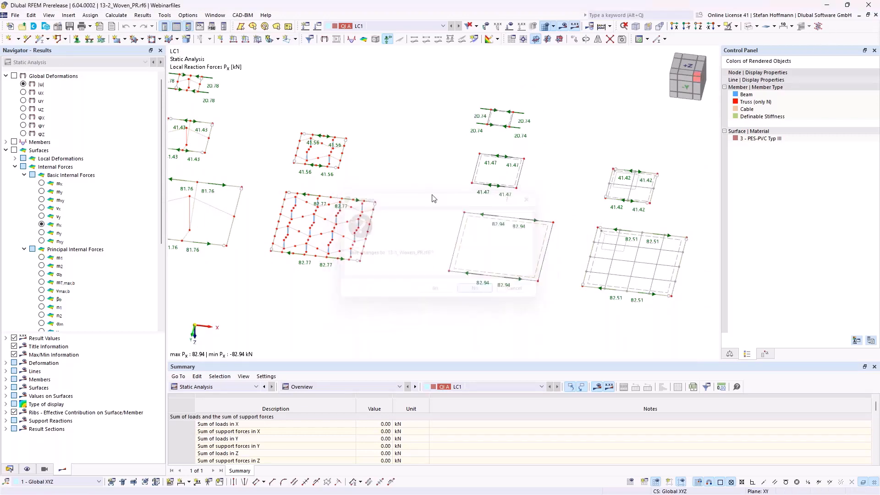
middle_click_drag(390, 222, 412, 242, "ctrl")
scroll(412, 243, "up", 3)
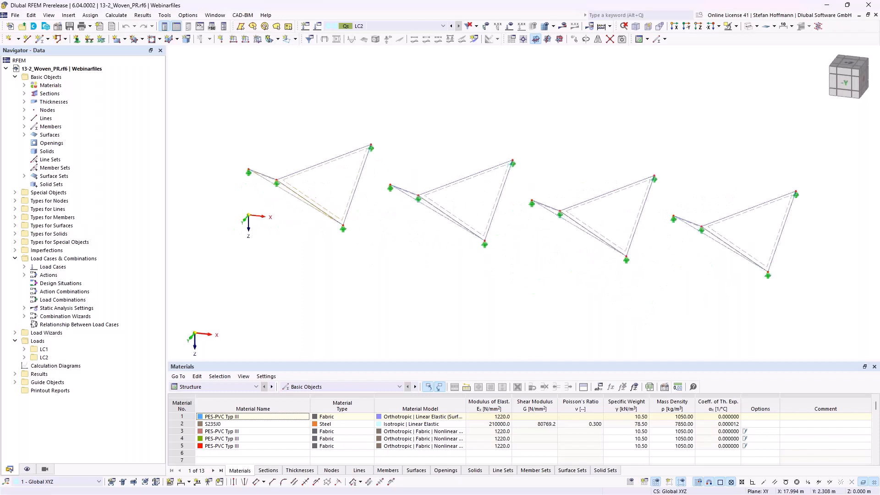
middle_click_drag(437, 239, 414, 230, "ctrl")
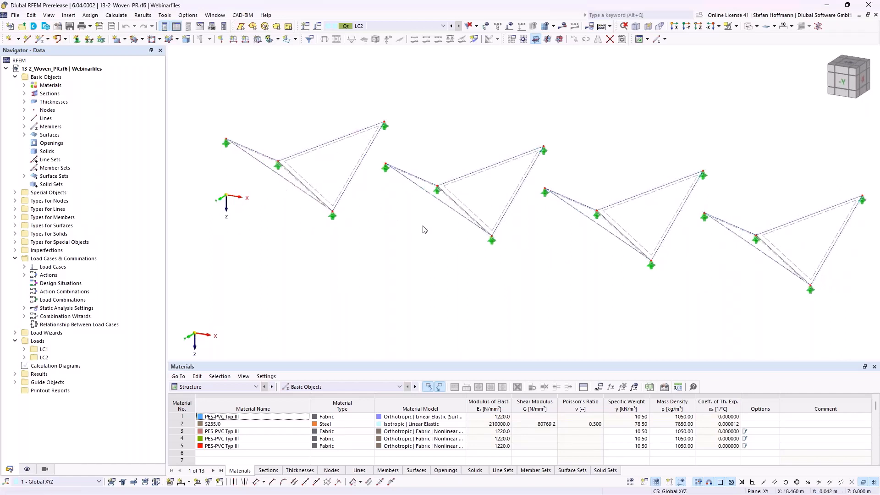
scroll(424, 228, "down", 1)
mouse_move(423, 230)
middle_mouse_down()
mouse_move(399, 227)
mouse_move(417, 225)
middle_mouse_up()
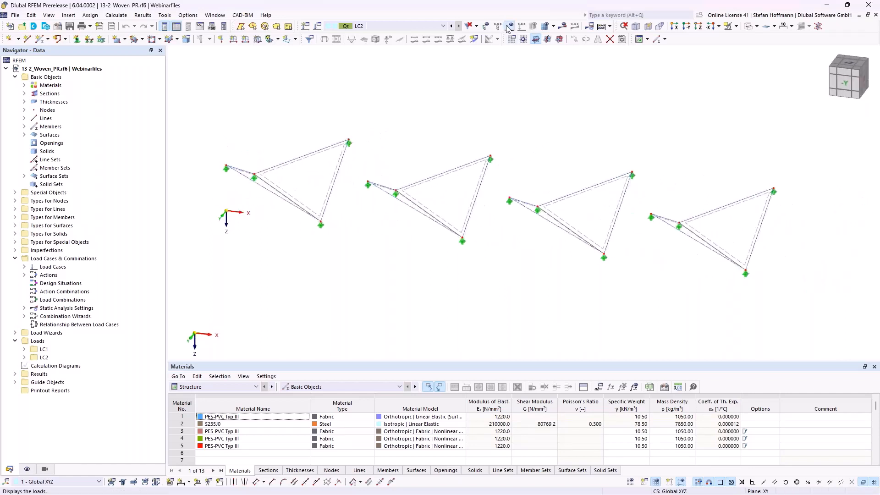
Display the loads and review the LC1 form-finding settings of the first membrane and the LC2 surface loads.
left_click(508, 27)
left_click(451, 26)
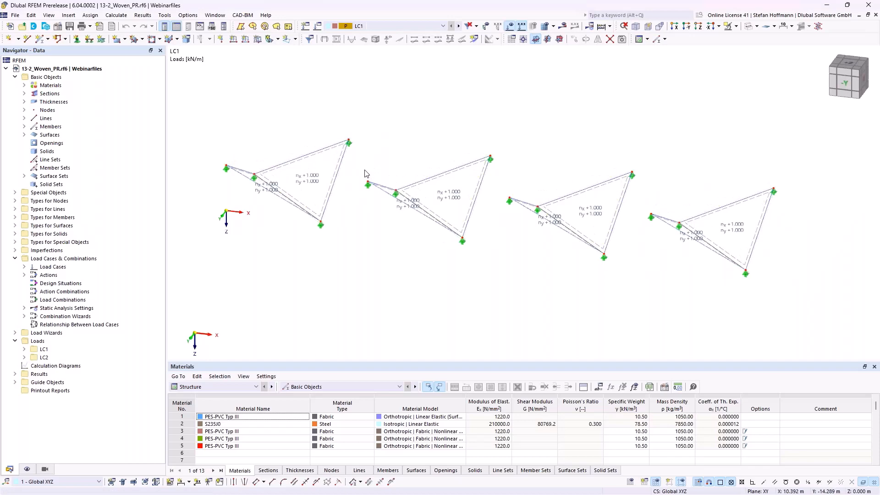
double_click(300, 186)
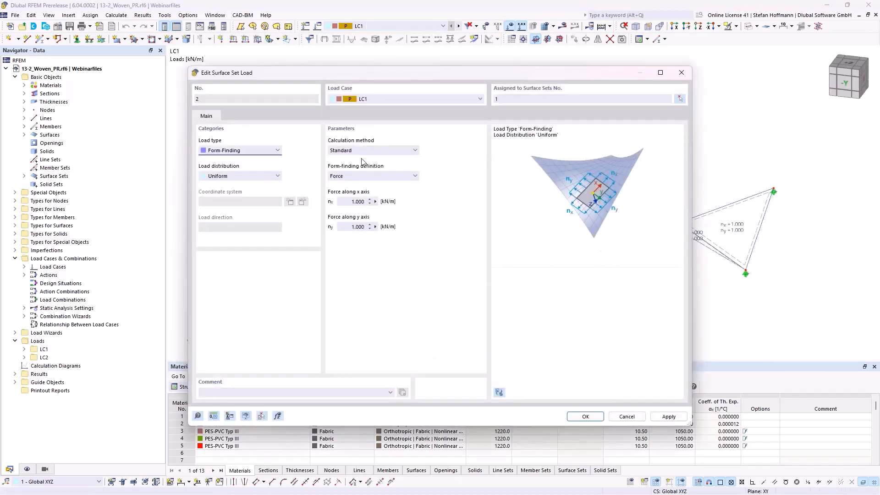
key("Escape")
left_click(458, 26)
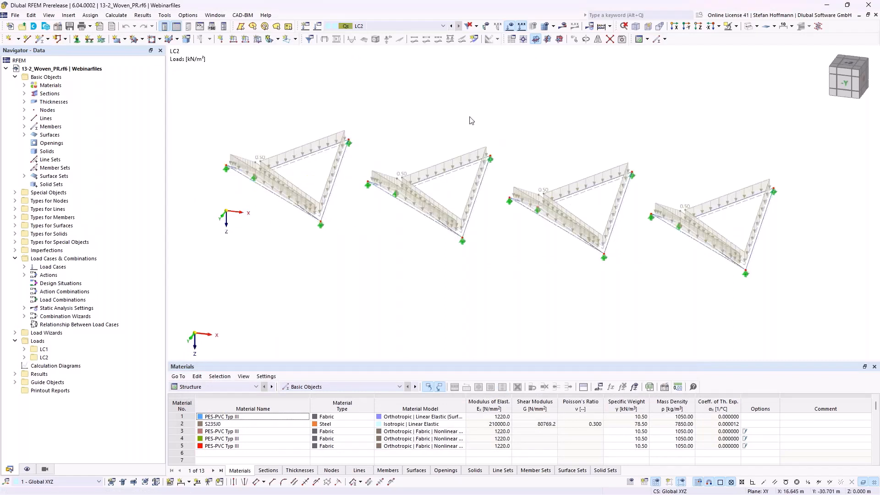
Calculate the LC1 form-finding and examine the resulting shape contour lines on all four membranes.
left_click(451, 26)
left_click(563, 26)
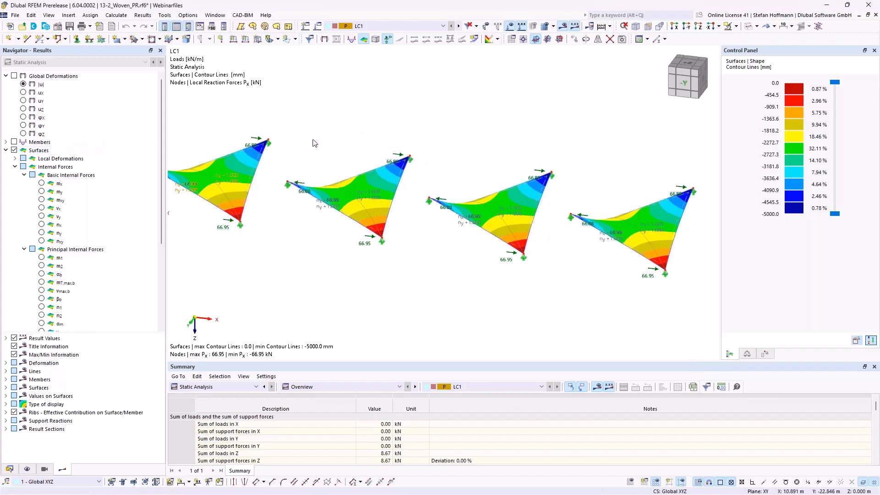
middle_click_drag(322, 159, 392, 215)
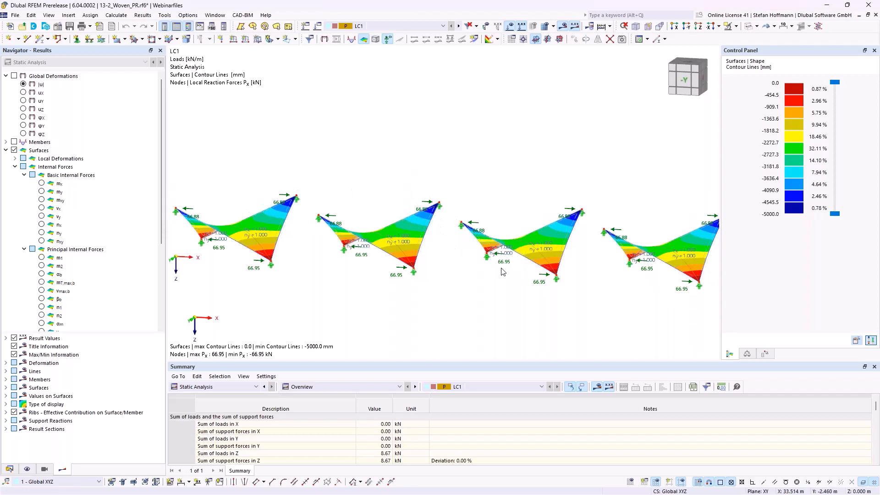
middle_click_drag(503, 264, 457, 244, "ctrl")
Hide the results, check which material model the first membrane's surface uses, and bring back the model data tree.
left_click(562, 26)
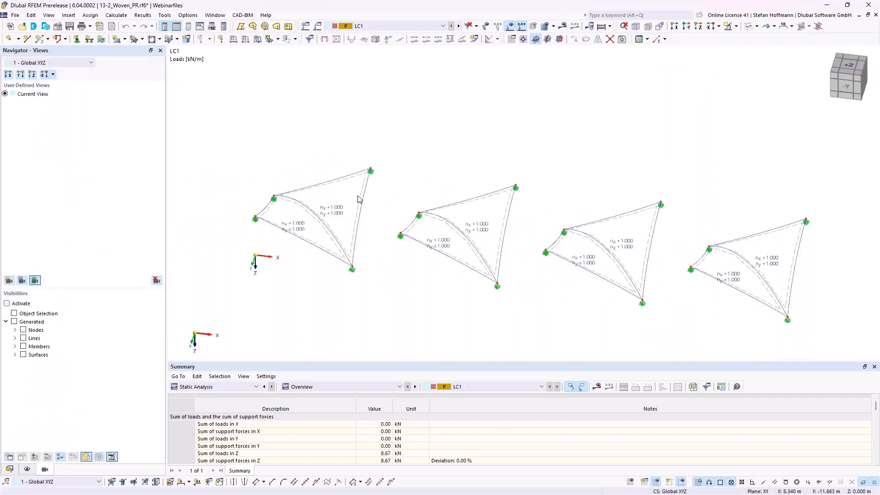
double_click(361, 199)
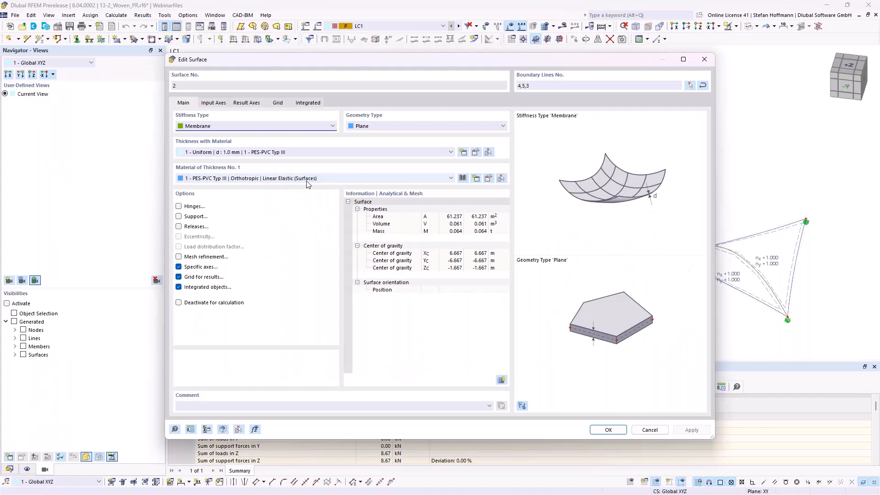
key("Escape")
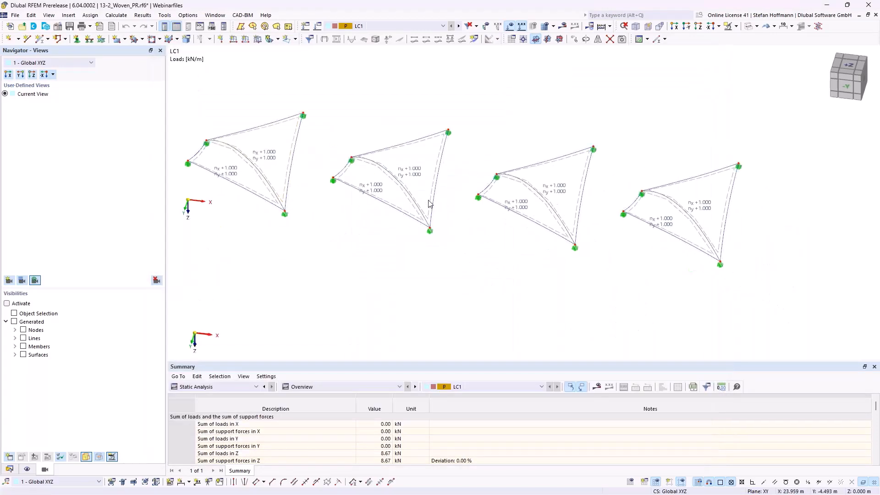
left_click(10, 469)
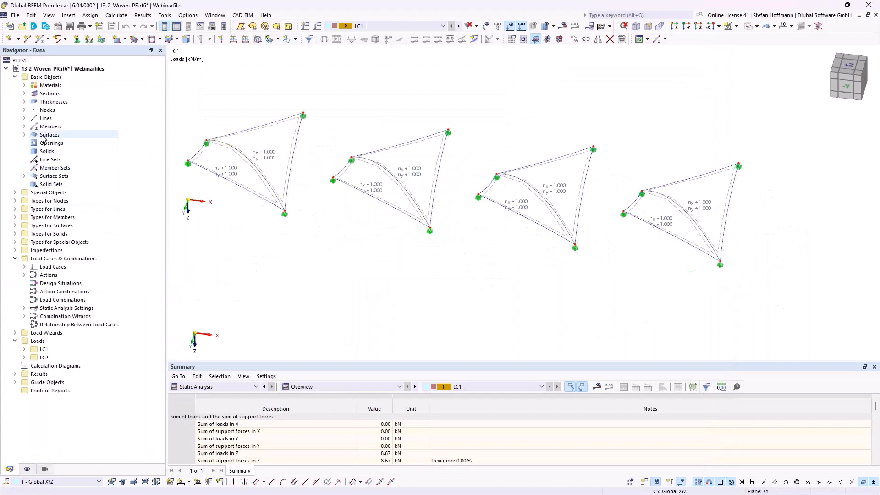
Compare the second membrane's nonlinear fabric parameters with the linear elastic parameters of material 1, focusing on the shear modulus.
double_click(434, 186)
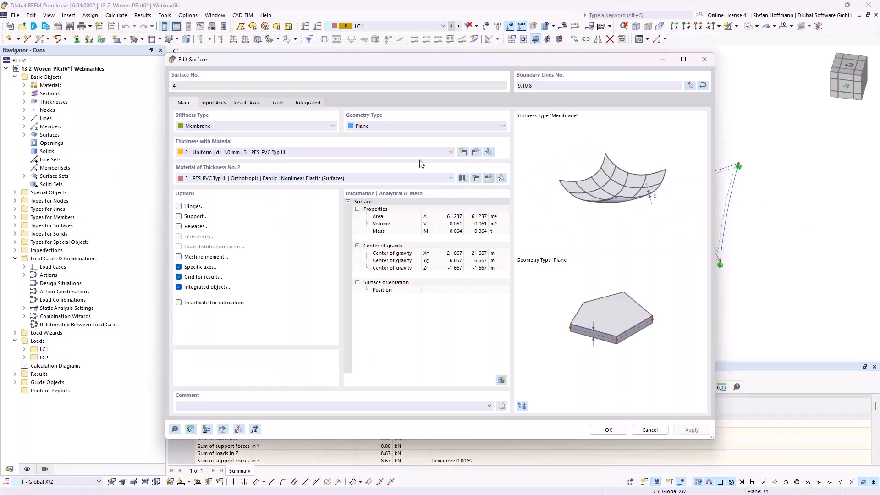
left_click(349, 103)
left_click(307, 197)
left_click(222, 83)
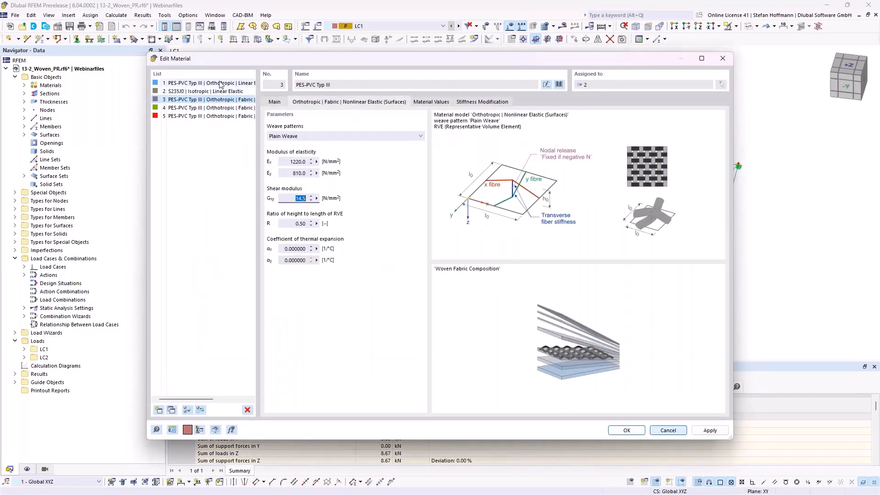
left_click(356, 102)
left_click(293, 197)
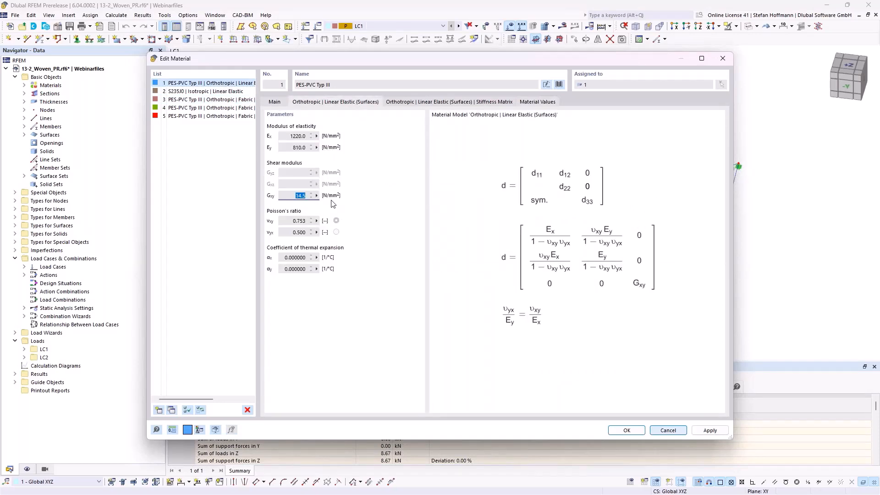
key("Return")
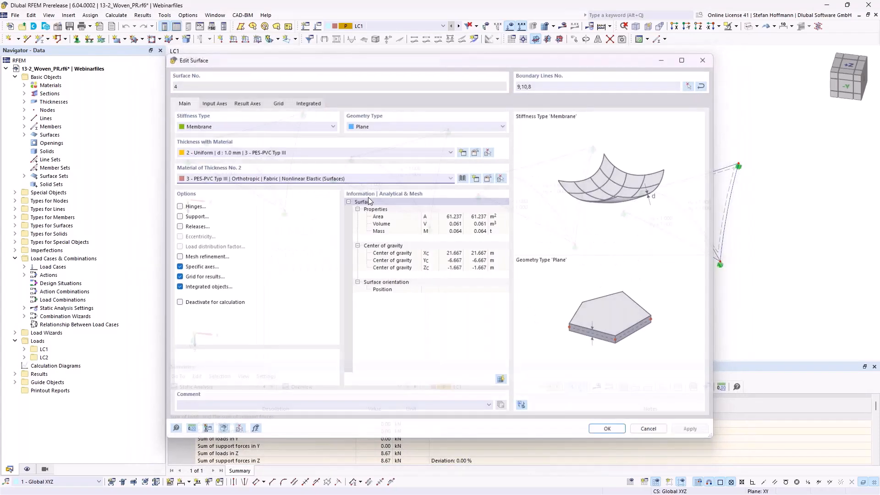
key("Return")
Open the third membrane's fabric material and compare its shear modulus with that of material 5.
double_click(533, 194)
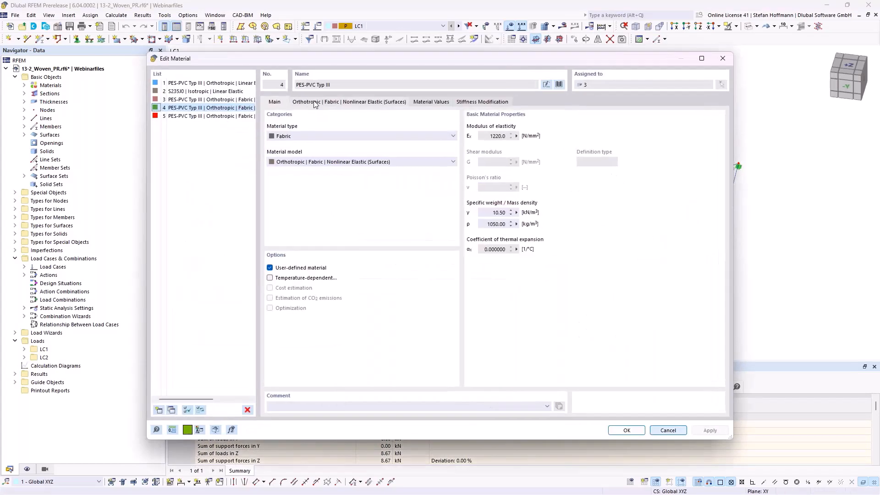
left_click(349, 101)
double_click(302, 198)
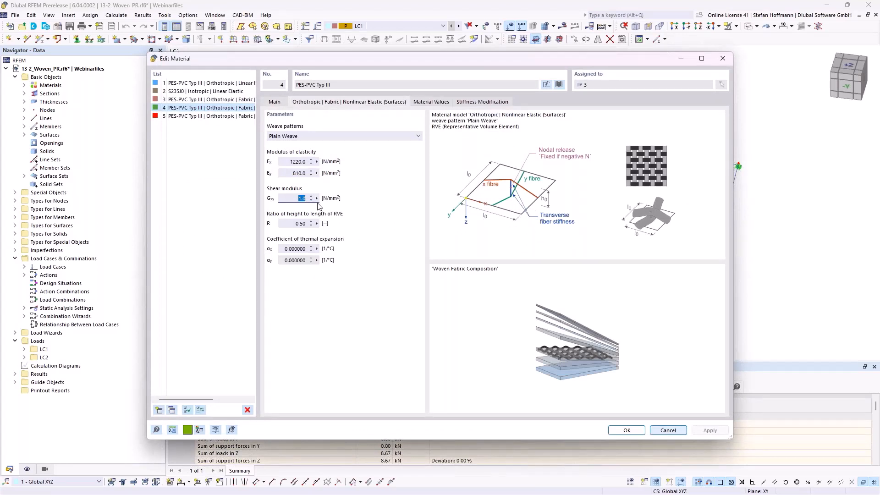
left_click(206, 116)
double_click(302, 198)
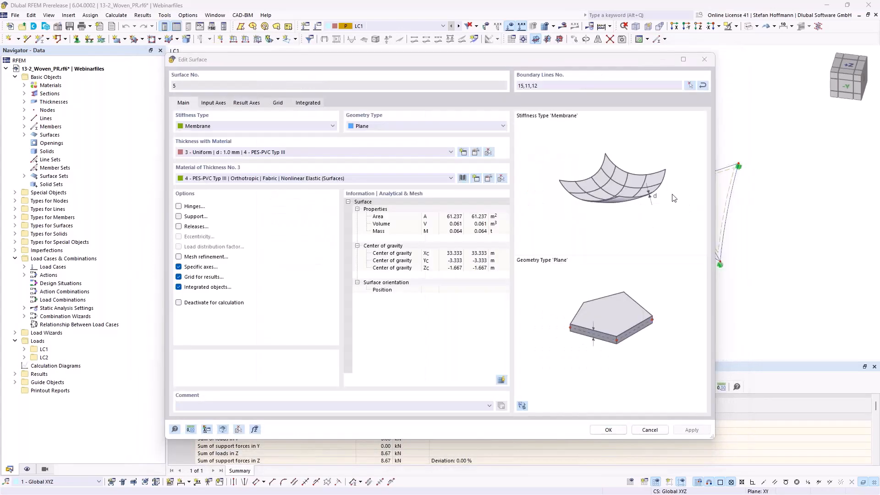
Close the surface dialog without changes and display the LC1 form-finding shape contour lines on all four membranes.
key("Escape")
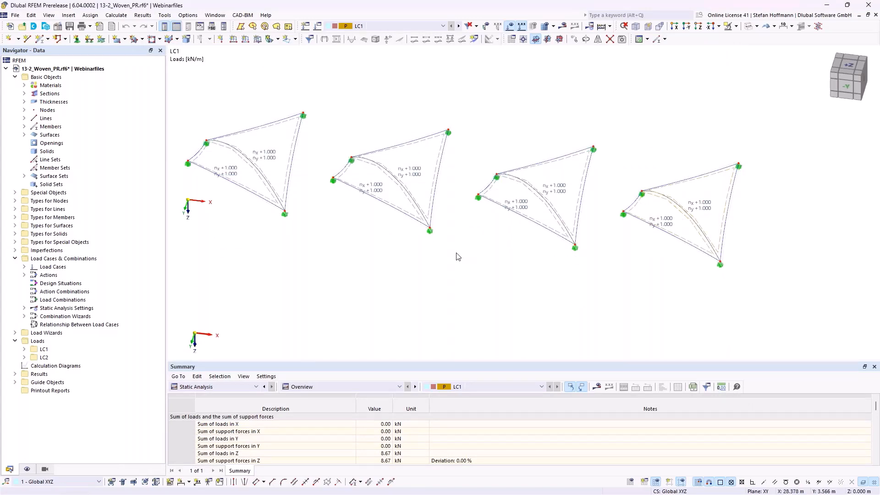
left_click(563, 26)
middle_click_drag(462, 229, 545, 250)
middle_click_drag(545, 250, 452, 224, "ctrl")
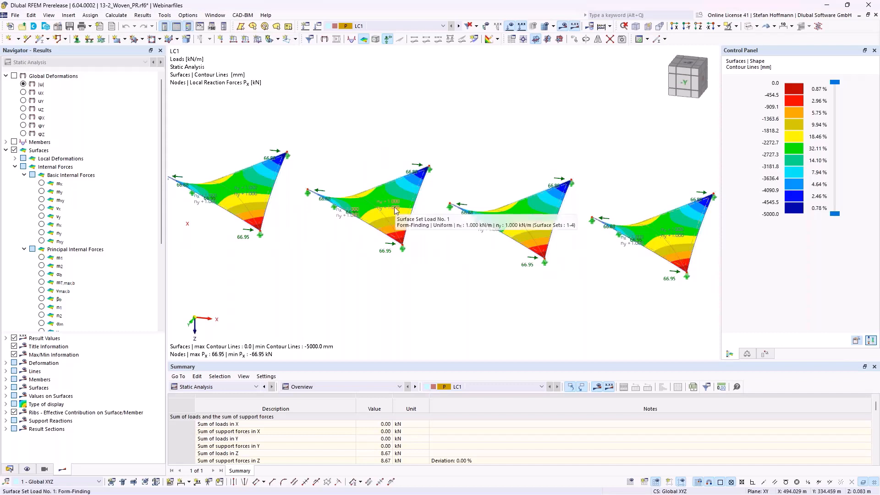
scroll(395, 209, "down", 1)
middle_click_drag(461, 218, 462, 222, "ctrl")
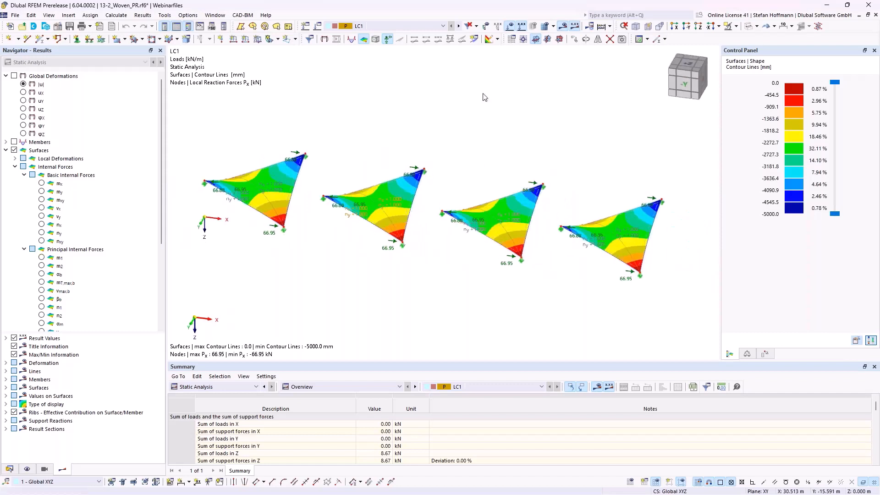
Switch to the LC2 results and hide the loads on the four membranes.
left_click(458, 27)
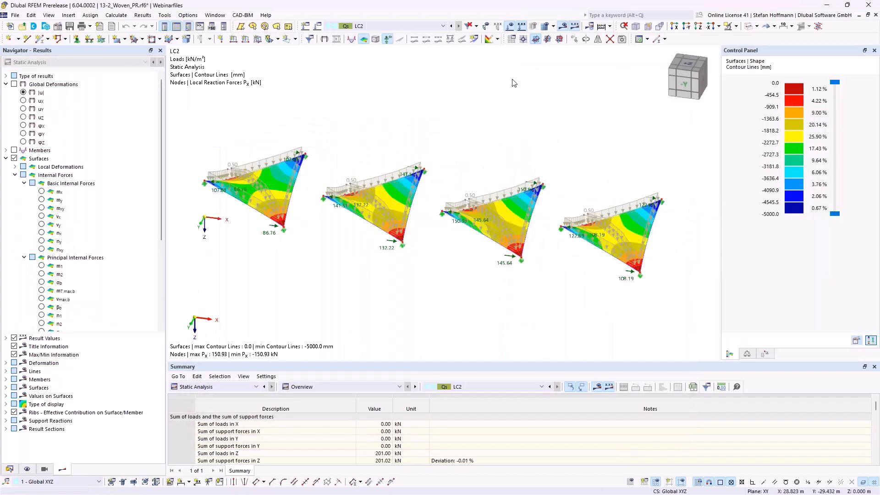
left_click(510, 27)
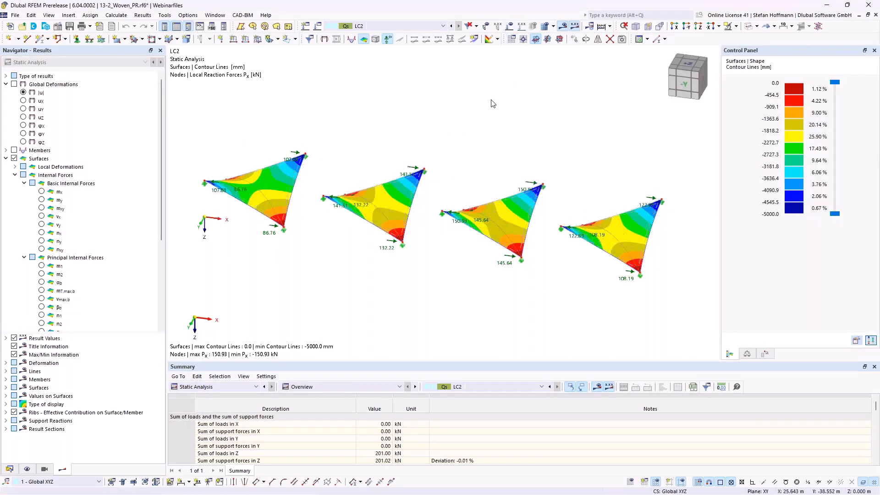
middle_click_drag(499, 122, 492, 152, "ctrl")
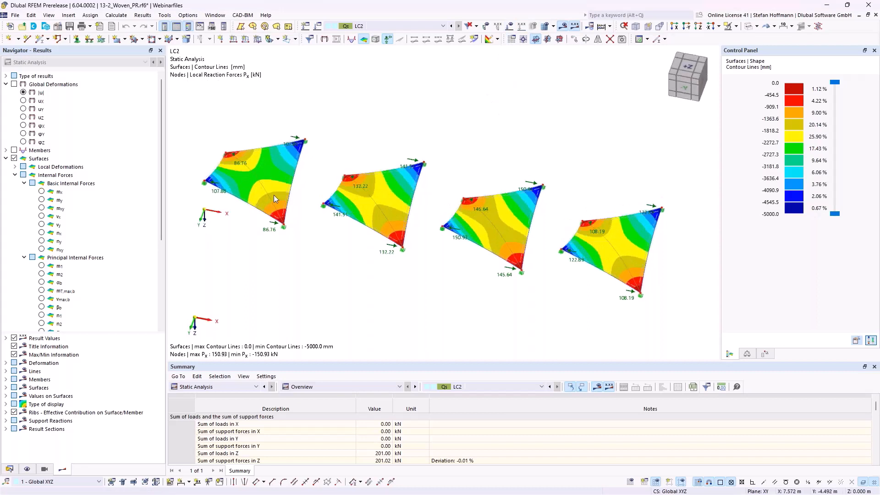
Compare the four membranes' LC2 shapes from the front and obliquely from above, and display the surface axial forces nx.
left_click(687, 27)
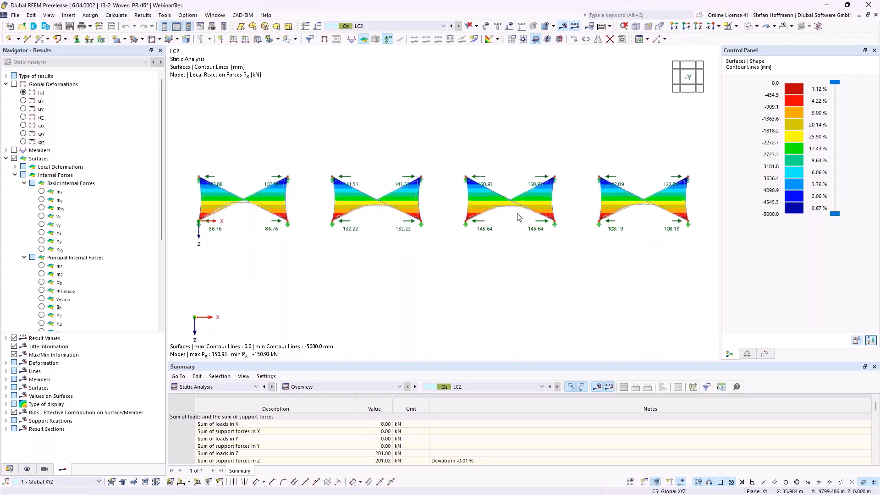
middle_click_drag(459, 193, 406, 255, "ctrl")
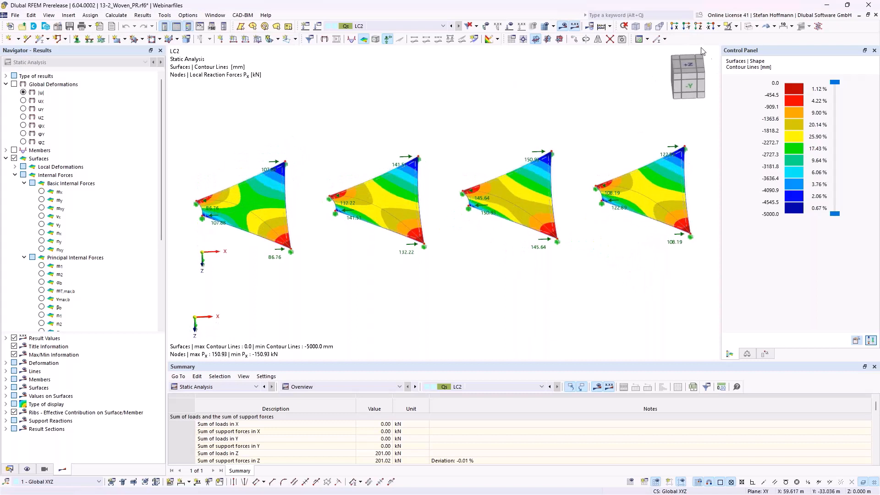
left_click(687, 27)
left_click(688, 69)
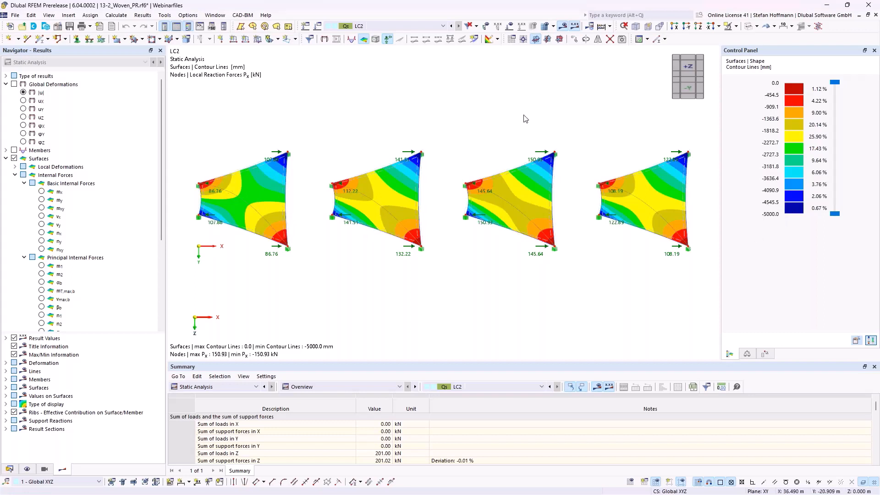
left_click(42, 233)
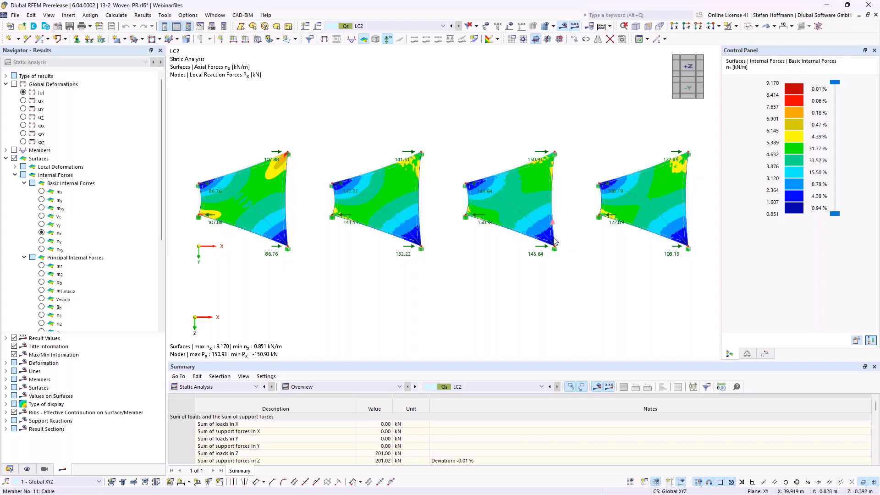
middle_click_drag(497, 257, 504, 179, "ctrl")
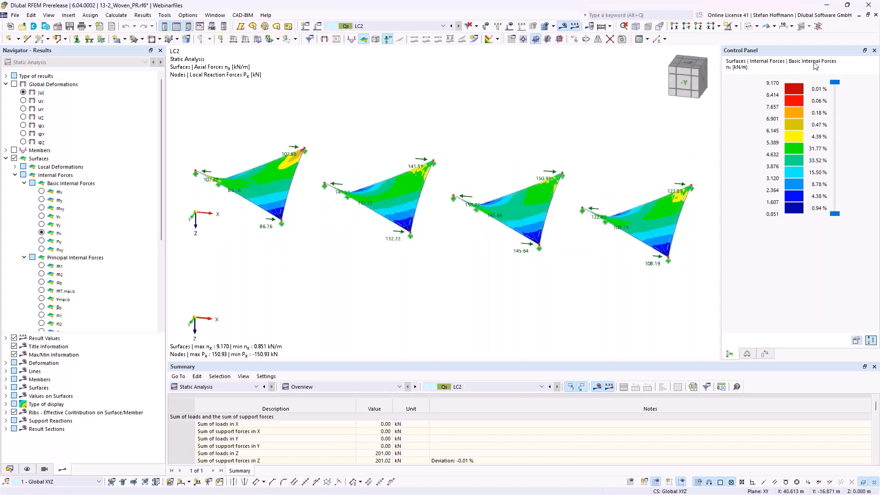
Close the woven fabric model and the remaining 11-2_Ponding model.
left_click(870, 7)
left_click(476, 291)
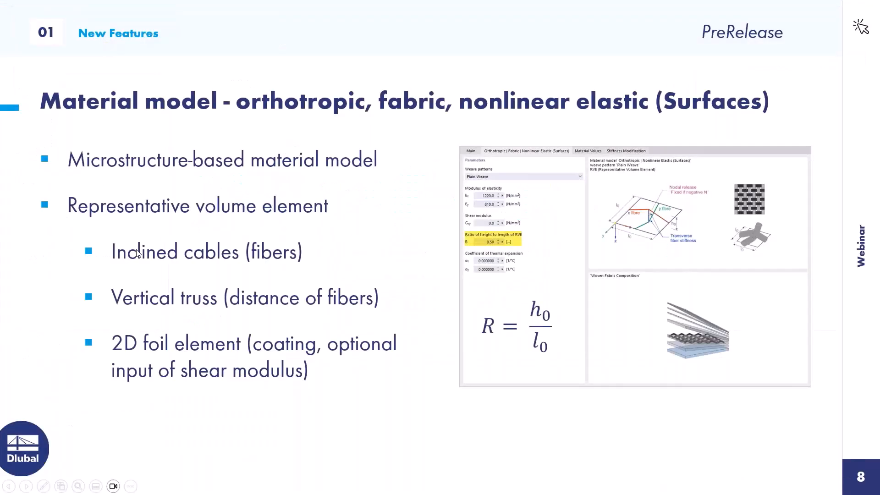
left_click(136, 253)
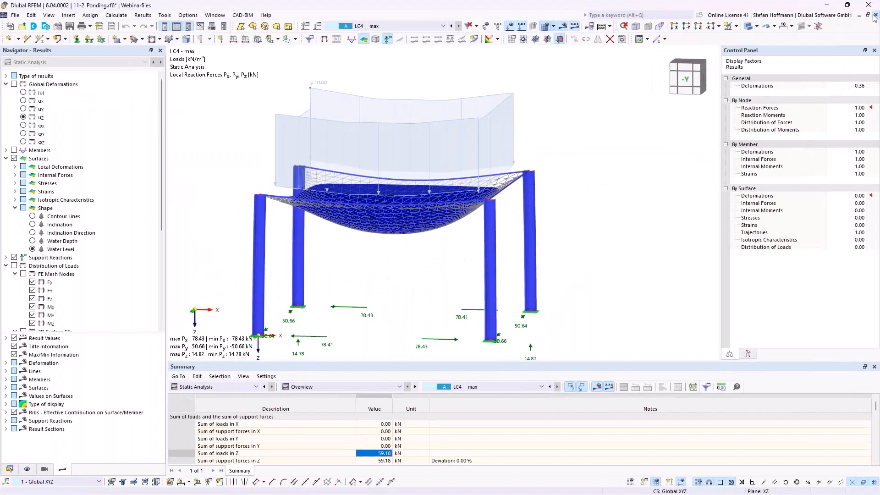
left_click(874, 15)
left_click(478, 290)
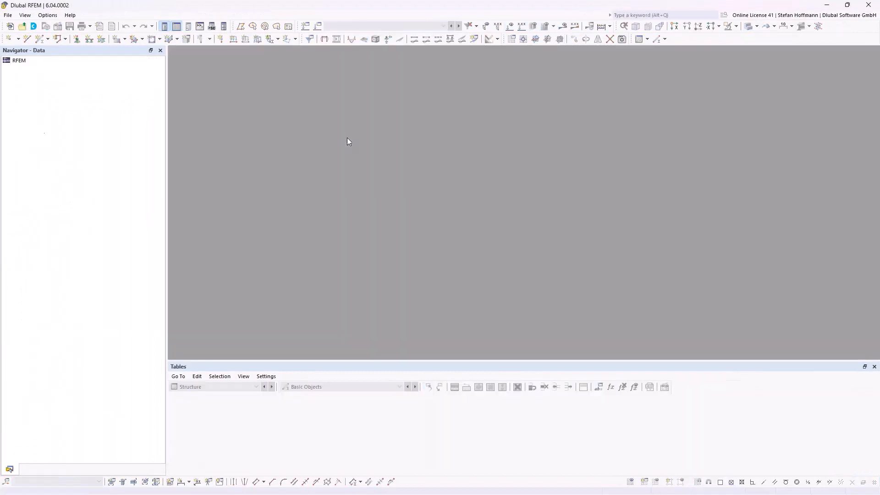
Switch to Dlubal Center and look at the implemented RFEM 6 features in the account's development section.
left_click(34, 26)
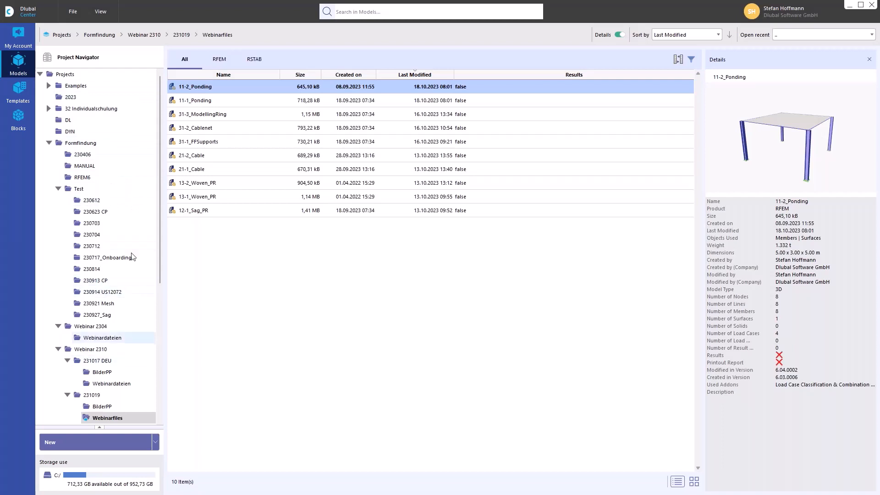
scroll(121, 235, "down", 8)
scroll(121, 237, "up", 7)
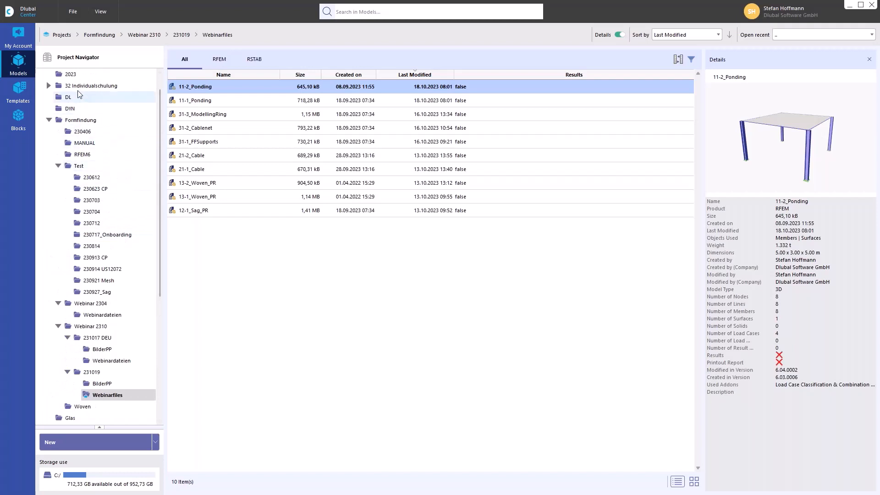
left_click(17, 33)
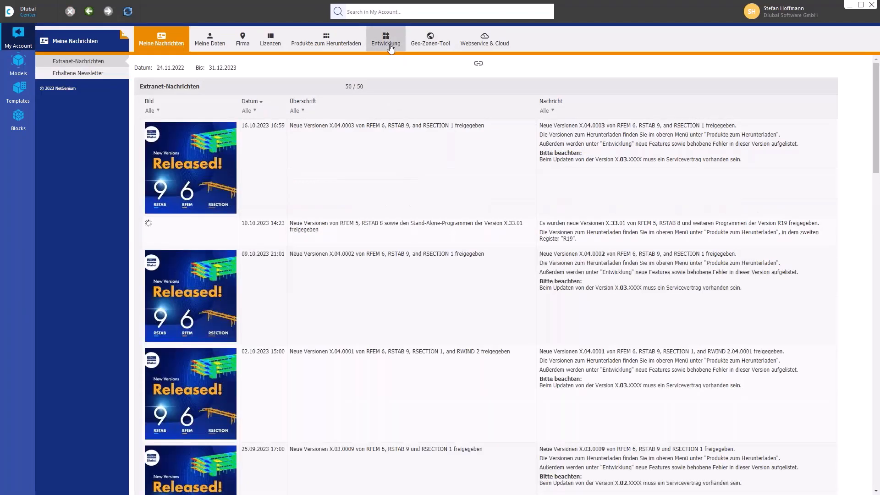
left_click(386, 42)
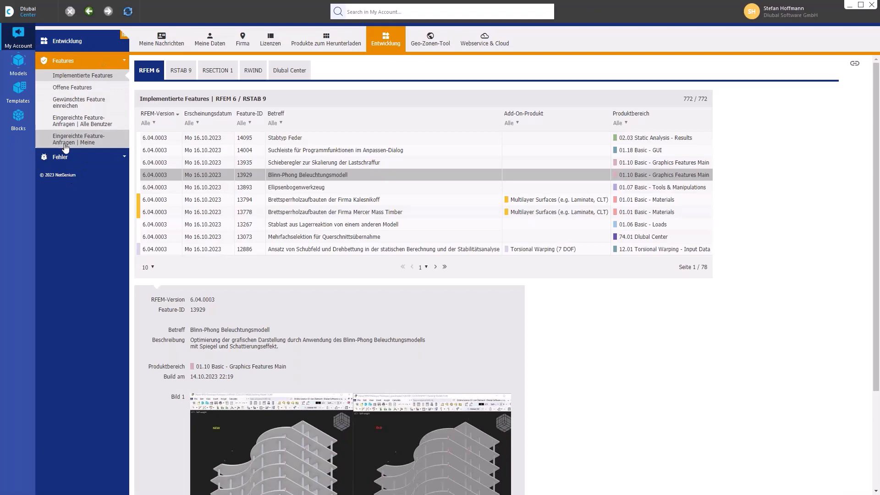
Open the 21-1_Cable model from the Webinarfiles project.
left_click(19, 63)
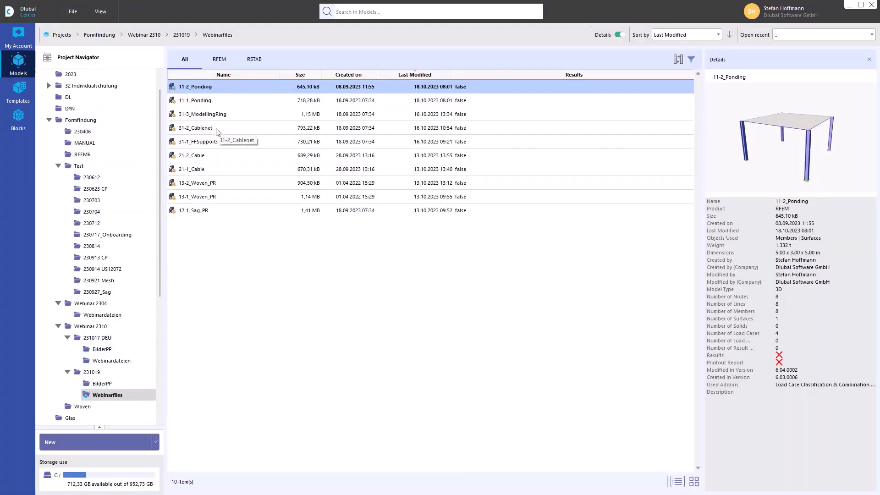
double_click(217, 172)
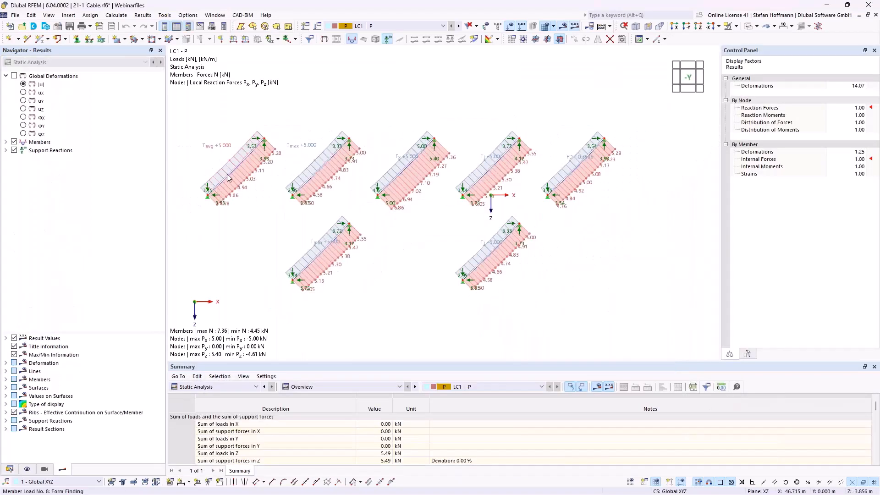
middle_click_drag(267, 221, 278, 220)
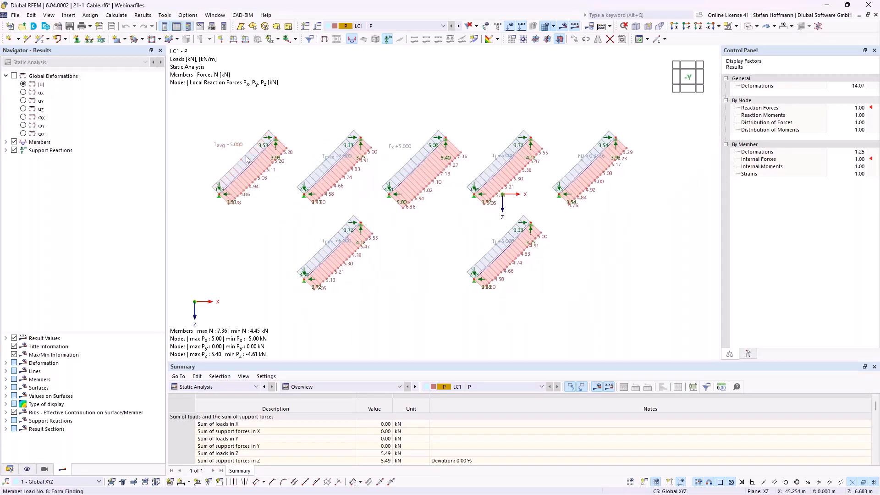
Open the first cable's form-finding load and try the geometric definition type with the unstressed length and sag options.
double_click(246, 159)
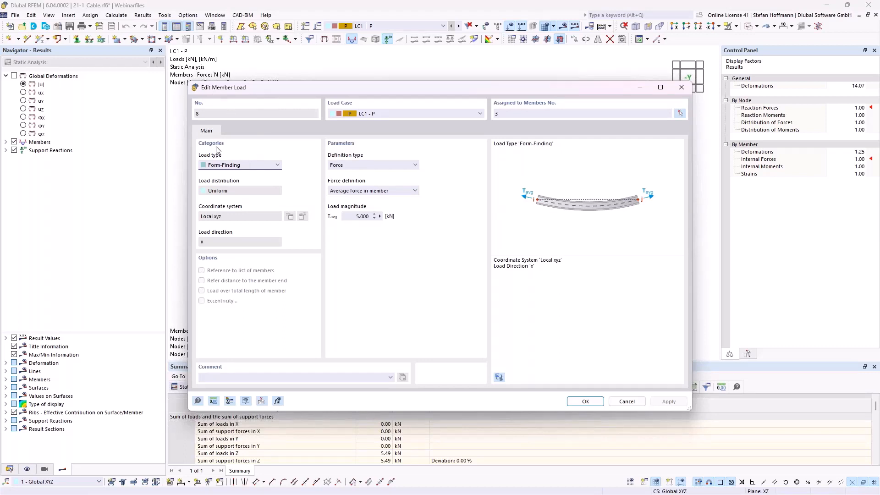
left_click(225, 166)
left_click(225, 171)
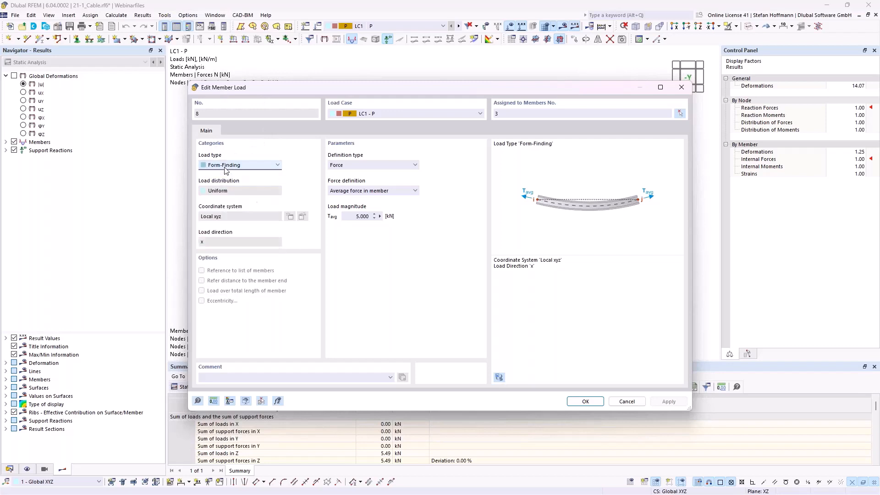
left_click(360, 167)
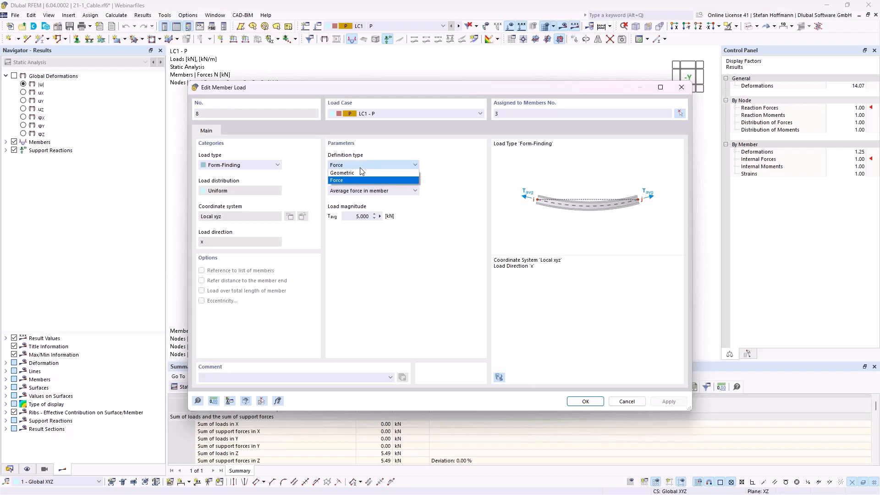
left_click(358, 173)
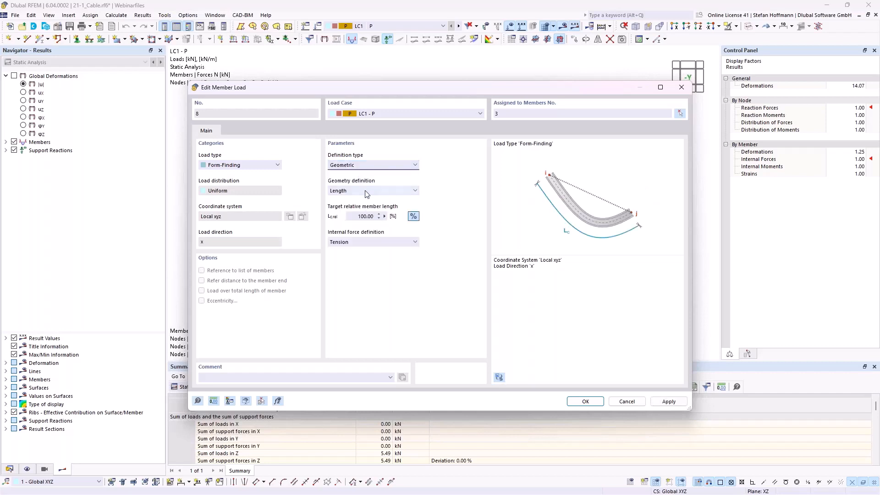
left_click(367, 191)
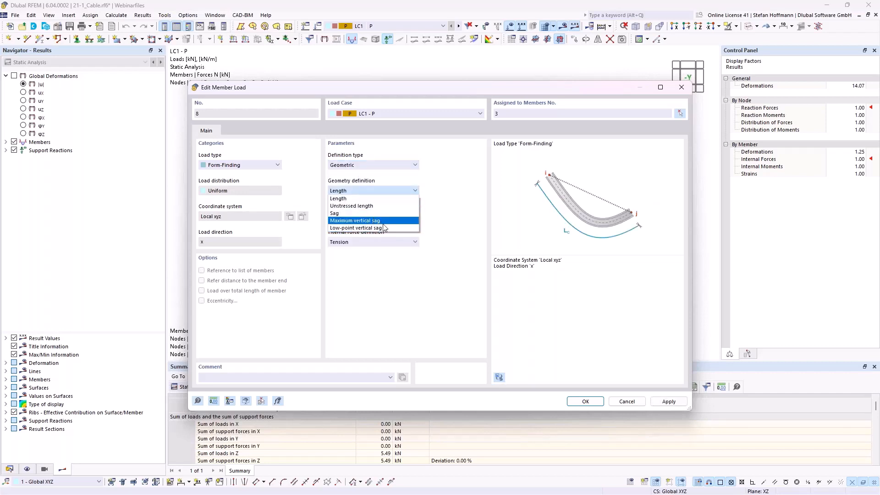
left_click(386, 206)
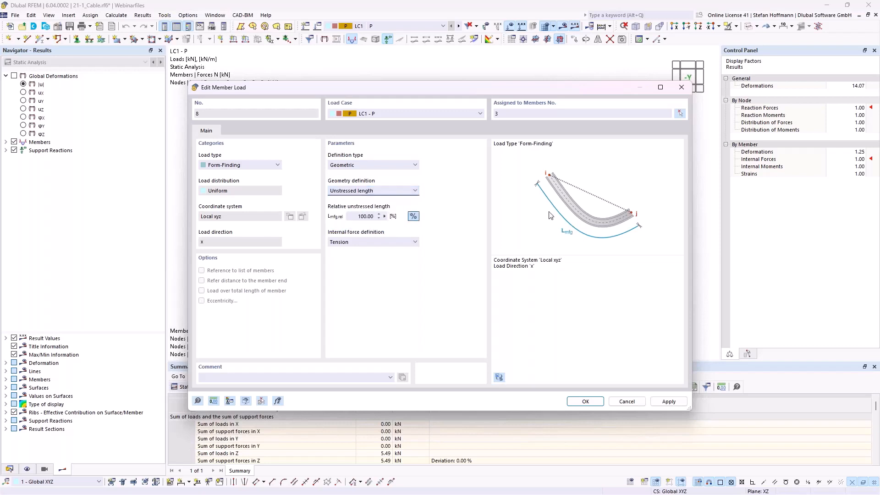
left_click(386, 192)
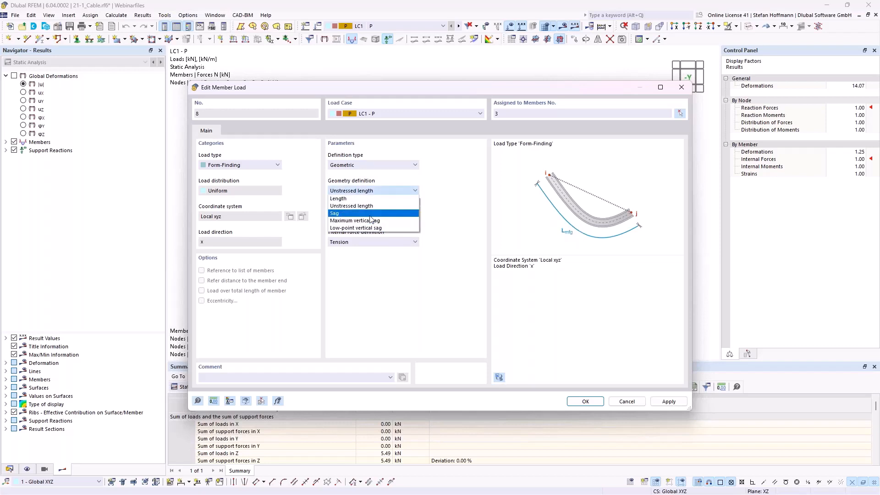
left_click(373, 213)
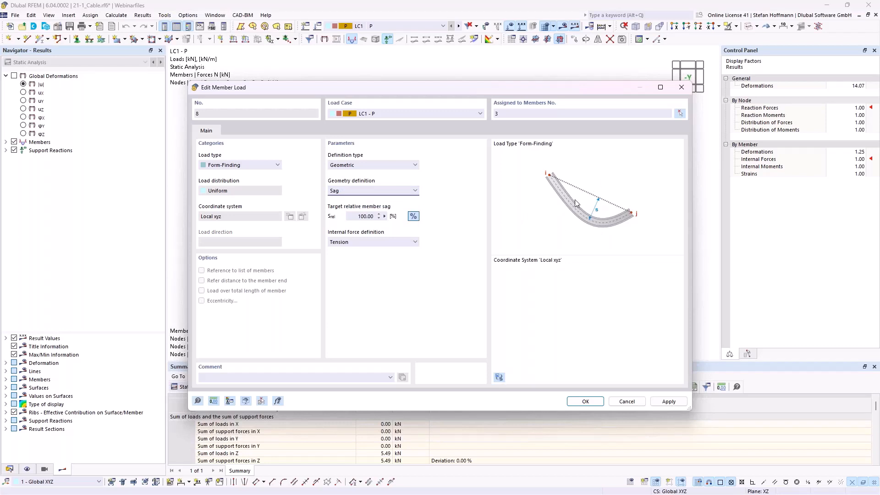
Set the definition type to Force, review the force definitions, and confirm average force in member with a magnitude of 5 kN.
left_click(373, 166)
left_click(362, 185)
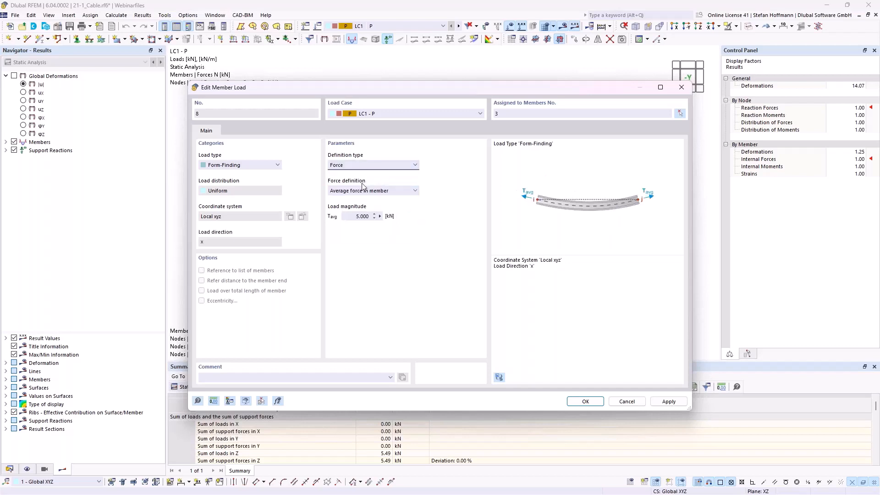
left_click(383, 191)
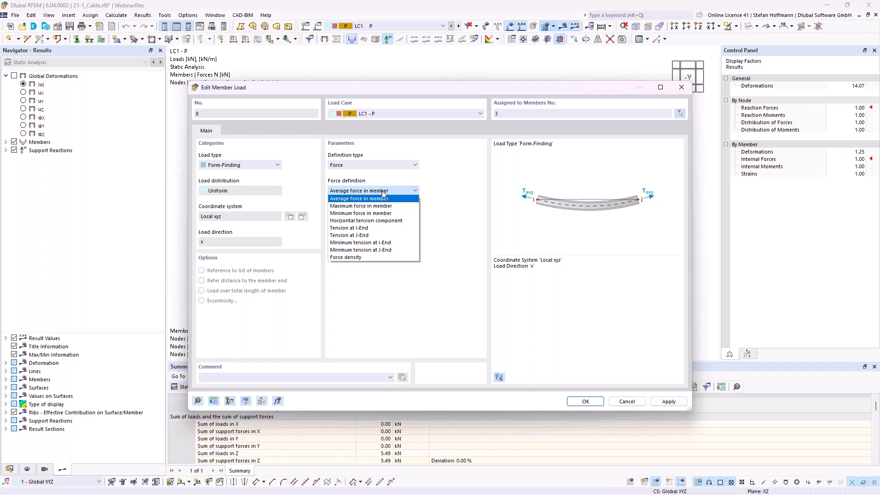
left_click(382, 193)
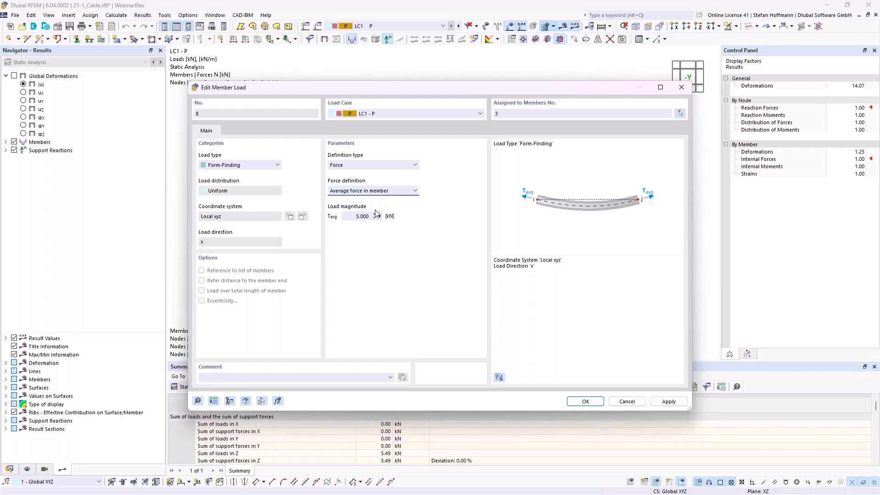
double_click(356, 216)
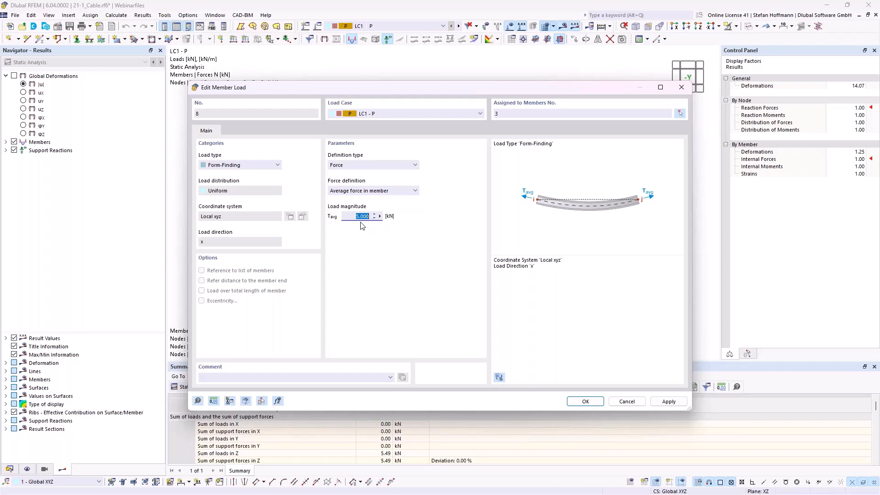
key("Return")
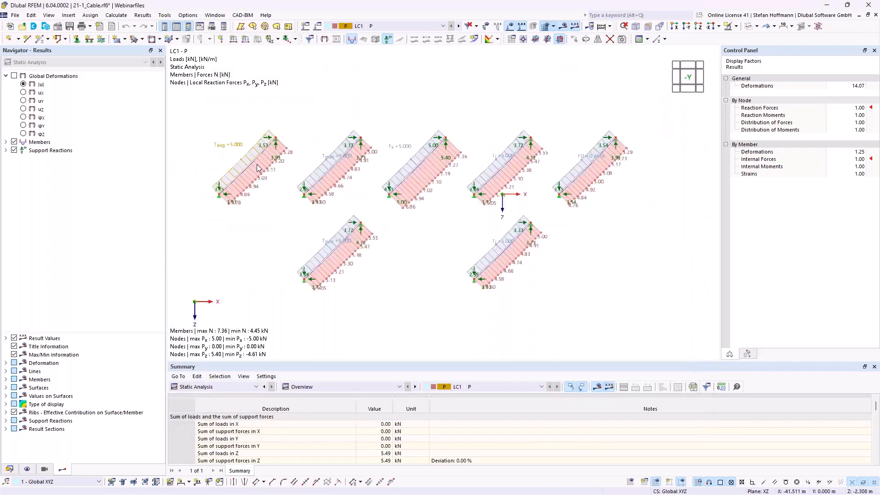
scroll(255, 167, "up", 2)
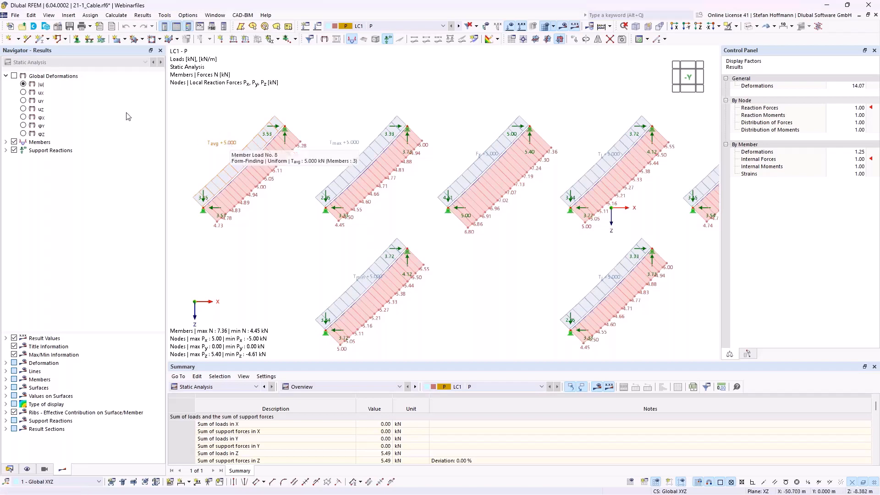
Close the results summary table and tile the two 21-1_Cable model windows horizontally.
scroll(418, 120, "down", 3)
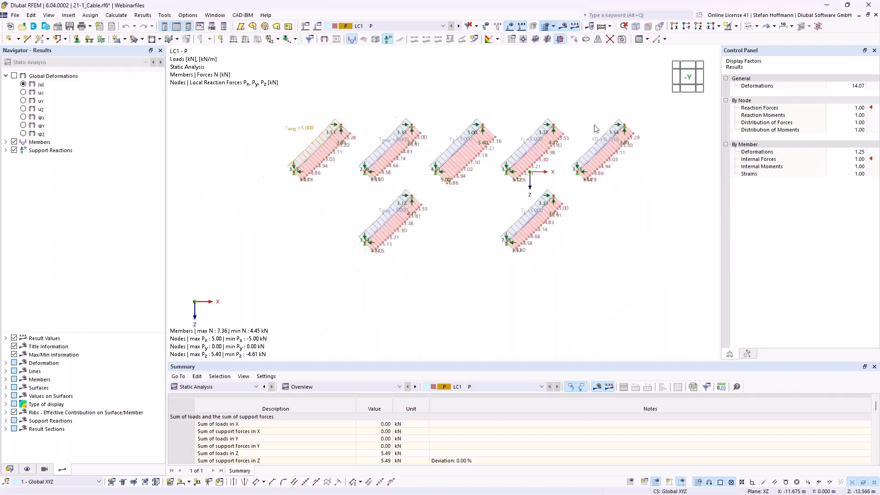
left_click(874, 366)
left_click(214, 16)
left_click(215, 16)
left_click(215, 15)
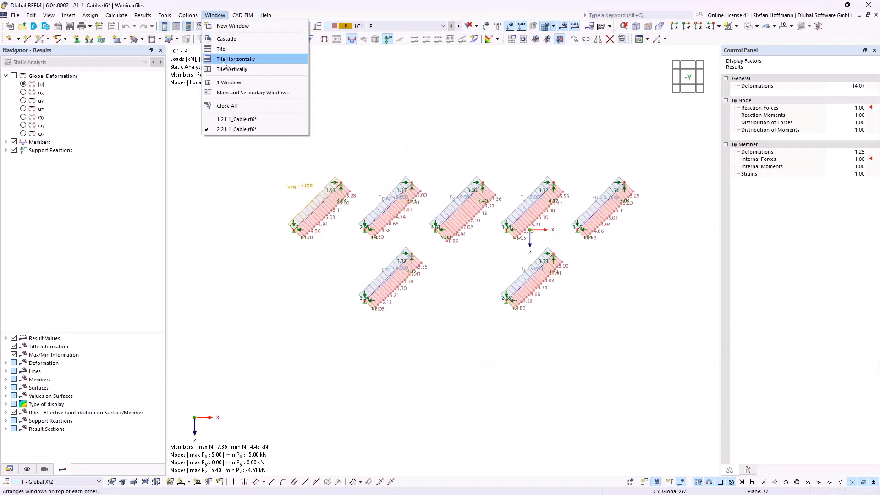
left_click(233, 59)
Show the global deformations |u| without loads in one model window and frame all cables in the member force window.
left_click(41, 84)
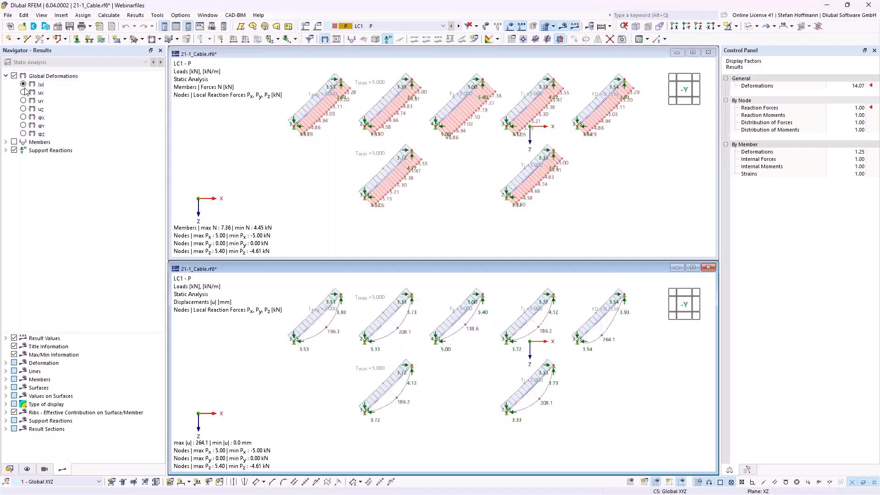
left_click(509, 26)
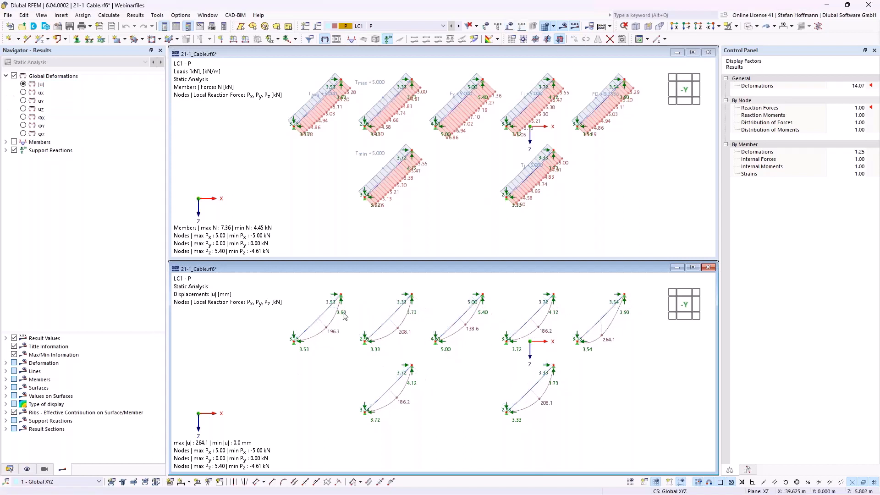
left_click(437, 171)
scroll(440, 167, "up", 1)
middle_click_drag(440, 168, 415, 196)
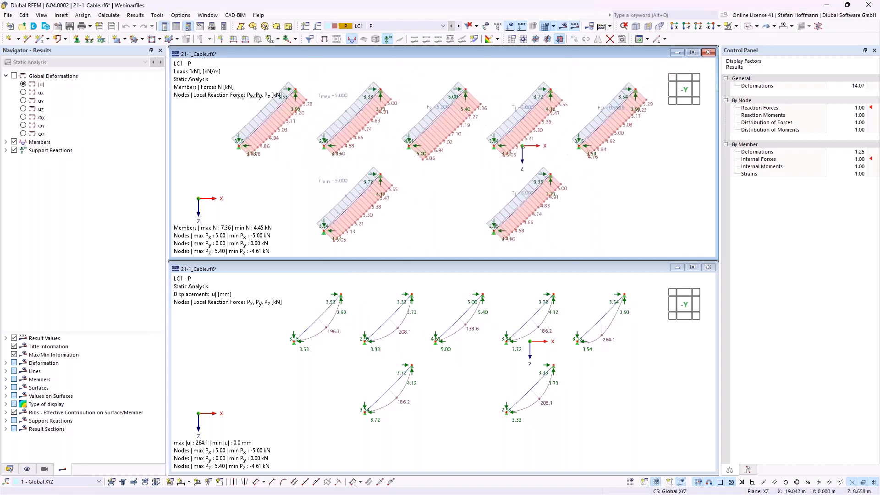
scroll(418, 190, "down", 1)
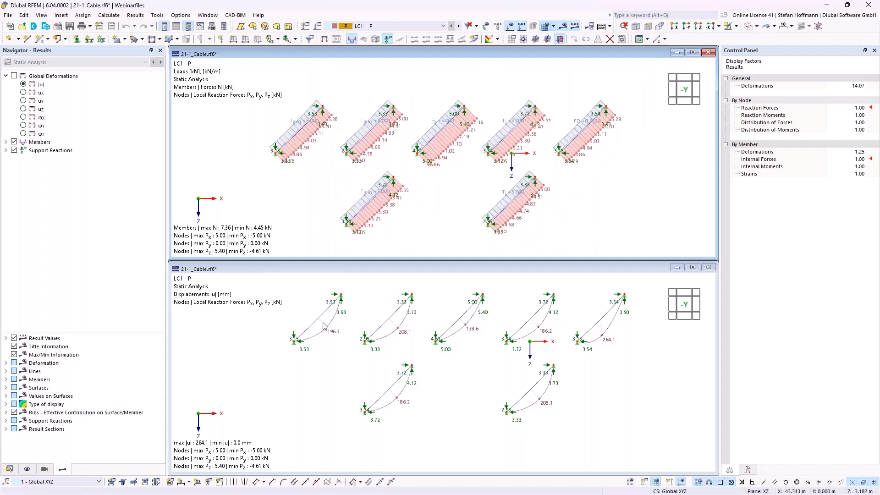
left_click(23, 109)
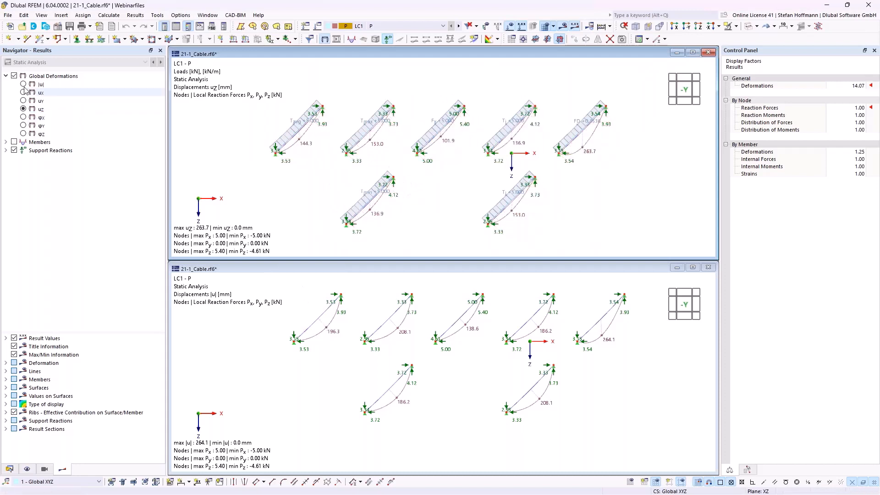
left_click(6, 142)
left_click(15, 158)
left_click(33, 168)
Look at the vertical displacements uZ in the deformation window, and return to the total displacements |u|.
left_click(258, 309)
left_click(24, 109)
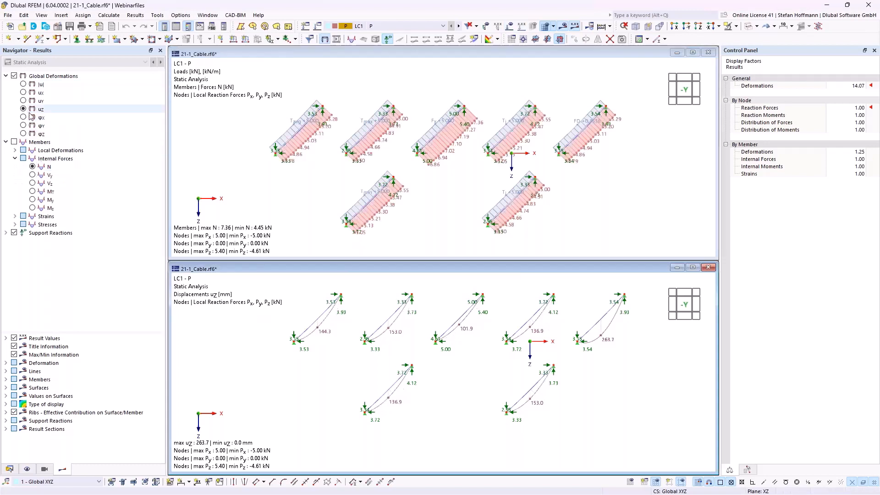
left_click(23, 84)
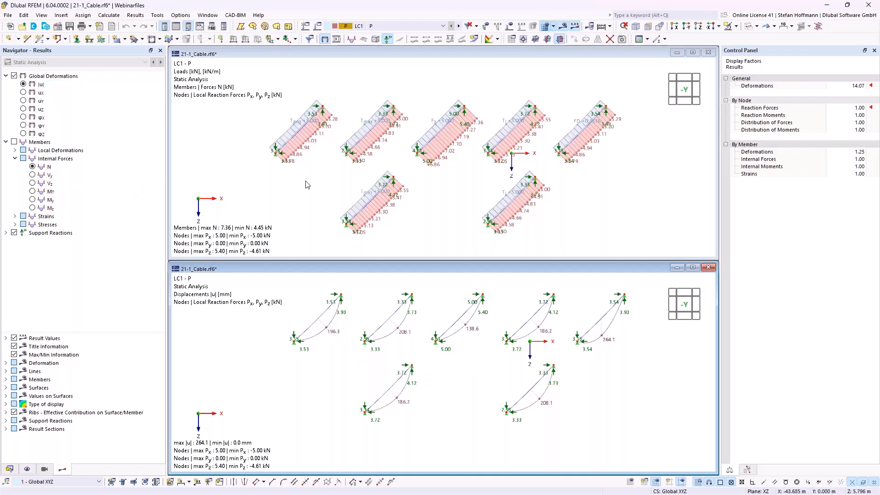
Review the maximum and minimum force in member definitions in the second cable's form-finding load and leave the load as defined.
double_click(367, 120)
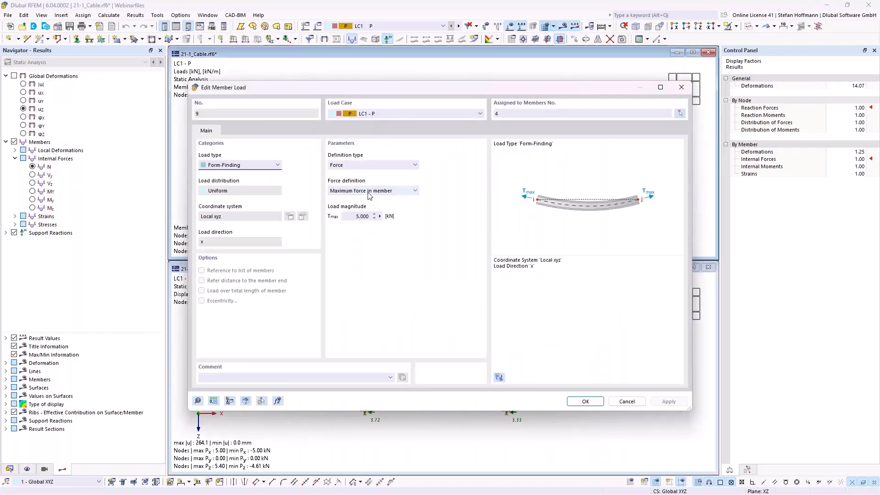
left_click(395, 191)
left_click(384, 215)
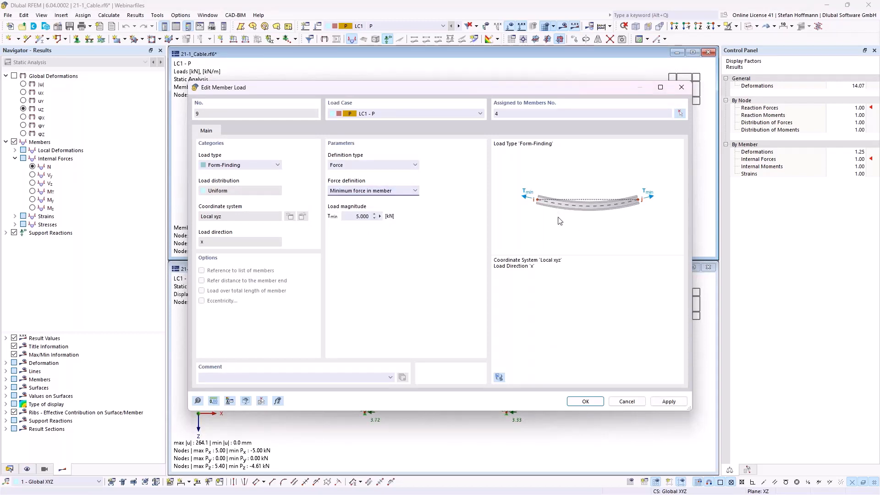
key("Return")
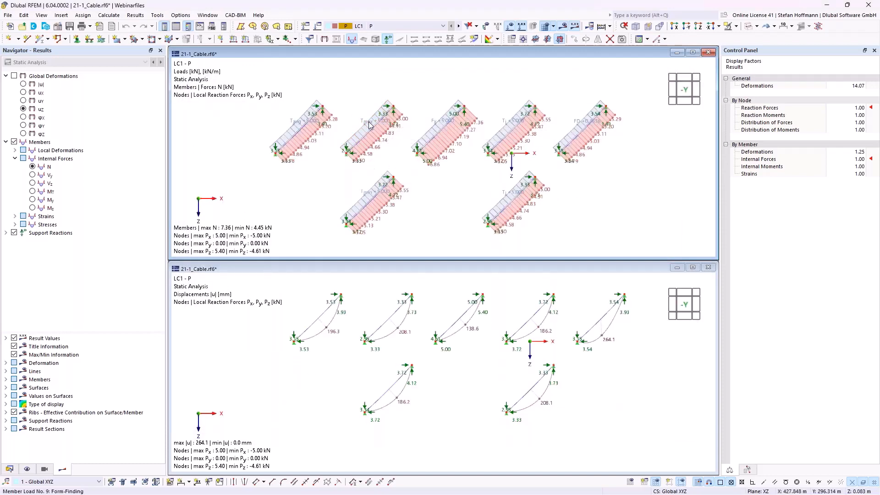
Examine the normal forces N along the cables defined by maximum and minimum force, comparing their end values.
scroll(404, 130, "up", 1)
scroll(405, 130, "up", 1)
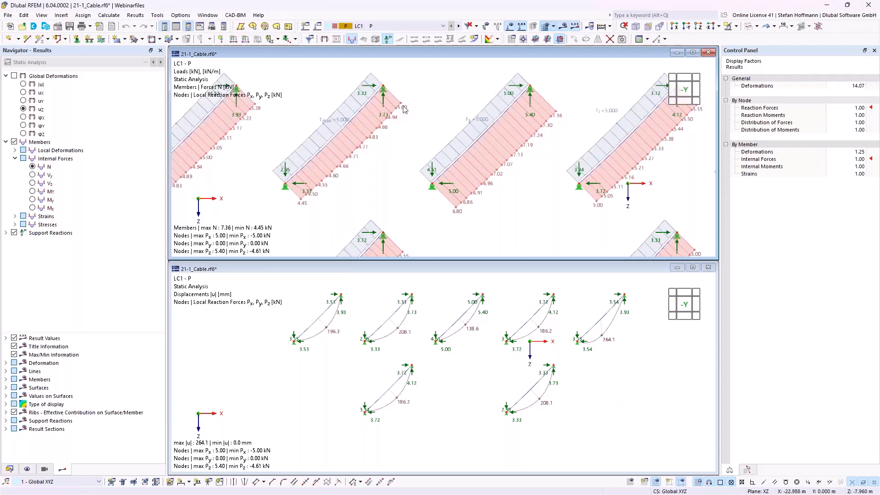
mouse_move(333, 124)
scroll(280, 187, "down", 2)
middle_click_drag(303, 211, 327, 147)
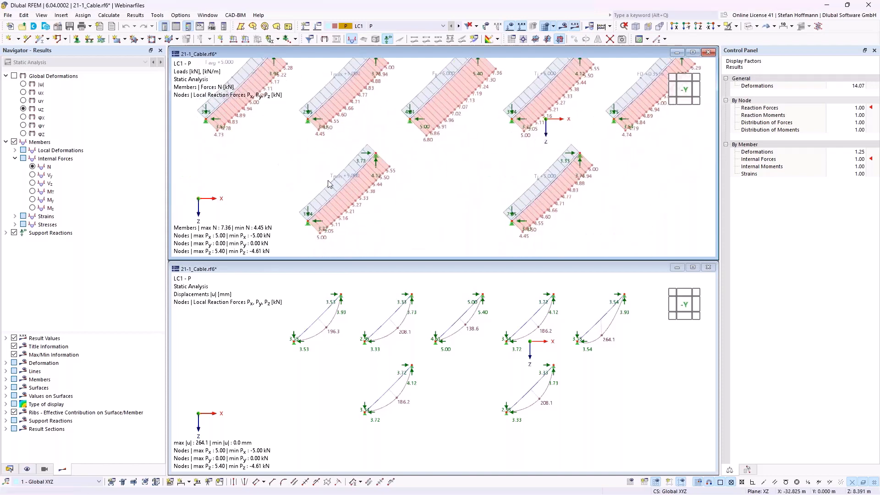
mouse_move(343, 181)
scroll(378, 155, "down", 1)
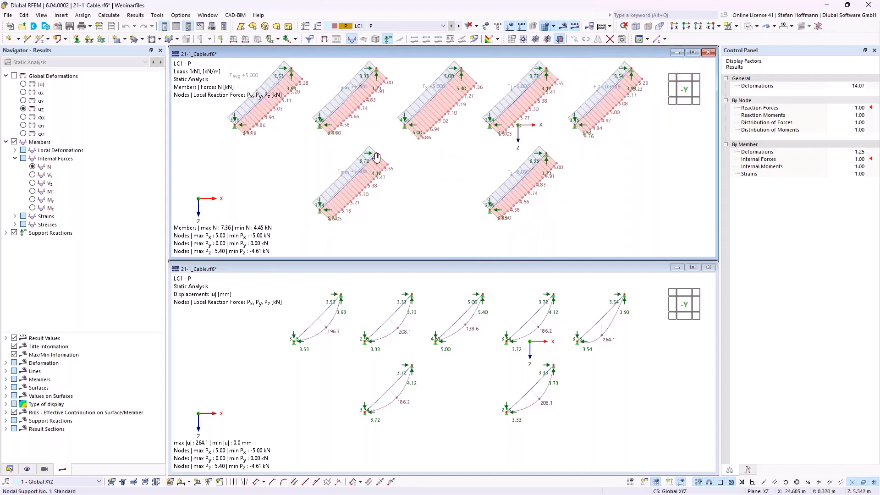
middle_click_drag(379, 155, 371, 168)
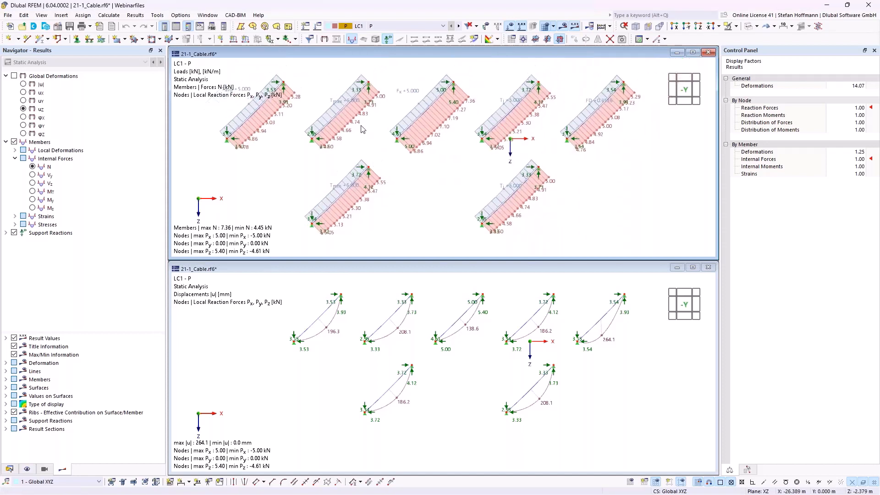
Review the third cable's form-finding load with the horizontal tension component definition, and inspect the cable's support reactions and sag in the deformation window.
left_click(401, 335)
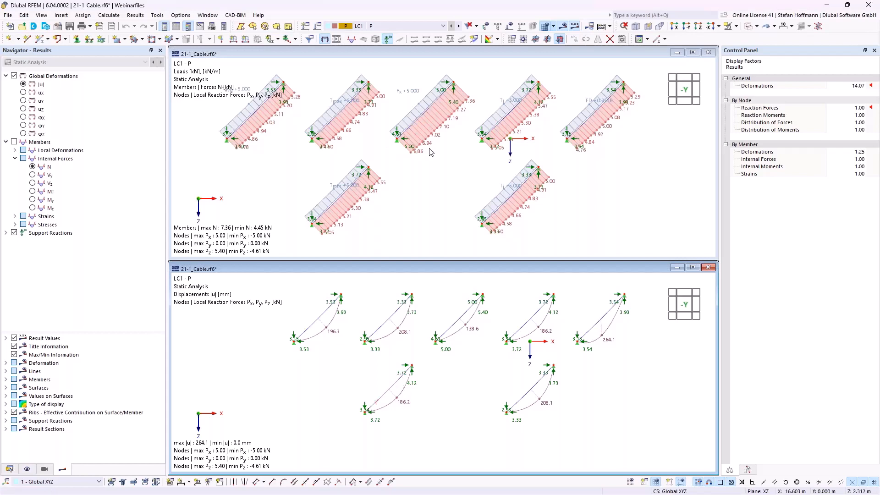
double_click(414, 94)
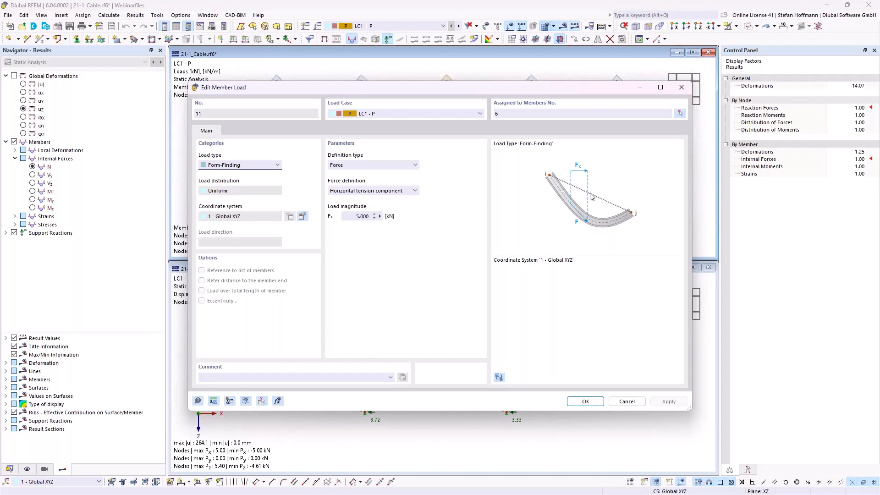
key("Return")
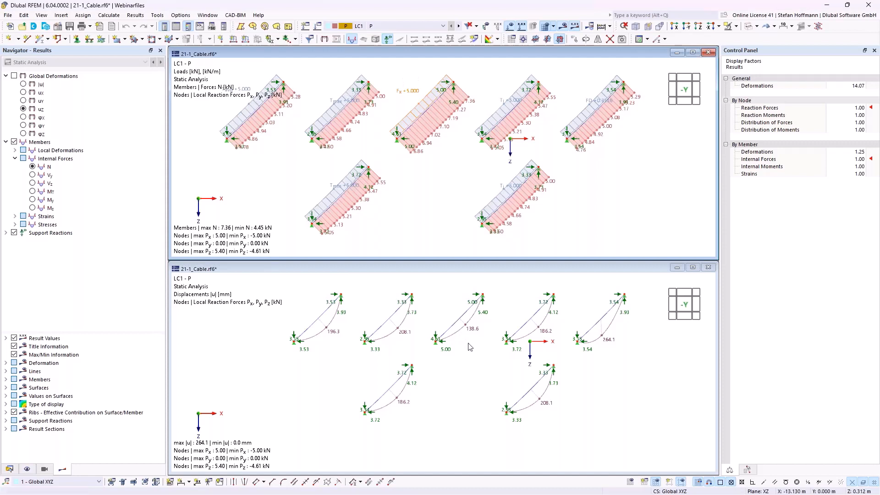
left_click(475, 320)
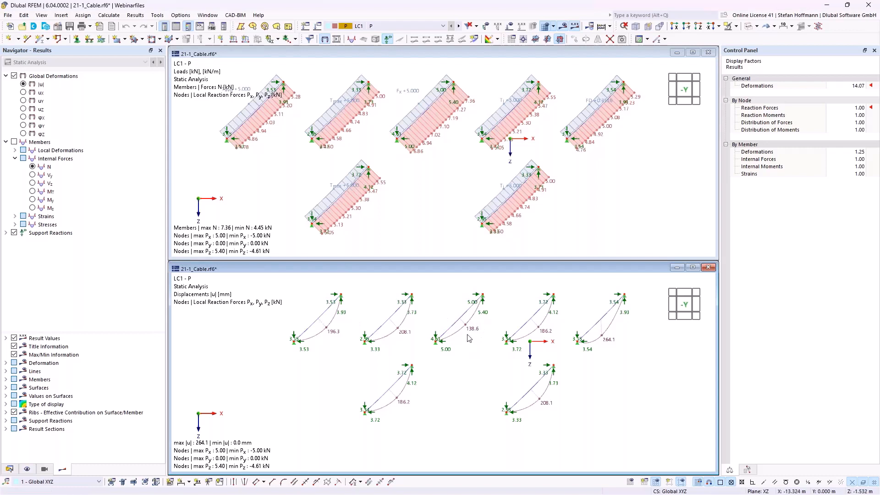
middle_click_drag(462, 336, 406, 352)
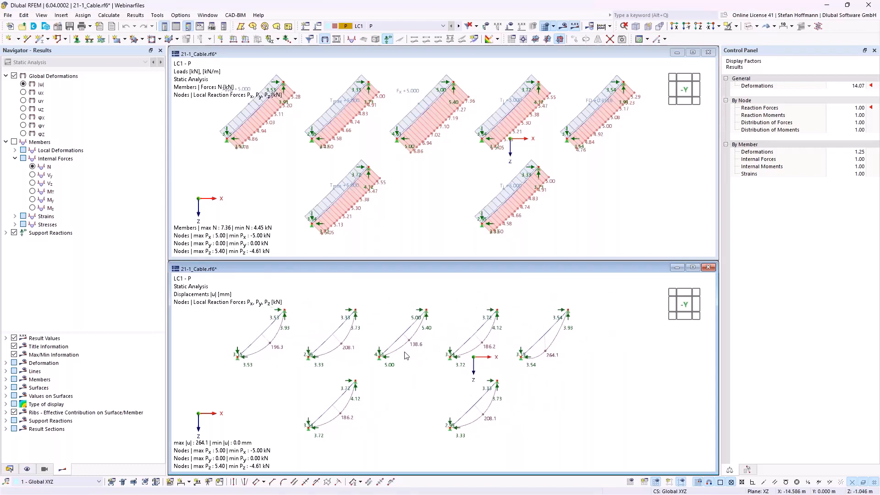
Reopen the third cable's form-finding load to check the horizontal tension component sketch, and close it without changes.
left_click(400, 201)
double_click(411, 93)
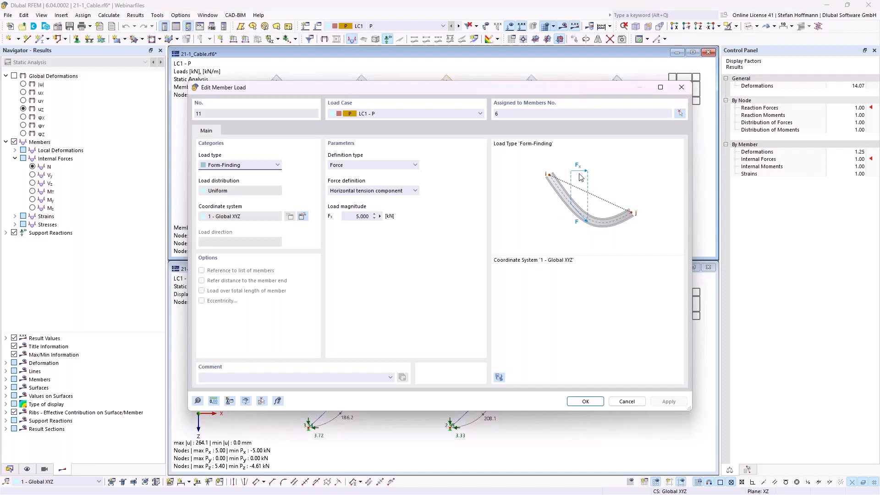
left_click(681, 87)
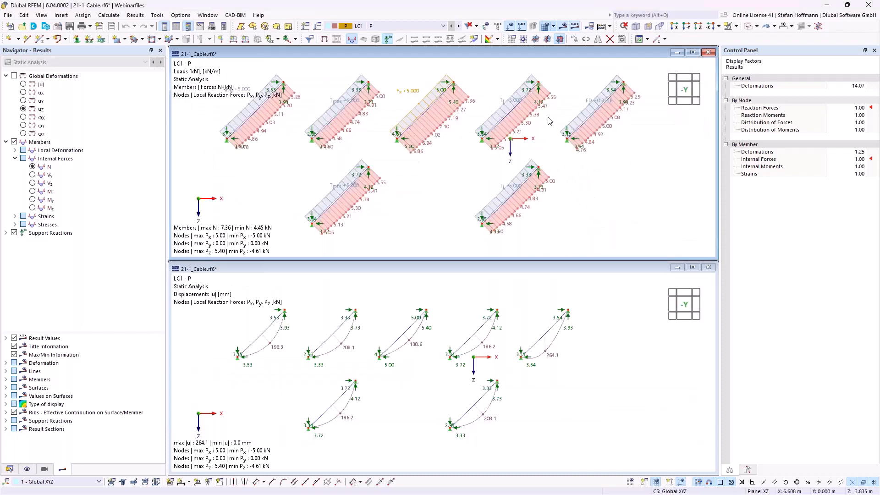
Open the form-finding load of the fourth cable in the first row to view its tension at i-End definition.
double_click(515, 100)
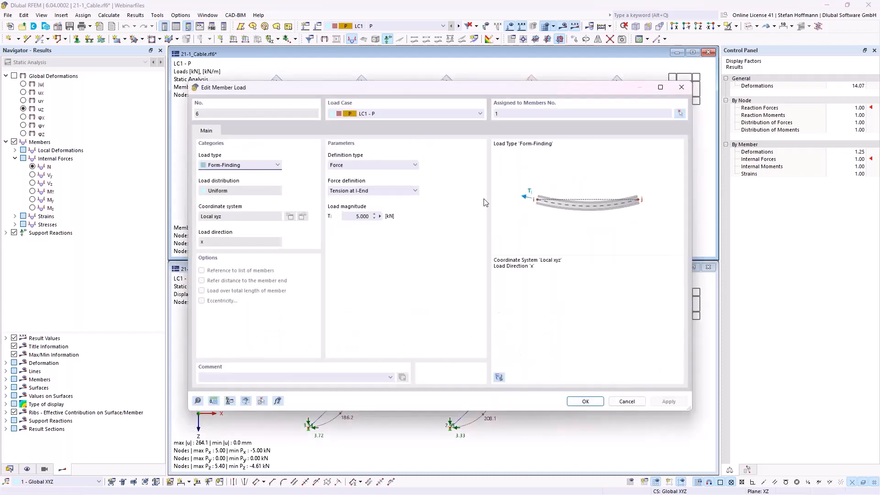
Review the available force definition options of the form-finding load on member 1 and close the load without changes.
left_click(405, 191)
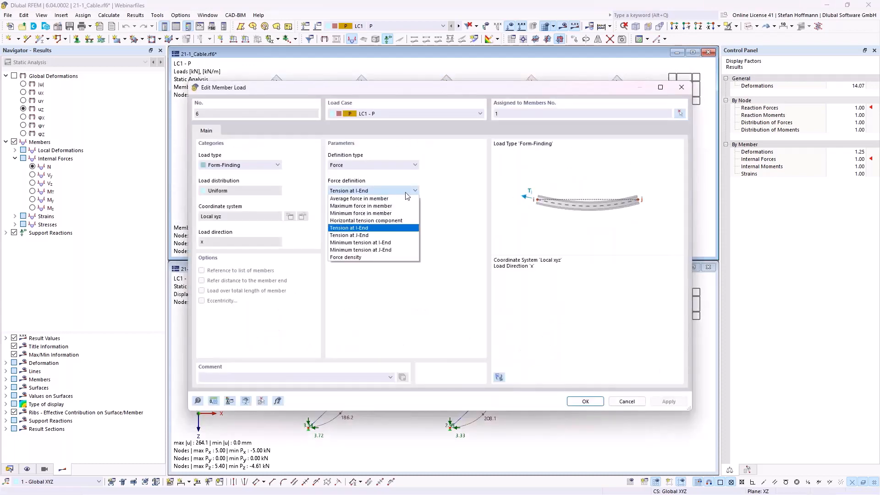
left_click(405, 193)
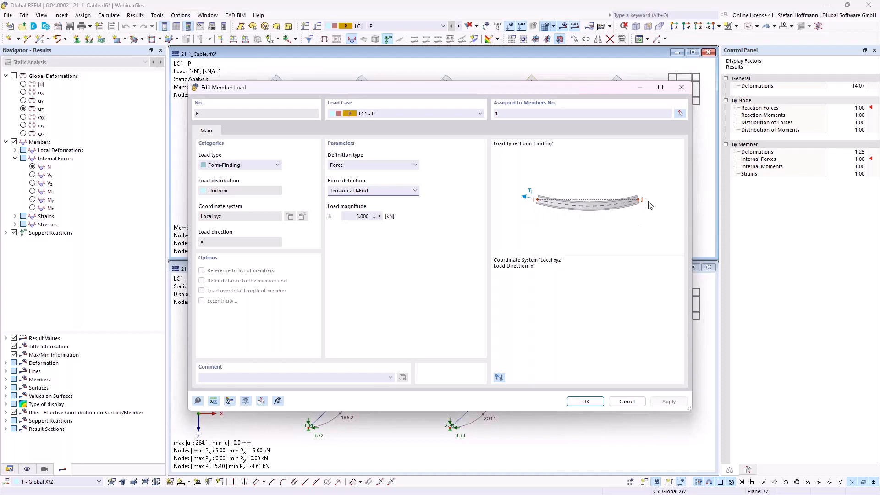
key("Escape")
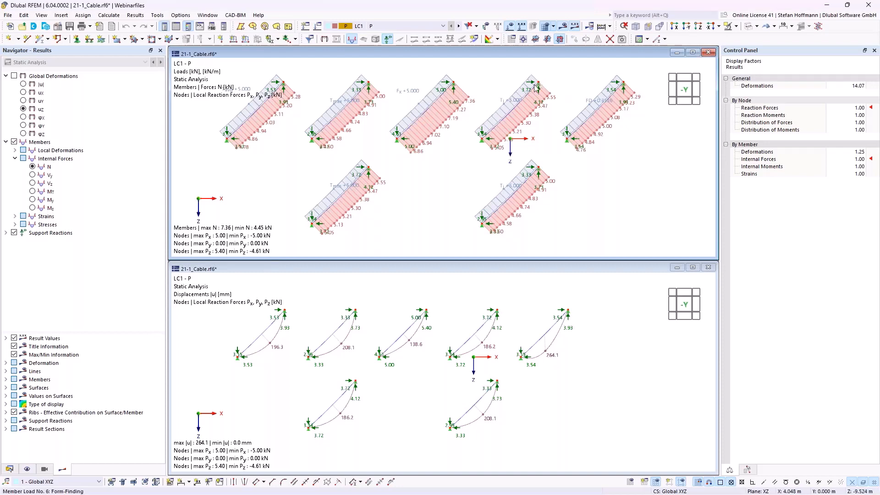
Check the load magnitude of member 1's form-finding load and inspect the form-finding load on the cable directly below it.
double_click(514, 99)
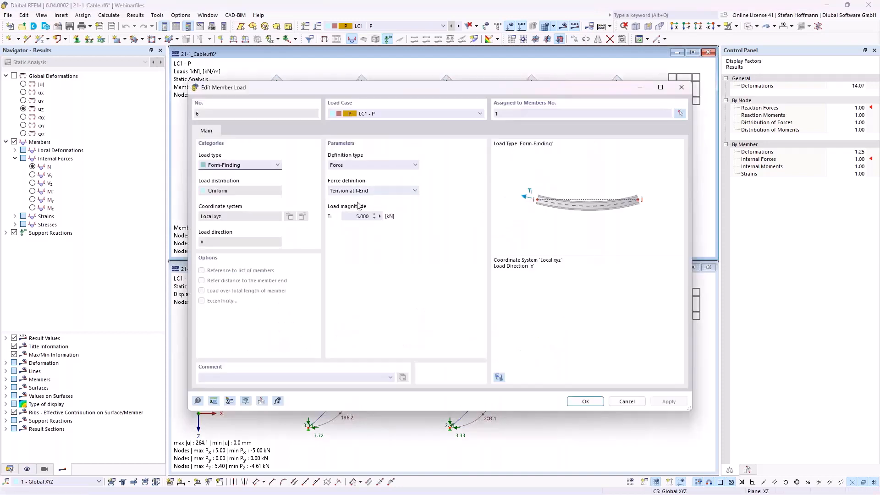
left_click(361, 217)
left_click(627, 401)
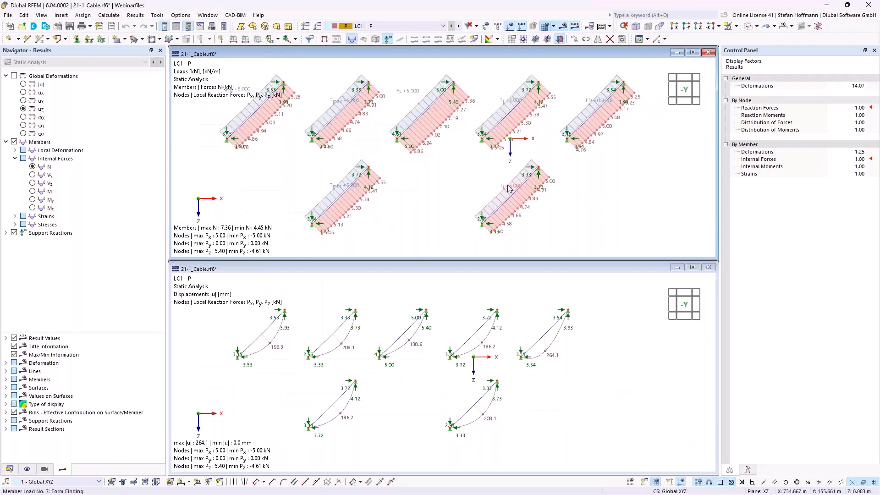
double_click(507, 188)
left_click(625, 401)
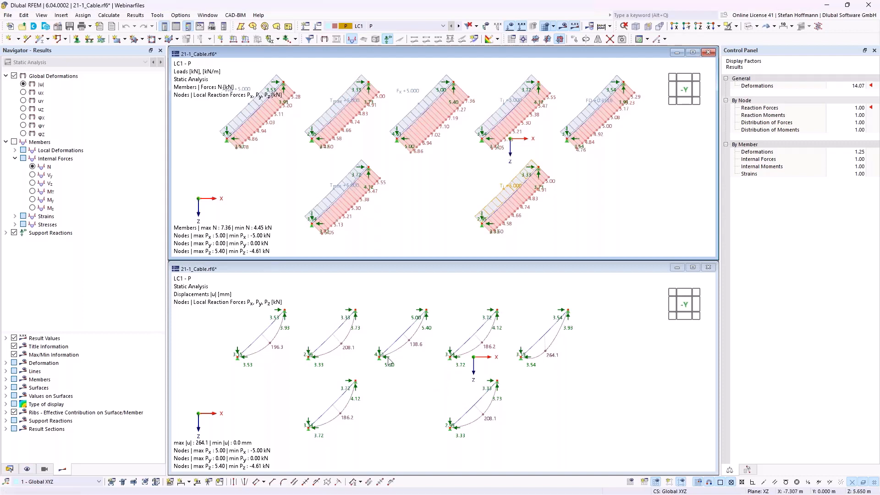
Compare the cable results in both views and recheck the minimum tension options in member 1's form-finding load without changing them.
left_click(345, 343)
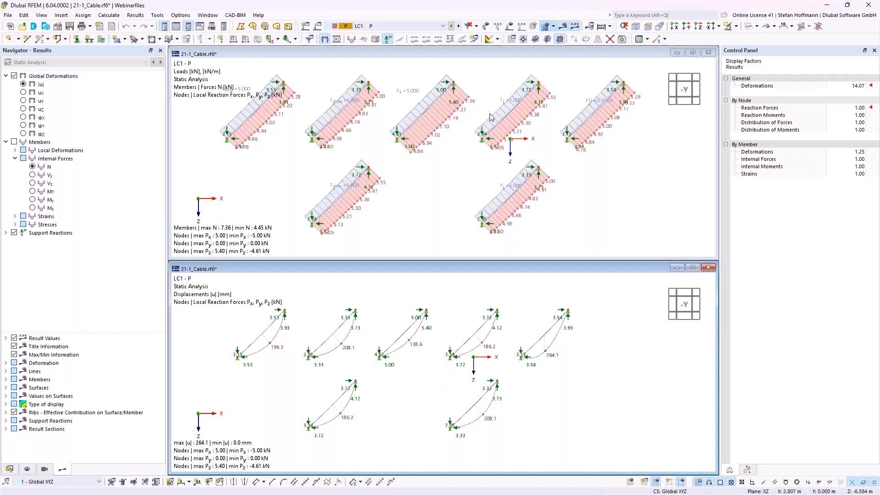
left_click(515, 101)
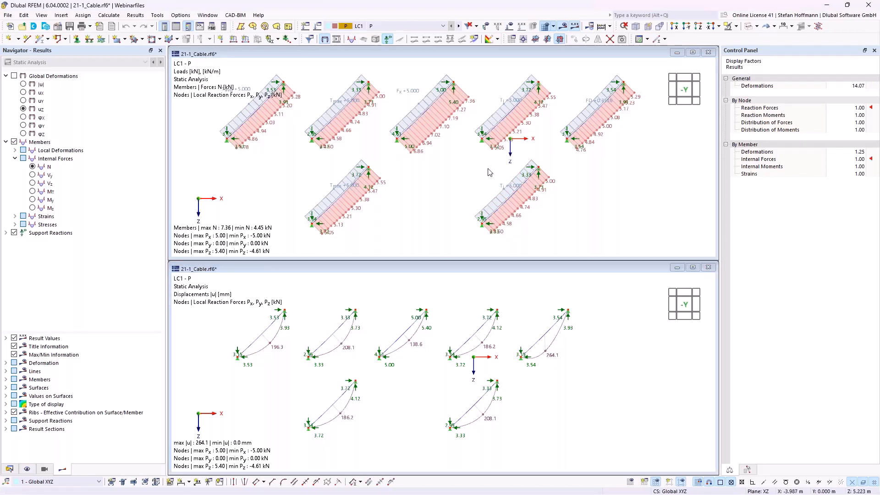
double_click(514, 101)
left_click(390, 190)
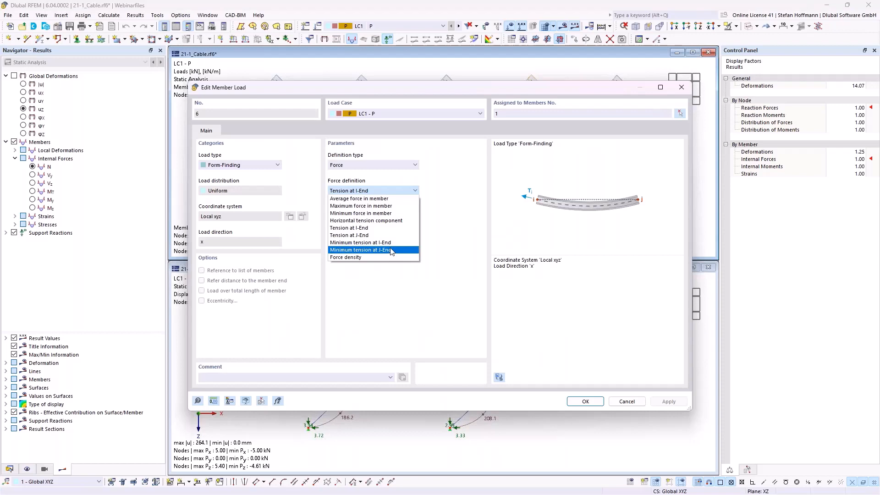
key("Escape")
key("Escape")
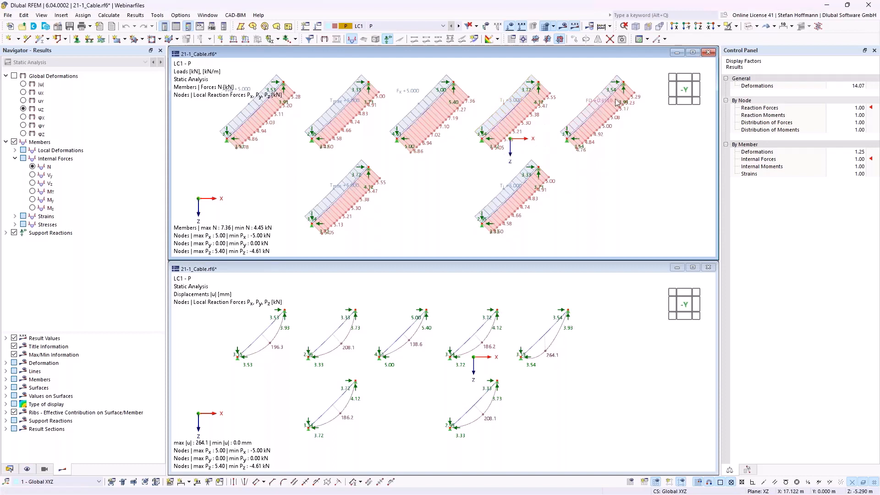
Open the formula behind the force density magnitude of the form-finding load on member 9.
double_click(596, 104)
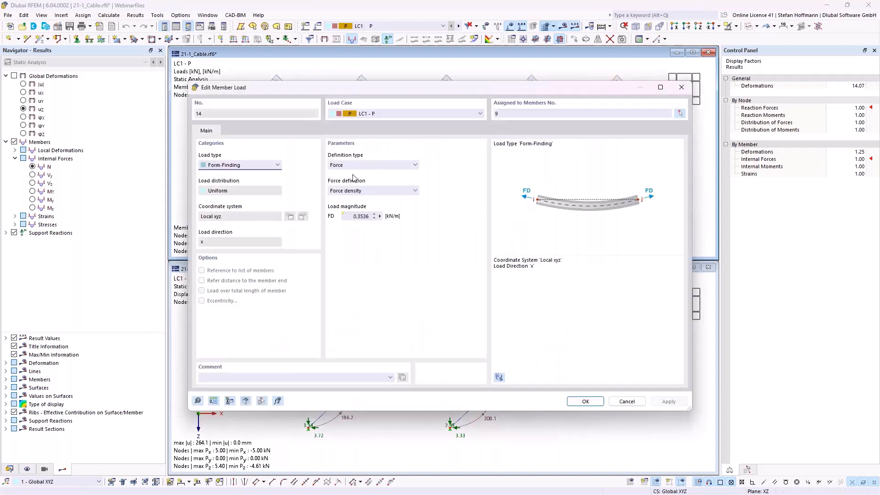
left_click(379, 216)
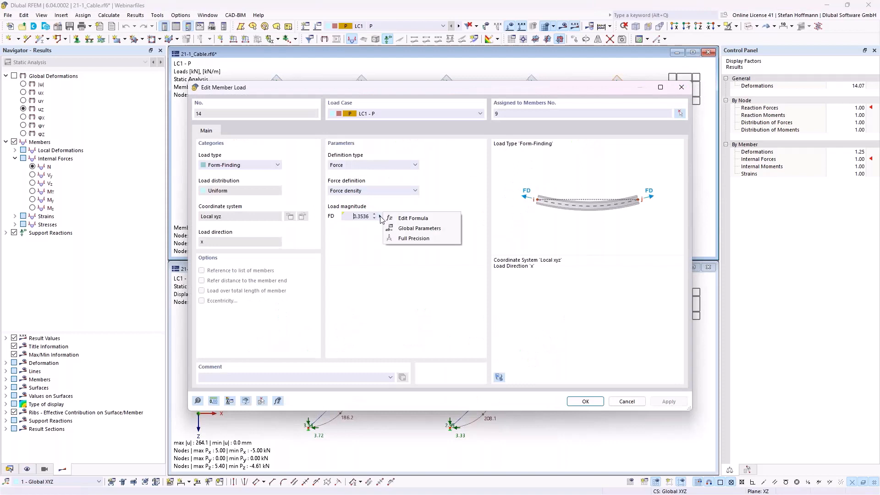
left_click(348, 218)
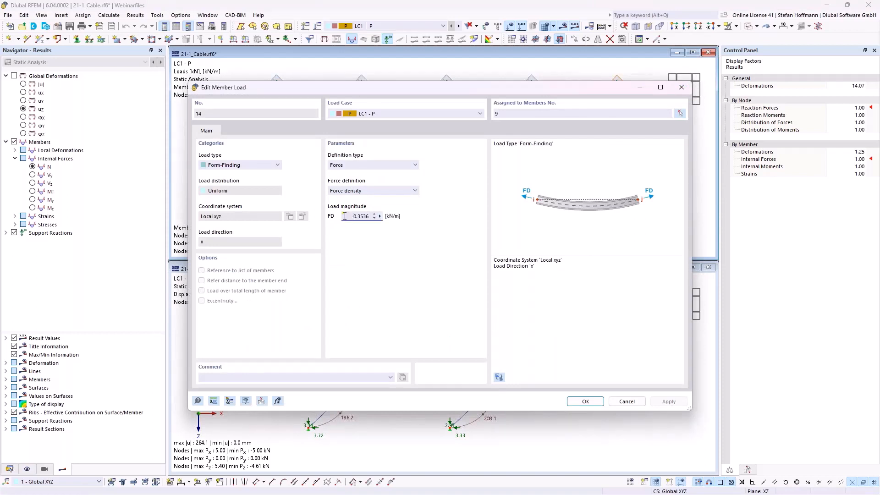
left_click(379, 216)
left_click(399, 219)
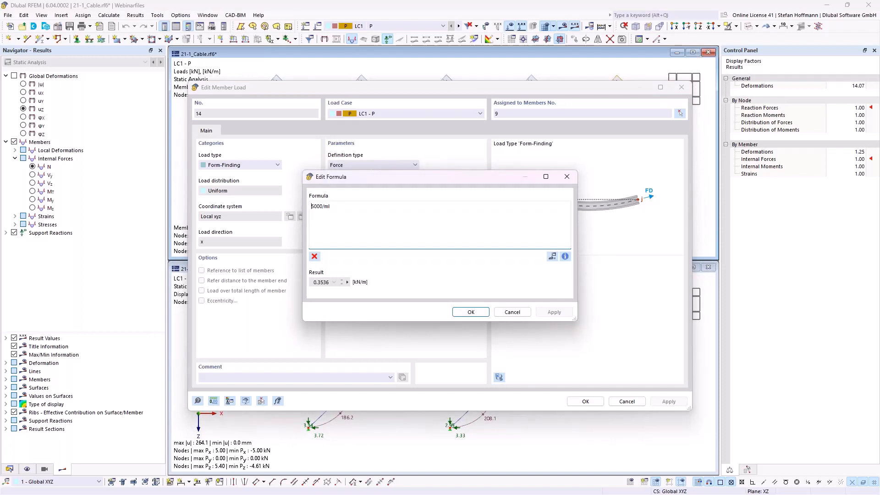
Examine the terms of the force density formula and its calculated result.
left_click_drag(313, 286, 332, 289)
left_click(357, 225)
left_click_drag(322, 208, 311, 208)
left_click(352, 211)
double_click(326, 207)
left_click(341, 213)
Inspect the global parameter ml and its member length formula, and cancel all open dialogs without changes.
left_click(550, 257)
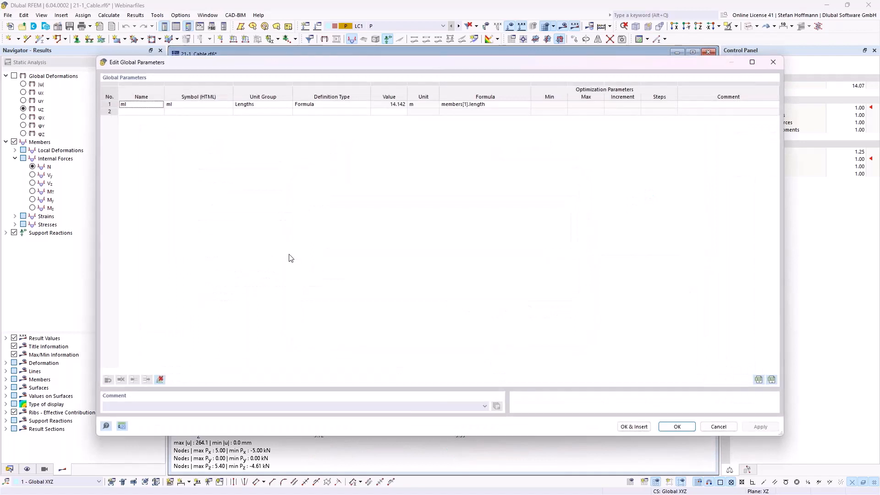
left_click(477, 104)
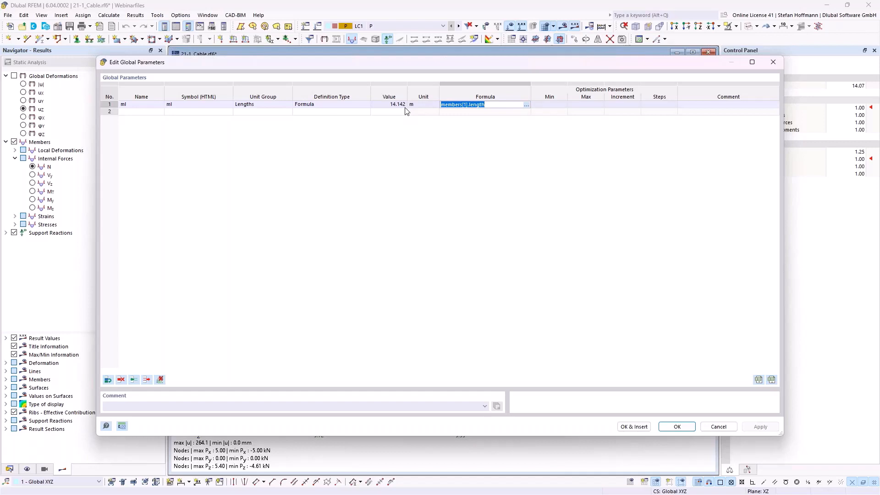
left_click(438, 105)
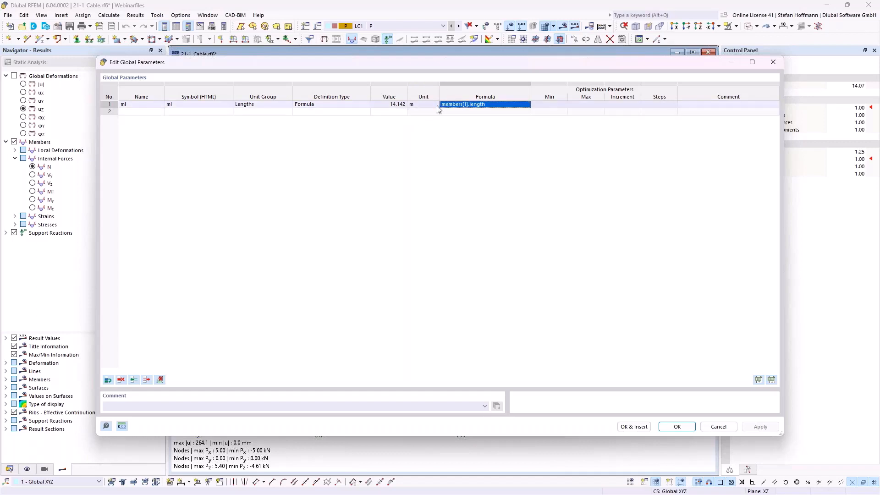
left_click(722, 426)
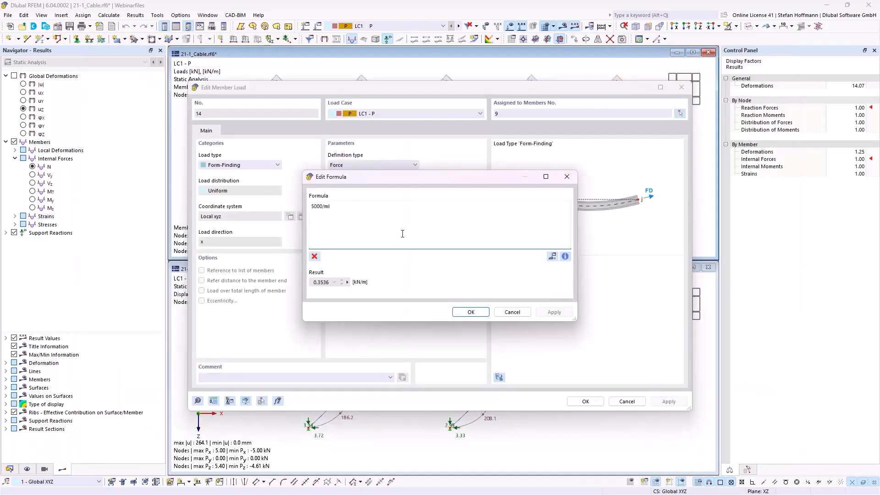
left_click(320, 284)
left_click(513, 311)
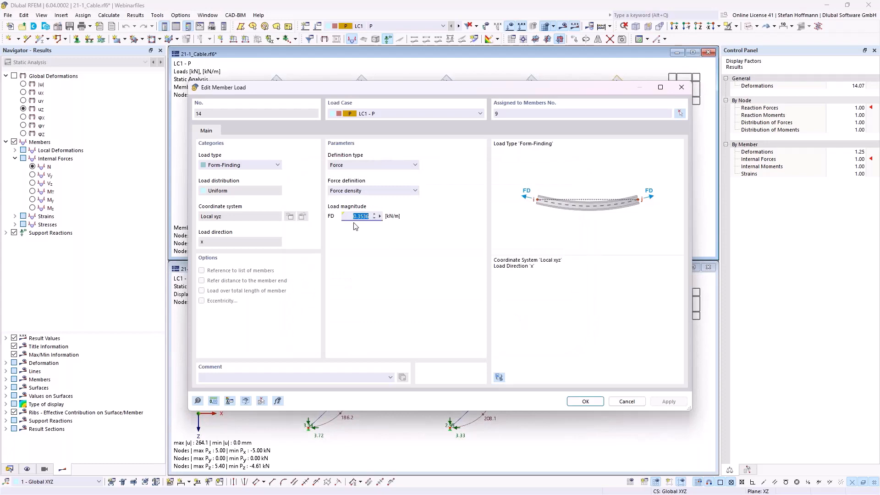
left_click(627, 401)
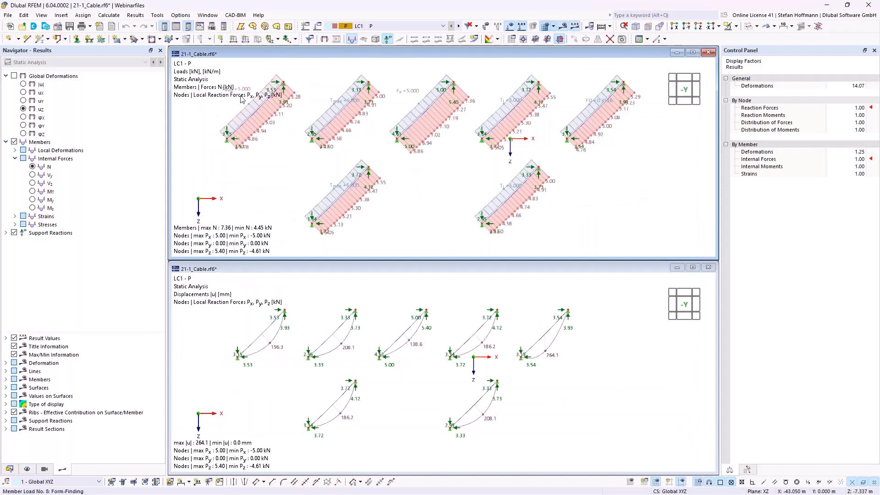
Close both windows of the 21-1_Cable.rf6 model without saving the changes.
mouse_move(250, 115)
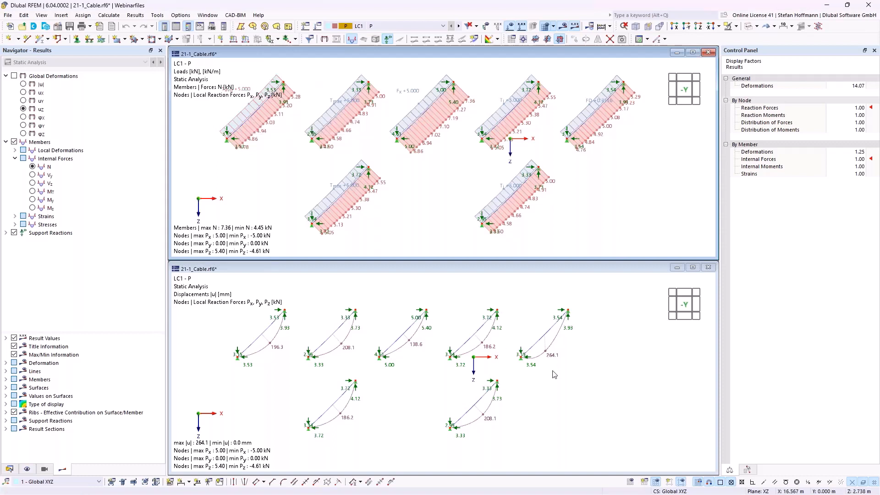
left_click(546, 344)
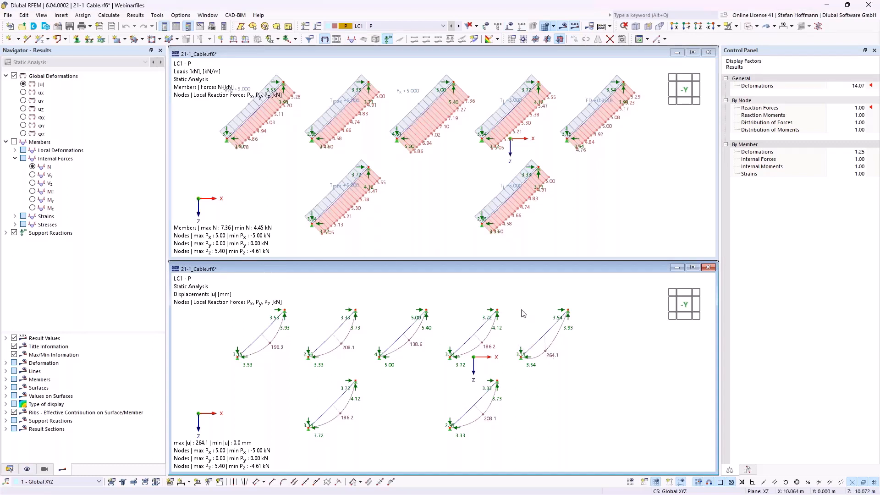
left_click(708, 267)
left_click(710, 54)
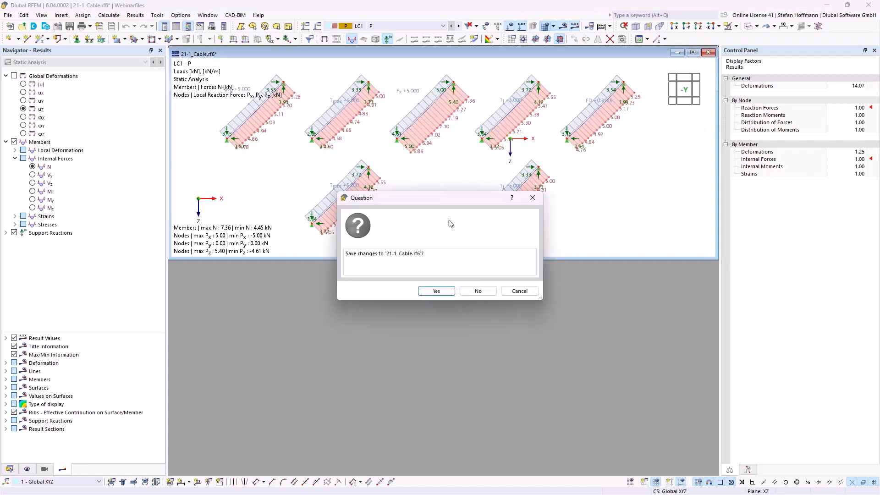
left_click(481, 290)
Open the model 21-2_Cable.rf6 from the Webinarfiles folder.
left_click(21, 26)
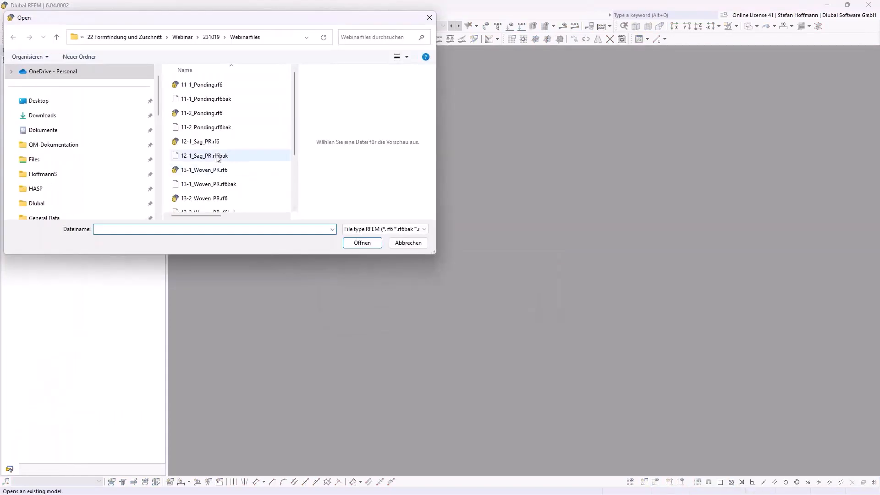
scroll(211, 194, "down", 1)
double_click(212, 163)
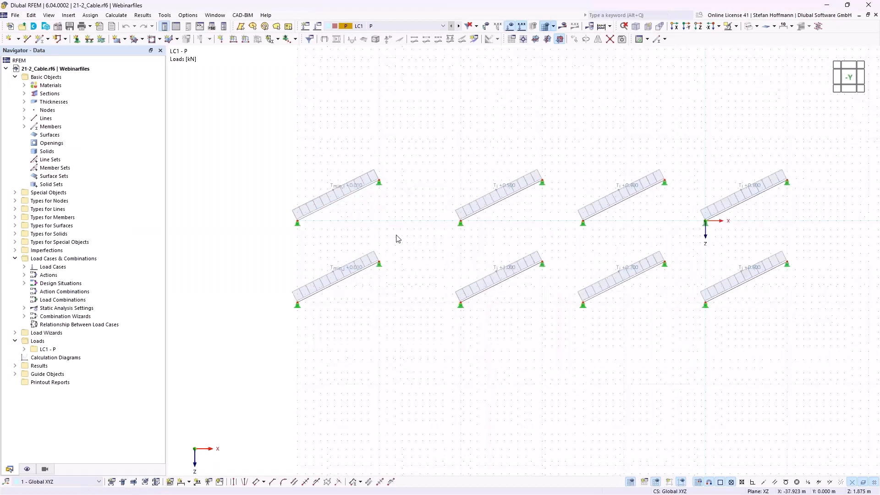
Review the force definition and magnitude of the minimum tension form-finding loads on members 3 and 4.
double_click(342, 188)
double_click(362, 216)
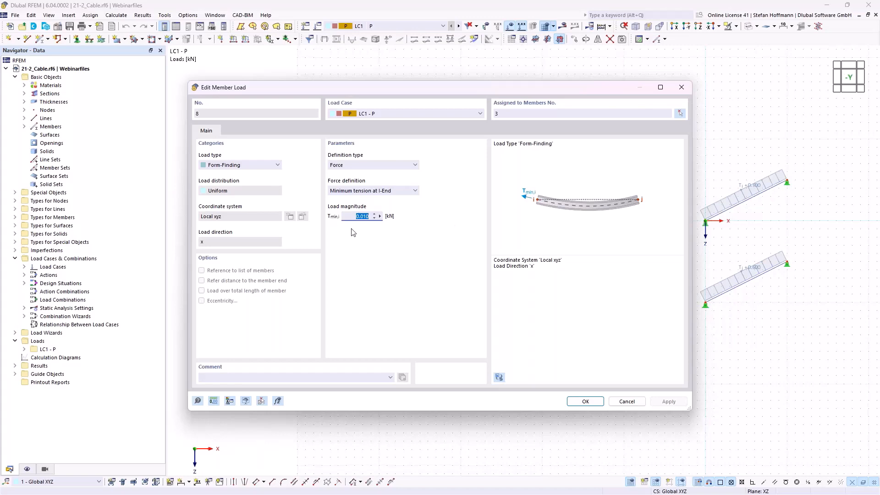
key("Return")
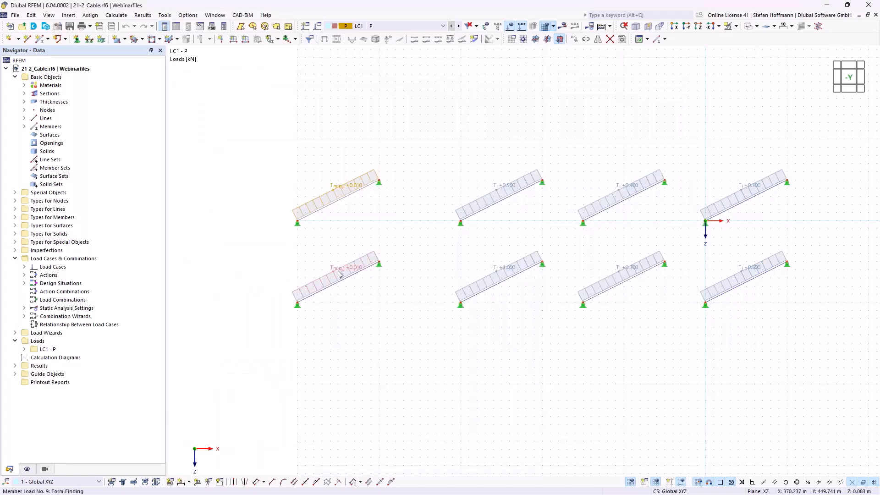
double_click(339, 274)
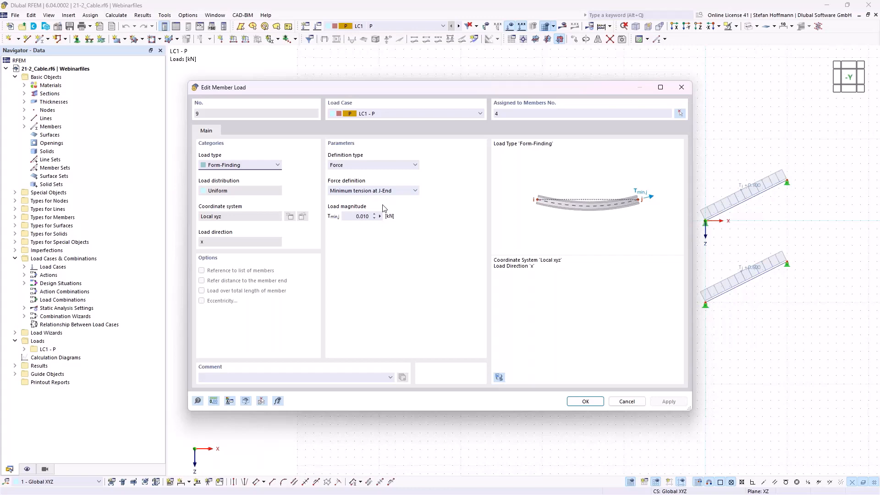
key("Return")
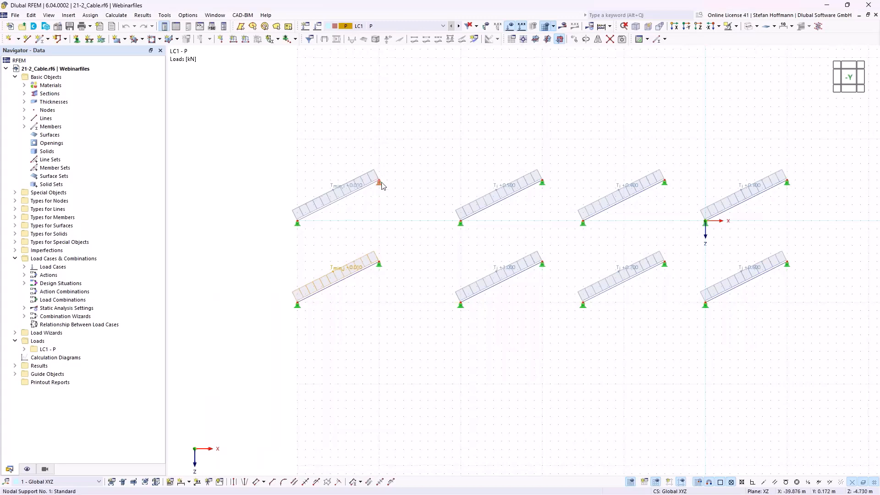
Calculate load case LC1 and show the form-found cables with their axial forces N and support reactions.
middle_click_drag(393, 199, 356, 202)
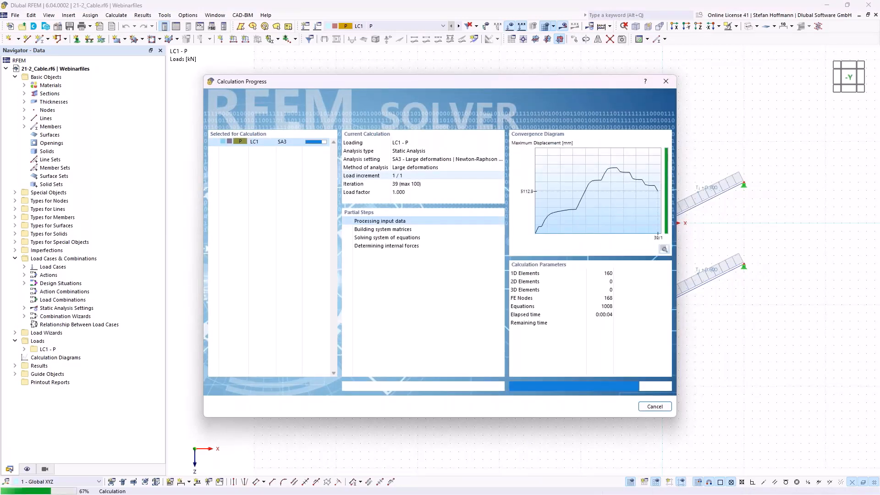
middle_click_drag(197, 238, 268, 183)
scroll(236, 208, "up", 2)
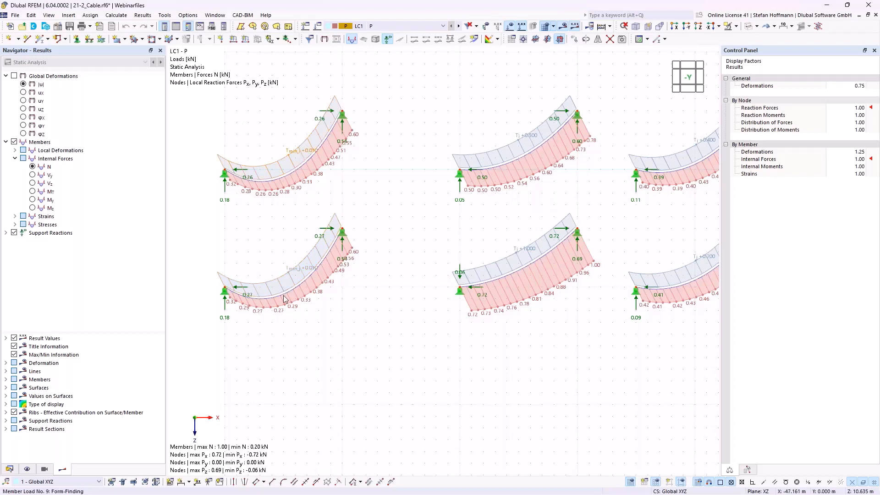
scroll(300, 250, "down", 5)
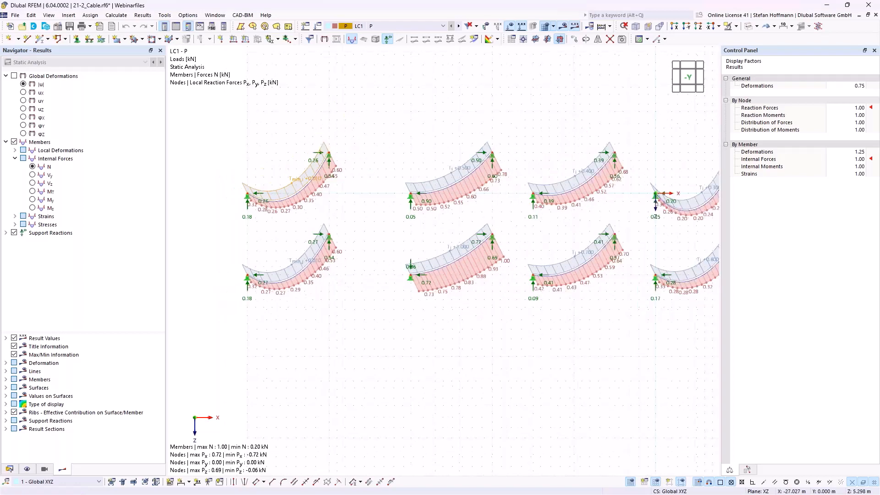
middle_click_drag(372, 241, 388, 245)
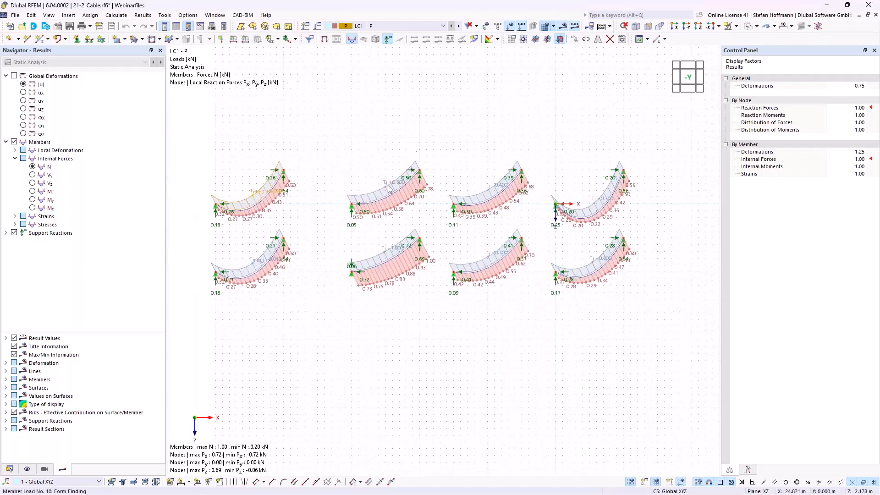
Hide the grid and the guidelines in the model view for a clearer look at the cable results.
left_click(655, 483)
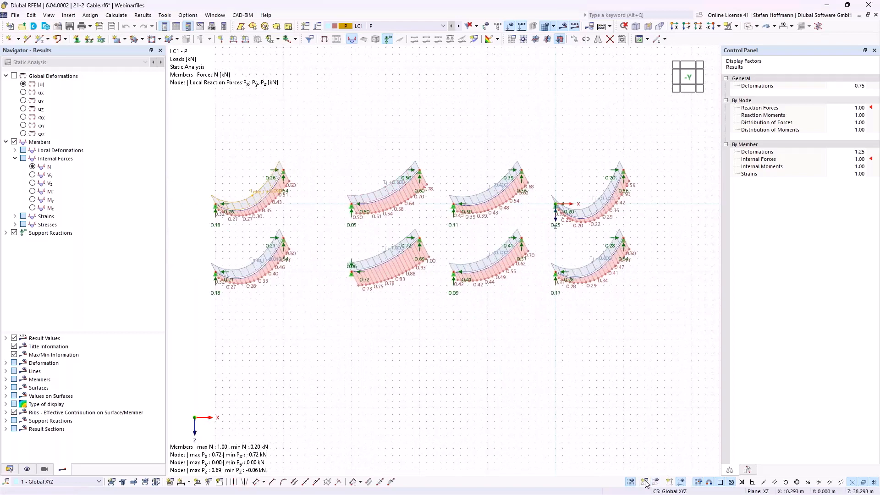
left_click(630, 482)
scroll(408, 187, "up", 2)
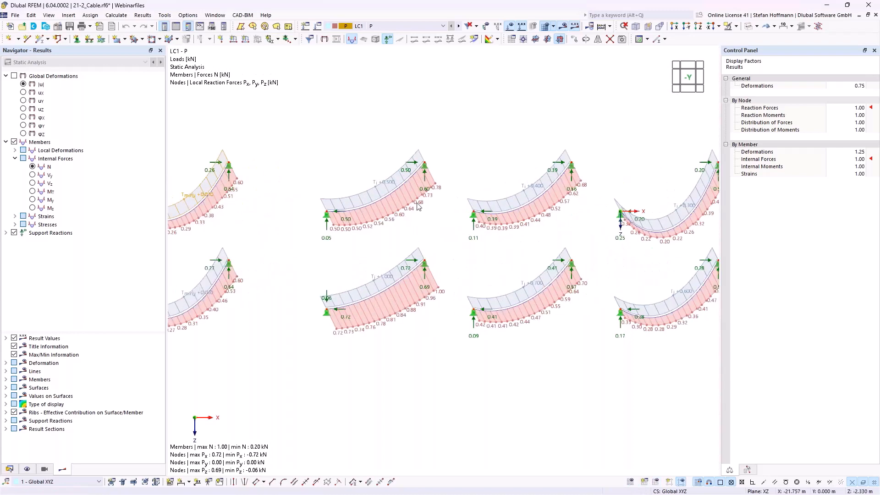
Review the form-finding load definition on member 5, compare the cable axial forces, and check the settings of load case LC1.
double_click(389, 187)
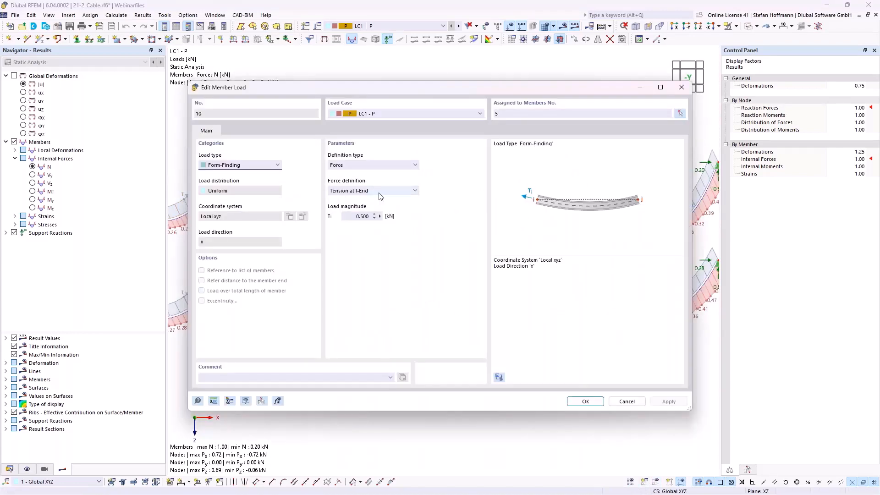
key("Escape")
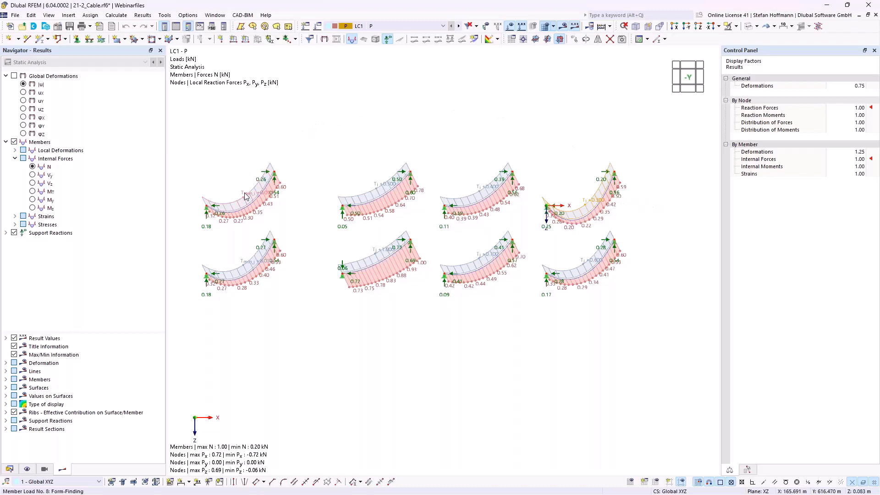
scroll(245, 196, "up", 2)
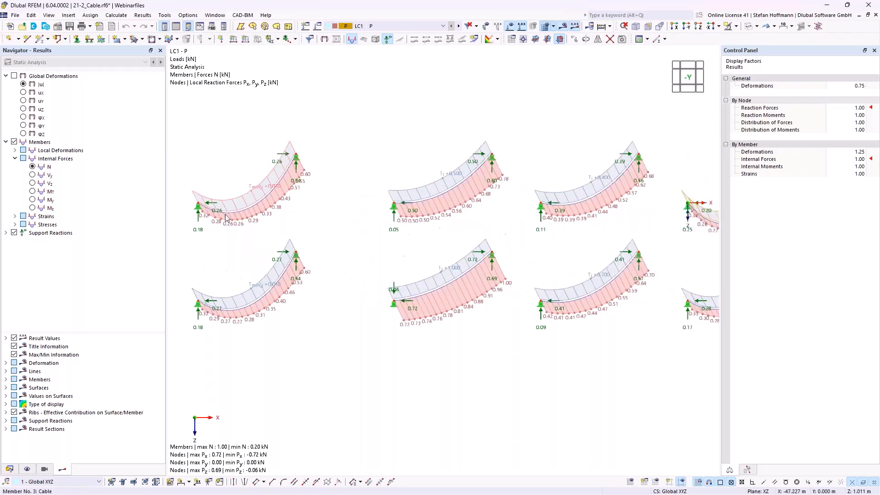
middle_click_drag(249, 200, 260, 195)
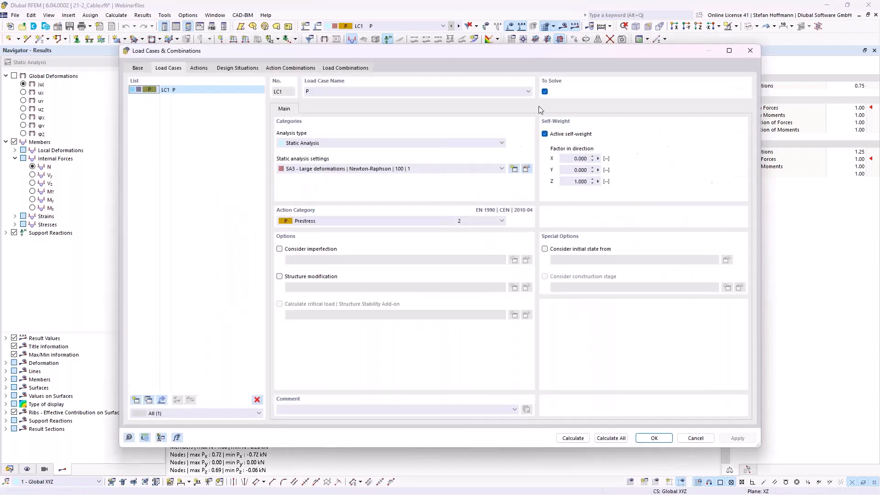
key("Escape")
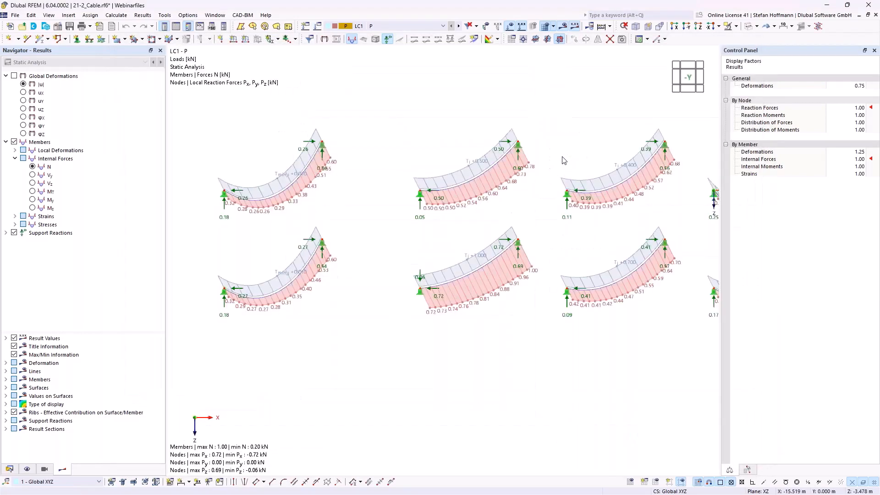
Close 21-2_Cable without saving changes and open the model 31-1_FFSupports from the Webinarfiles folder.
left_click(876, 15)
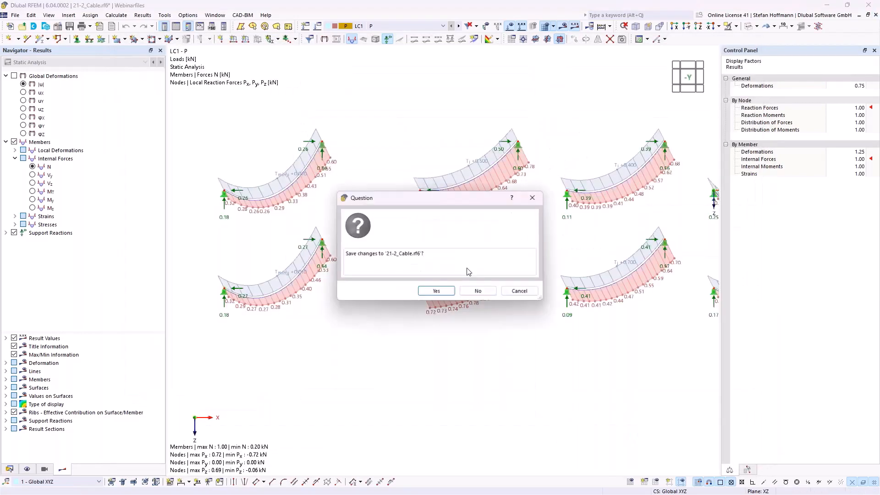
left_click(472, 291)
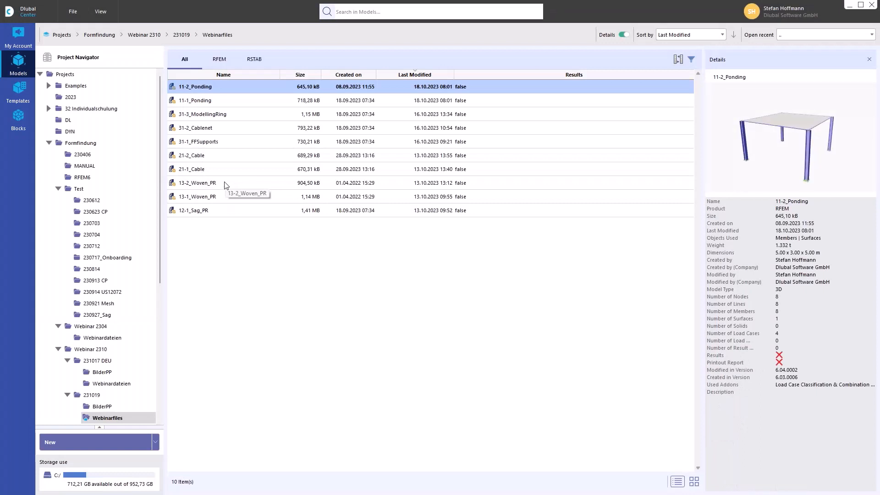
left_click(222, 63)
left_click(225, 75)
double_click(207, 185)
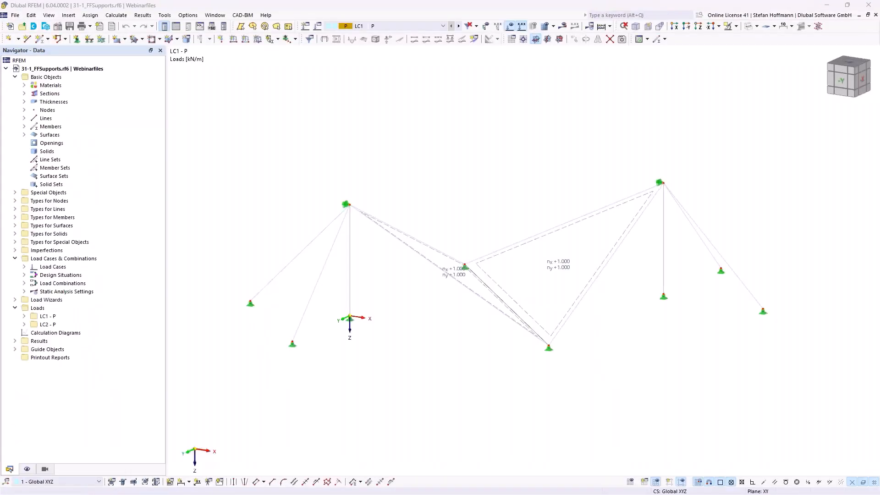
Delete all objects of the existing membrane structure and set the view along the Z-axis.
middle_click_drag(495, 251, 443, 259, "ctrl")
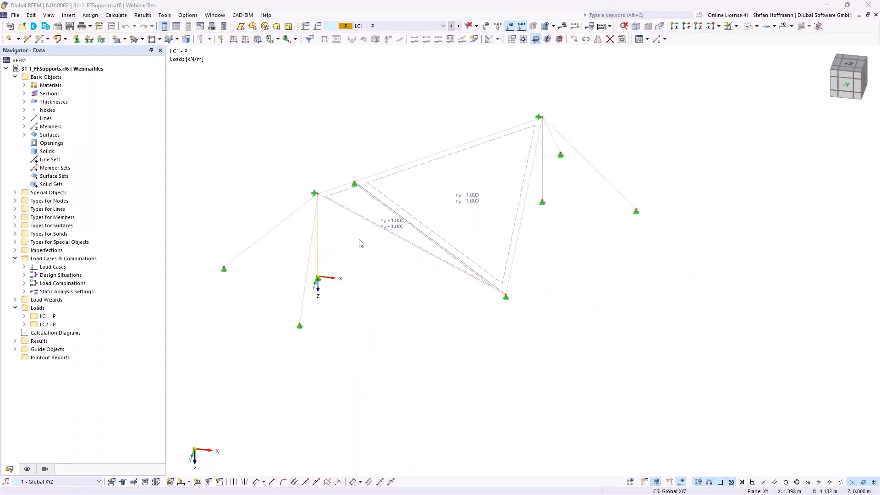
scroll(439, 280, "down", 2)
left_click_drag(259, 117, 650, 360)
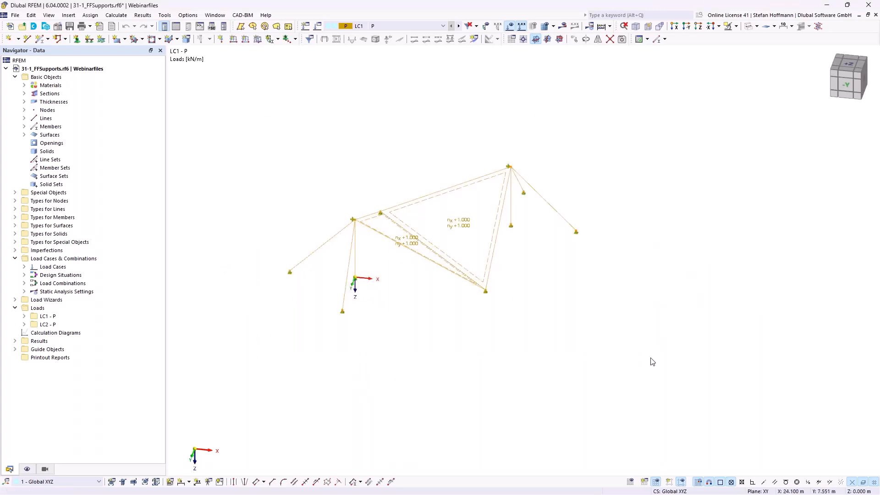
key("Delete")
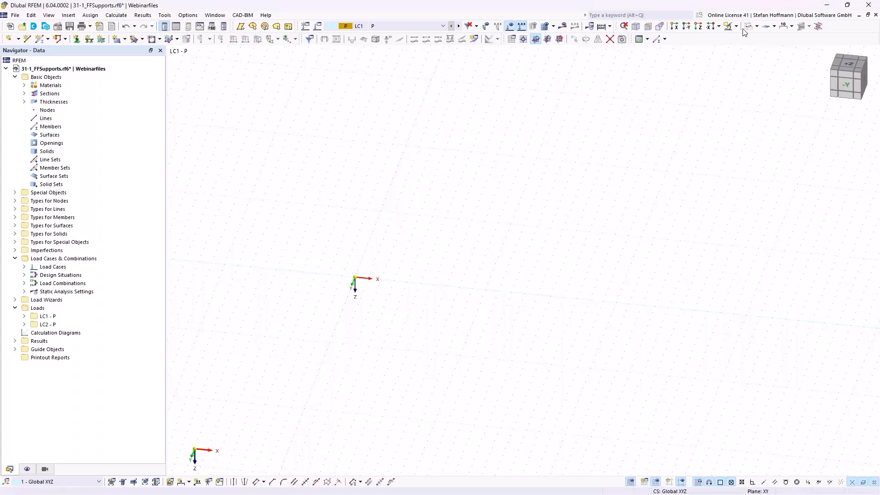
left_click(698, 26)
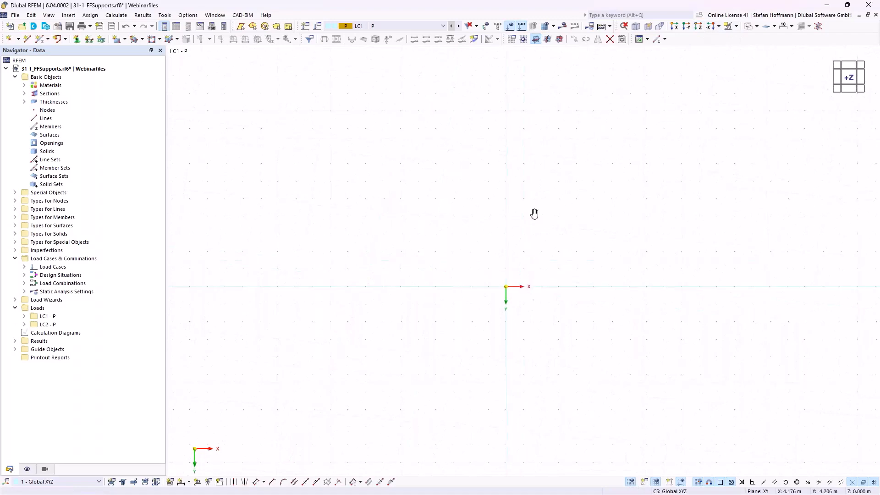
Check the activated add-ons in the model's base data and the list of defined materials.
right_click(79, 69)
left_click(94, 73)
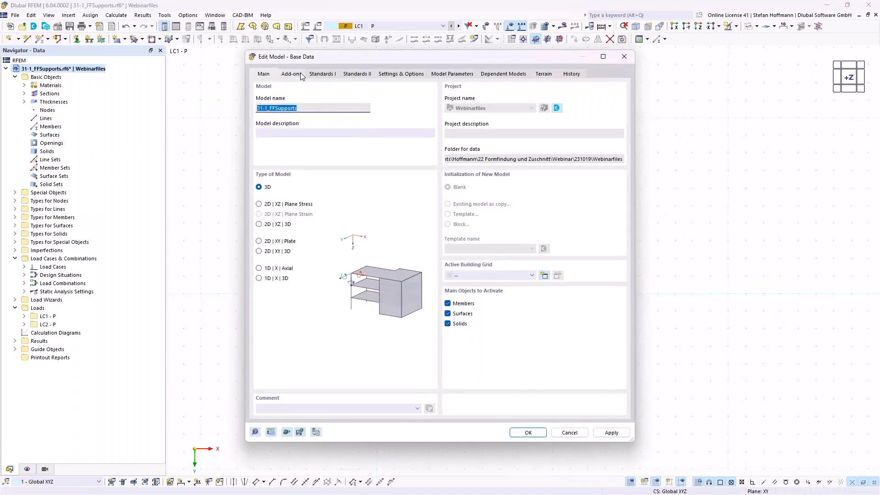
left_click(300, 73)
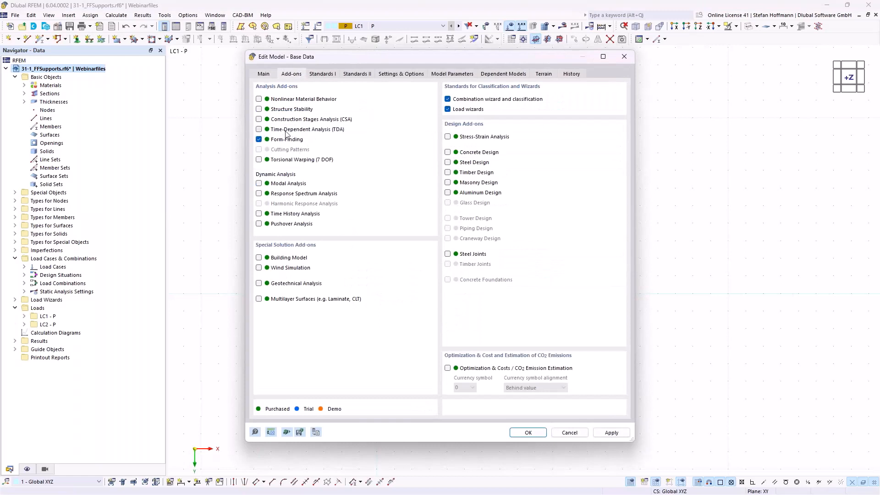
key("Return")
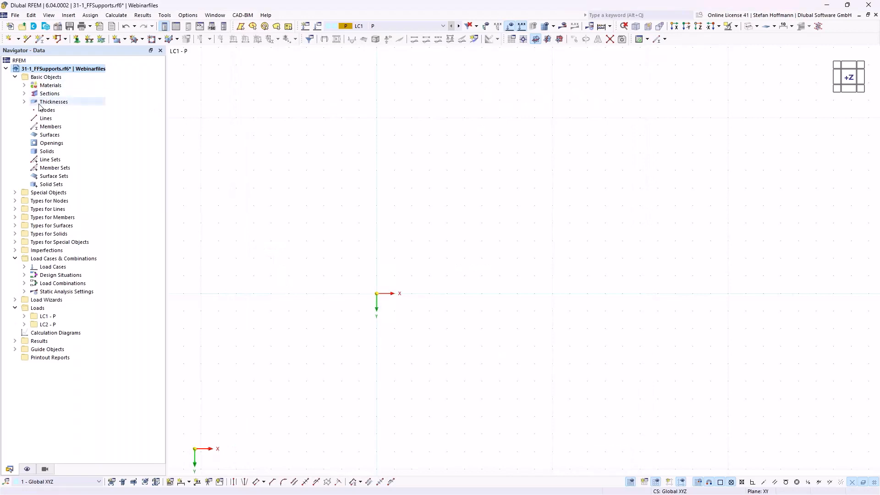
left_click(24, 85)
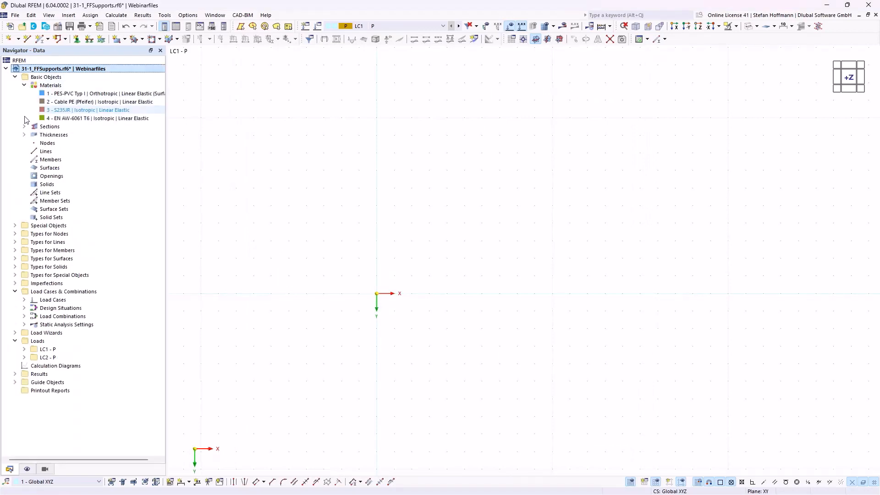
left_click(25, 86)
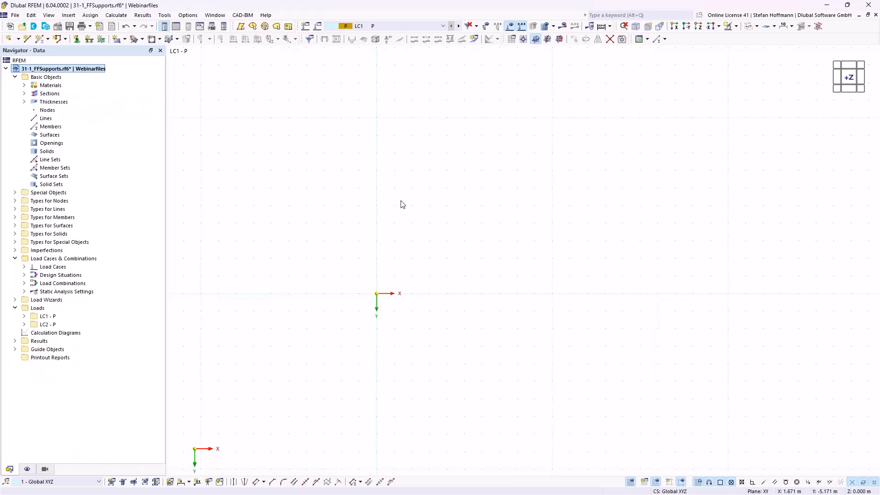
Create a rectangular Membrane surface, 1.0 mm thick in PES-PVC Typ I, from the origin to X 10 m, Y -10 m.
left_click(116, 39)
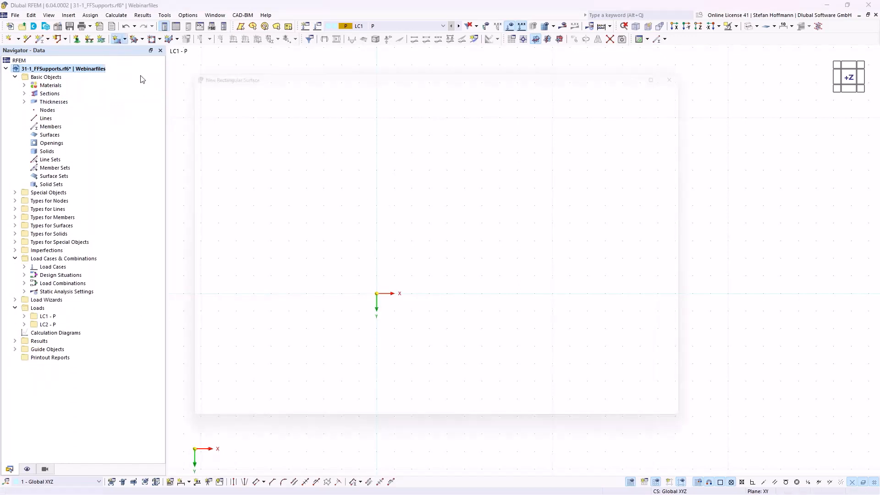
left_click(240, 126)
left_click(236, 157)
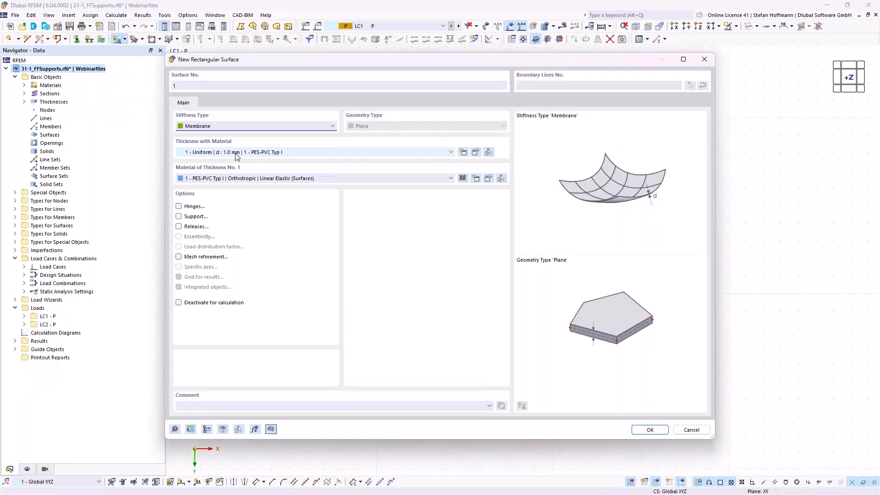
left_click(649, 430)
left_click(376, 293)
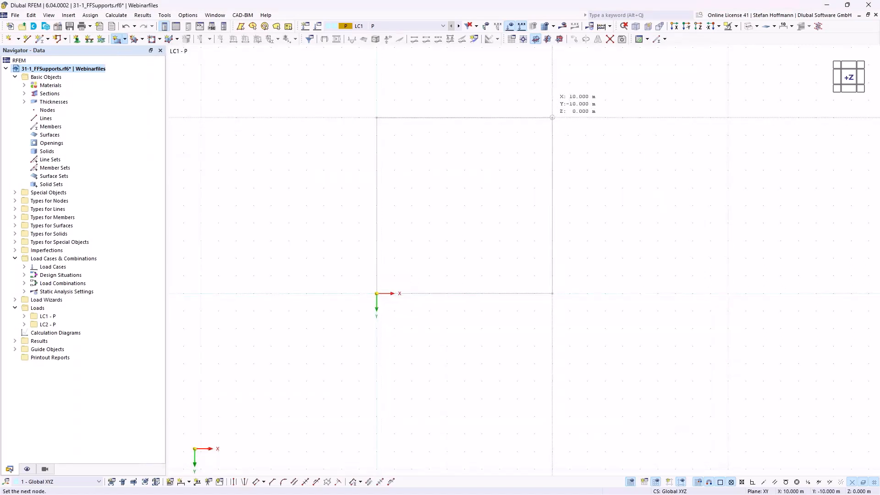
key("Escape")
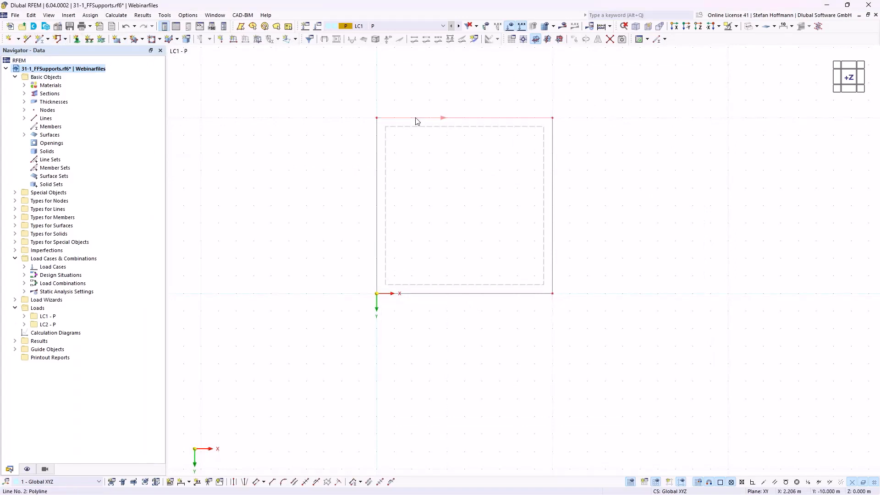
Draw a diagonal line from the corner at X 0, Y -10 m to X 10 m, Y 0 and divide the surface along it.
left_click(27, 39)
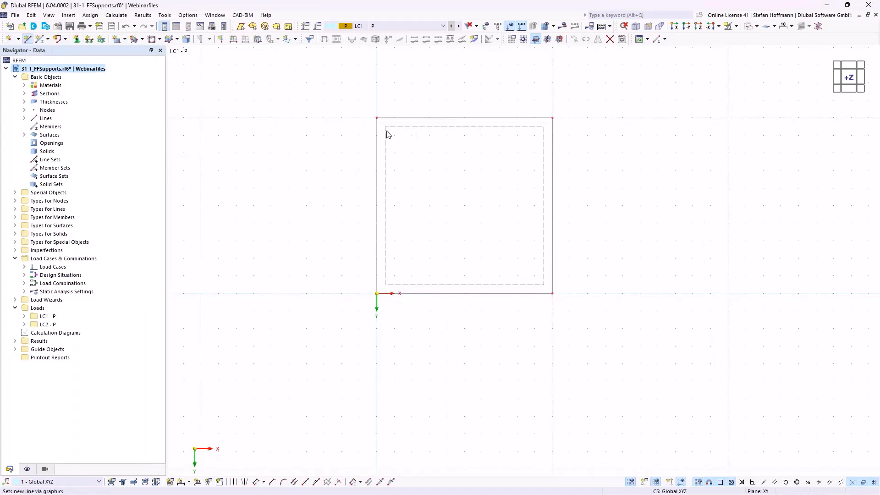
left_click(377, 117)
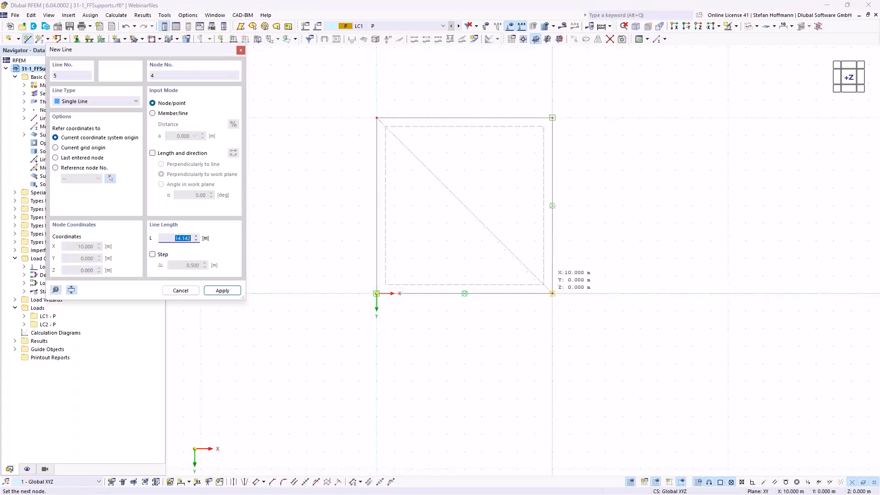
left_click(552, 293)
key("Escape")
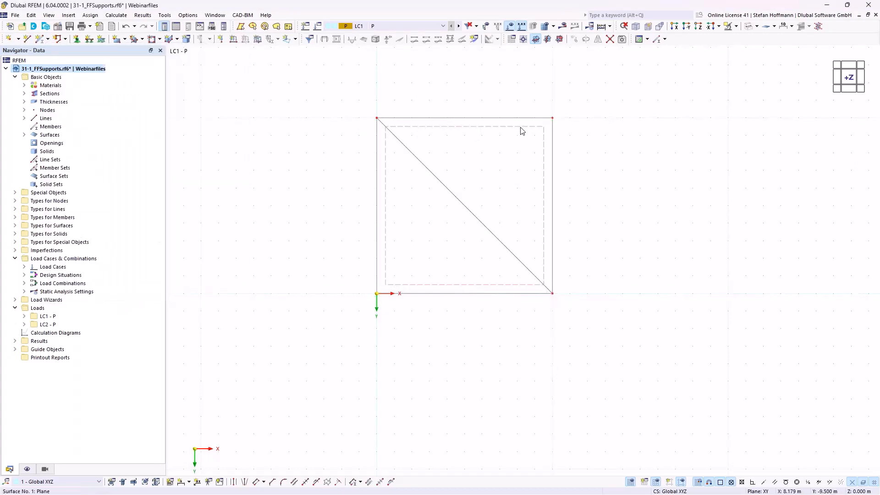
right_click(521, 132)
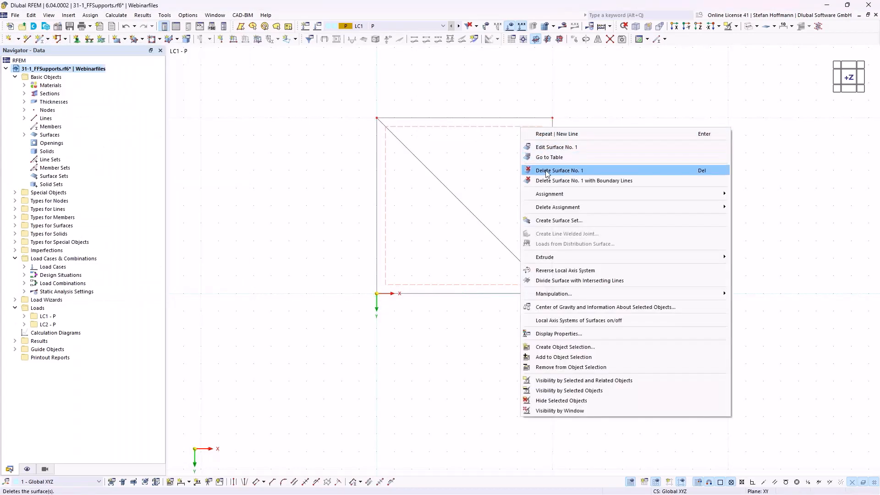
left_click(577, 282)
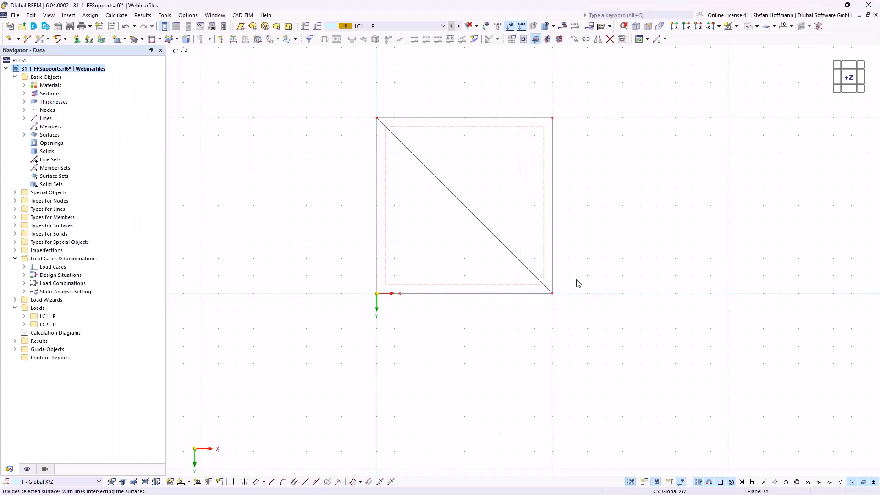
Give both triangular surfaces specific input axes, with the y-axis parallel to the diagonal line 5.
double_click(474, 209)
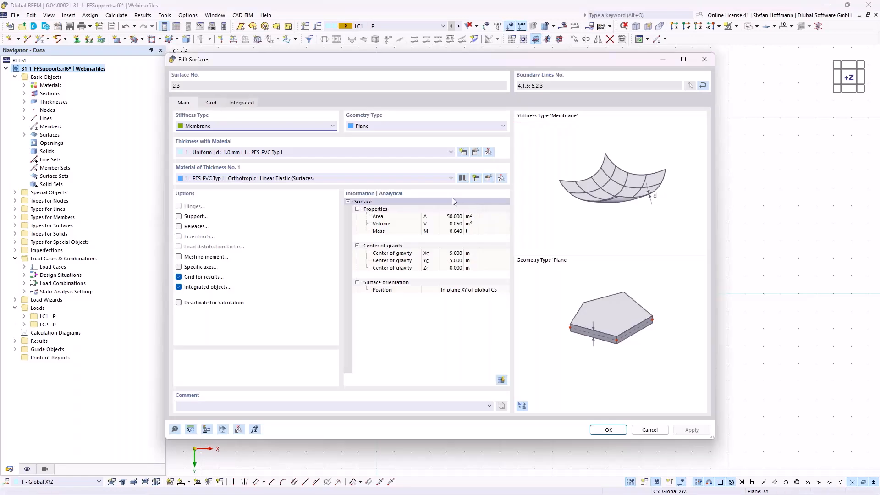
left_click(192, 270)
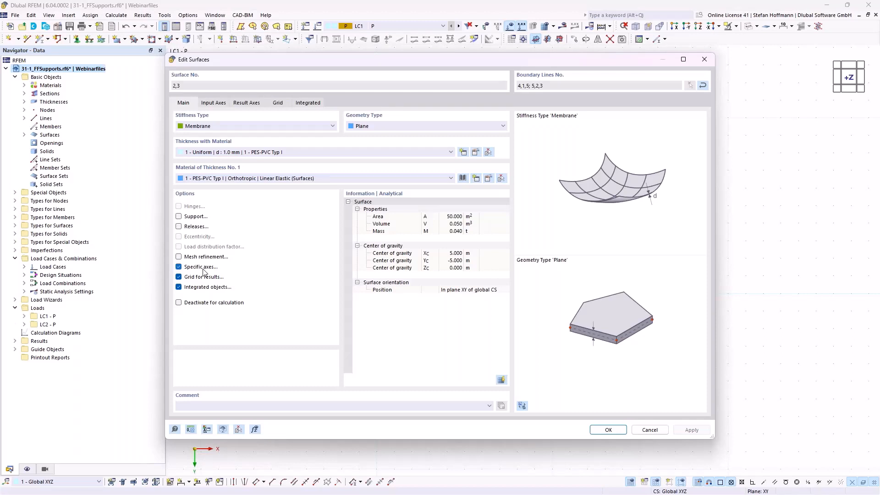
left_click(220, 107)
left_click(229, 129)
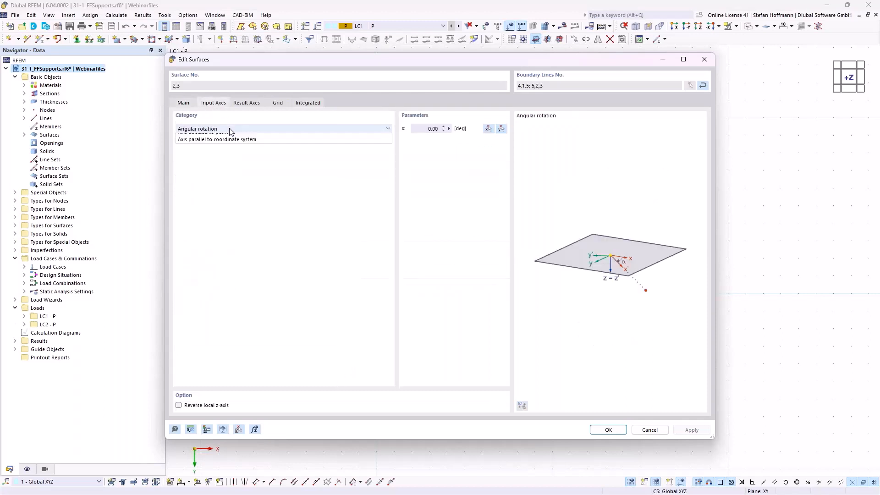
left_click(229, 144)
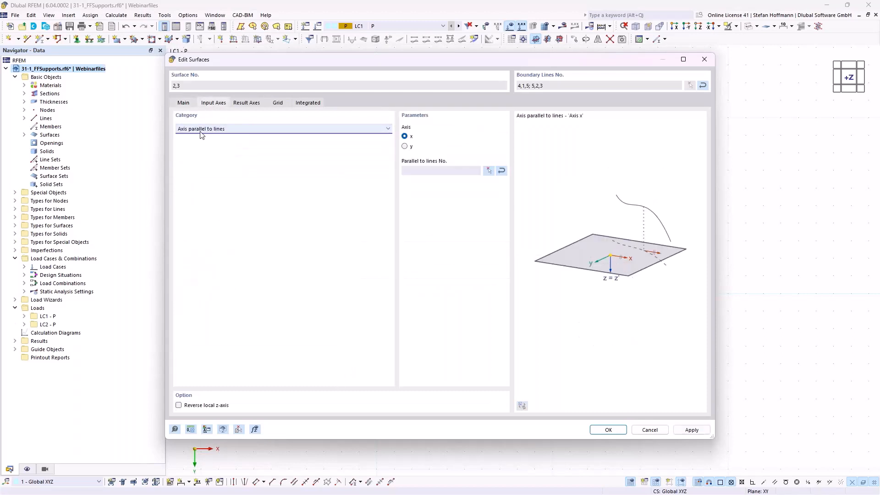
left_click(407, 146)
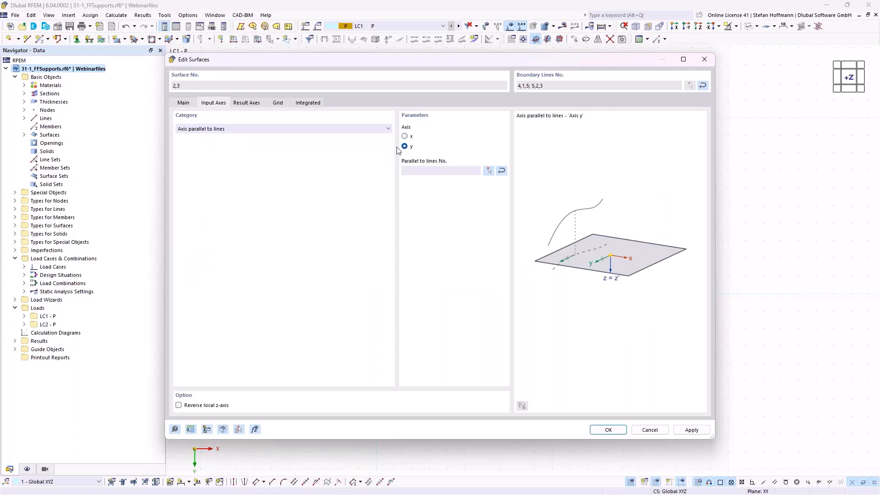
left_click(489, 170)
left_click(465, 208)
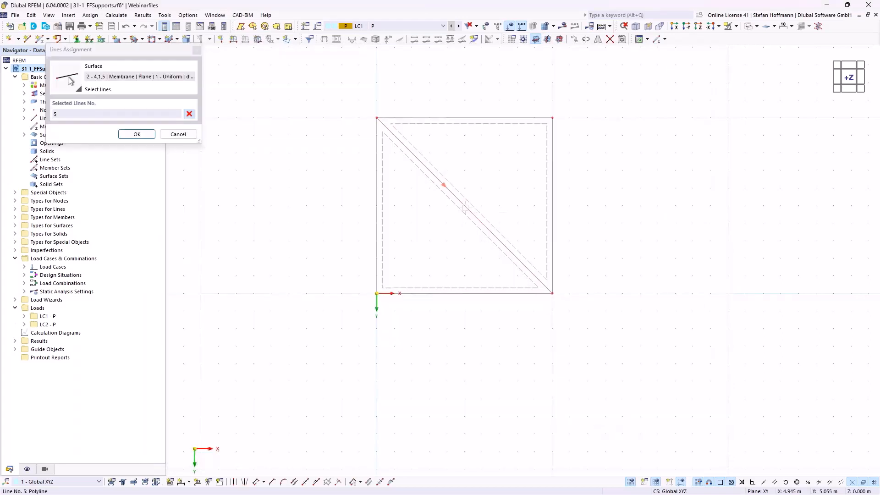
left_click(151, 134)
left_click(608, 429)
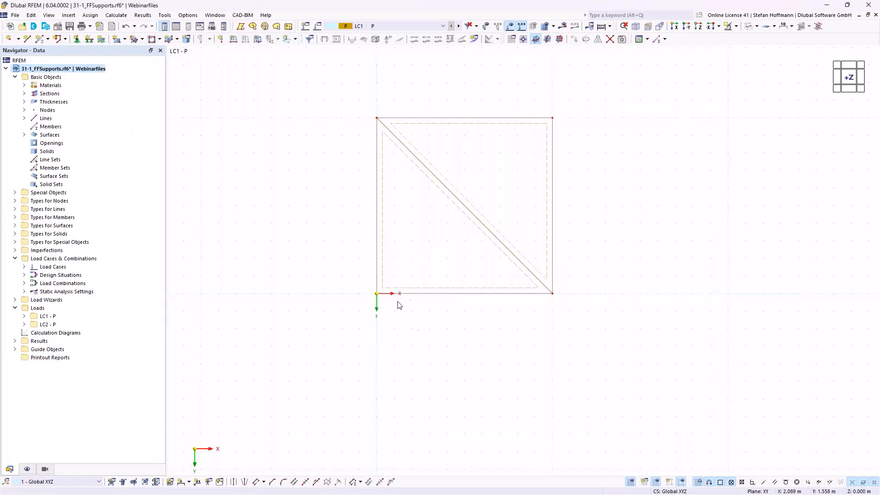
Assign members of type Cable with section Cable PE 30 to the four boundary lines of the membrane.
double_click(534, 122)
left_click_drag(395, 75, 436, 88)
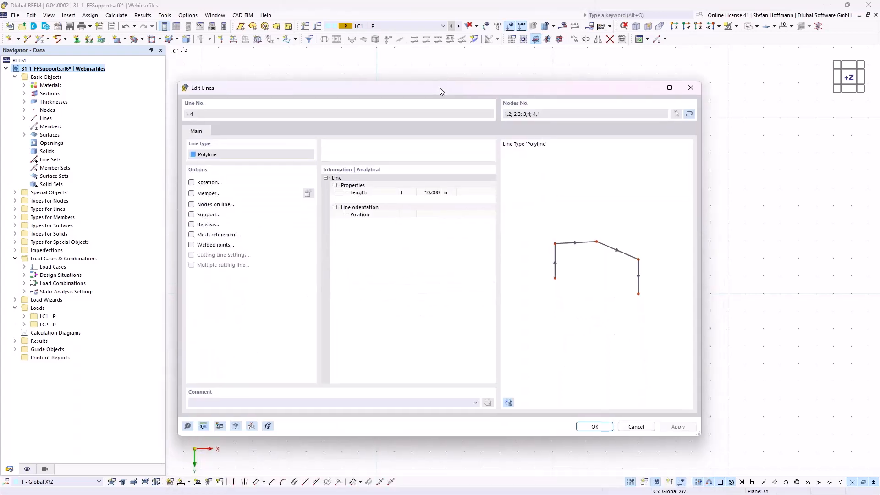
left_click(191, 193)
left_click(207, 127)
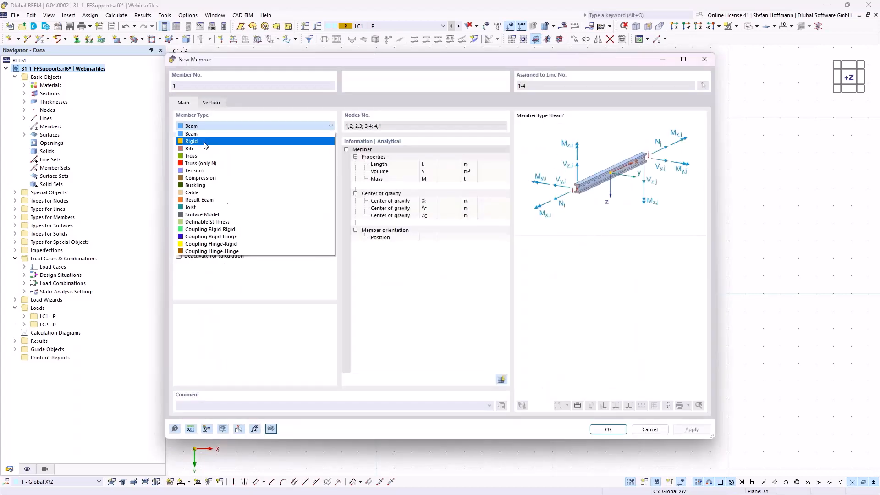
left_click(205, 193)
left_click(210, 102)
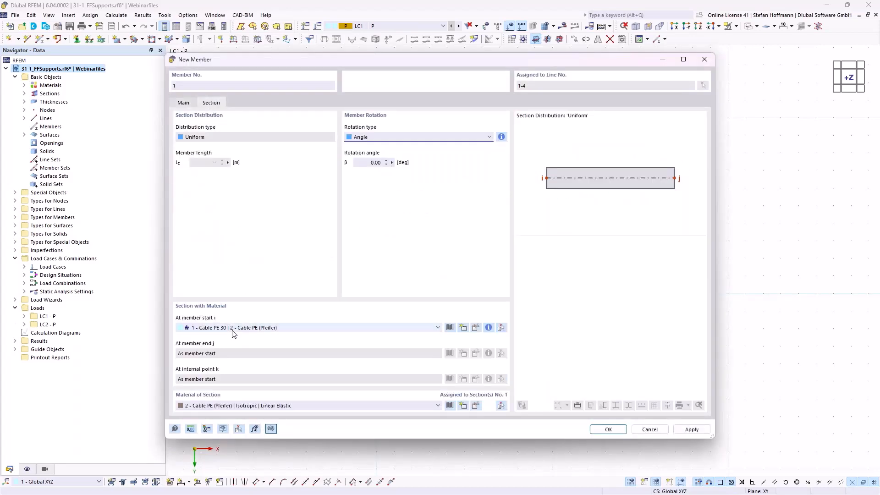
left_click(489, 328)
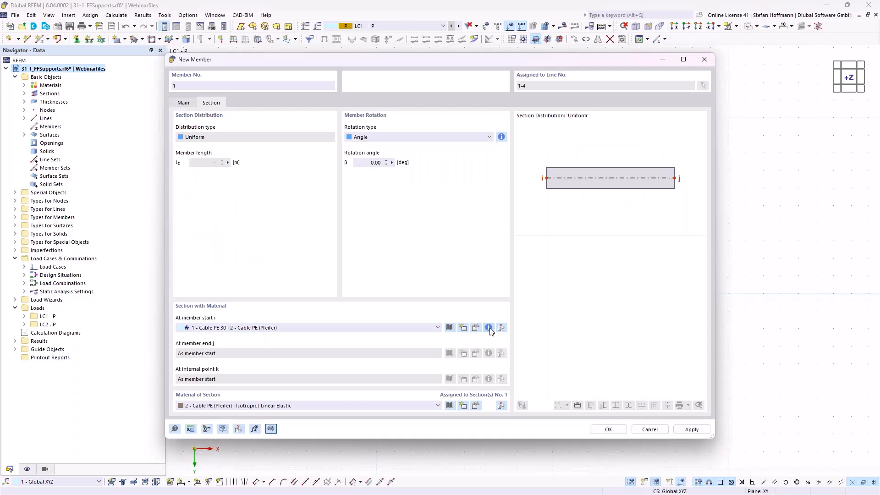
left_click(662, 403)
left_click(609, 429)
left_click(594, 427)
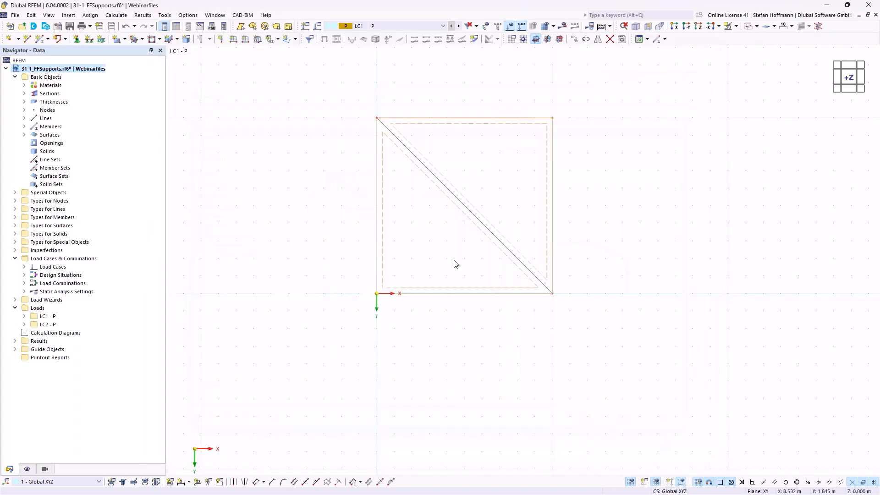
Raise the membrane corner nodes at the origin and diagonally opposite it to Z -5 m.
middle_click_drag(508, 285, 463, 150, "ctrl")
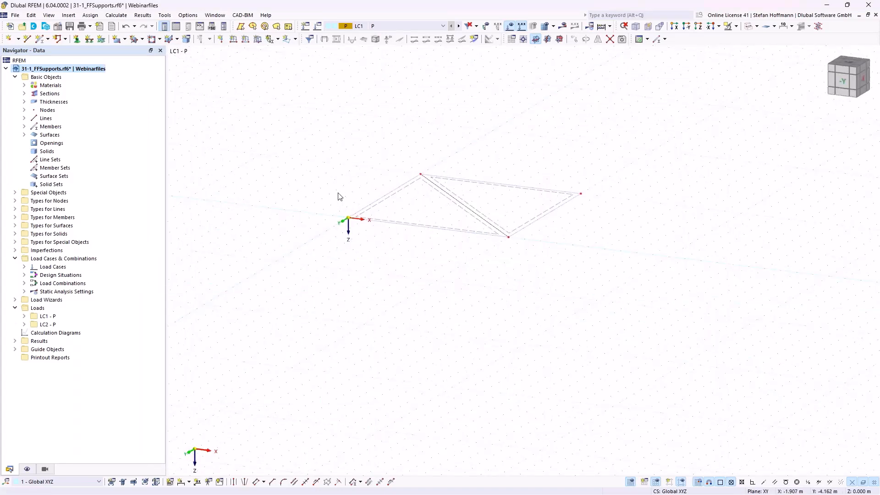
left_click_drag(565, 172, 589, 216)
double_click(581, 197)
left_click(391, 242)
type("-5")
key("Return")
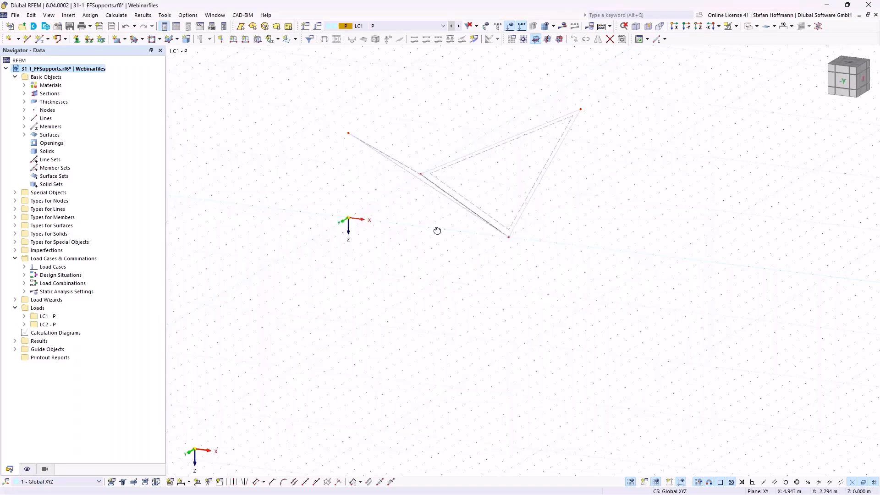
Start a new single member and set its member type to Truss (only N).
middle_click_drag(419, 254, 524, 191, "ctrl")
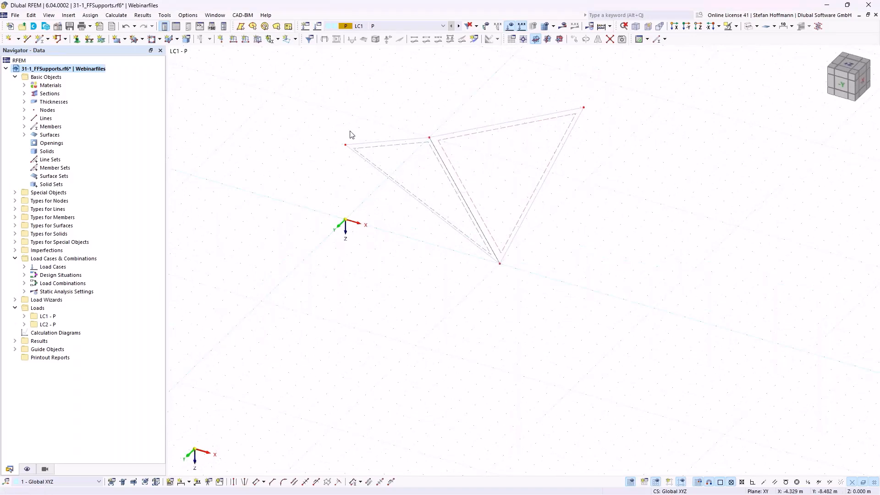
left_click(40, 39)
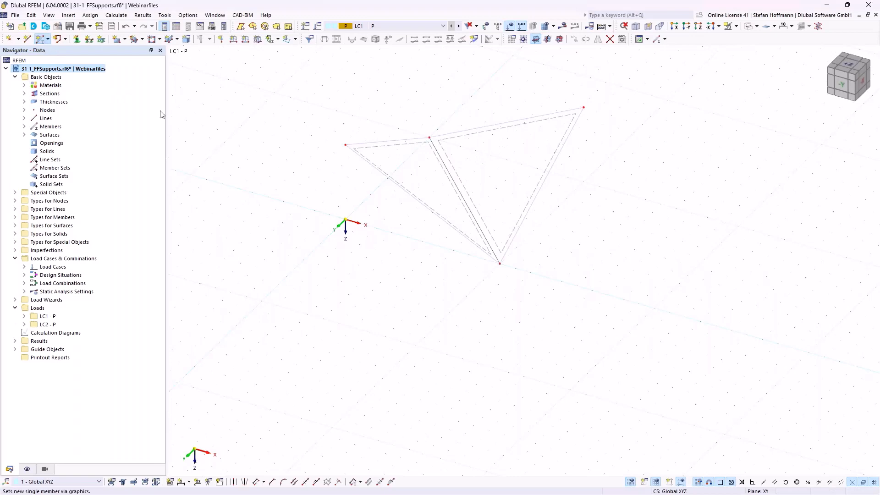
double_click(345, 213)
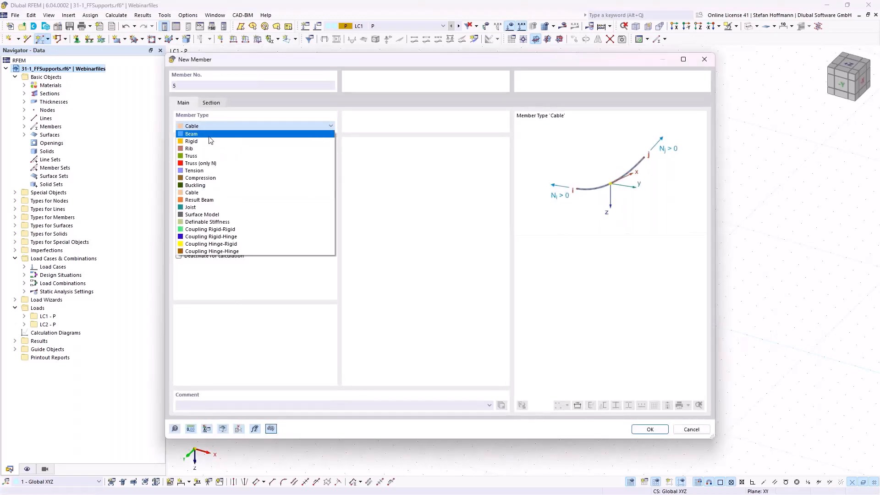
left_click(209, 135)
left_click(209, 127)
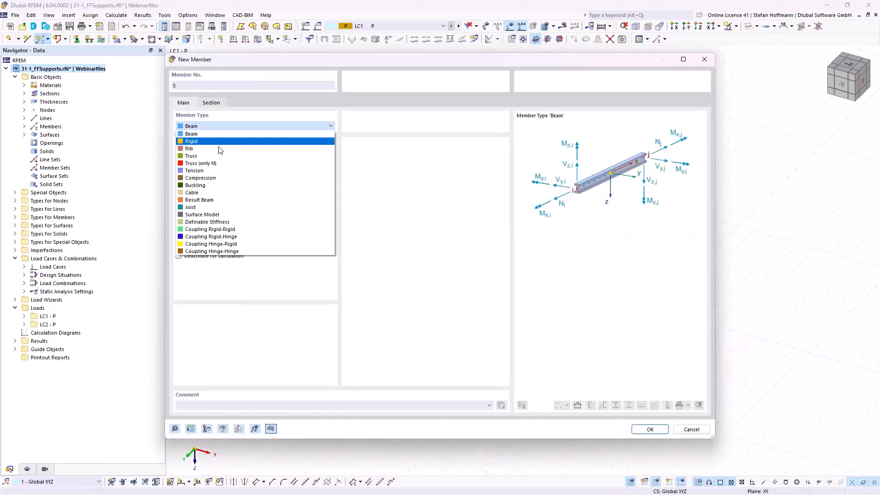
left_click(219, 167)
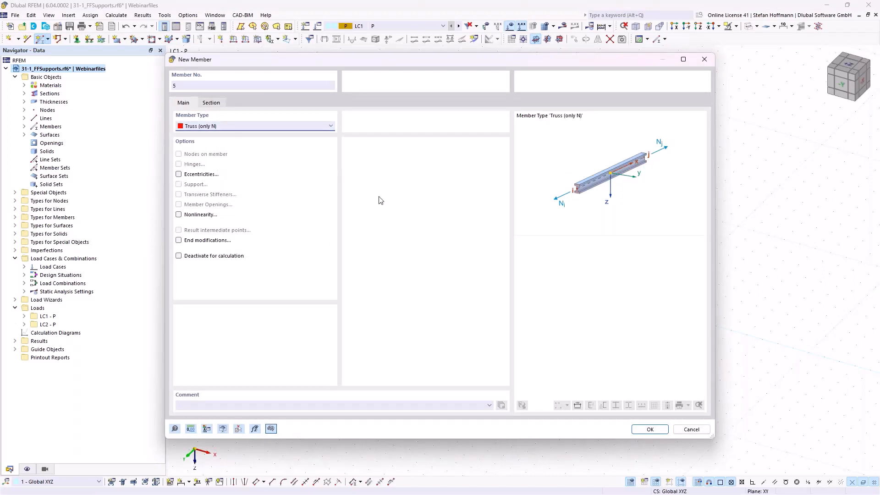
Look up the description of the Truss (only N) member type in the online manual's Members chapter.
left_click(310, 127)
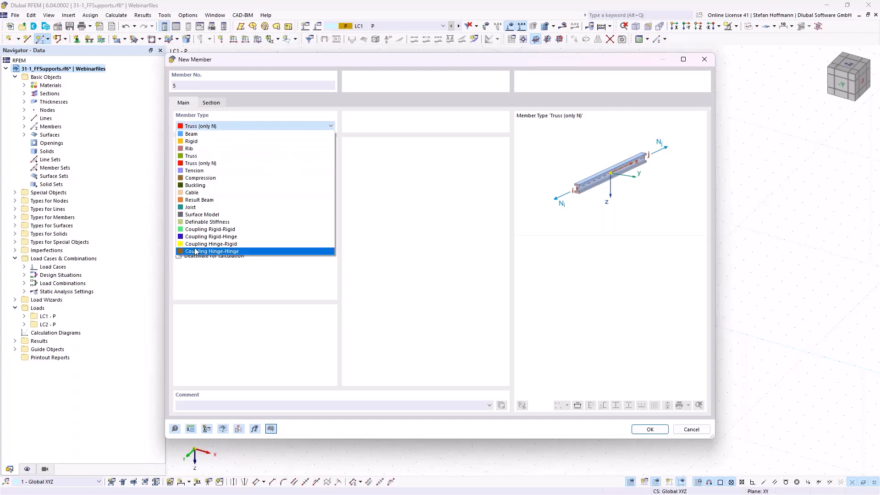
left_click(424, 178)
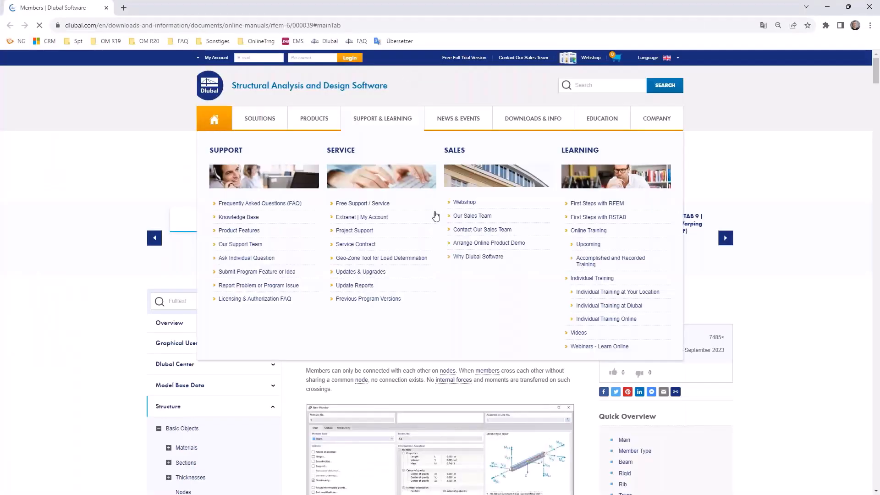
scroll(468, 256, "down", 3)
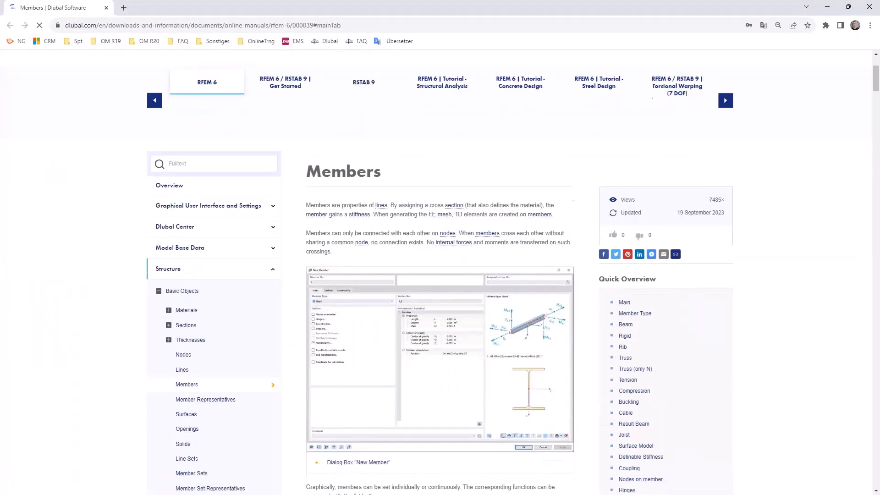
left_click(451, 191)
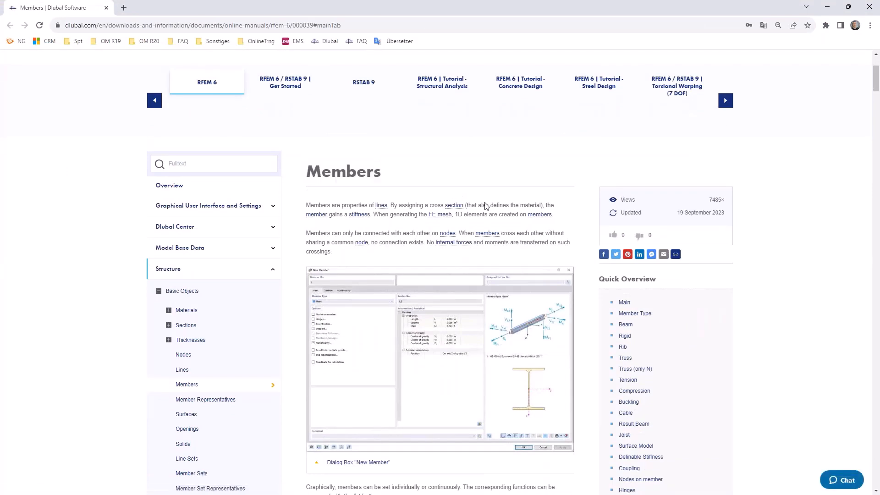
left_click(640, 368)
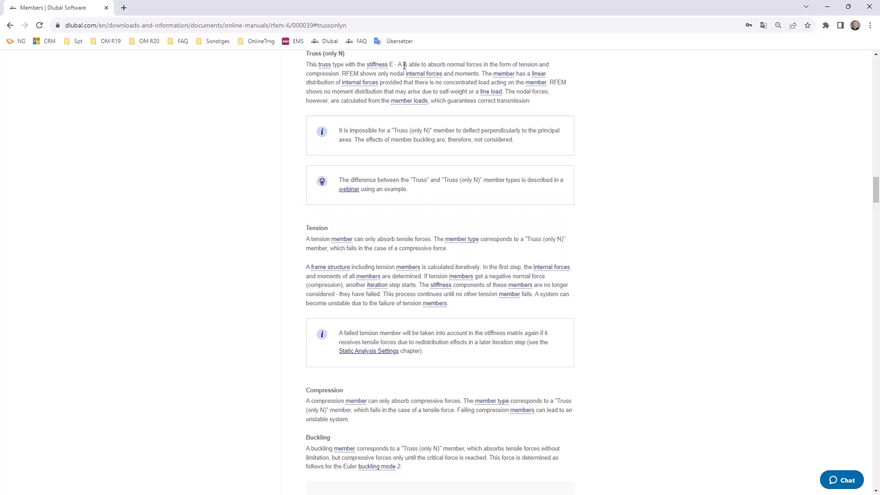
left_click_drag(415, 66, 491, 65)
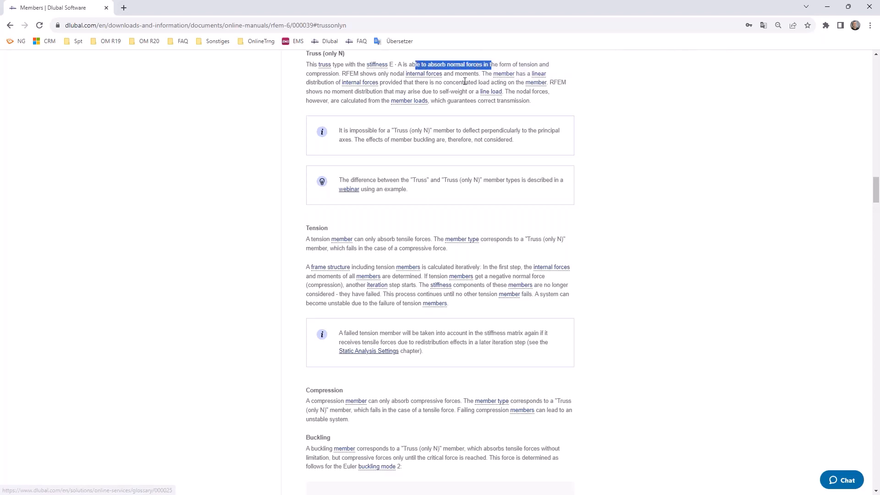
left_click(827, 6)
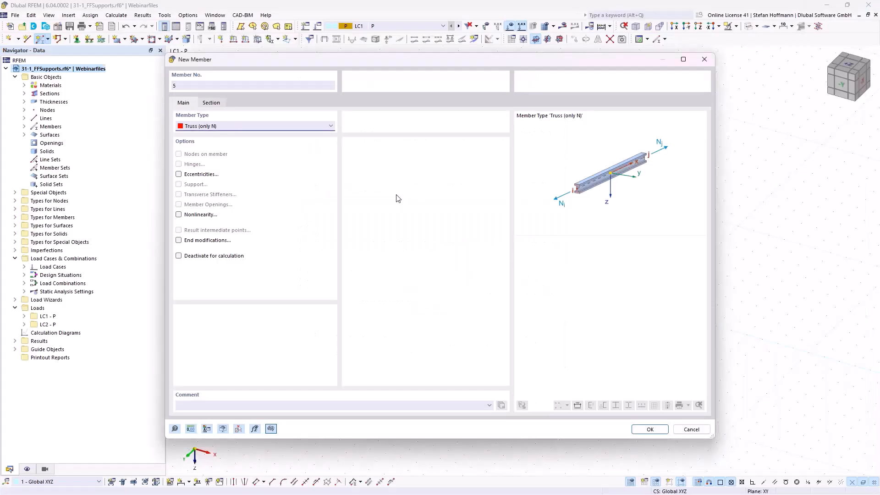
Give the truss member section SHS 60x3 in EN AW-6061 T6 and place it vertically between the raised corner and the origin.
left_click(315, 127)
left_click(289, 125)
left_click(222, 103)
left_click(271, 327)
left_click(263, 343)
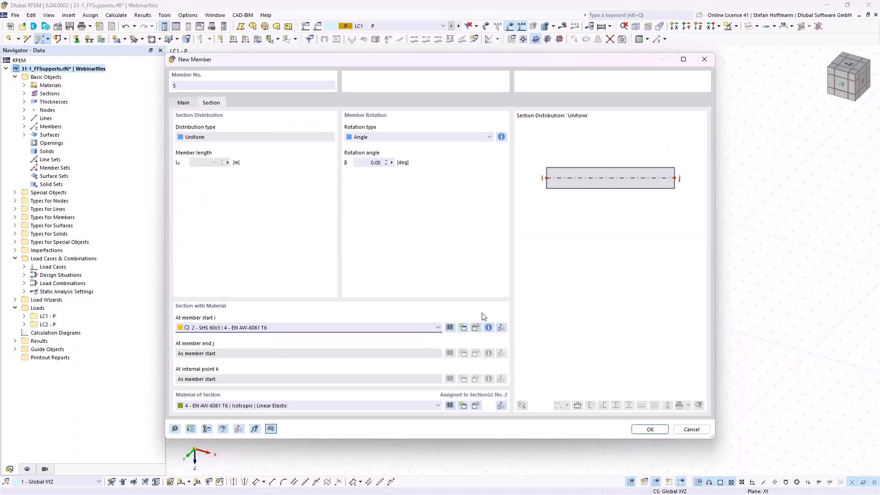
left_click(650, 429)
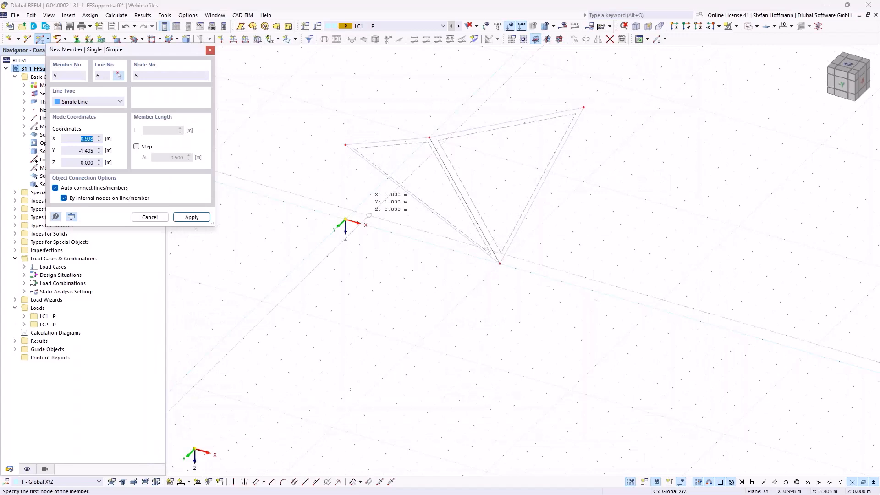
left_click(345, 145)
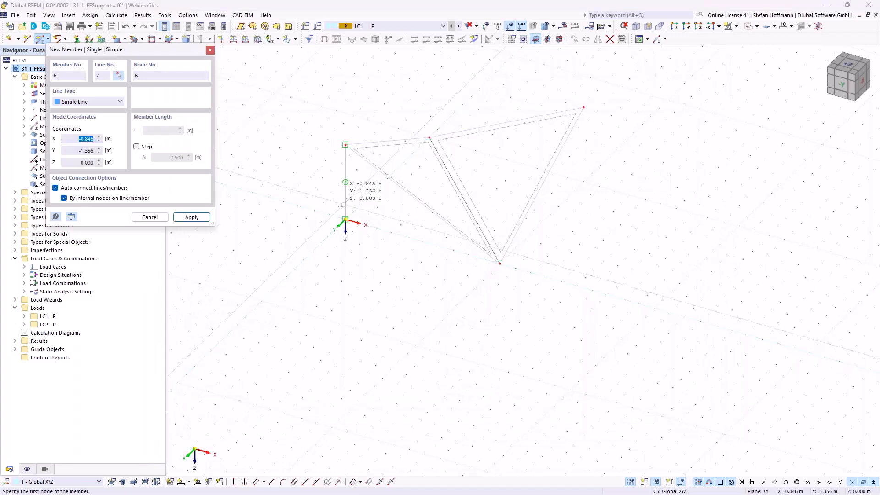
left_click(345, 220)
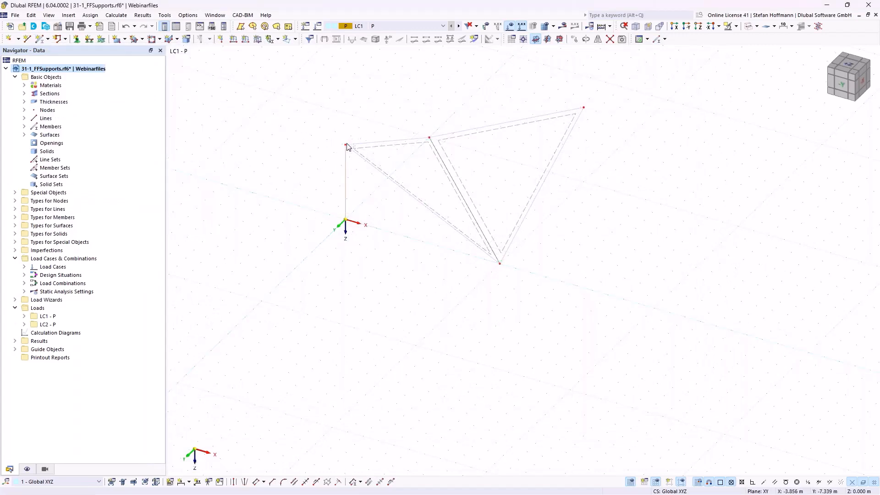
Copy the vertical truss member to the opposite raised corner, using the rendered display, and return to the wireframe display.
left_click(746, 27)
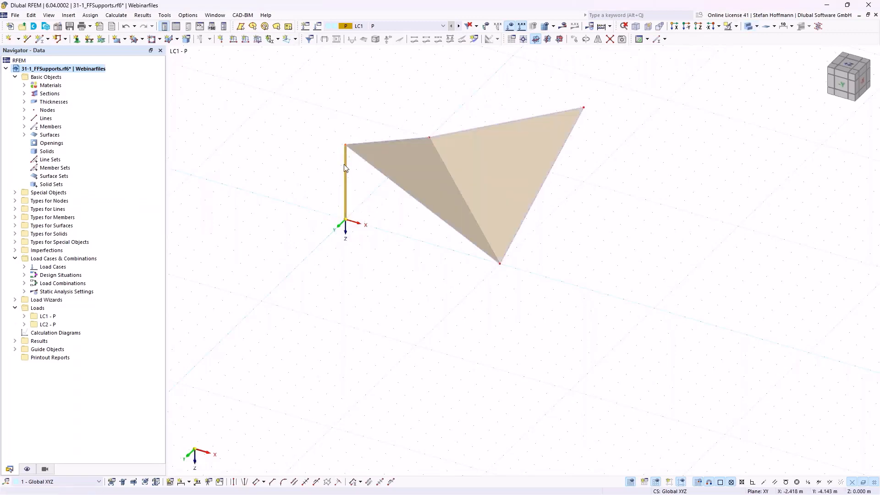
left_click_drag(618, 135, 583, 108, "ctrl")
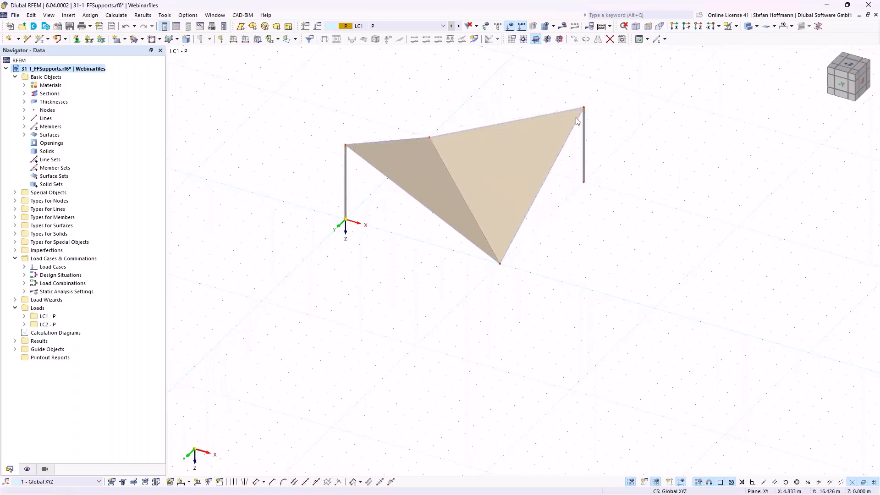
left_click(750, 27)
left_click(751, 26)
left_click_drag(305, 198, 367, 246)
left_click(367, 247)
Start a new single member with its Cable type and Cable PE 30 section adopted from existing edge cable member 4.
middle_click_drag(323, 254, 344, 269, "ctrl")
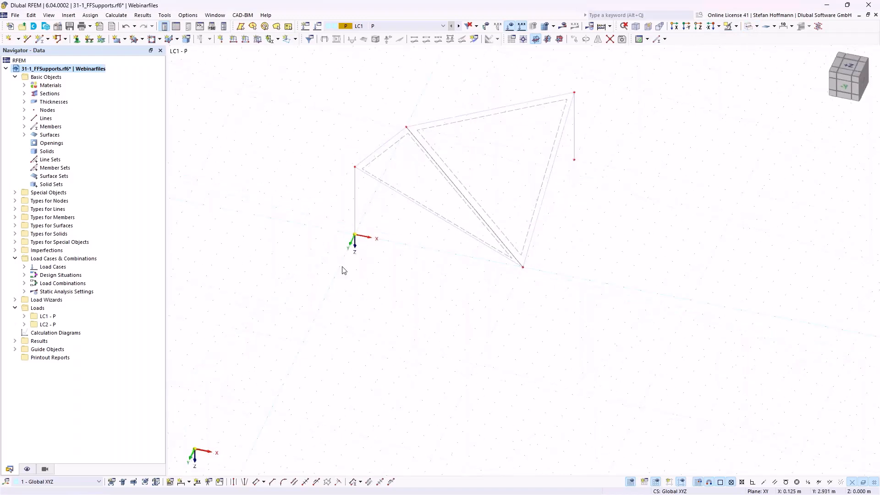
left_click(39, 43)
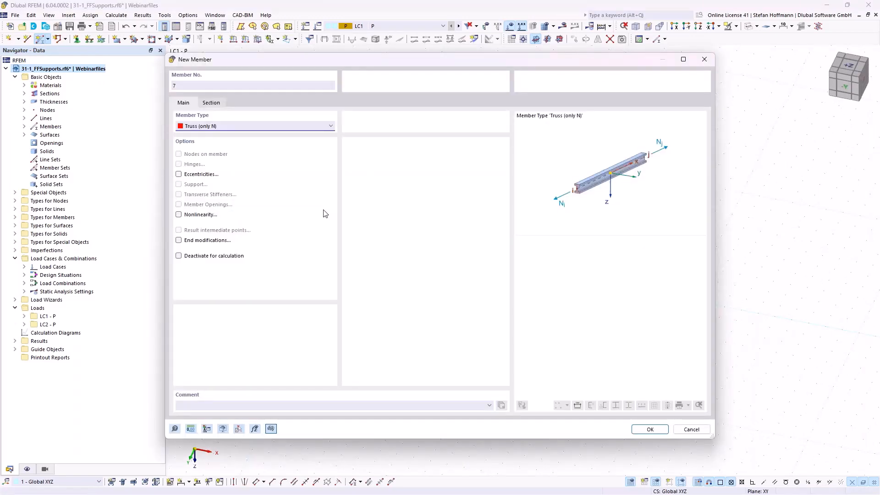
left_click(238, 428)
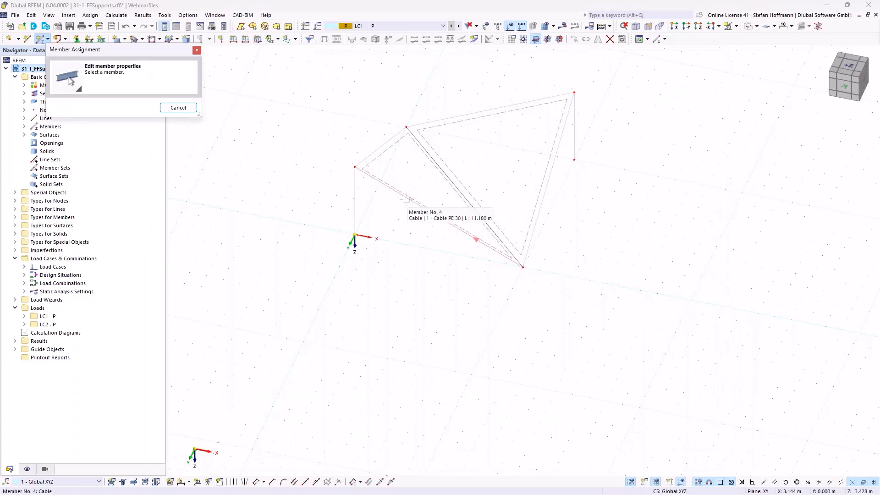
left_click(406, 199)
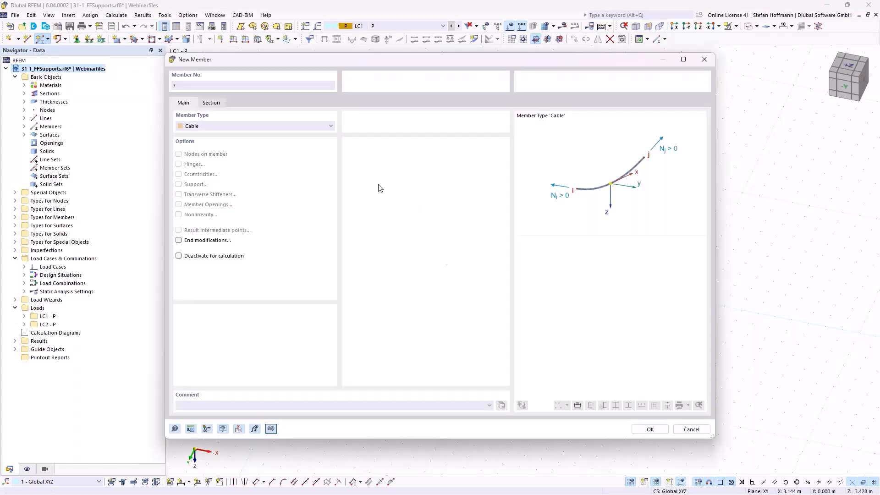
left_click(210, 103)
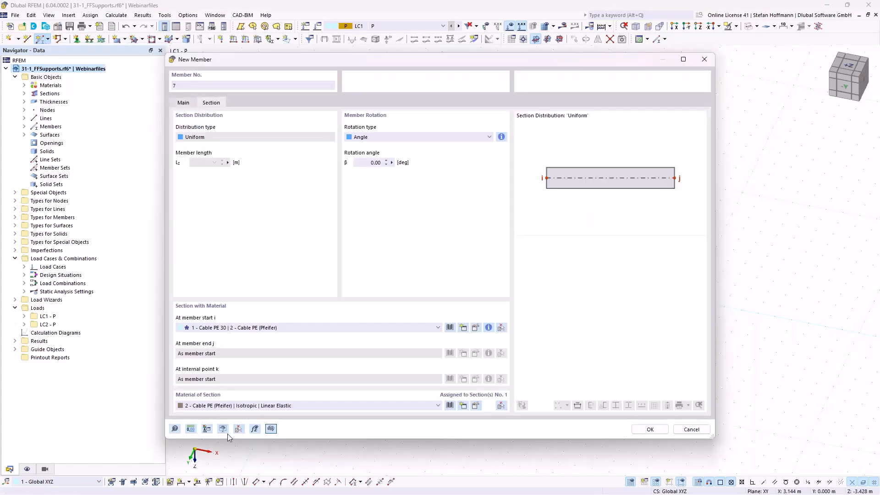
left_click(663, 432)
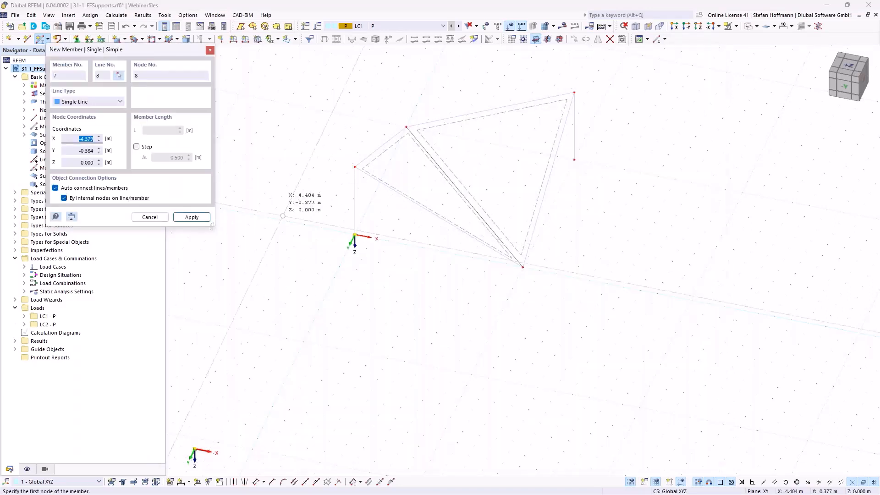
Draw two guy cables from the top of the column at the origin to the ground along negative X and positive Y.
left_click(354, 167)
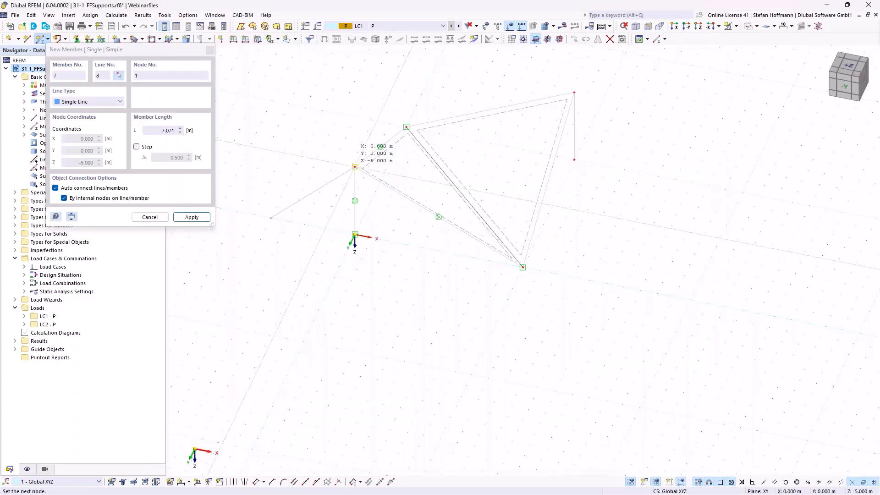
left_click(329, 288)
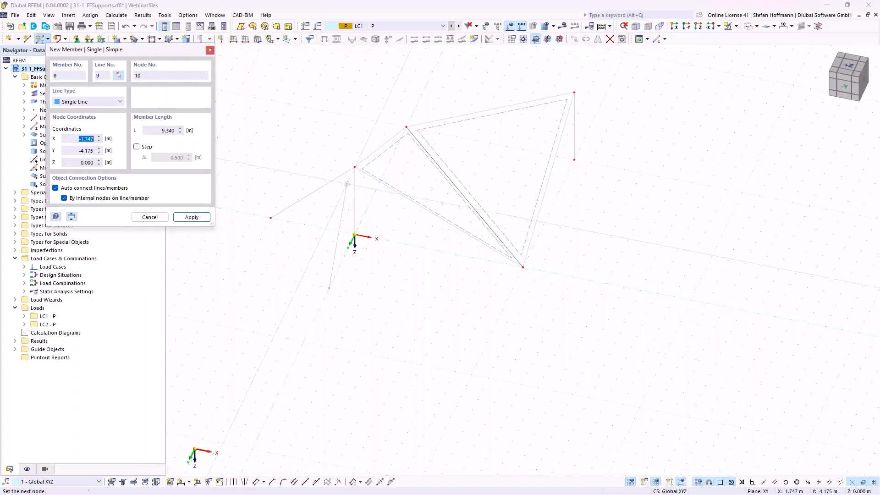
key("Escape")
Assign the hinged nodal support type 1 (Gelenkig) to base nodes 5, 8 and 9.
left_click_drag(376, 309, 389, 321)
left_click(77, 38)
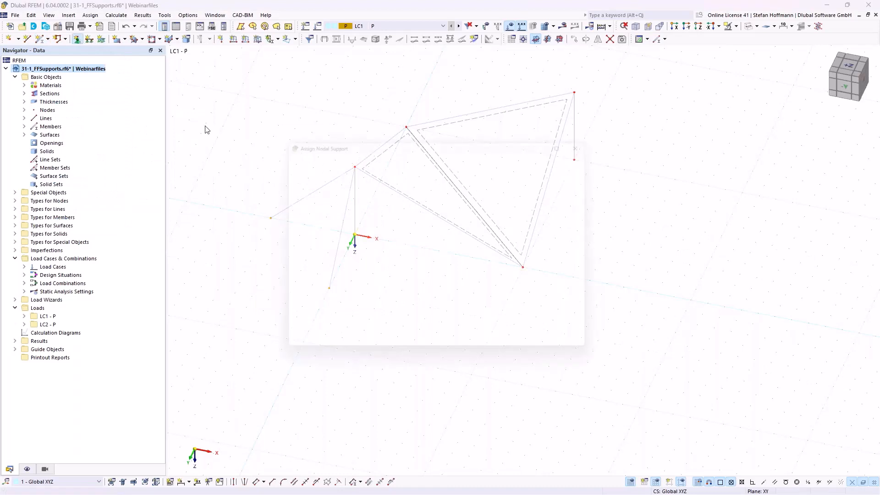
left_click(500, 351)
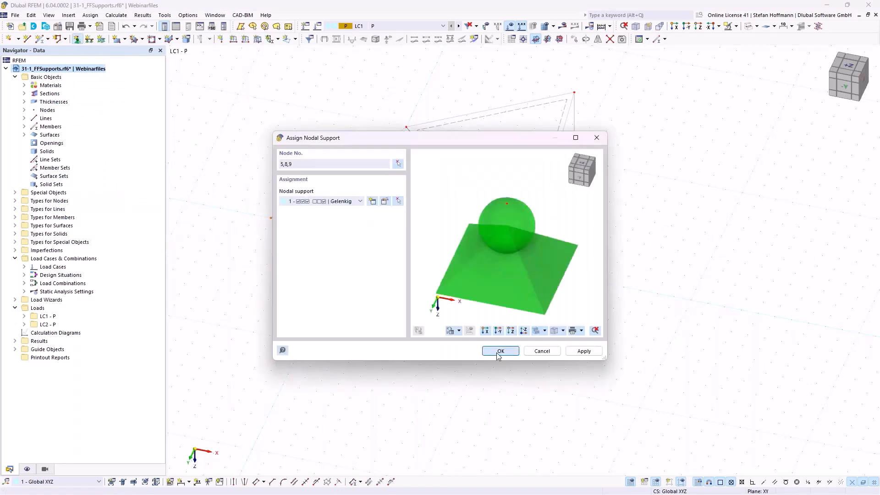
Copy the two guy cables with their base supports by rotating them 180° about the Z axis through X 5.000, Y -5.000, Z 0.000 m.
middle_click_drag(375, 314, 357, 292, "ctrl")
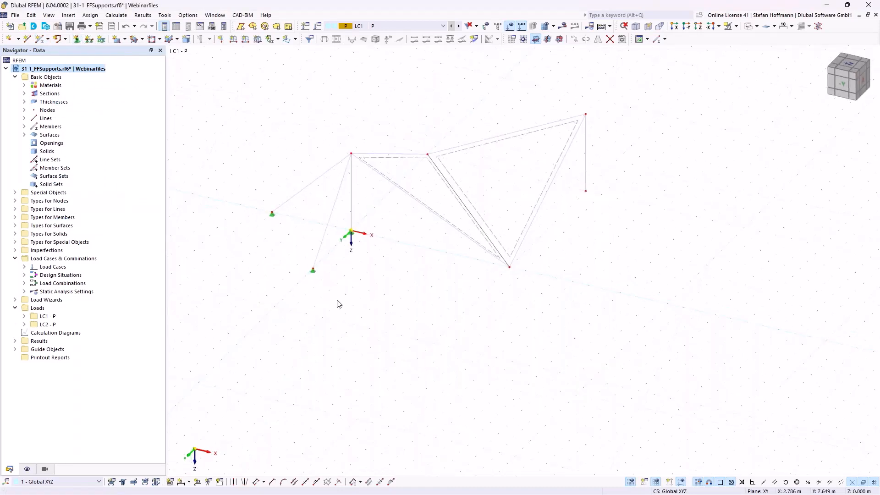
left_click_drag(325, 297, 256, 185)
left_click(586, 39)
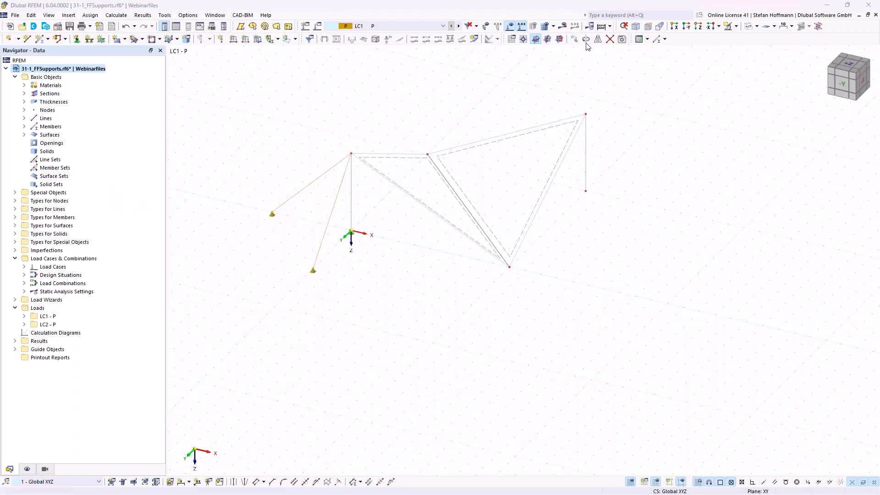
left_click(326, 168)
double_click(428, 179)
key("Tab")
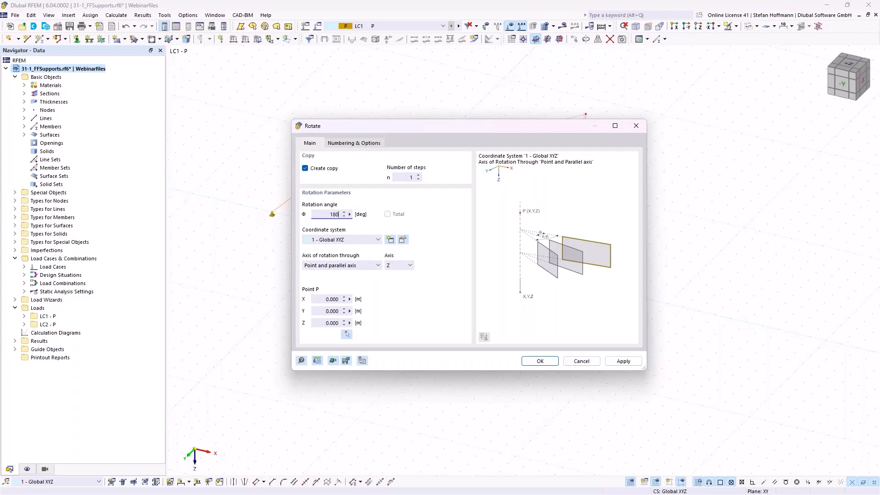
left_click(347, 334)
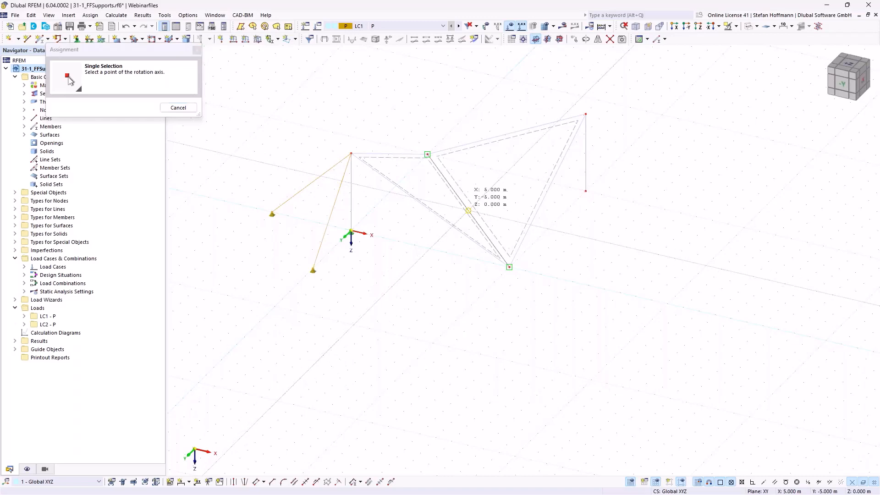
left_click(467, 211)
left_click(512, 362)
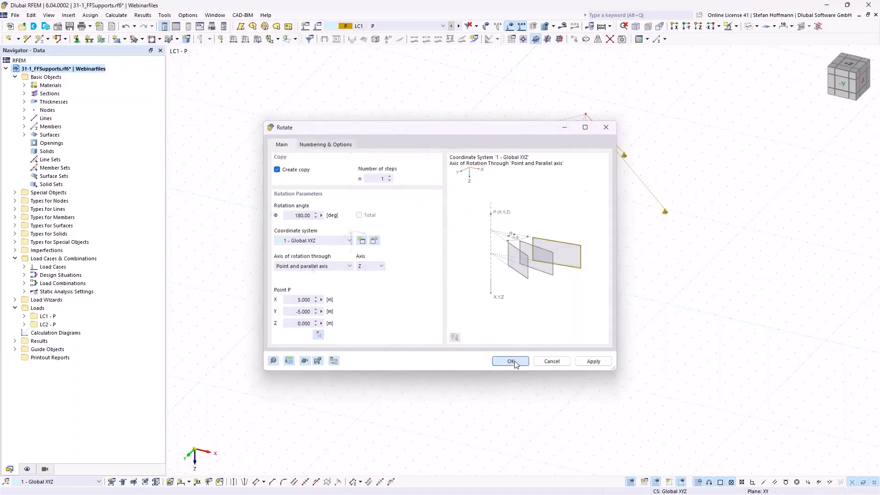
Assign nodal support type 1 (Gelenkig) to column base node 7.
left_click(77, 39)
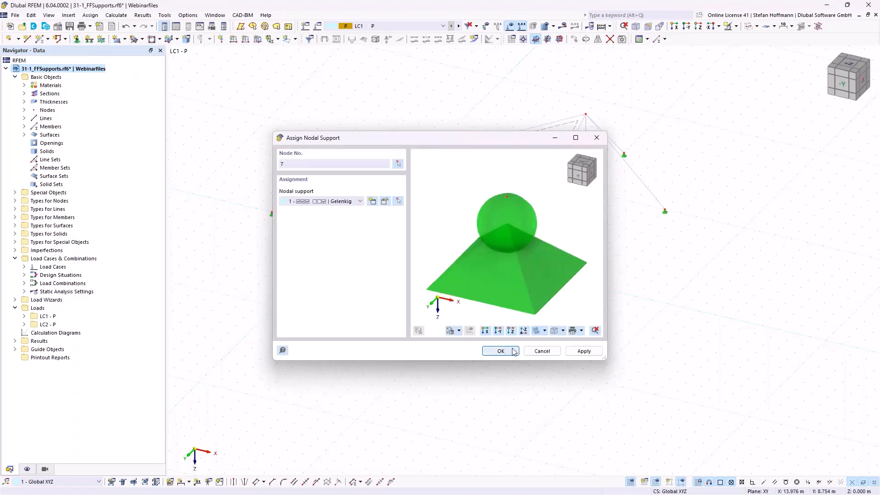
left_click(507, 351)
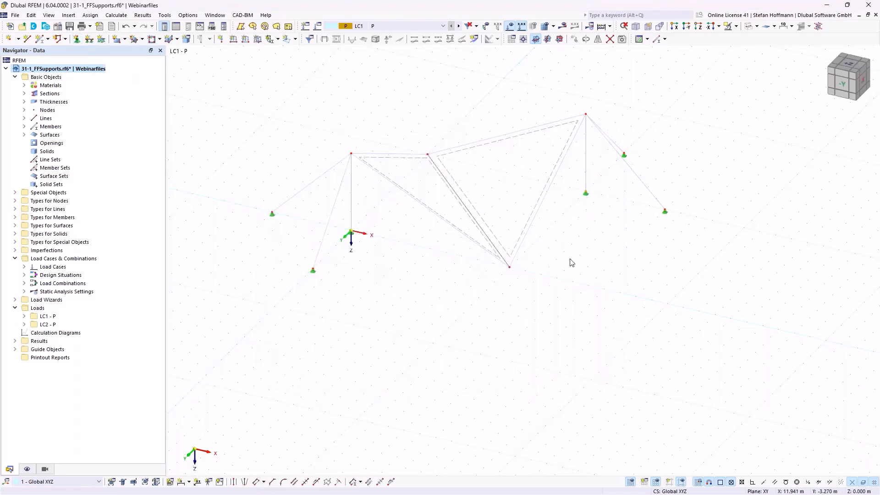
Assign nodal support type 6, restrained in X and Y with nonlinearity None, to the raised corner nodes 1 and 3.
middle_click_drag(538, 260, 460, 269)
left_click_drag(267, 137, 287, 160)
left_click_drag(493, 108, 521, 132)
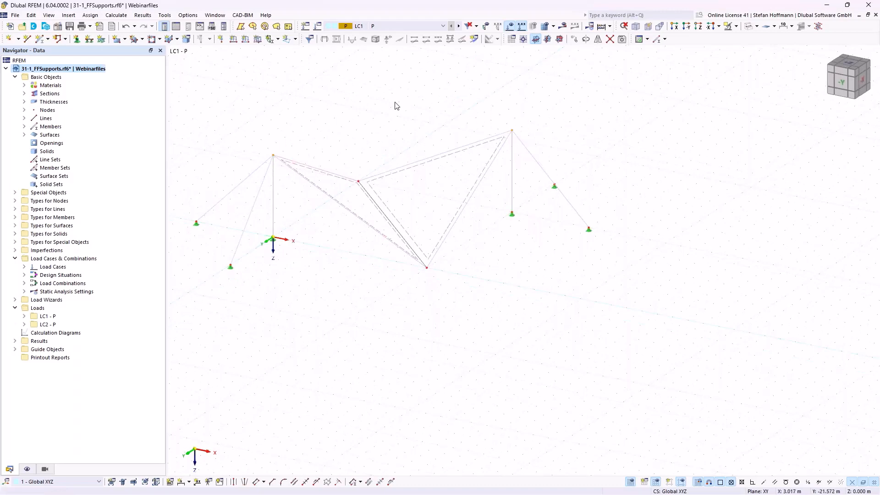
left_click(76, 39)
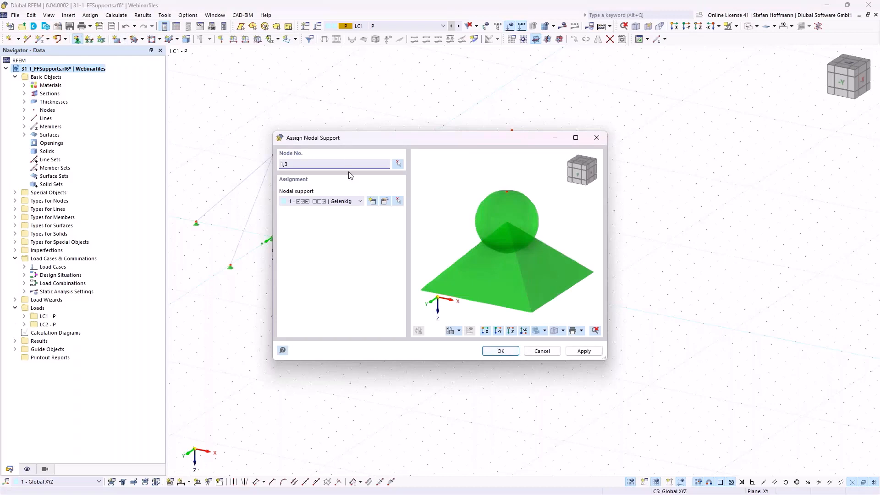
left_click(347, 202)
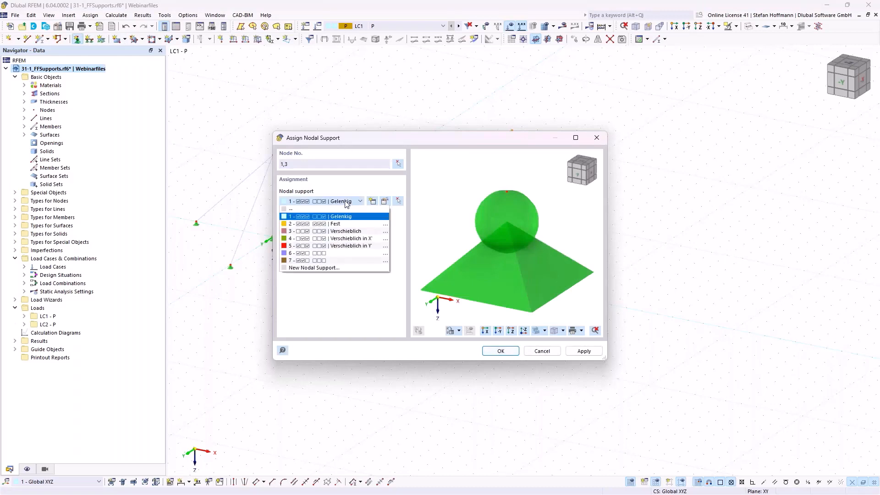
left_click(348, 258)
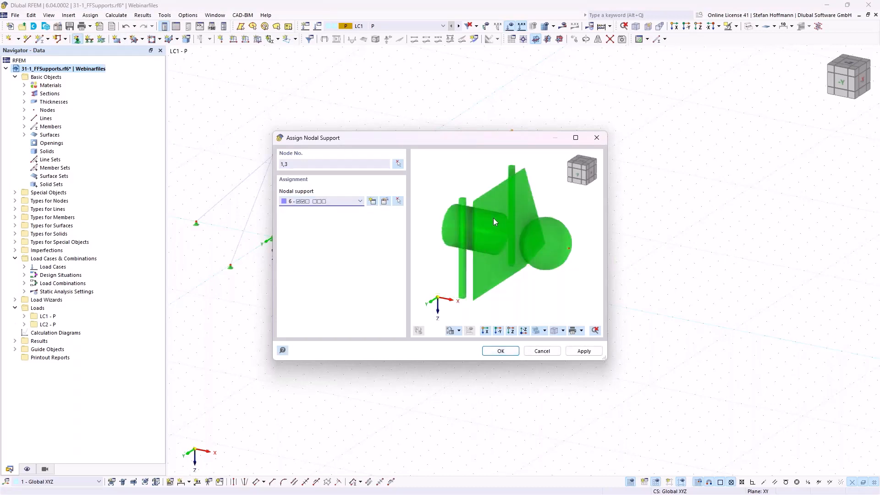
left_click(385, 203)
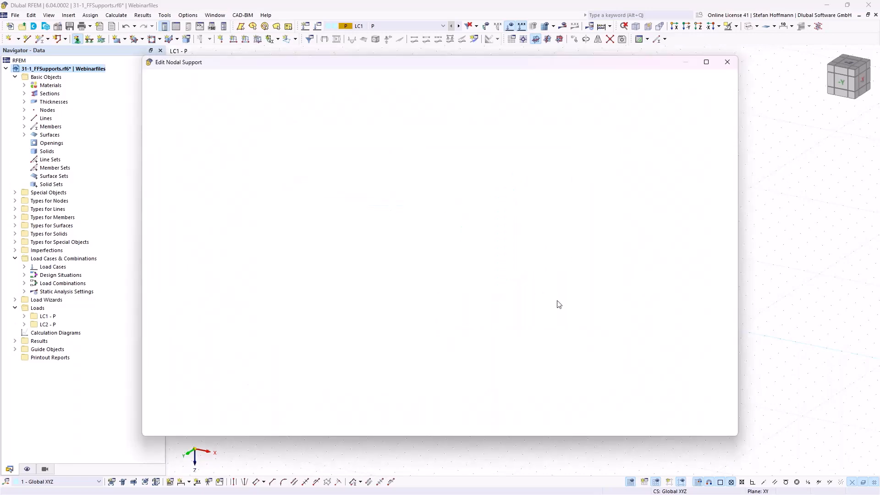
left_click(435, 166)
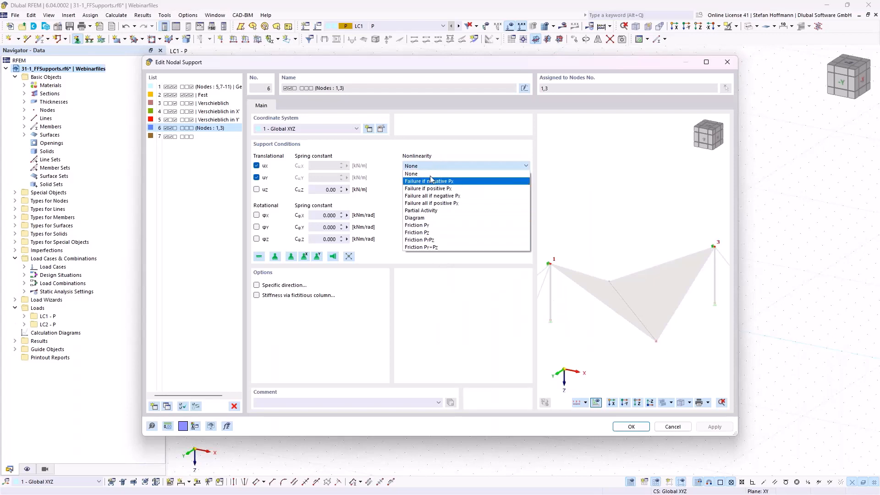
left_click(430, 174)
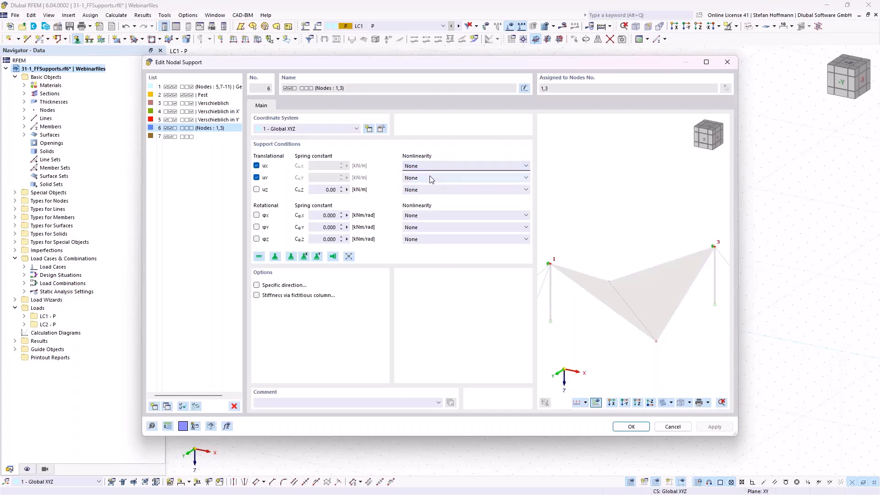
left_click(636, 427)
left_click(501, 351)
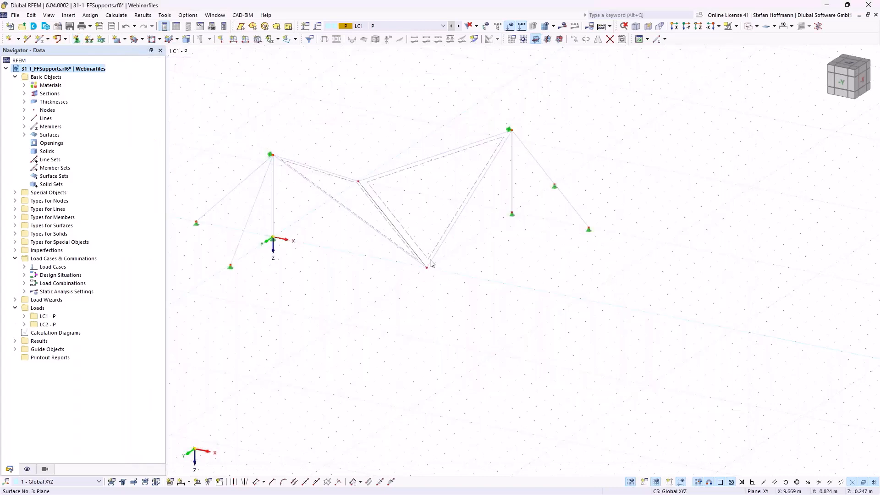
Apply a form-finding surface load to membrane surfaces 2 and 3 in LC1 with nx and ny of 1.
middle_click_drag(433, 275, 442, 291, "ctrl")
left_click_drag(424, 173, 359, 206)
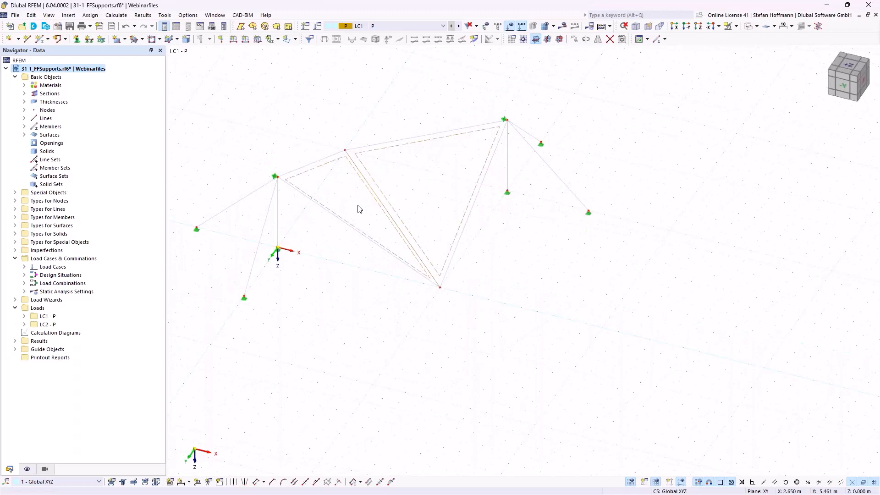
left_click(259, 41)
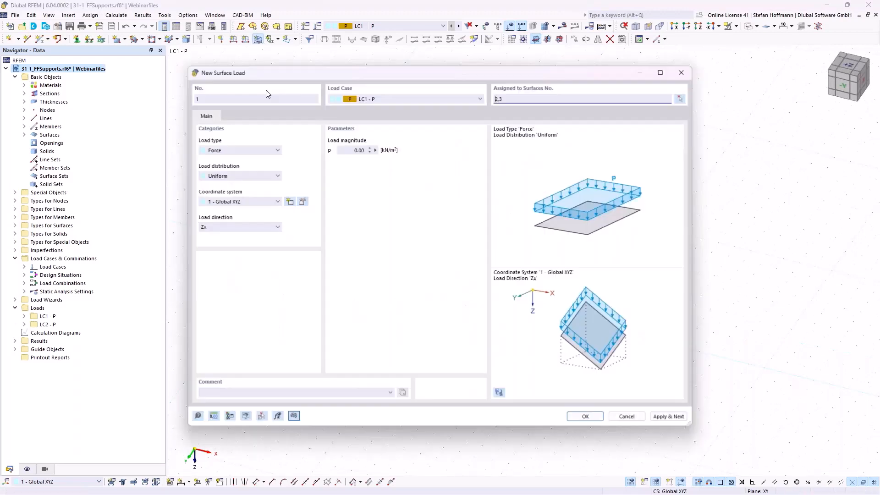
left_click(239, 154)
left_click(233, 195)
double_click(364, 201)
type("1")
double_click(346, 224)
type("1")
left_click(586, 416)
Create a new structure modification for load case LC1 without the partial safety factor and with deactivation of supports on nodes enabled.
middle_click_drag(397, 206, 415, 216, "ctrl")
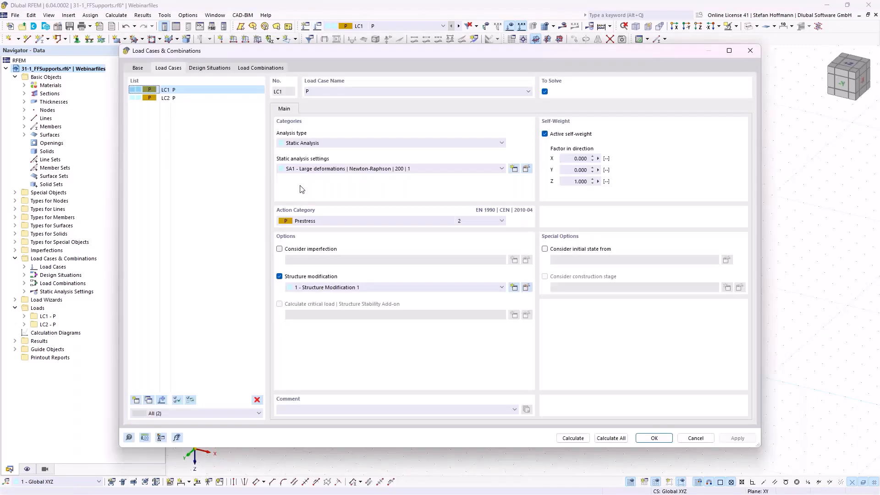
left_click(306, 277)
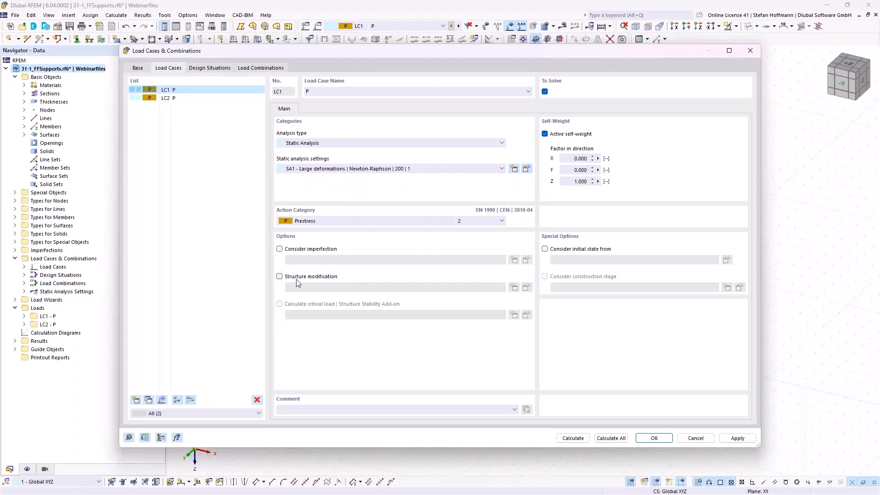
left_click(290, 278)
left_click(513, 288)
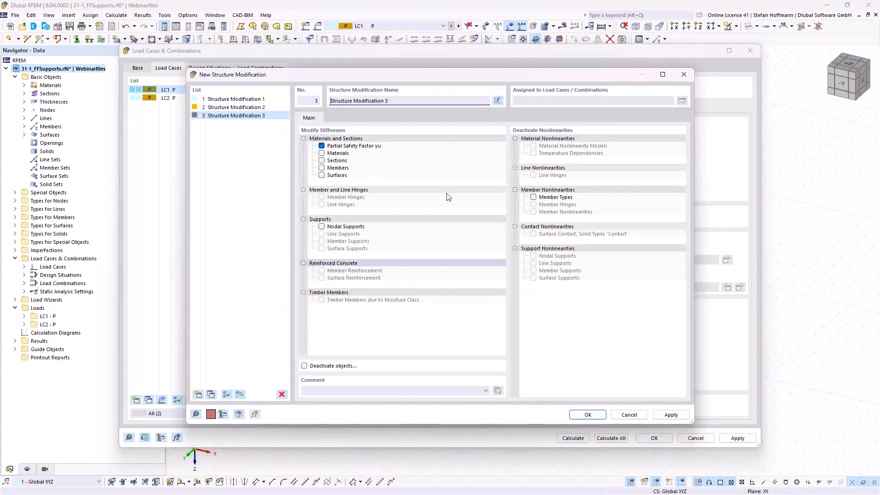
left_click(321, 145)
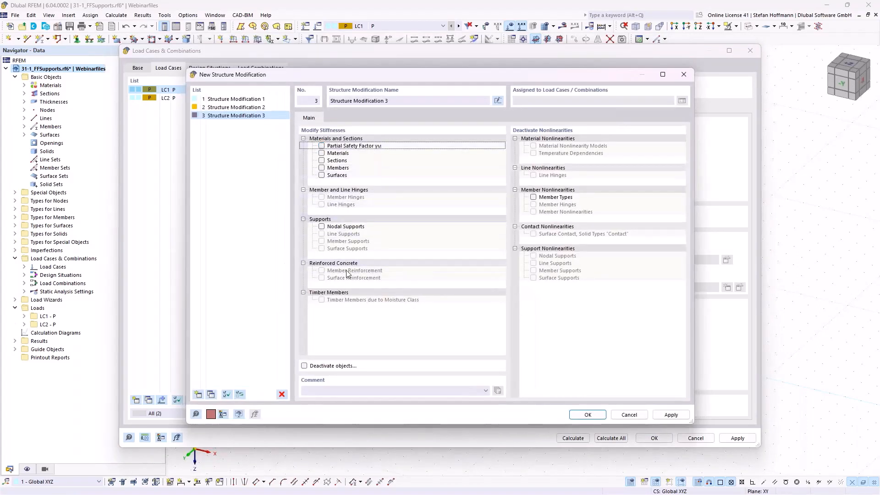
left_click(304, 365)
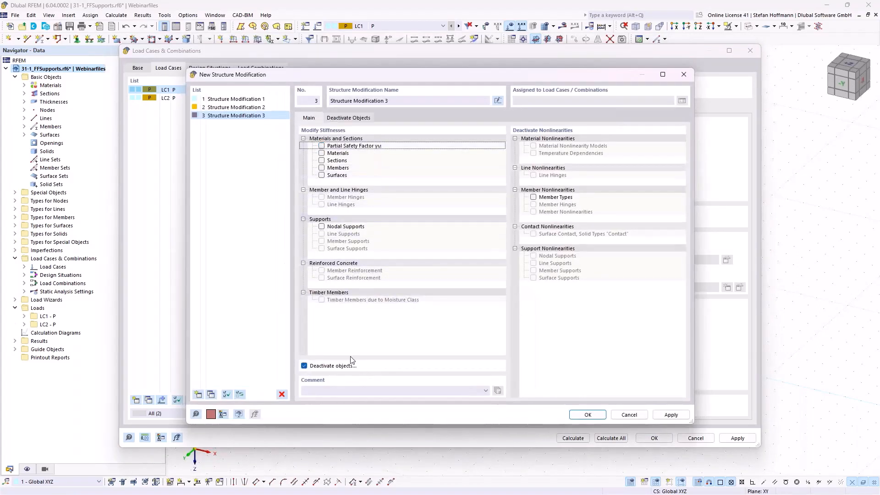
left_click(349, 118)
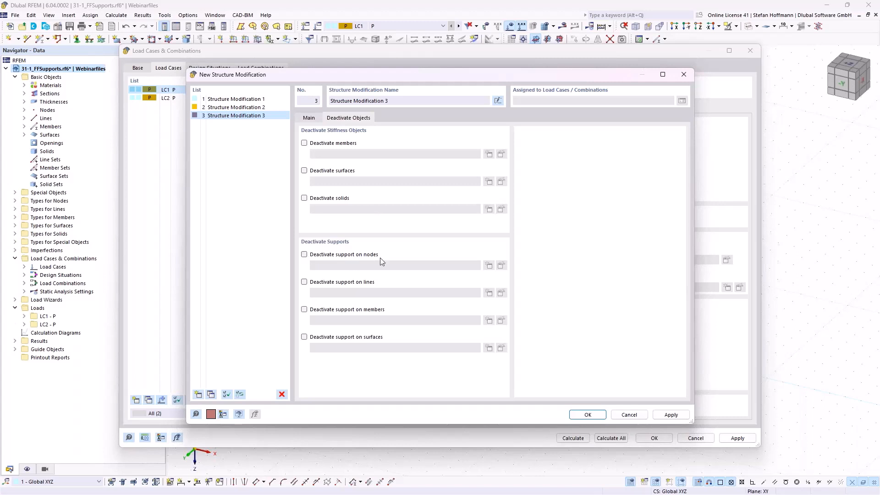
left_click(320, 255)
Define a new node object selection with Node No. equal to 1,3 for the deactivated supports, and save the structure modification.
left_click(489, 266)
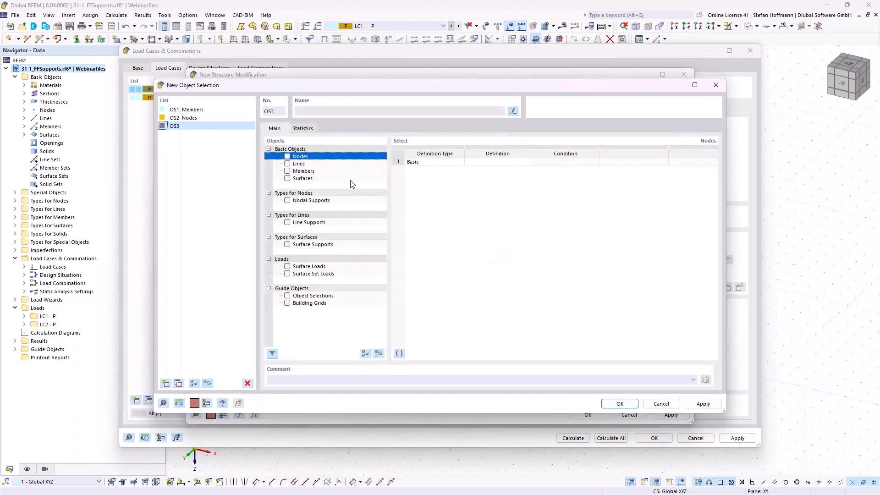
left_click(287, 156)
left_click(535, 164)
left_click(526, 163)
left_click(527, 163)
left_click(508, 175)
left_click(558, 163)
left_click(610, 162)
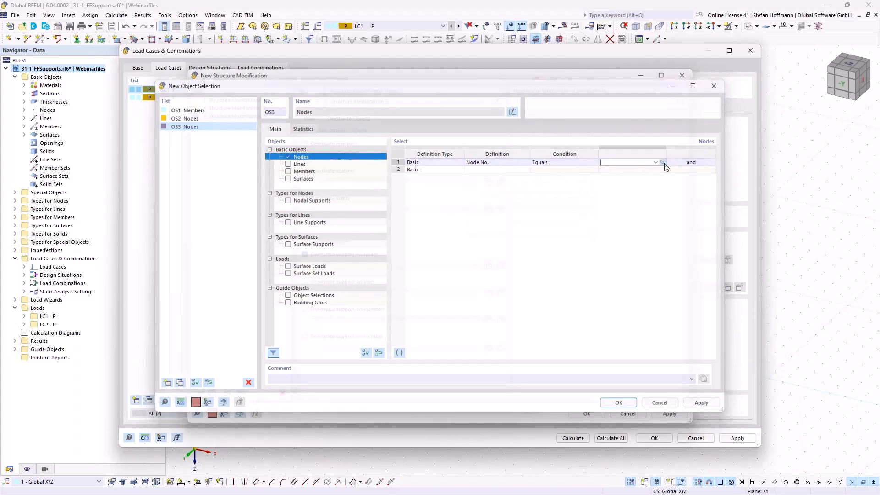
left_click(664, 162)
left_click(544, 162)
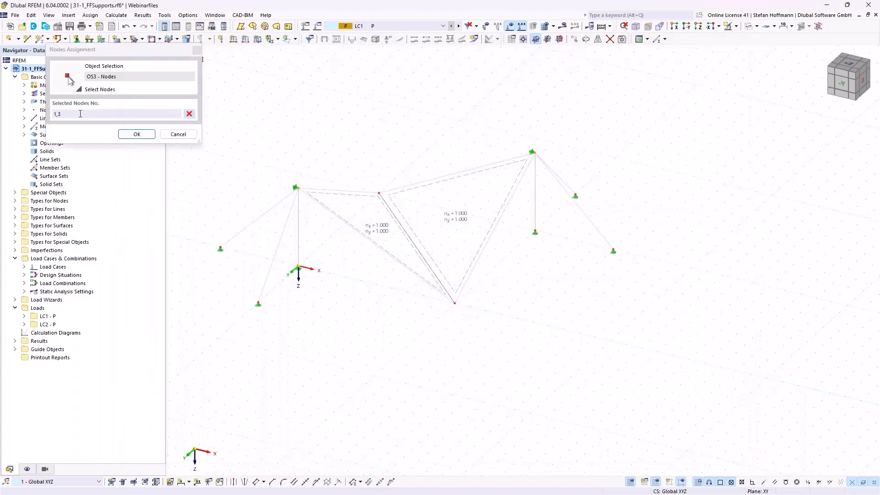
left_click(137, 133)
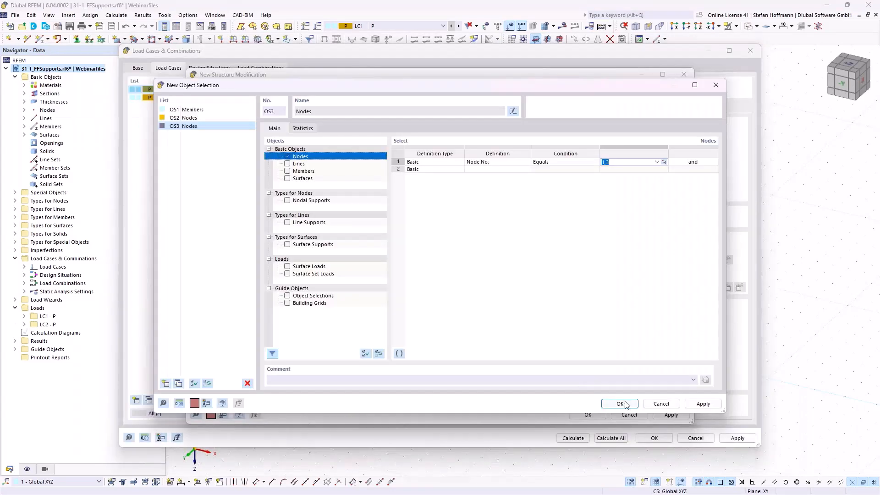
left_click(618, 403)
left_click(588, 415)
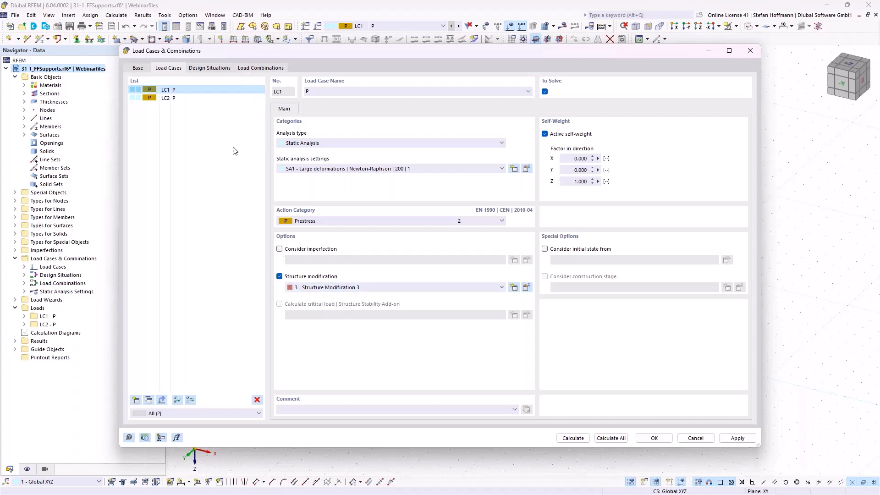
Delete load case LC2 and save the load case settings.
left_click(178, 98)
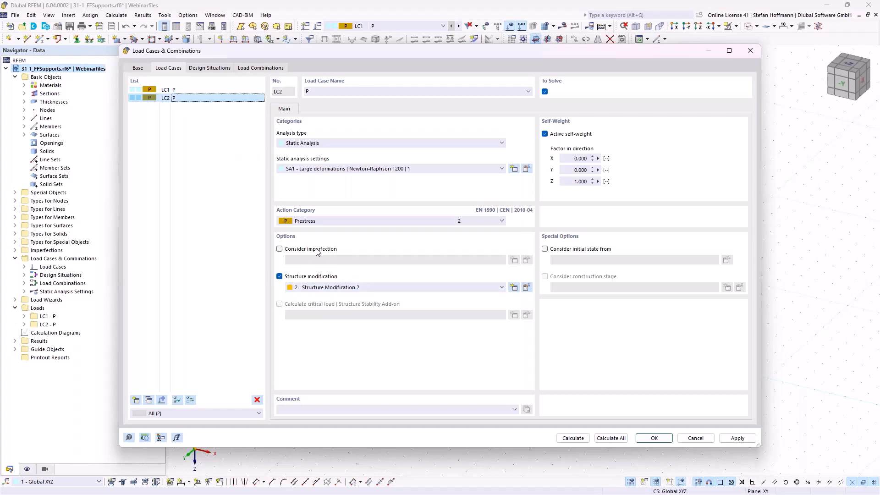
left_click(379, 289)
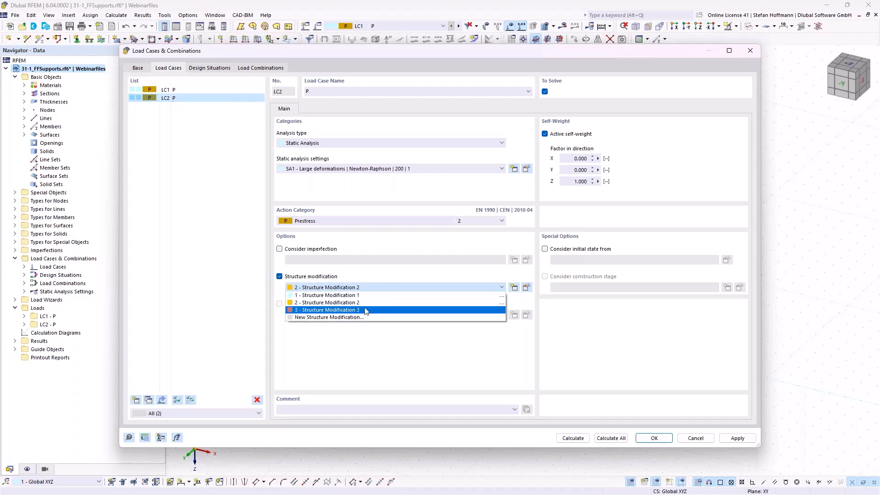
left_click(202, 210)
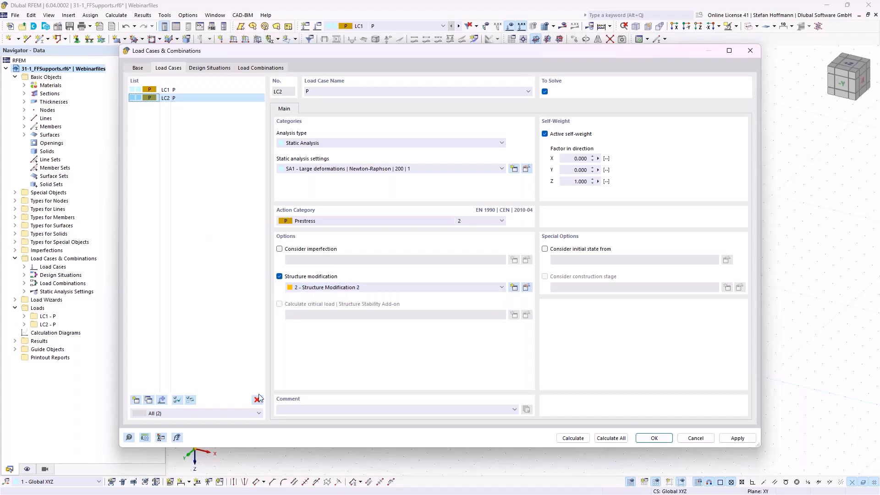
left_click(258, 399)
left_click(448, 284)
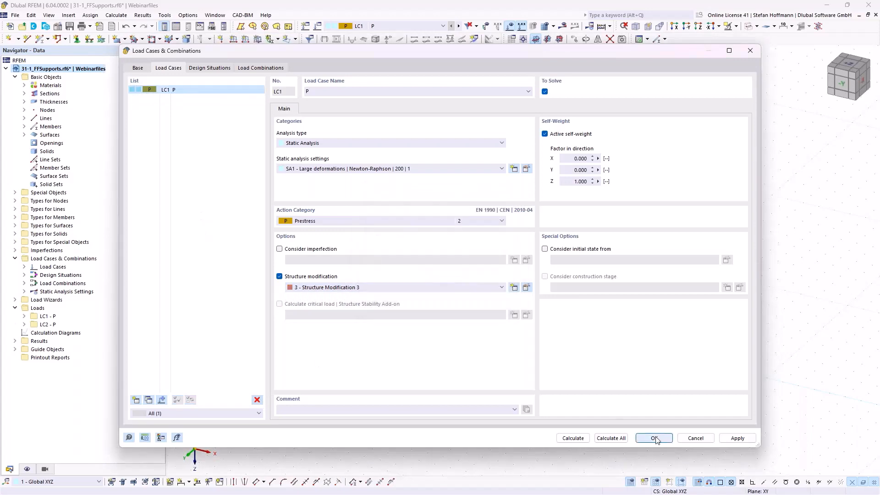
left_click(654, 438)
Copy load case LC1 as LC2 and assign Structure Modification 1 to the copy.
left_click(318, 27)
left_click(149, 399)
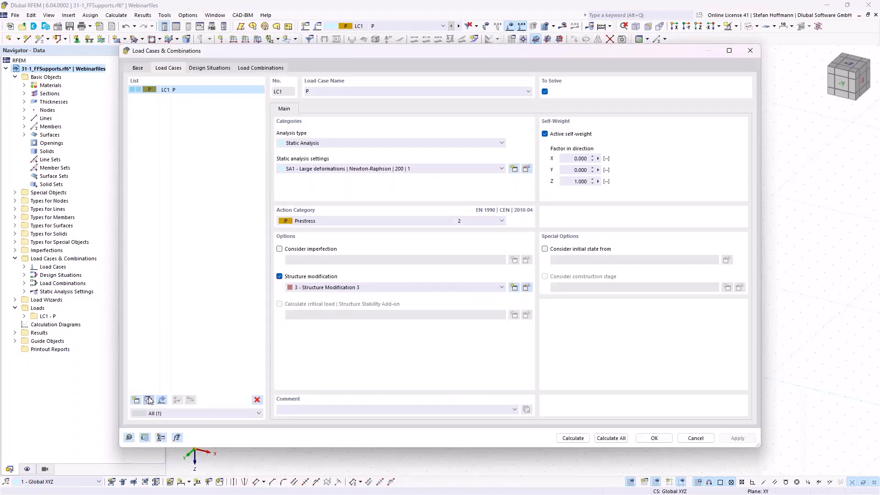
left_click(344, 287)
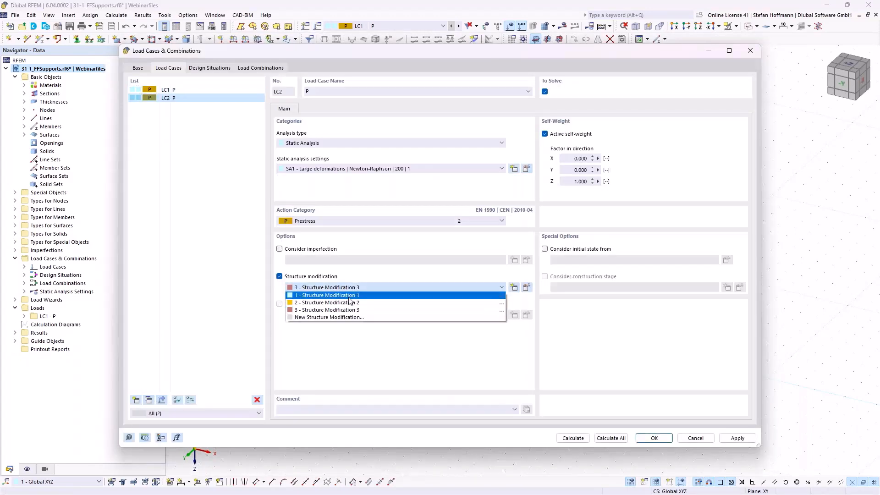
left_click(330, 296)
Disable the partial safety factor in Structure Modification 1, redefine the member object selection OS1 for deactivated members, and save the modification.
left_click(526, 290)
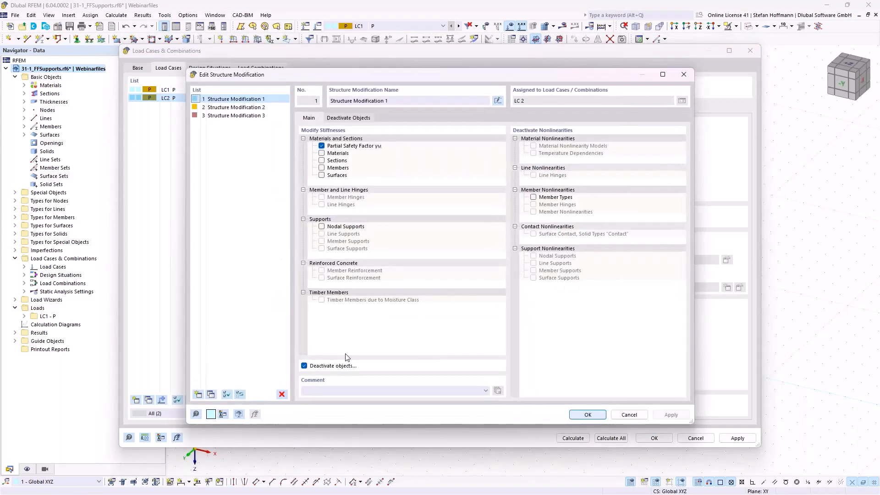
left_click(322, 147)
left_click(337, 118)
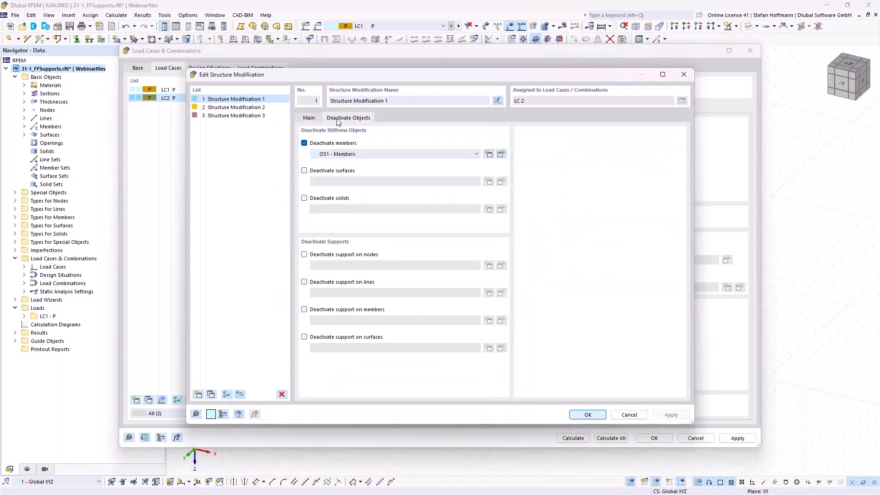
left_click(502, 156)
left_click(639, 162)
left_click(664, 162)
left_click(137, 134)
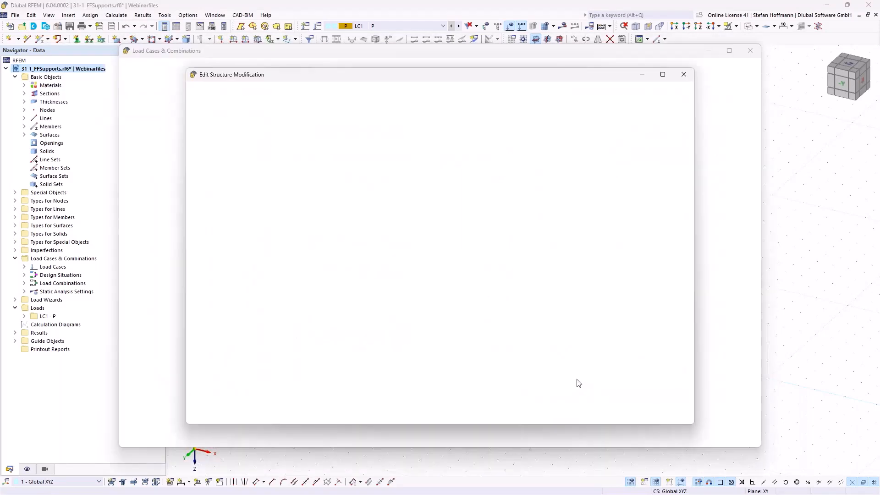
left_click(614, 403)
left_click(588, 415)
Try to calculate everything, dismiss the plausibility check error, and delete load combinations CO1 and CO2.
left_click(611, 438)
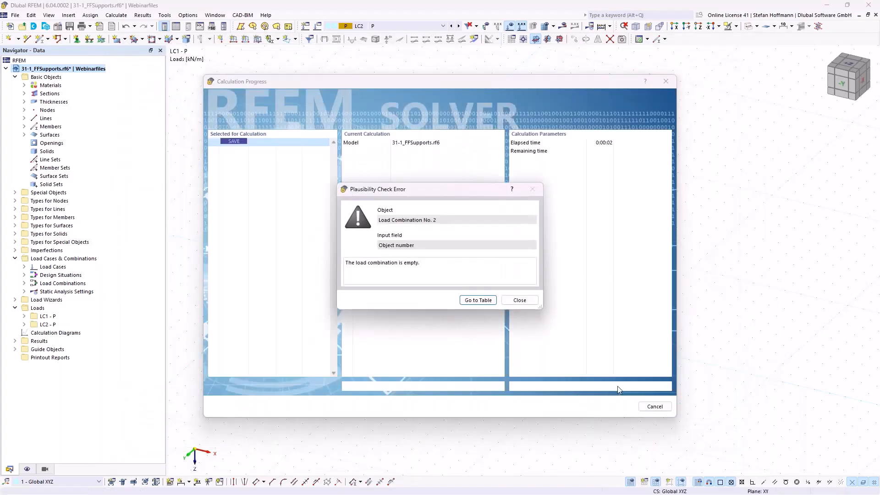
left_click(515, 301)
left_click(317, 26)
left_click(263, 68)
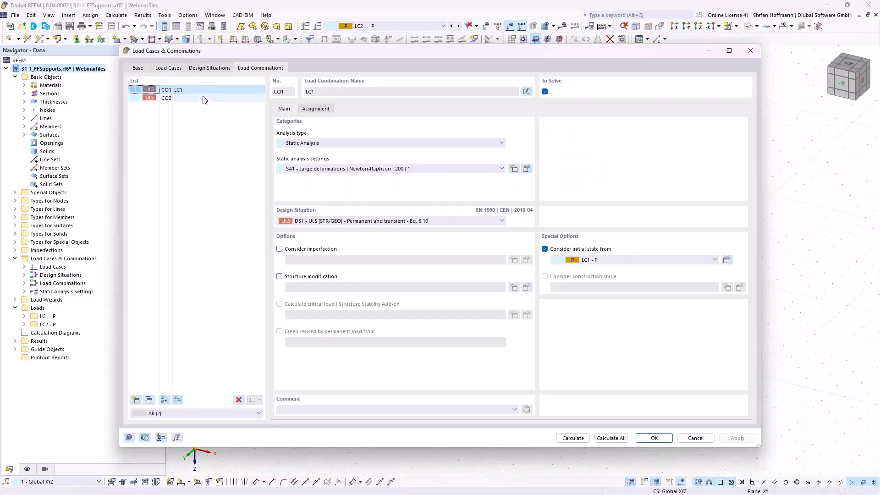
left_click(165, 99, "shift")
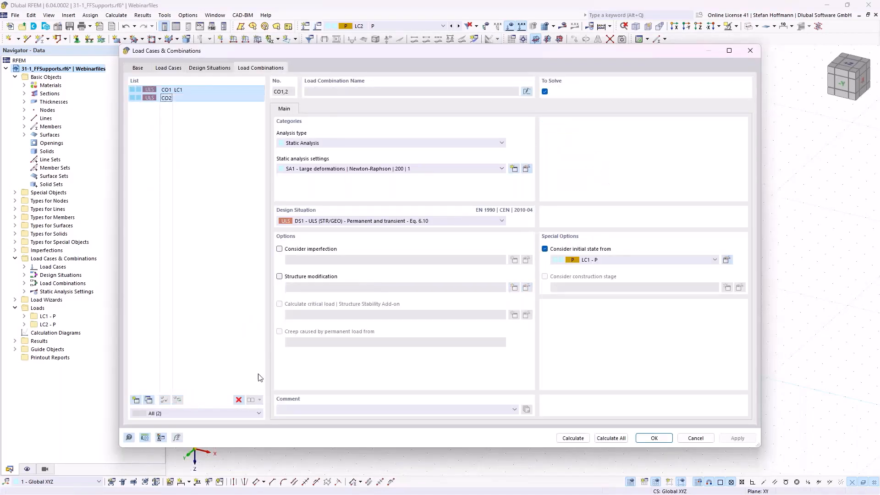
left_click(239, 400)
left_click(448, 286)
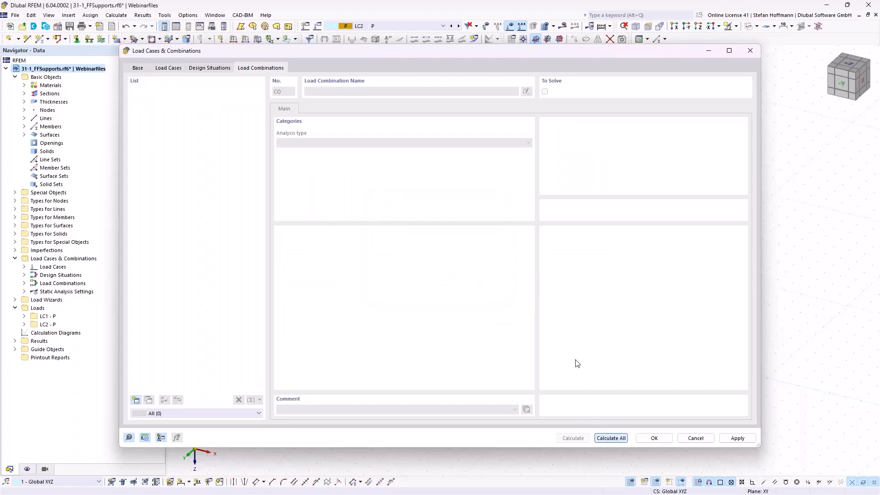
Calculate all load cases, look at the supports behind the progress window, and cancel the calculation during LC2.
left_click(611, 438)
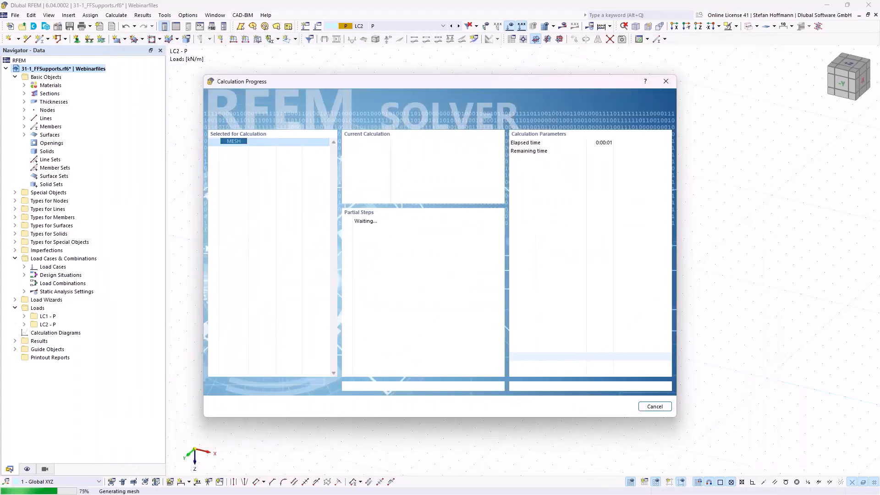
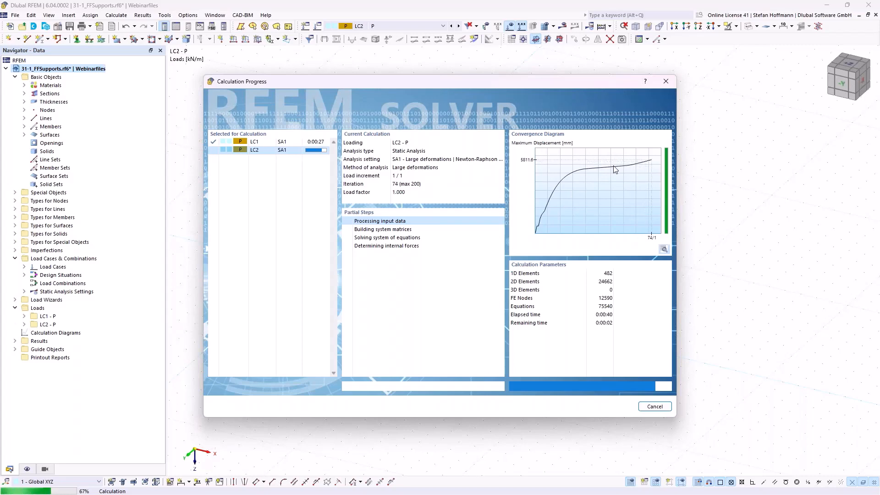
left_click_drag(567, 83, 587, 330)
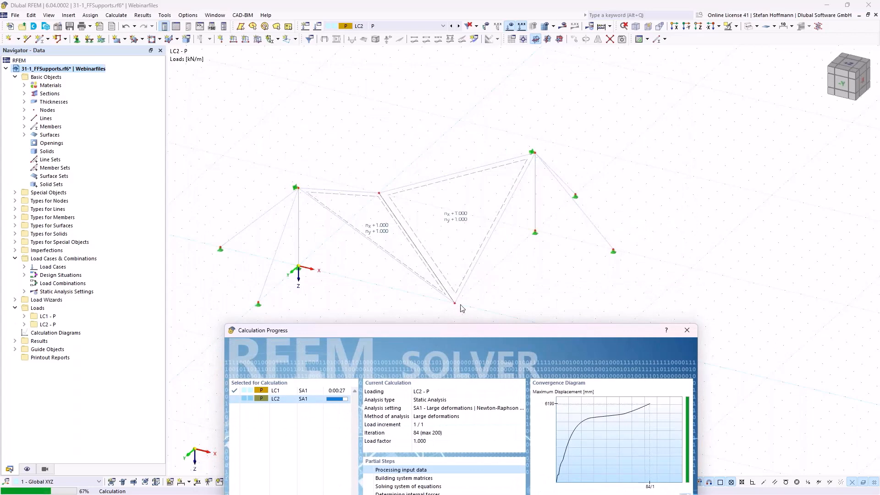
left_click_drag(472, 330, 456, 90)
left_click(659, 415)
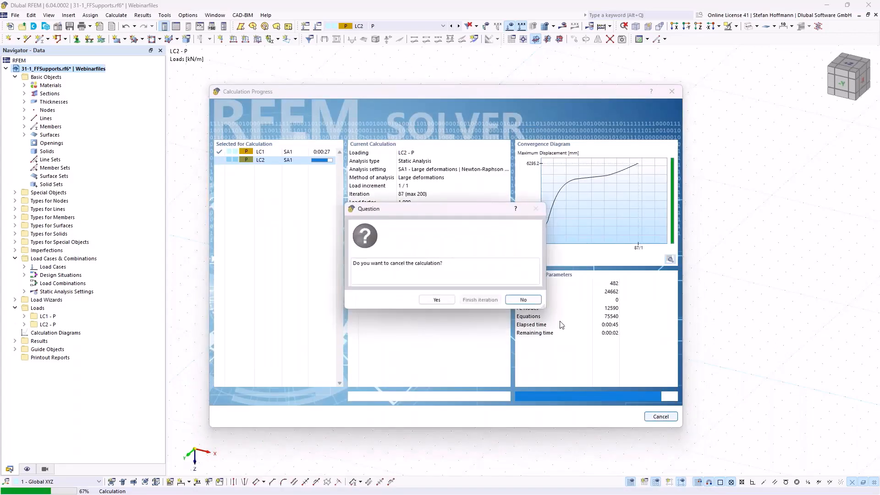
left_click(440, 301)
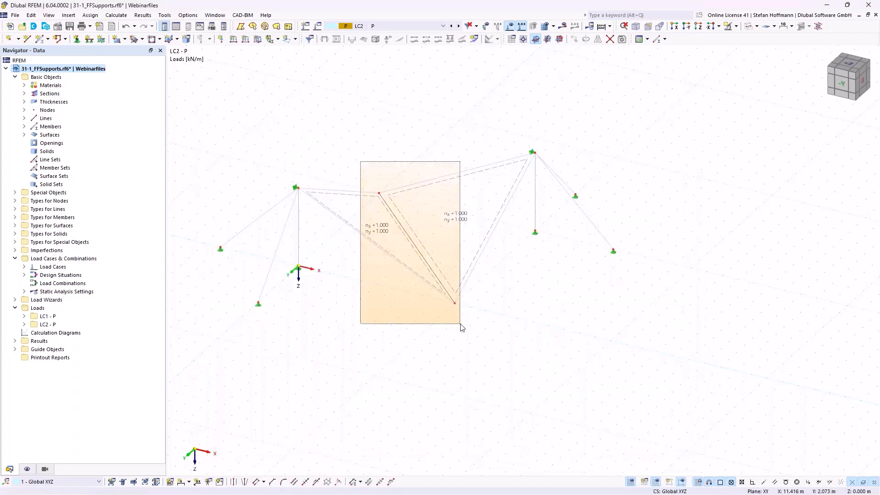
Assign the hinged nodal support (Gelenkig) to nodes 2 and 4 at the membrane's unsupported corners.
left_click(77, 39)
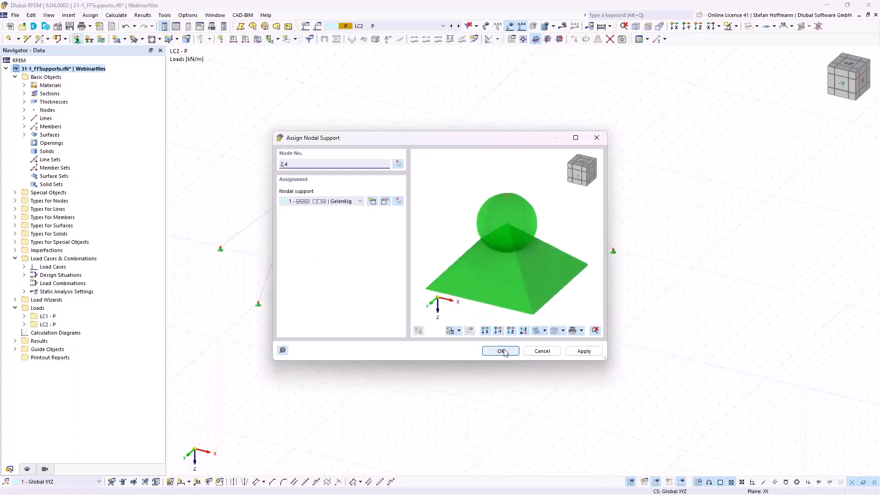
left_click(476, 291)
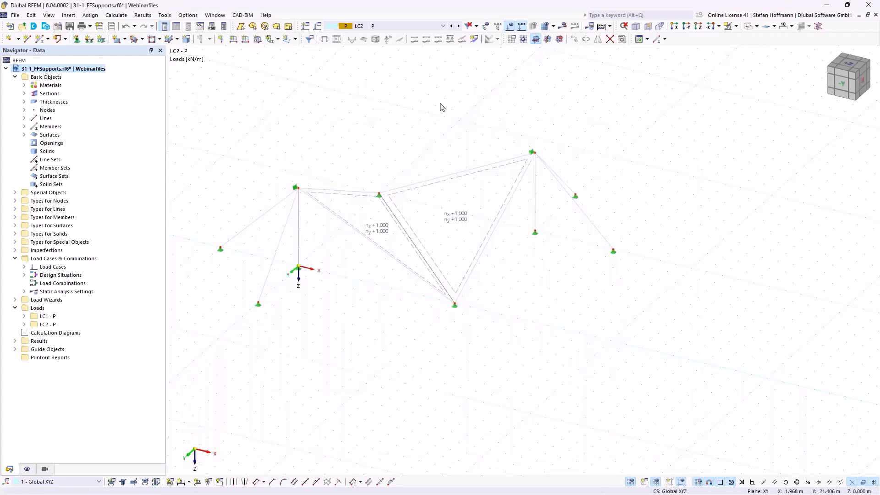
Calculate the results and display the LC2 surface shape as contour lines on the form-found membrane.
left_click(563, 26)
left_click(33, 290)
middle_click_drag(262, 235, 375, 221)
middle_click_drag(417, 241, 268, 188, "ctrl")
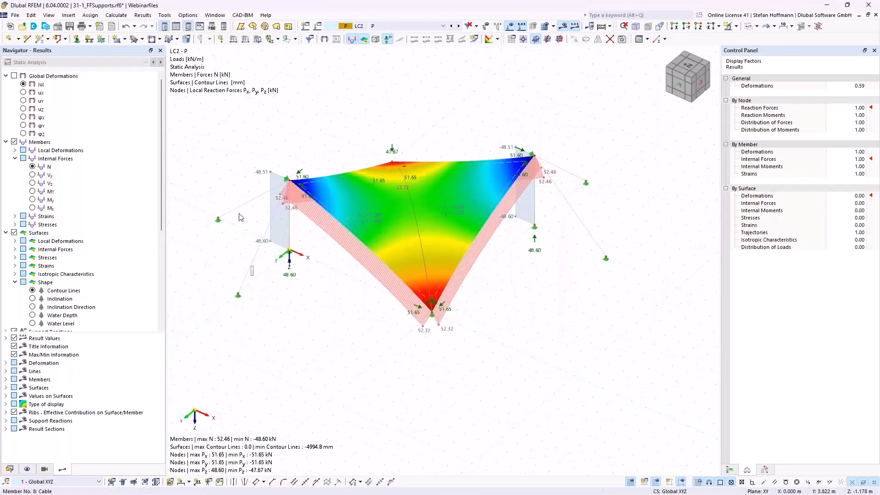
middle_click_drag(294, 236, 297, 198, "ctrl")
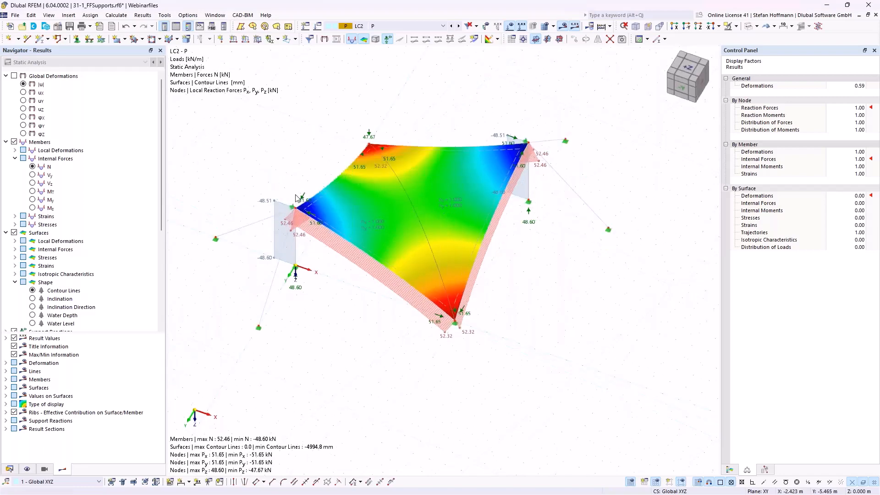
Compare the member axial forces and support reactions of LC1 with those of LC2.
left_click(452, 27)
left_click(566, 26)
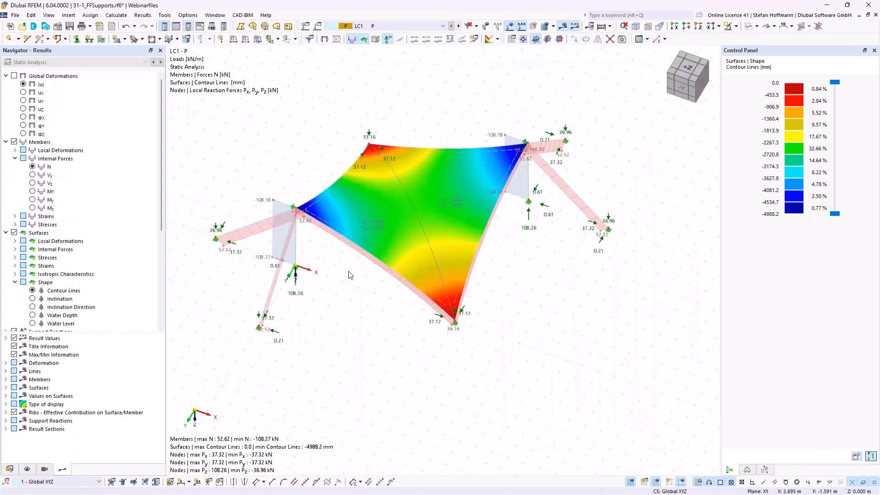
middle_click_drag(339, 250, 280, 198, "ctrl")
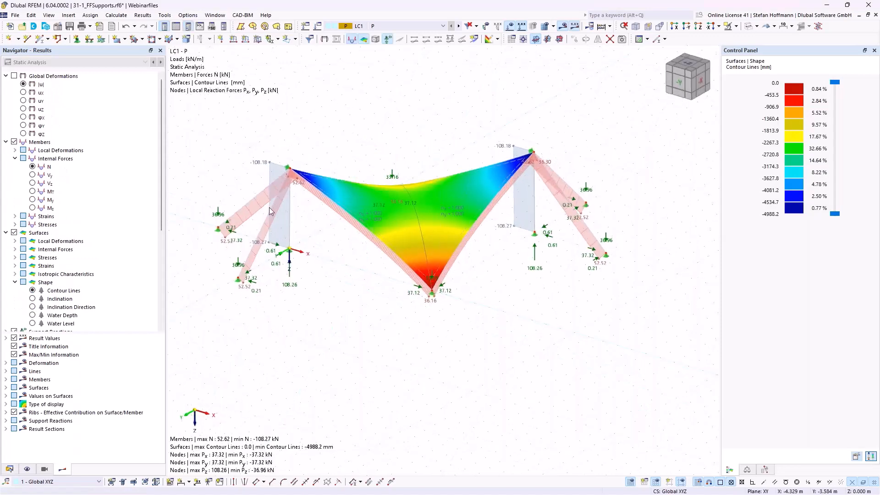
left_click(459, 26)
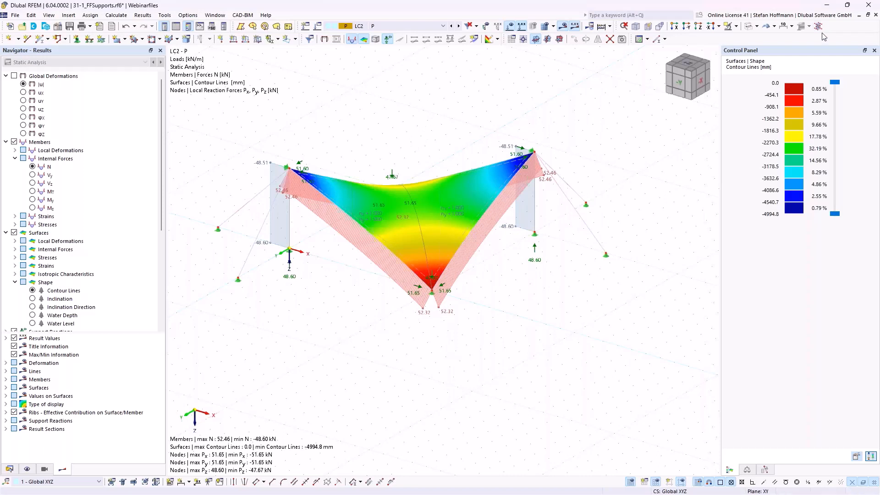
Close the 31-1_FFSupports model and open the 31-2_Cablenet model from the Webinarfiles folder in Dlubal Center.
left_click(875, 15)
left_click(478, 290)
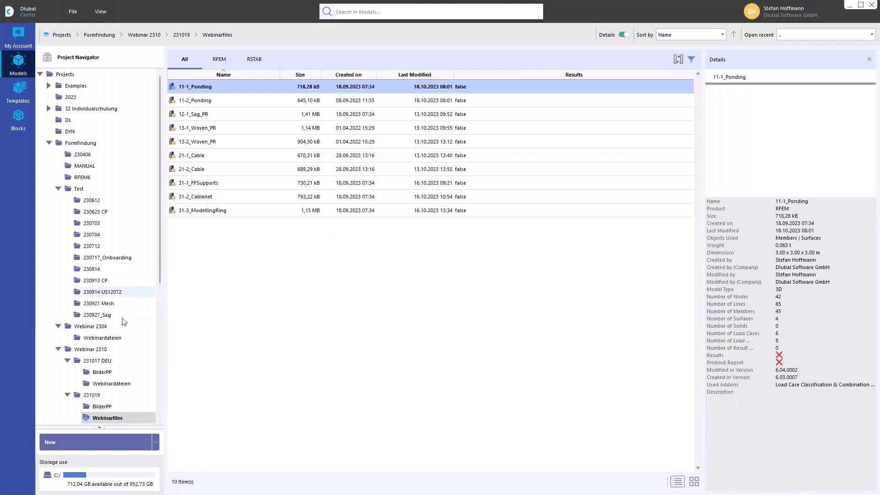
double_click(219, 196)
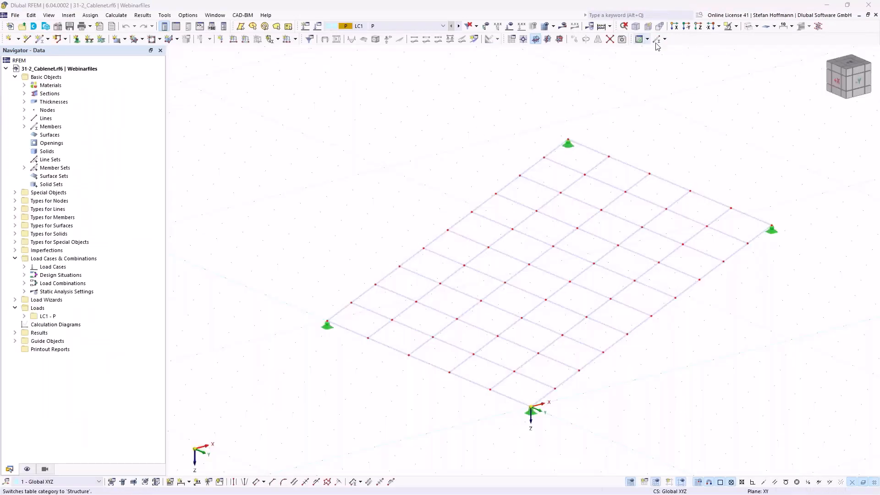
Hide the work plane grid and examine the cable net's geometry in plan, side and isometric views.
left_click(698, 26)
left_click(632, 482)
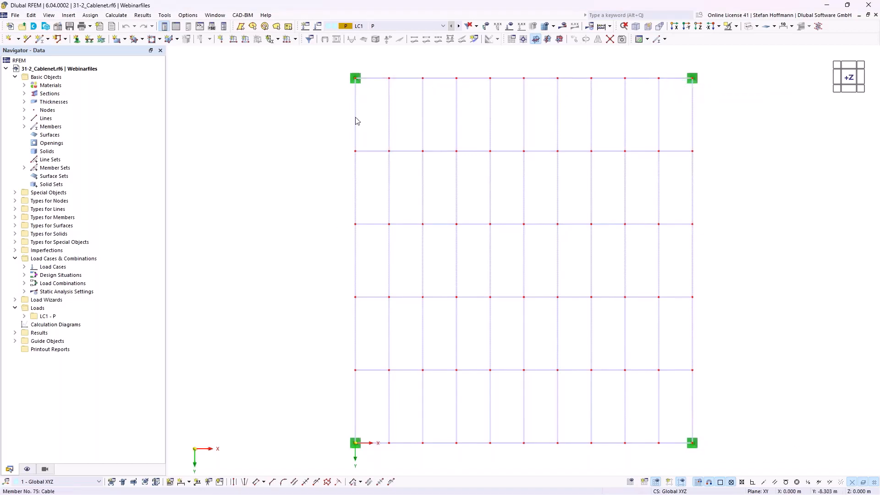
middle_click_drag(536, 391, 687, 261, "ctrl")
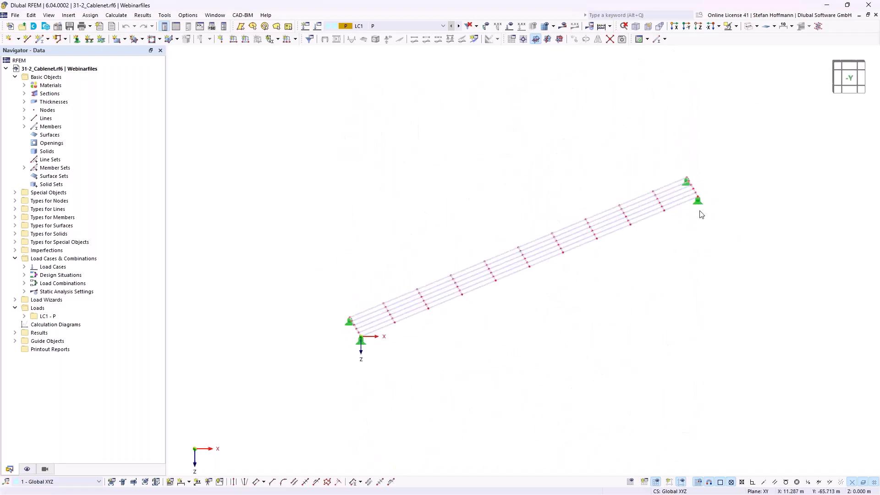
middle_click_drag(549, 272, 660, 214, "ctrl")
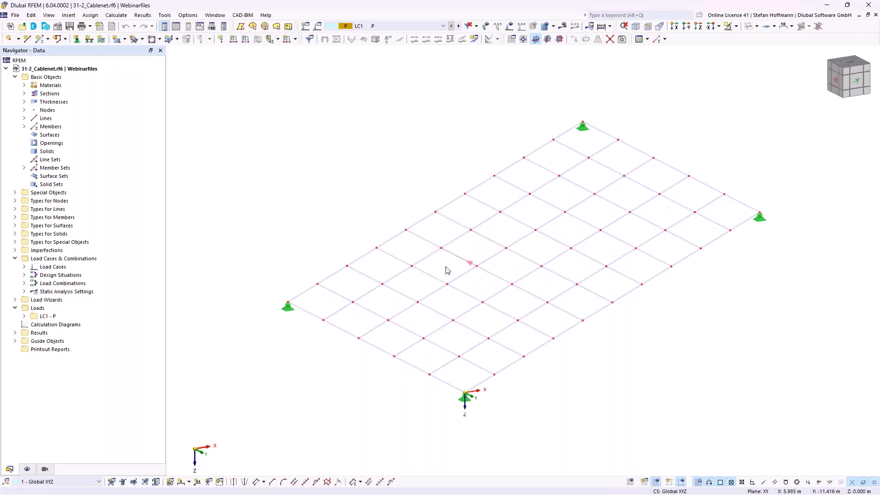
mouse_move(431, 278)
Examine the Form-Finding load type and its parameters for a new member set load in LC1, and discard the load.
left_click(55, 167)
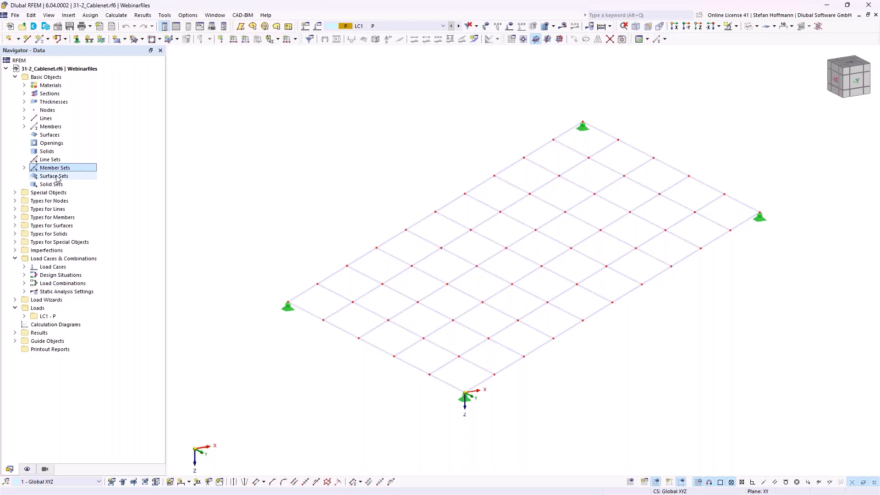
left_click(57, 176)
left_click(57, 184)
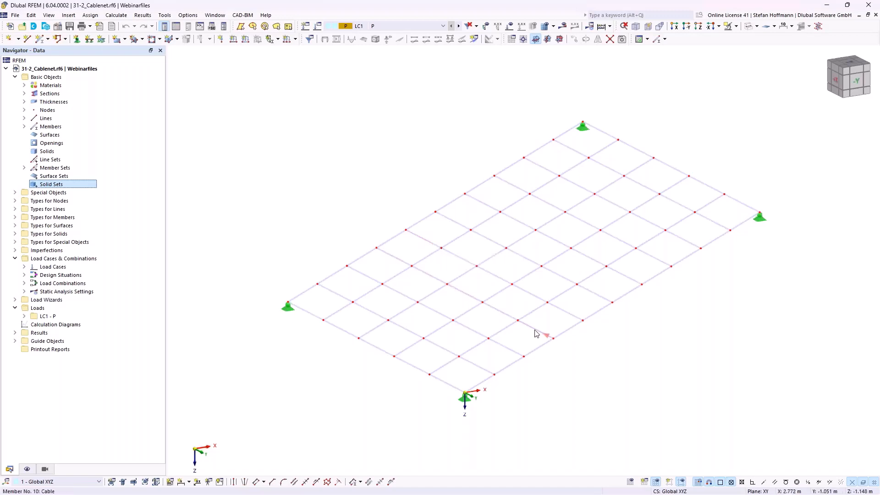
left_click(295, 38)
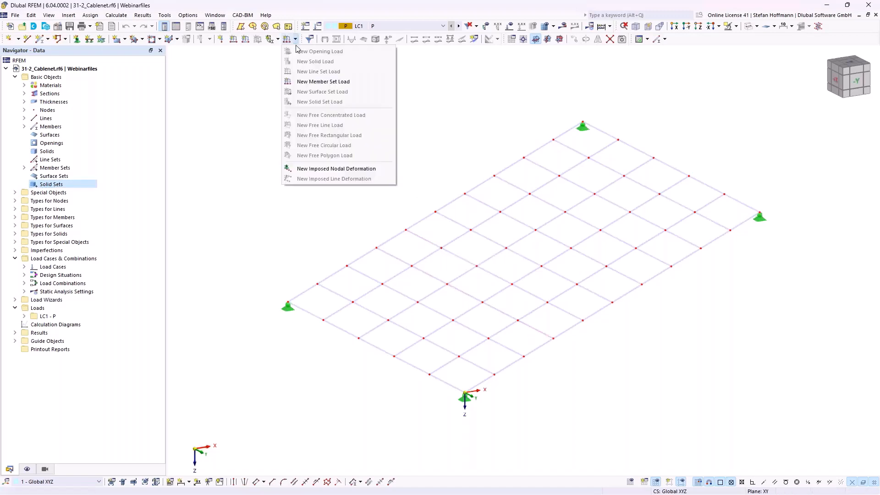
left_click(321, 82)
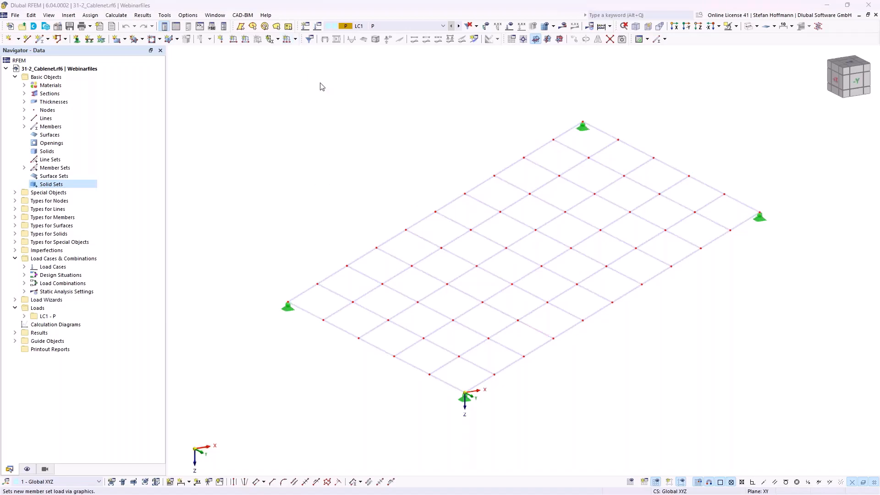
left_click(255, 165)
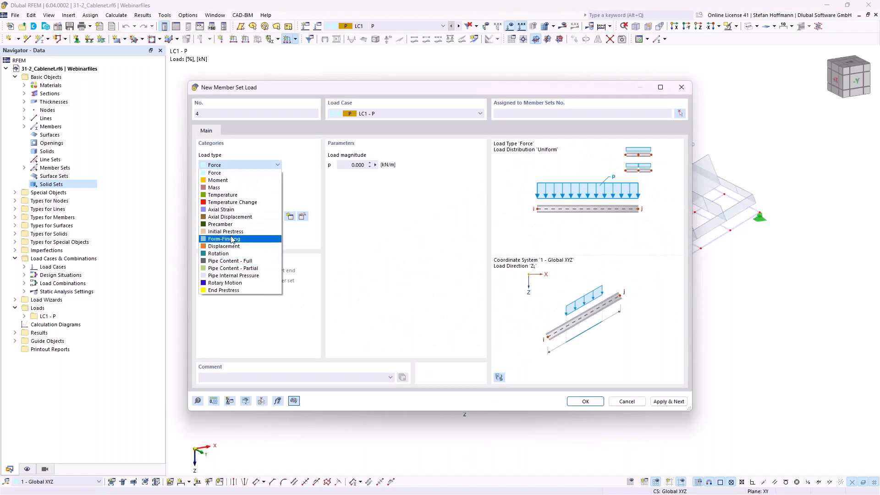
left_click(262, 233)
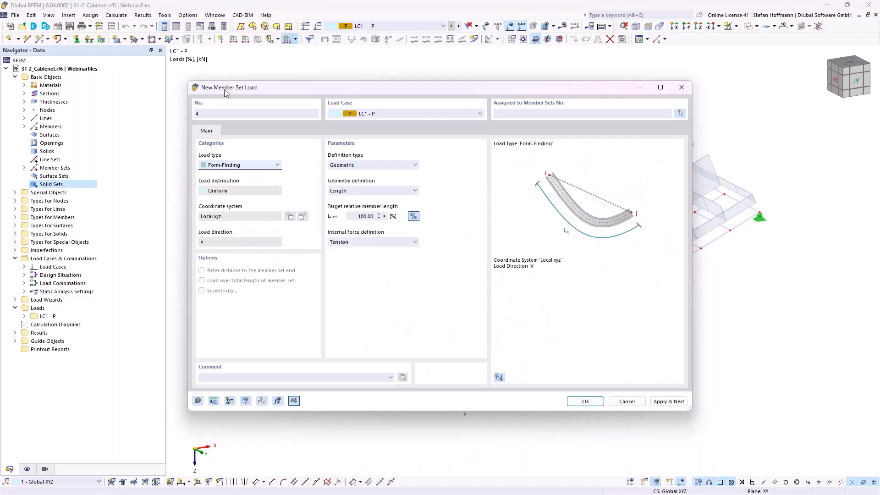
left_click(236, 165)
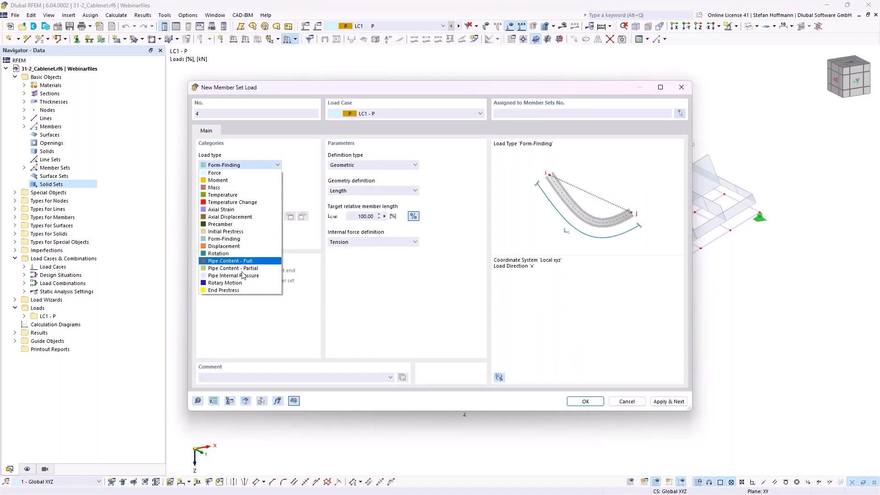
left_click(691, 92)
left_click(681, 88)
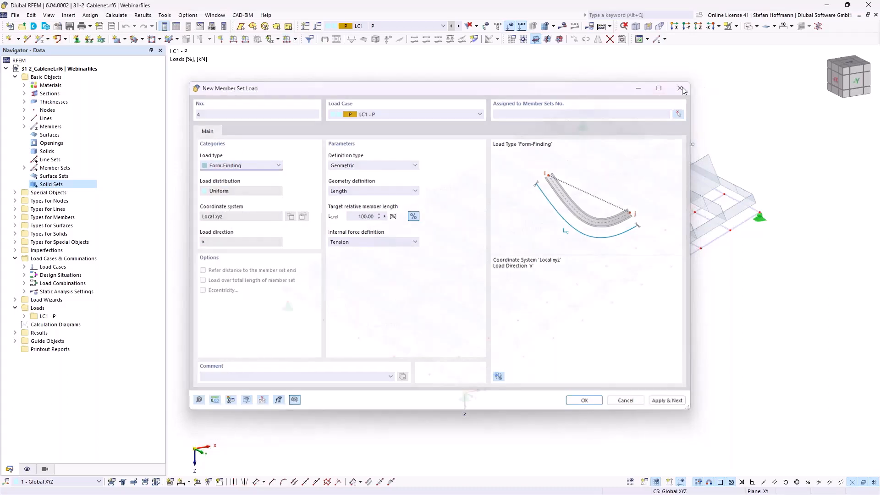
middle_click_drag(501, 244, 455, 268, "ctrl")
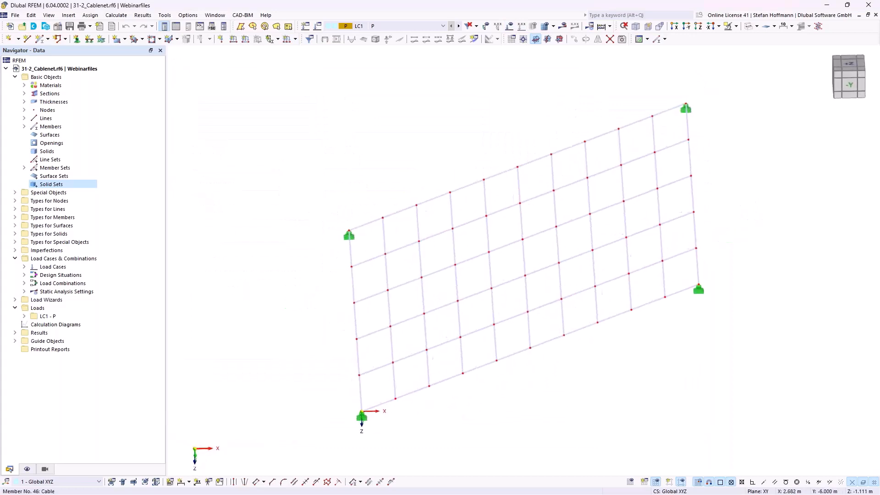
Try selecting the interior Y-direction cable rows one after another in plan view, and clear the selection.
left_click(702, 29)
left_click_drag(380, 64, 403, 466)
left_click_drag(412, 71, 457, 445)
left_click_drag(448, 68, 460, 466)
mouse_move(478, 63)
left_mouse_down()
mouse_move(506, 363)
mouse_move(494, 472)
mouse_move(542, 61)
left_mouse_up()
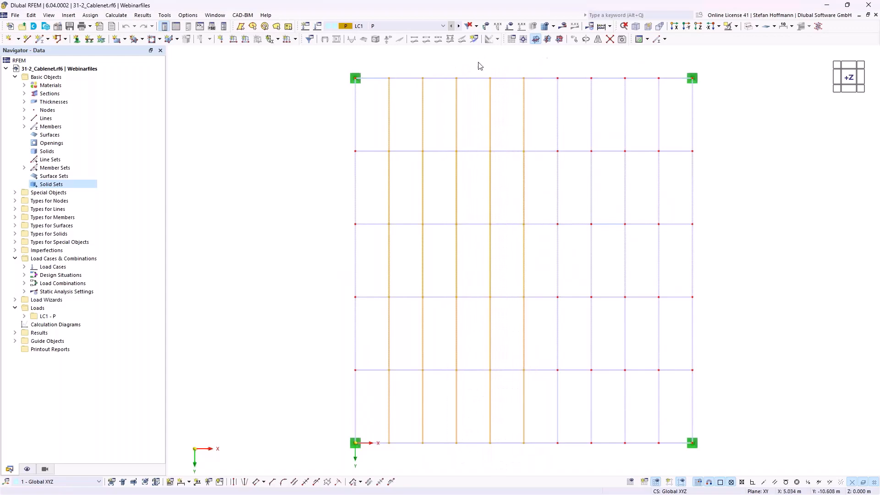
scroll(314, 215, "down", 2)
key("Escape")
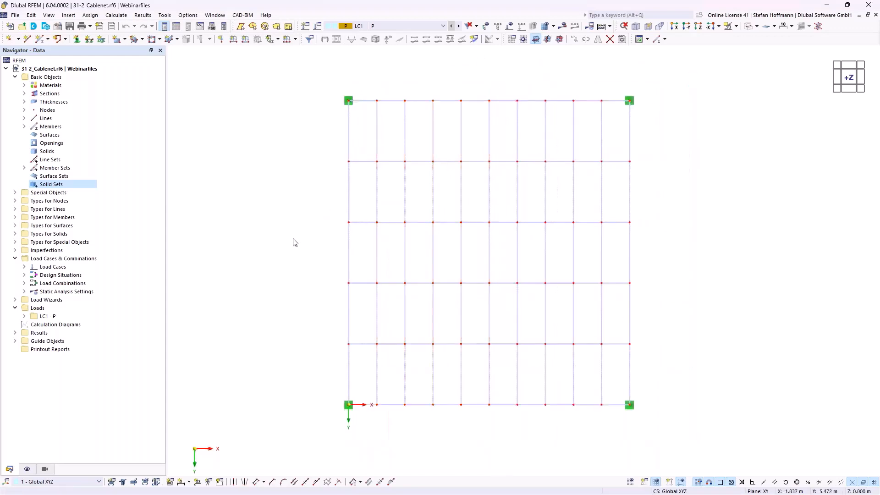
Show the model's views and visibilities, and look over a blank new object selection without keeping it.
left_click(28, 469)
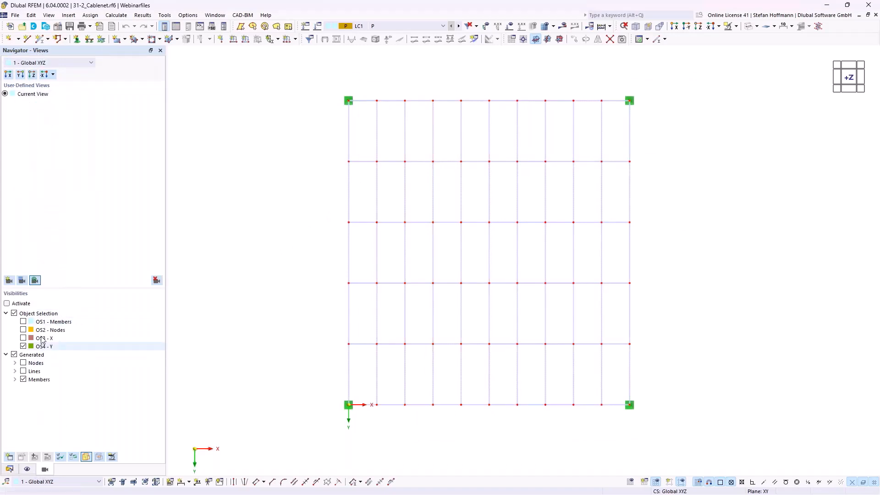
left_click(9, 457)
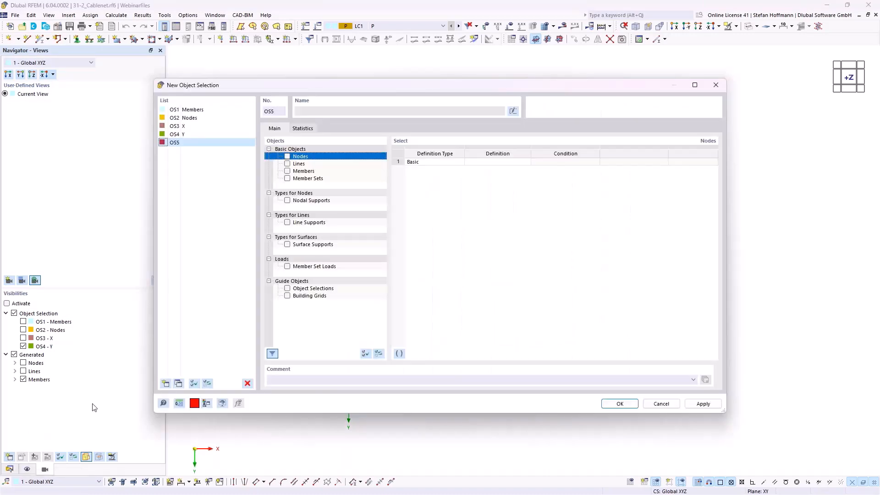
left_click(716, 85)
left_click(31, 15)
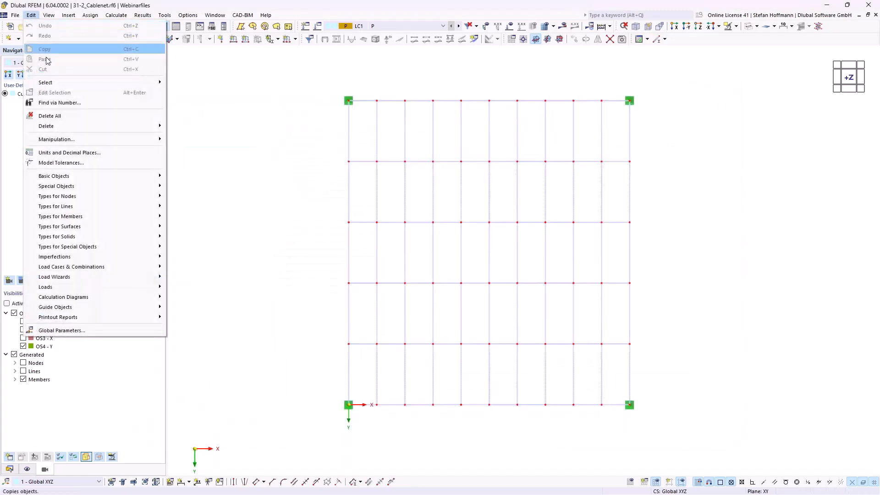
left_click(218, 241)
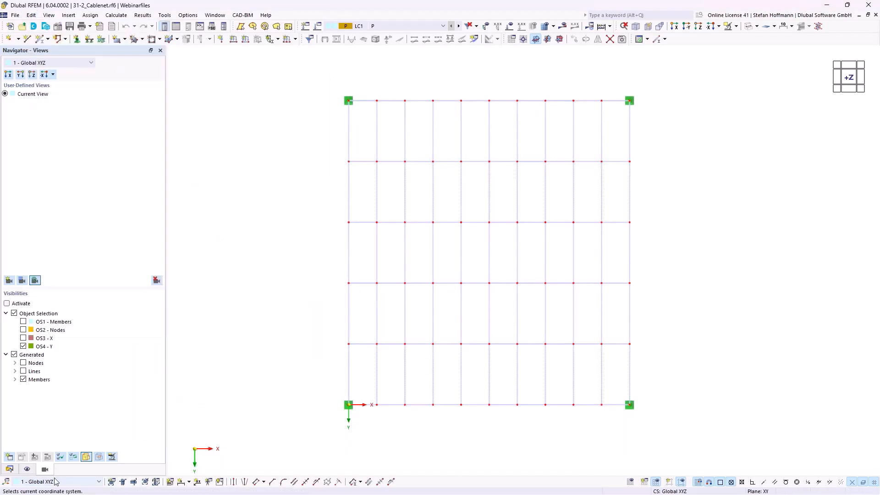
Create an object selection of all members that are parallel to member 79, picked in the model.
left_click(9, 457)
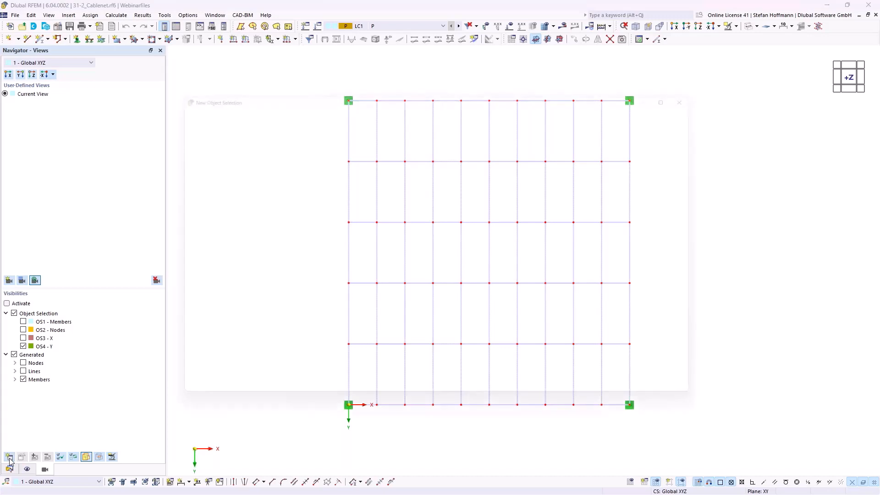
left_click(287, 172)
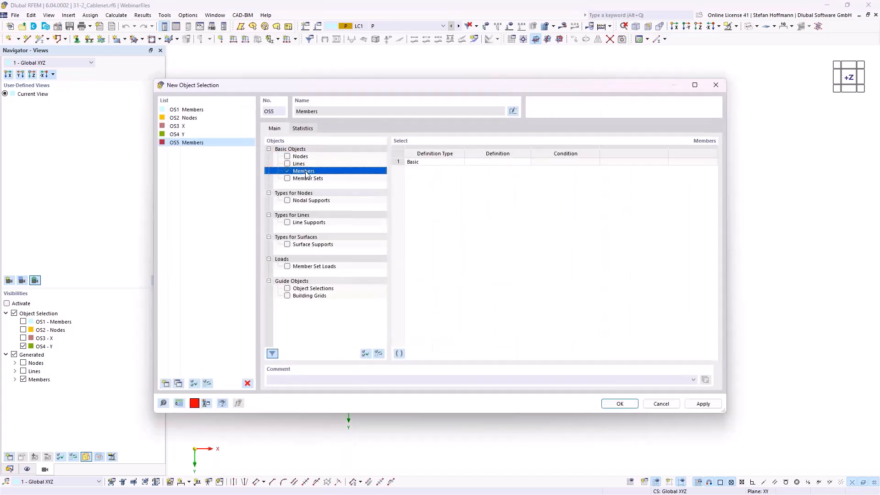
left_click(497, 162)
left_click(526, 162)
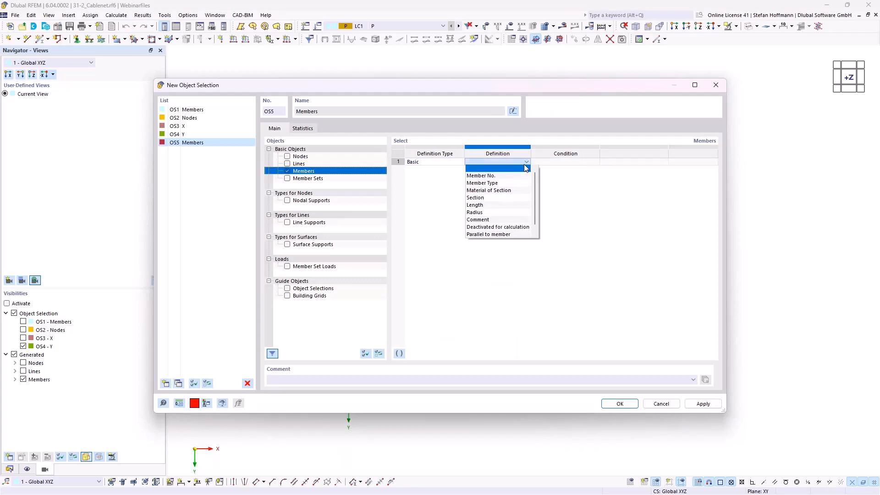
left_click(494, 234)
left_click(637, 163)
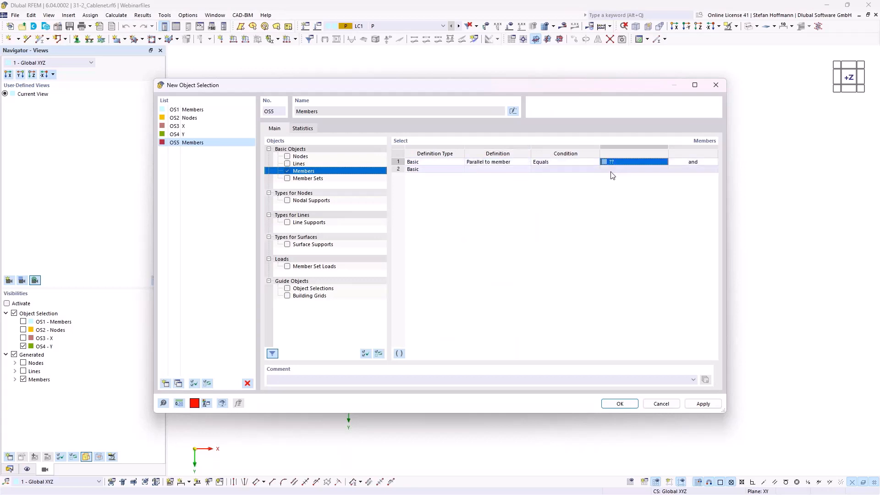
left_click(665, 162)
left_click(665, 163)
left_click(376, 140)
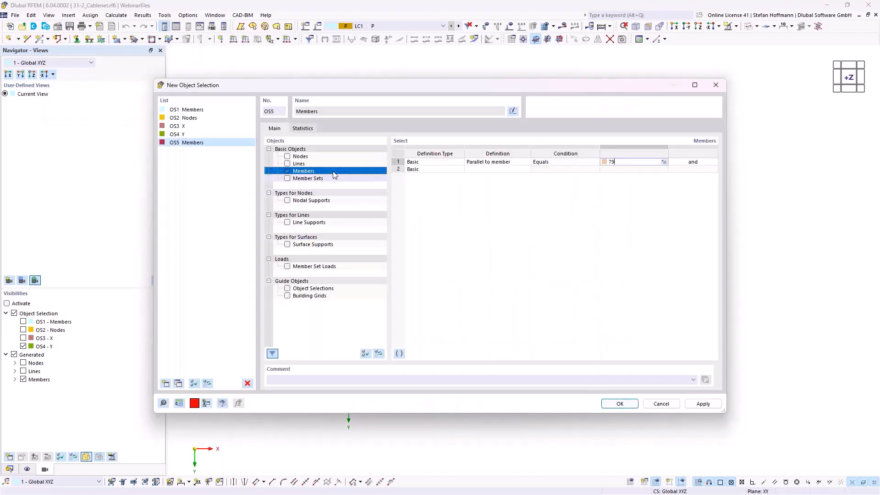
left_click(298, 126)
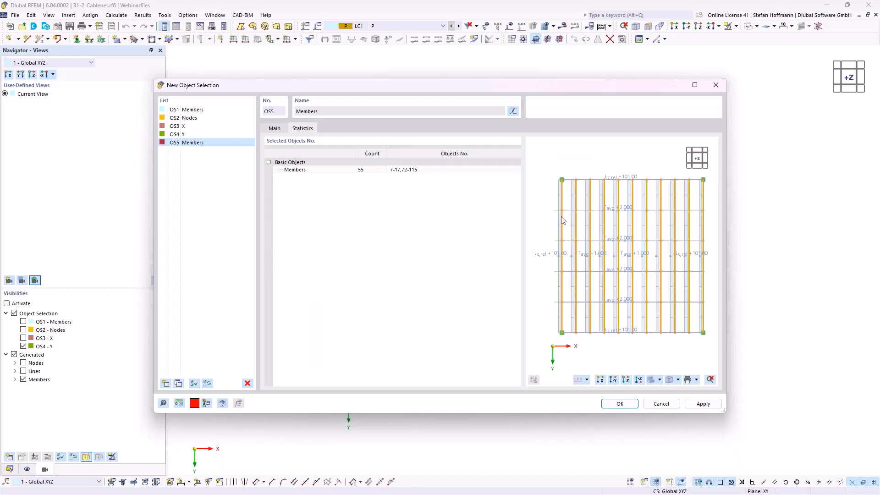
left_click(619, 404)
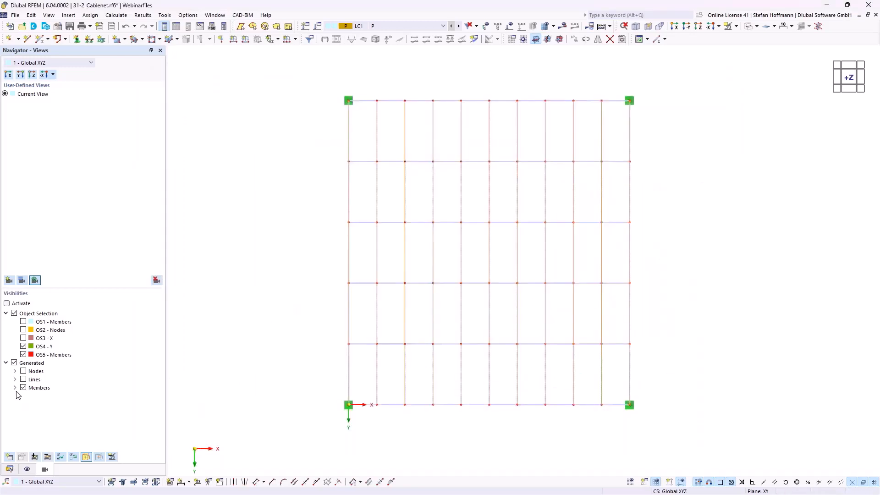
Activate visibility for only the OS5 members, excluding OS4 and generated visibilities, and hide the background objects.
left_click(23, 346)
left_click(13, 363)
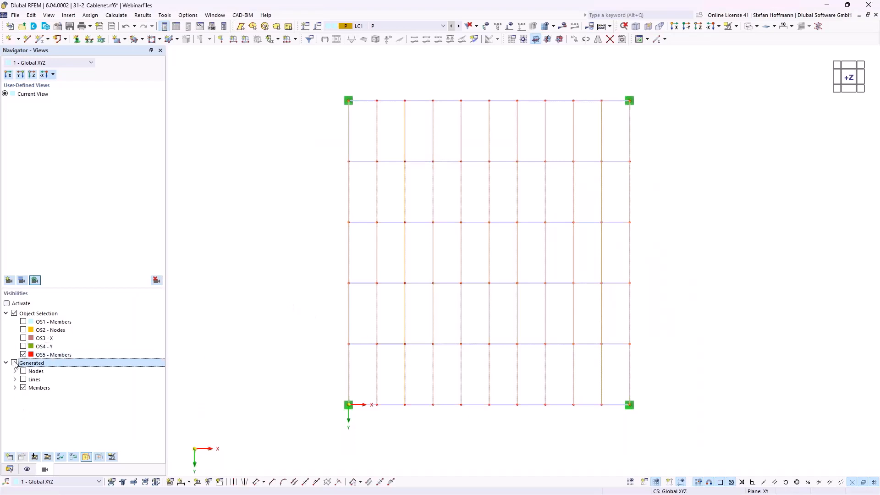
left_click(6, 303)
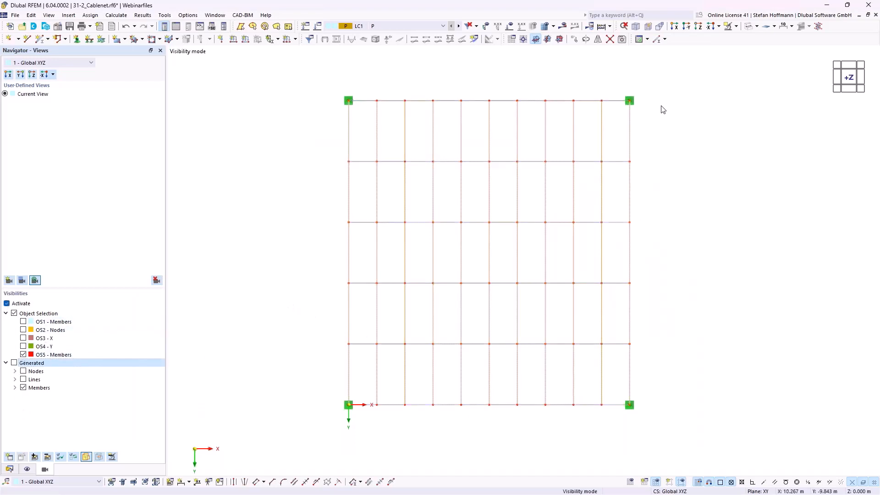
right_click(662, 108)
left_click(689, 264)
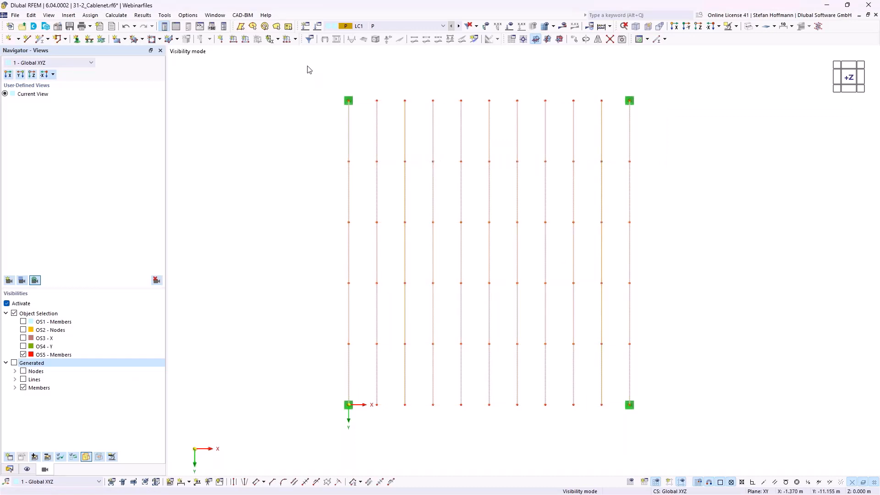
Examine the member sets detectable from all the visible Y-direction members, and discard them.
left_click_drag(307, 70, 662, 428)
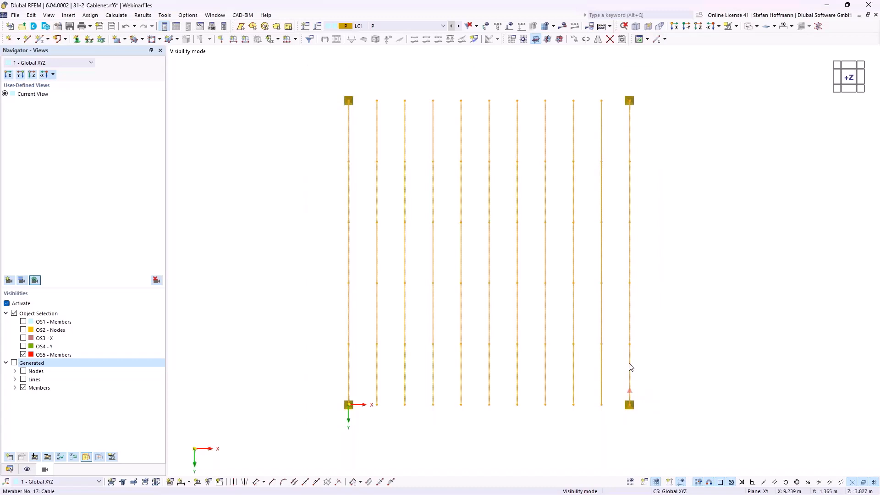
right_click(629, 365)
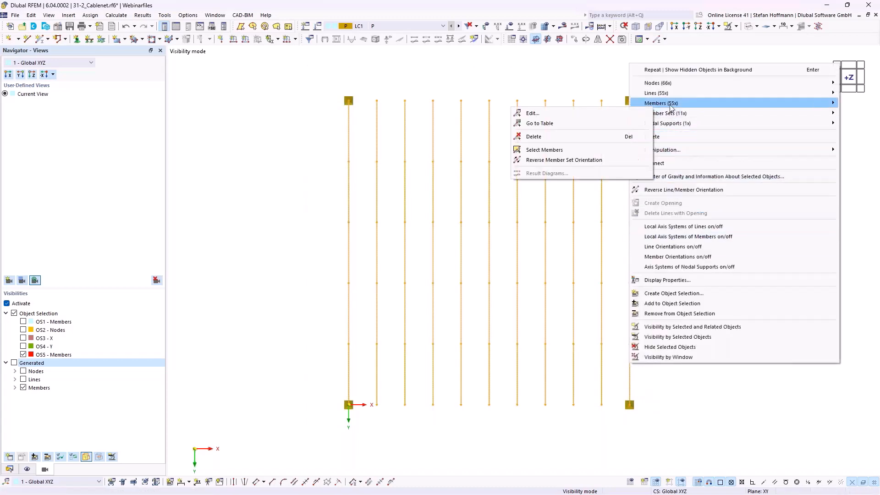
mouse_move(670, 106)
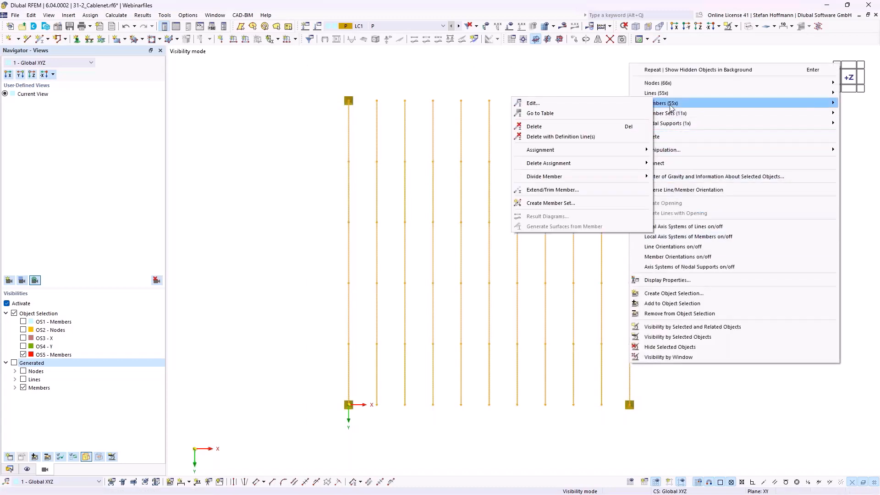
left_click(566, 205)
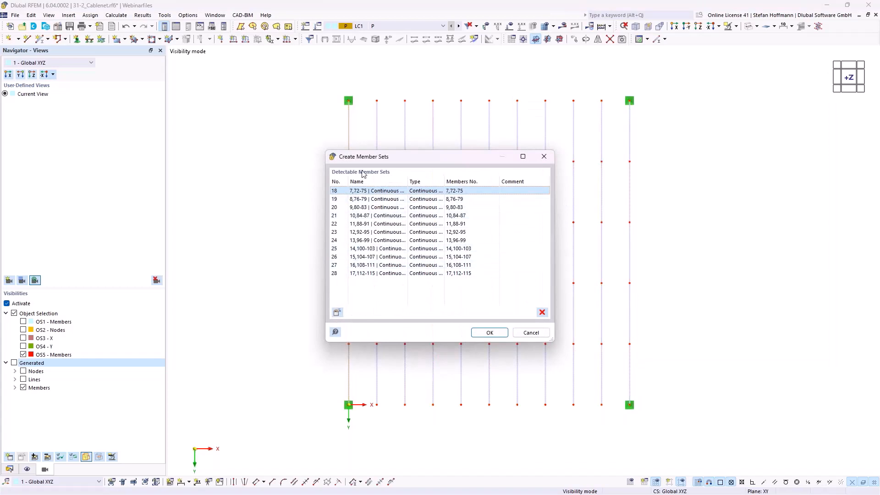
left_click_drag(376, 163, 142, 133)
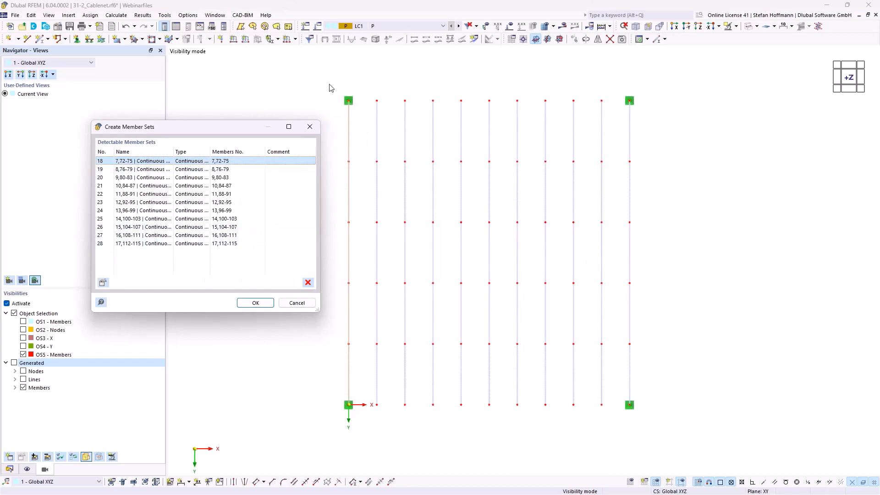
left_click(298, 304)
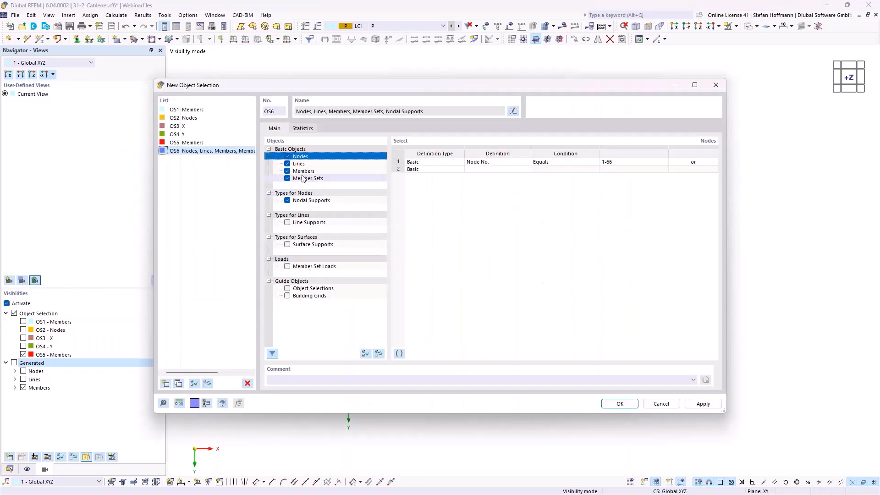
Delete the prefilled new object selection OS6 and start a blank one in its place.
left_click(248, 383)
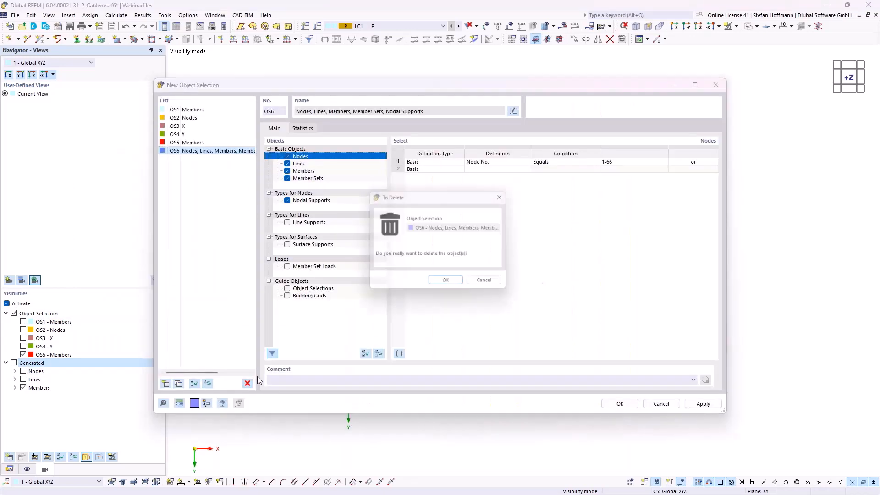
left_click(449, 285)
left_click(165, 383)
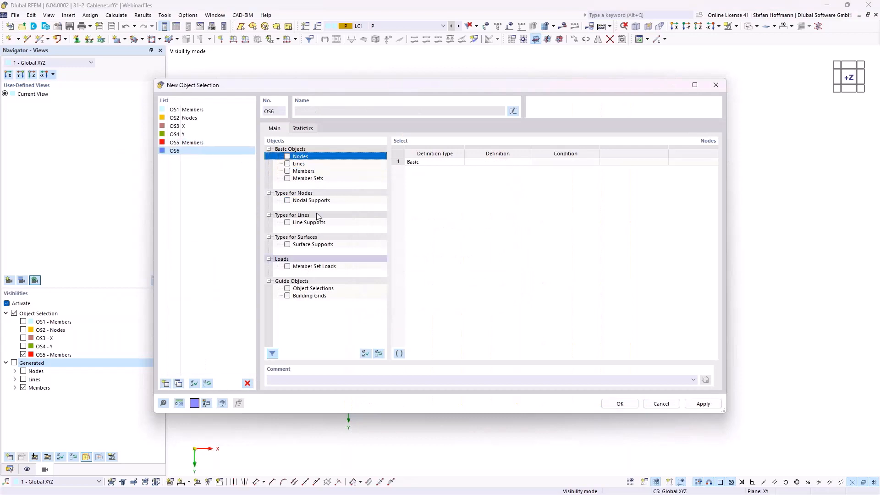
Define the object selection as all members parallel to member 6, restoring the full net's visibility to pick it.
left_click(287, 171)
left_click(514, 162)
left_click(526, 162)
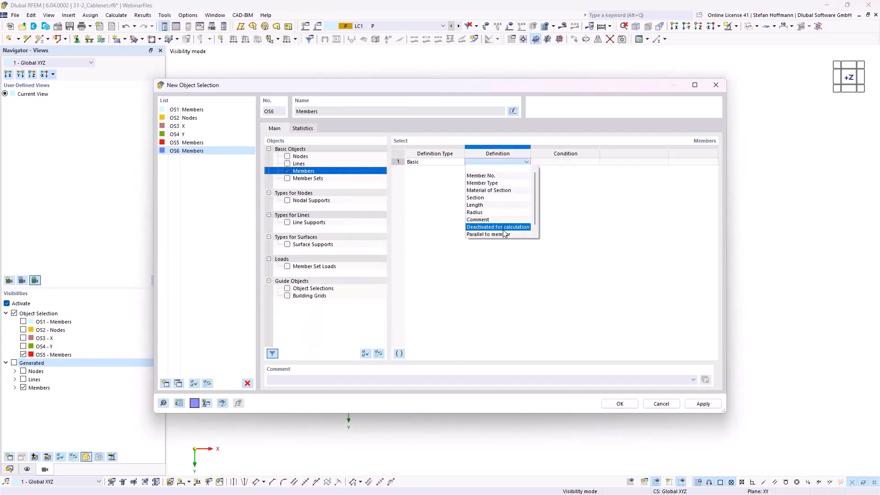
left_click(487, 234)
left_click(661, 164)
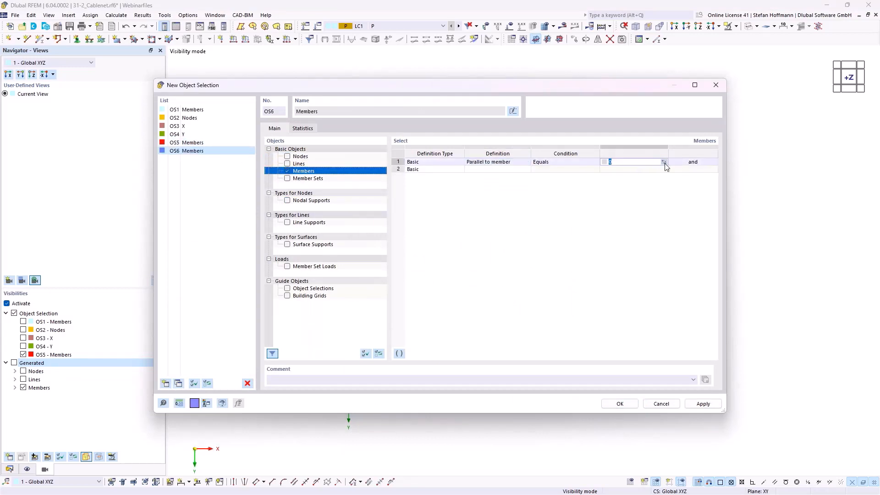
left_click(663, 162)
left_click(735, 26)
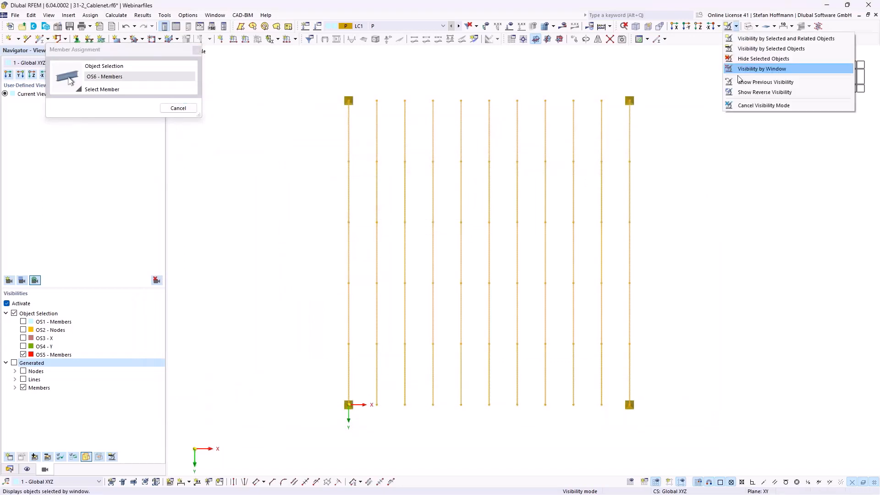
left_click(740, 82)
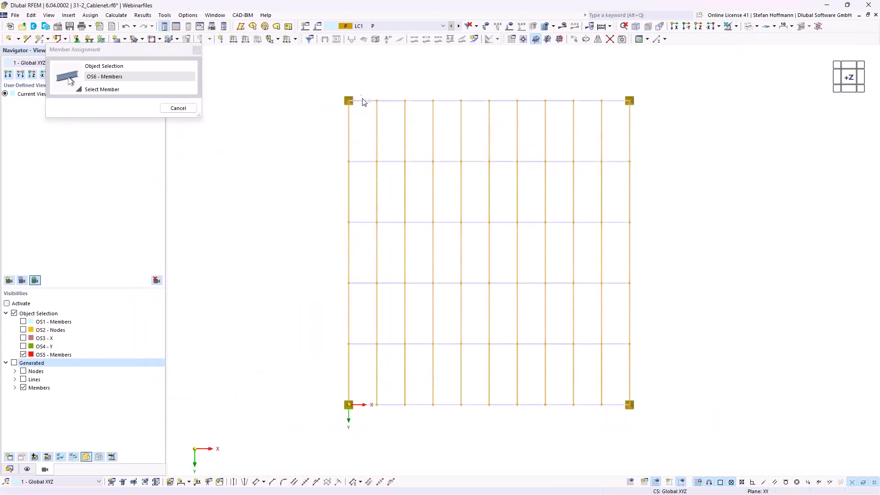
left_click(363, 100)
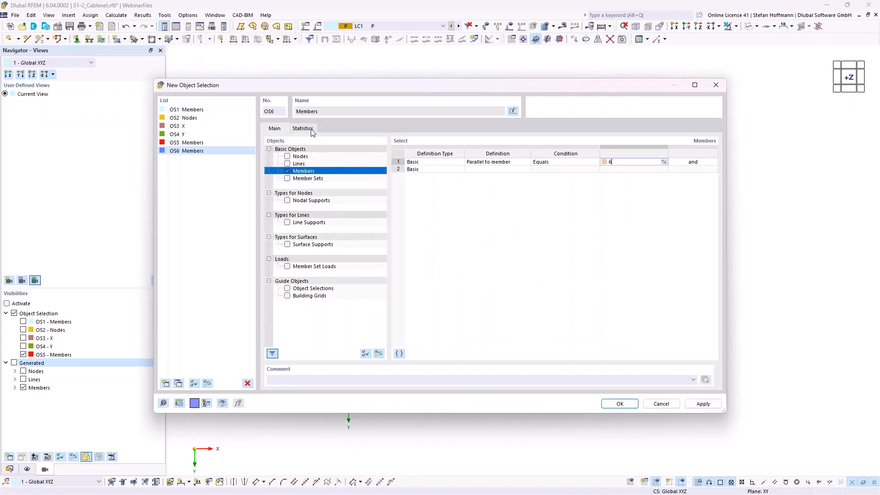
left_click(303, 129)
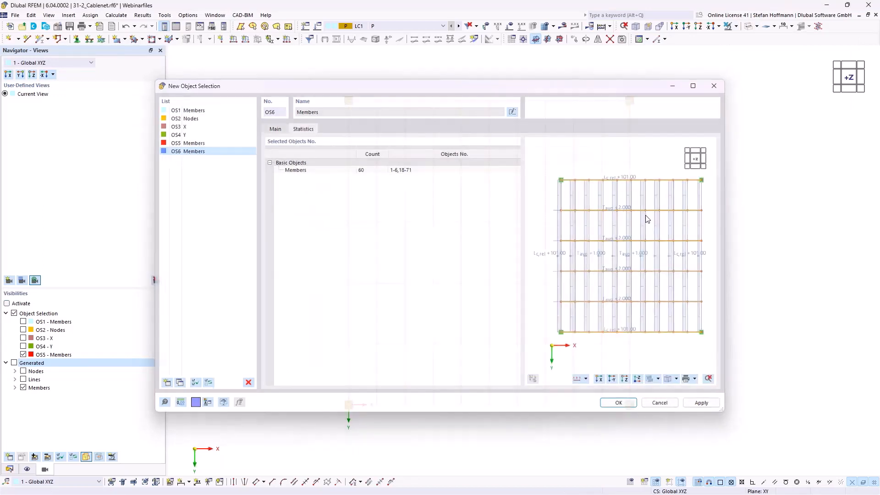
key("Return")
Display the LC1 loads and examine the form-finding parameters of the load on an X-direction edge cable set.
middle_click_drag(424, 232, 490, 43, "ctrl")
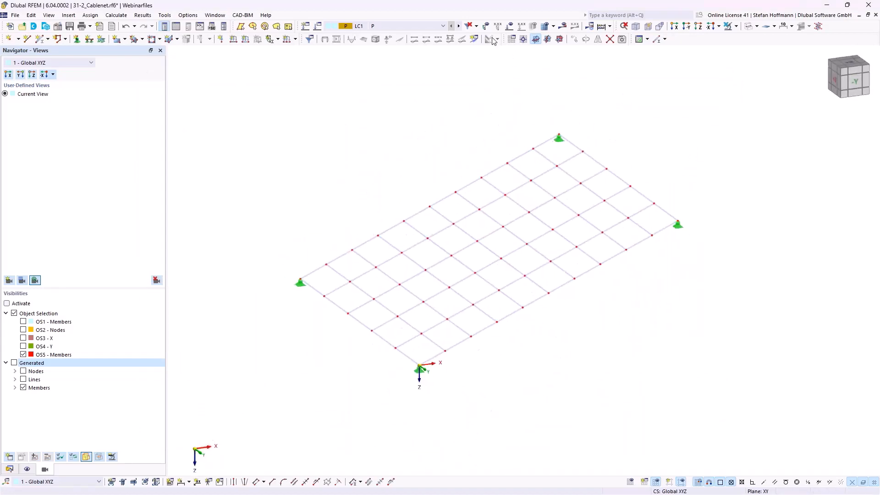
left_click(510, 26)
middle_click_drag(386, 290, 413, 364, "ctrl")
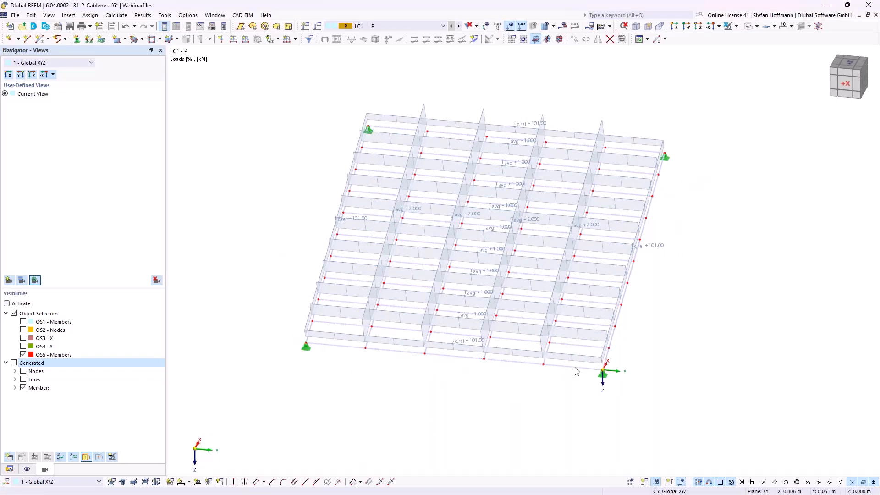
double_click(358, 224)
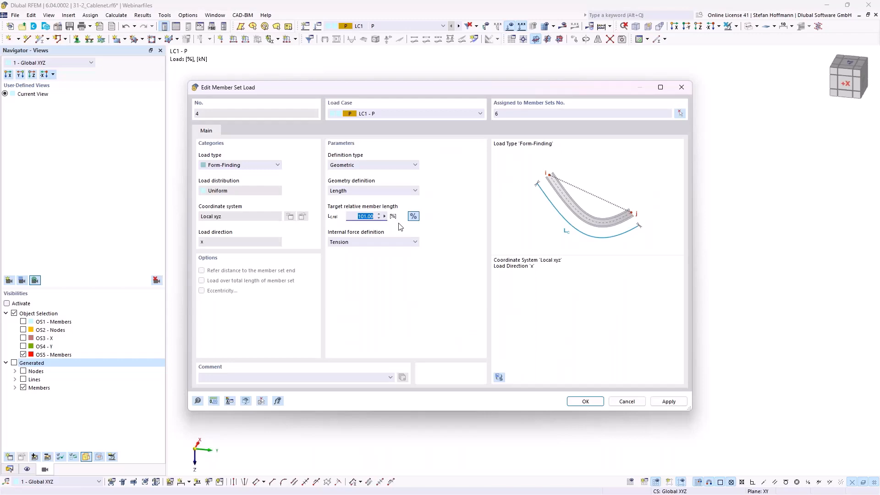
key("Escape")
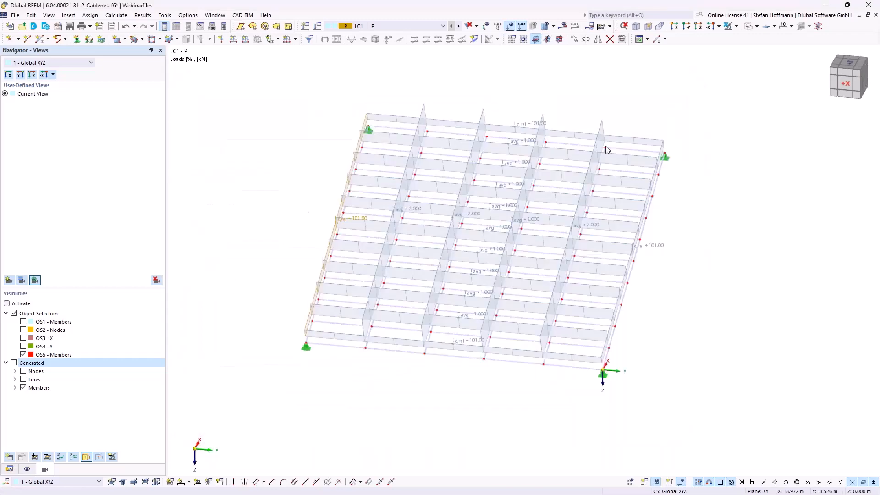
middle_click_drag(474, 408, 546, 157, "ctrl")
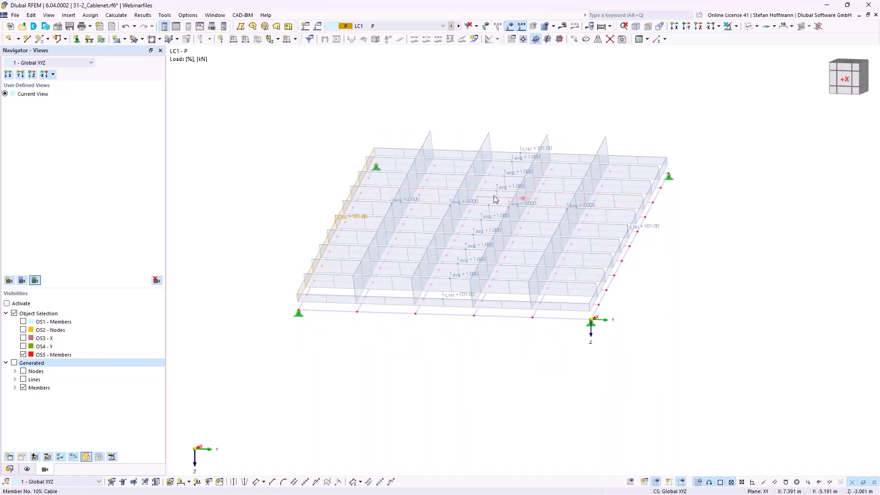
Copy load case LC1 with its loads to a new load case LC2.
left_click(318, 28)
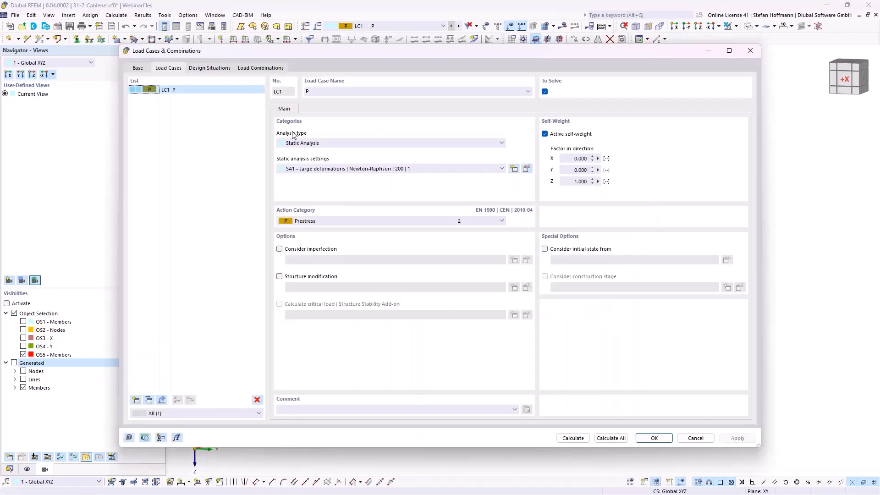
left_click(149, 400)
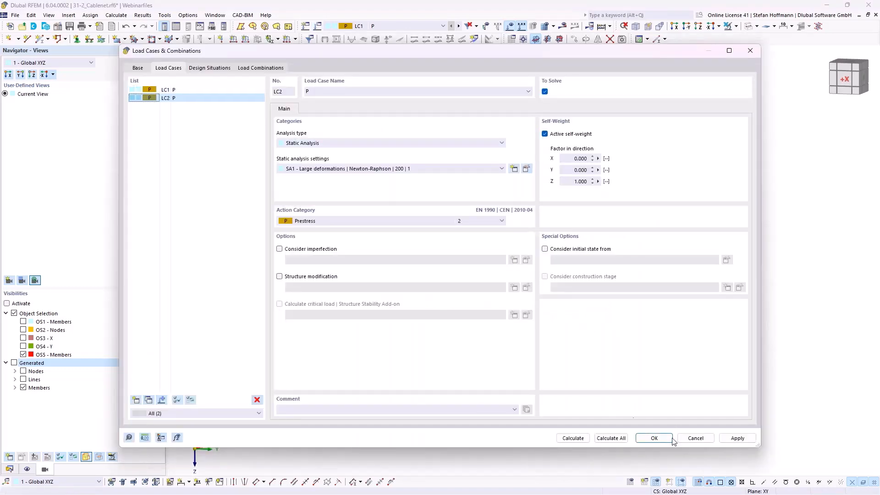
key("Return")
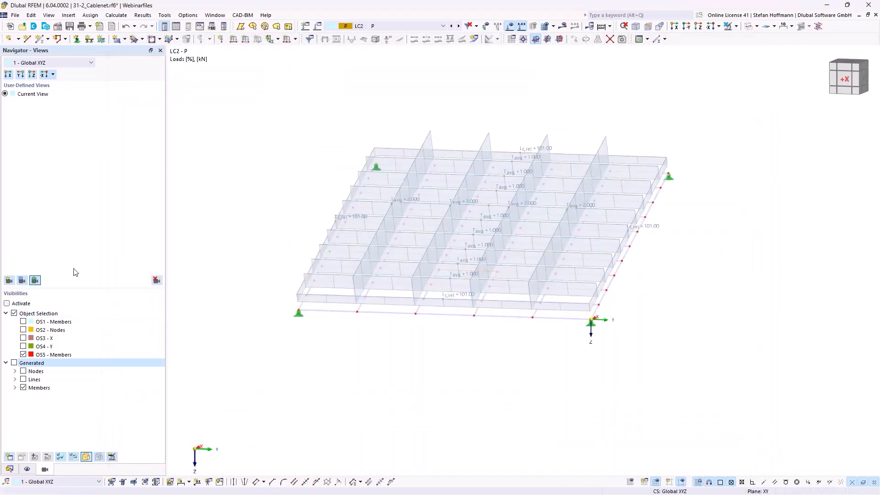
Set the average form-finding force of the LC2 load on member sets 2-5 to 5 kN, with the data tables displayed.
left_click(176, 26)
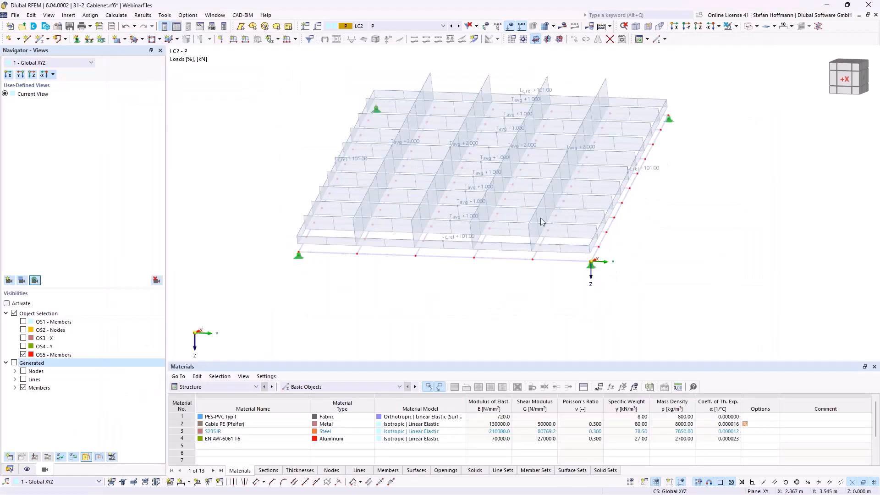
middle_click_drag(482, 199, 497, 140, "ctrl")
left_click_drag(614, 127, 355, 148)
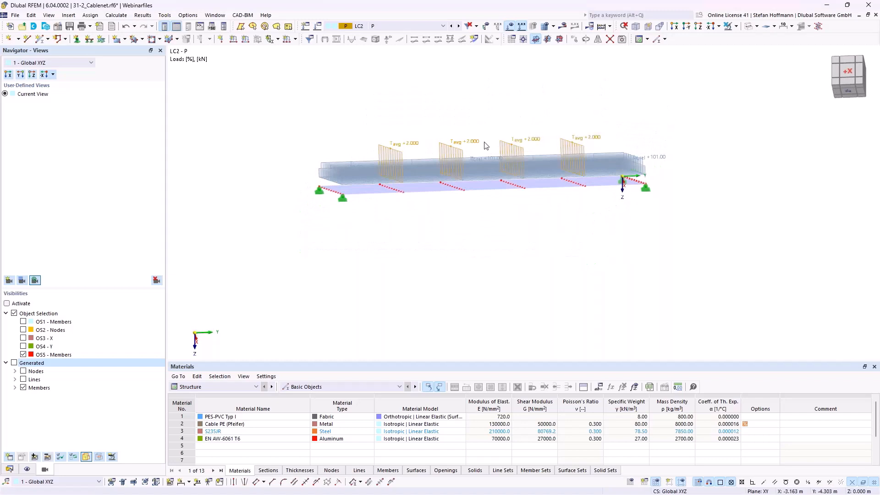
double_click(465, 146)
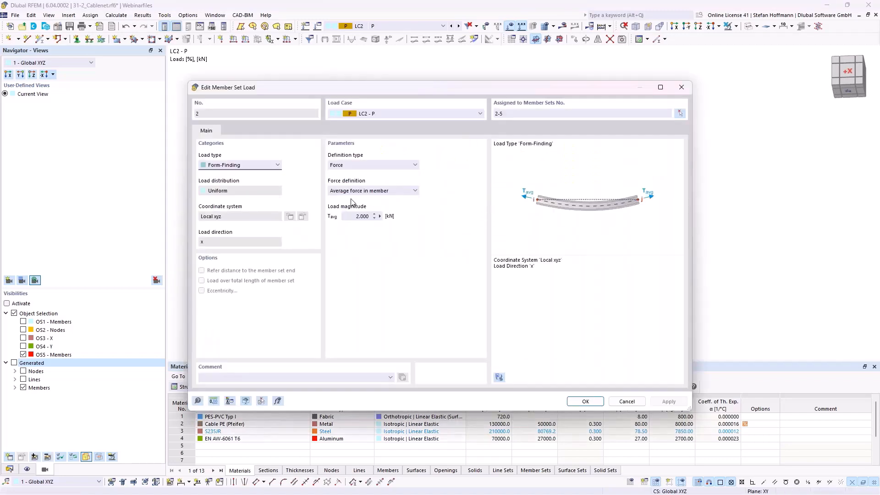
type("5")
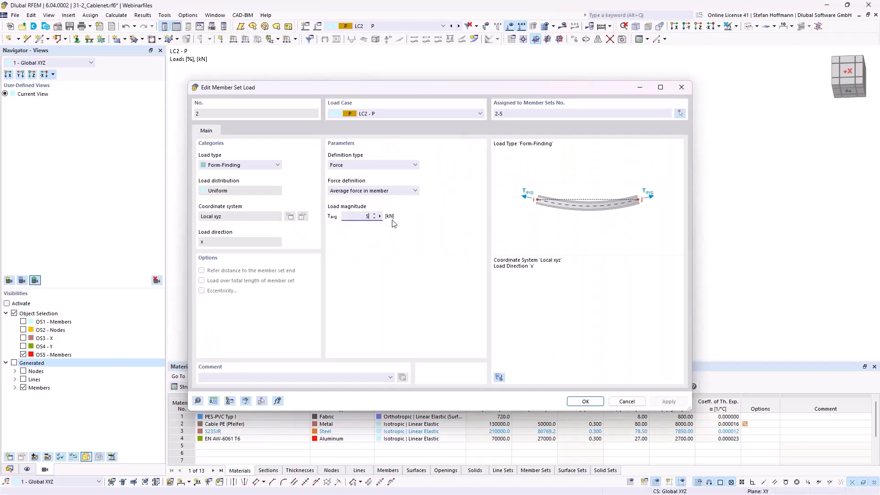
key("Return")
middle_click_drag(487, 87, 459, 198, "ctrl")
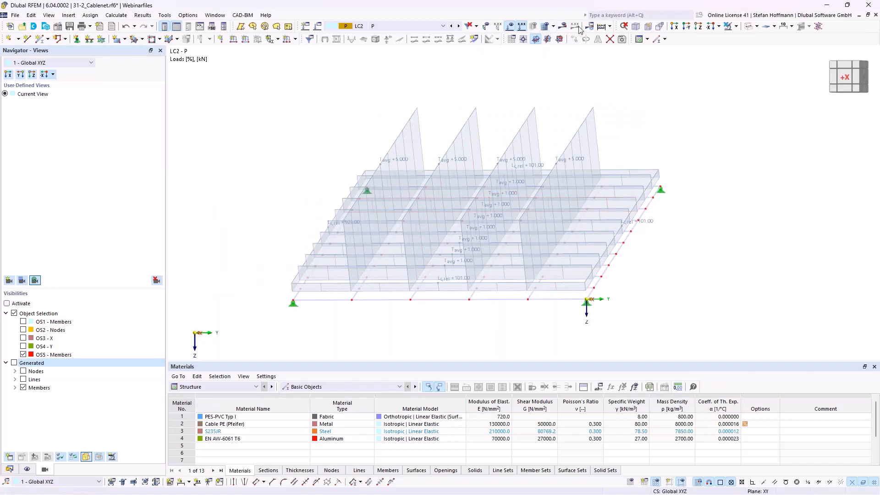
Delete load combinations CO1 and CO2, and calculate the cable net.
left_click(602, 27)
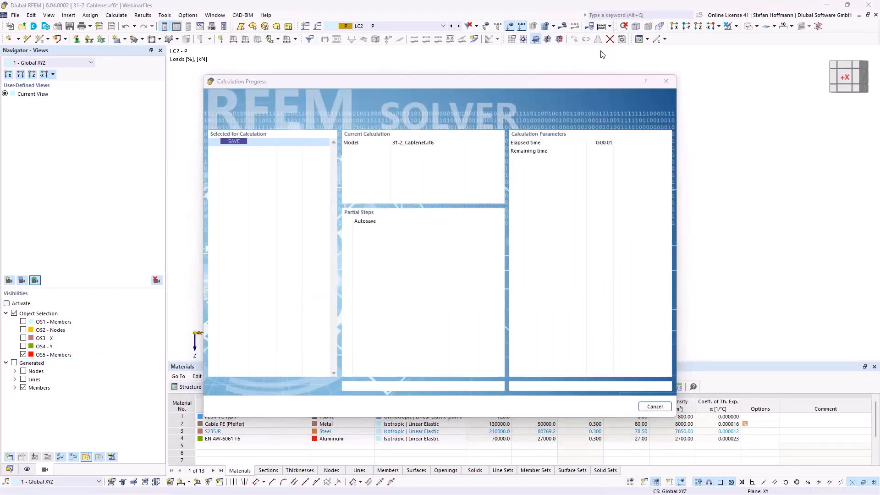
left_click(520, 300)
left_click(318, 26)
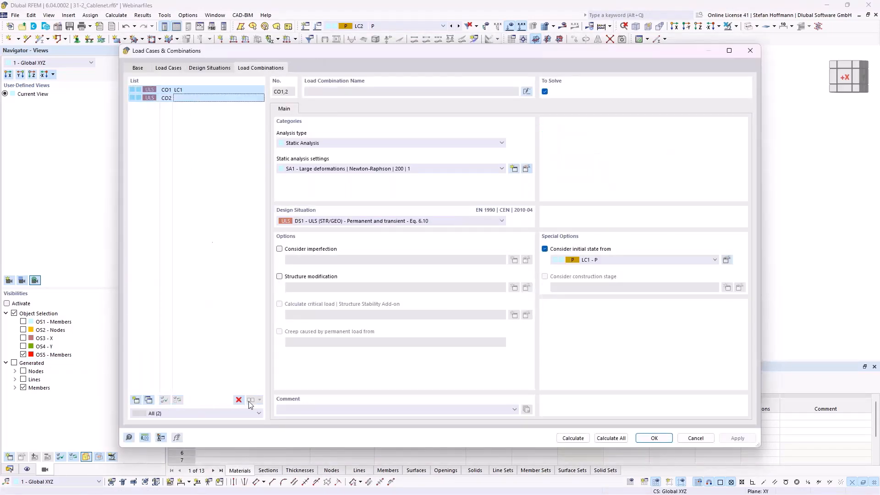
left_click(238, 399)
left_click(458, 285)
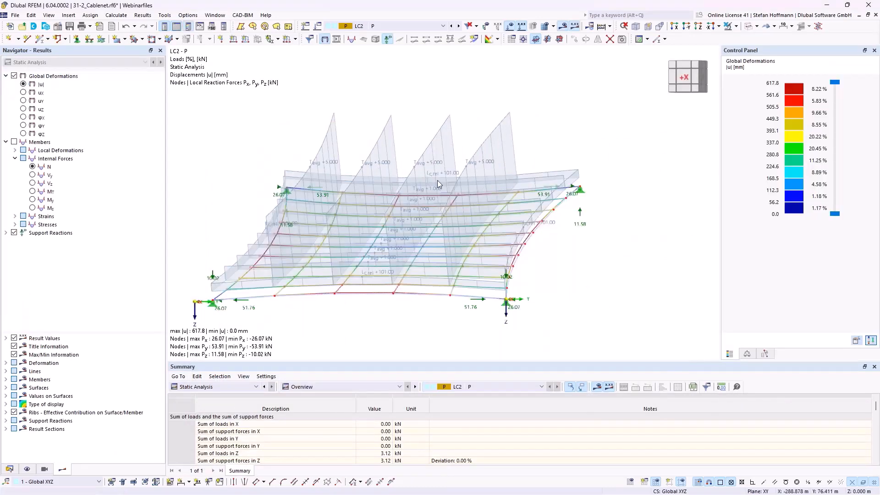
Hide the loads and examine the LC2 deformed shape and the member axial forces N of the cable net.
left_click(512, 28)
middle_click_drag(429, 195, 451, 182)
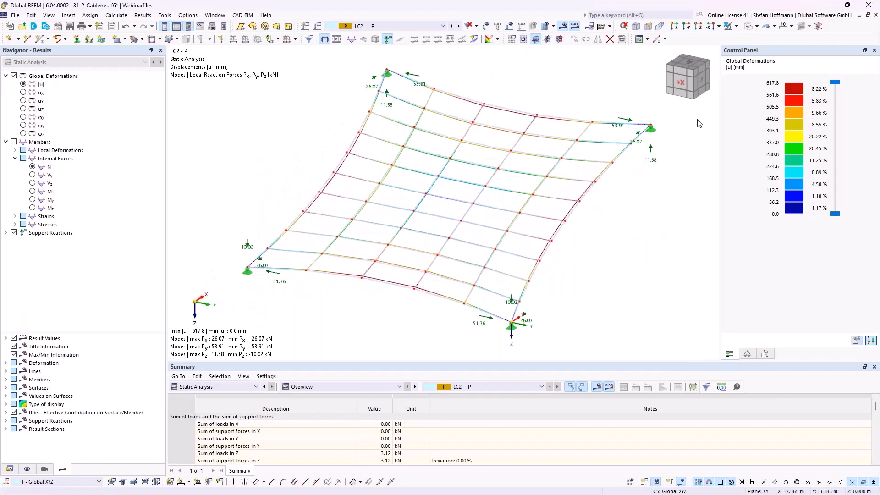
left_click(33, 167)
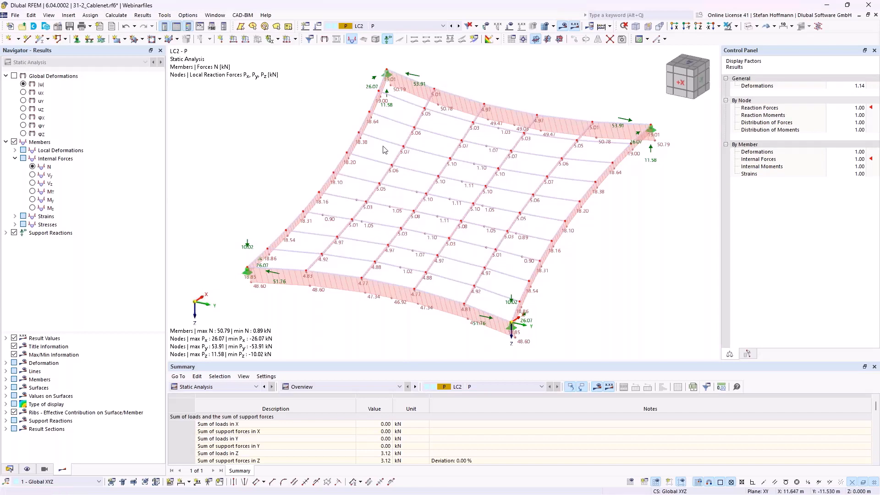
middle_click_drag(516, 209, 412, 160, "ctrl")
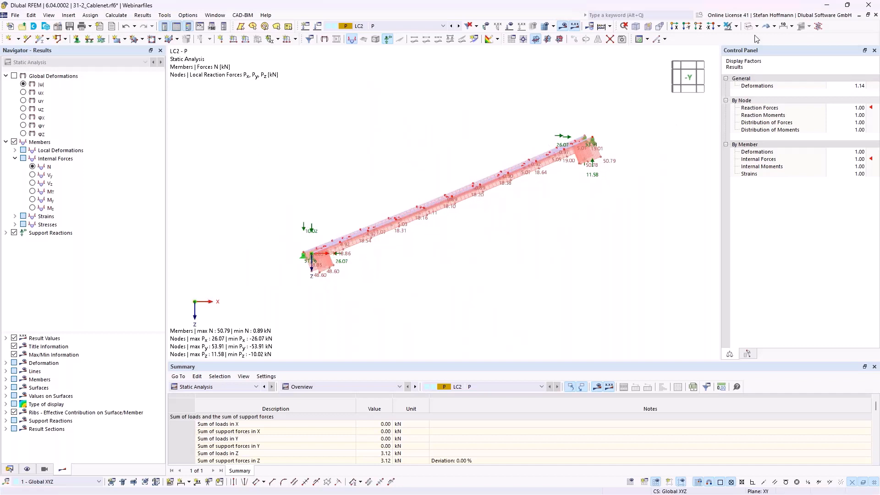
Display the LC2 global deformations |u| with the deformation display factor set to 1.
left_click(23, 84)
left_click(730, 354)
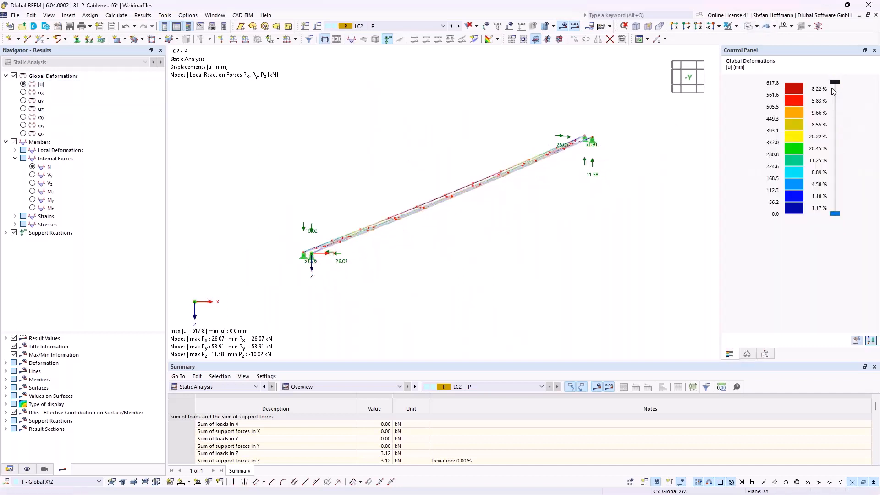
left_click(752, 354)
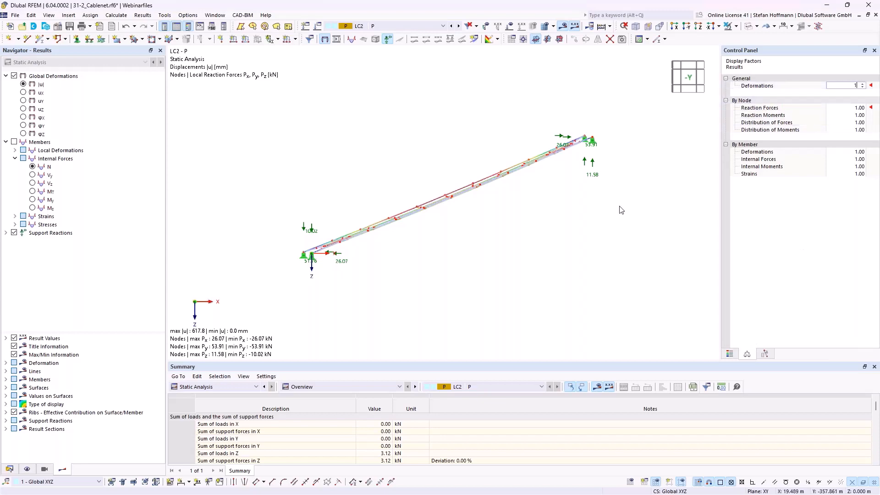
middle_click_drag(456, 221, 527, 249, "ctrl")
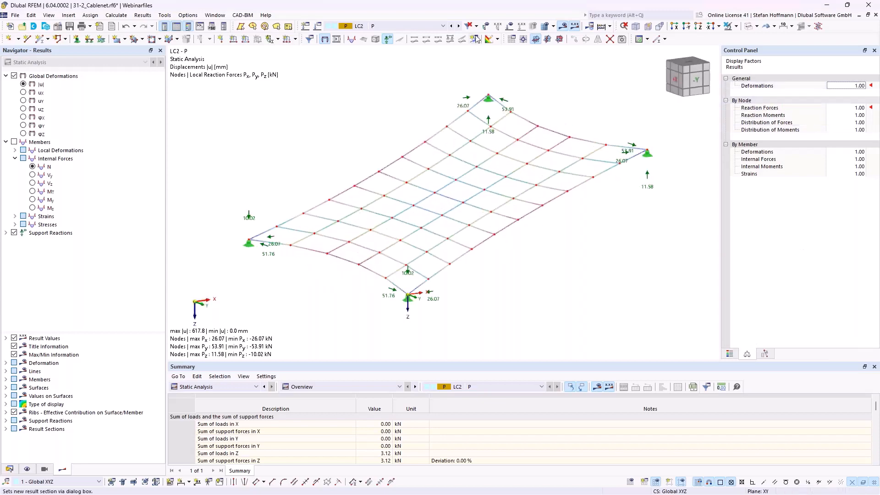
Examine the member axial forces N of load case LC1 for comparison with LC2.
left_click(451, 26)
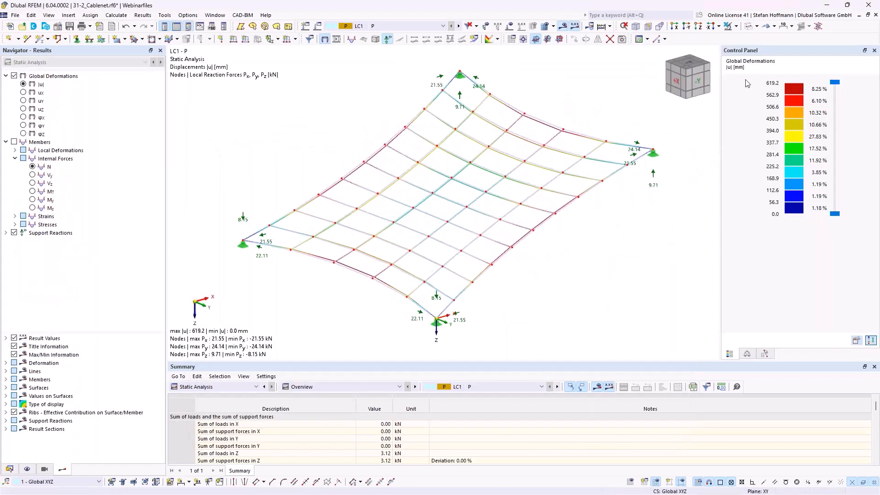
left_click(48, 167)
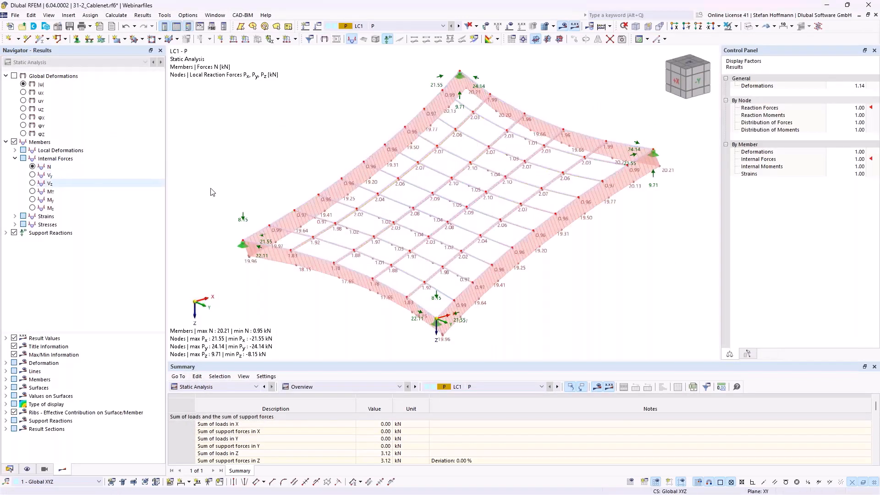
middle_click_drag(412, 176, 413, 161, "ctrl")
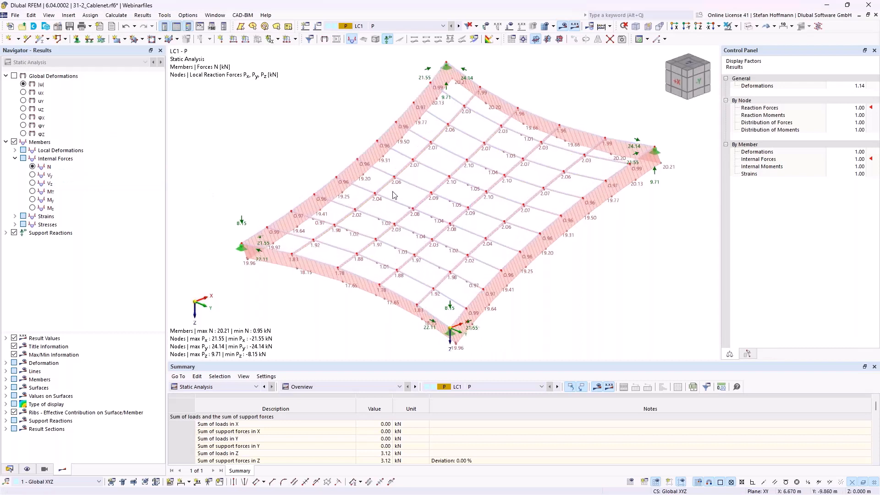
Close the cable net model and open 31-3_ModellingRing from the Webinarfiles project in Dlubal Center.
left_click(875, 15)
left_click(478, 291)
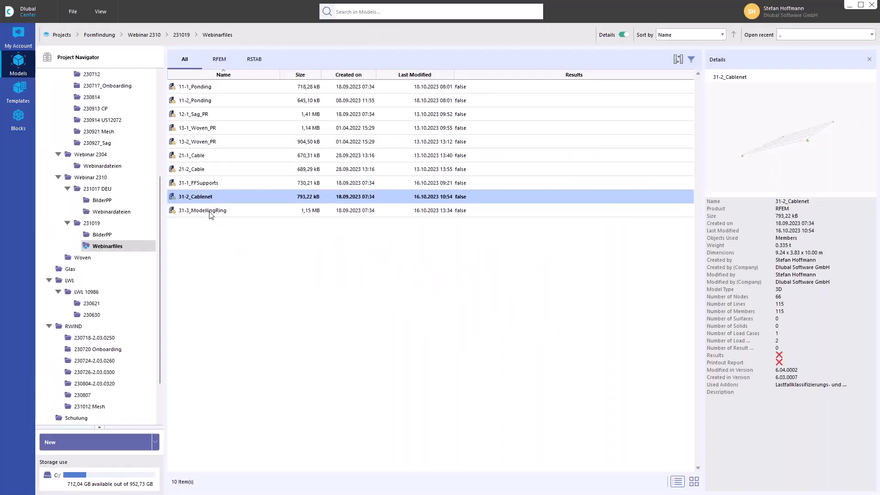
double_click(211, 210)
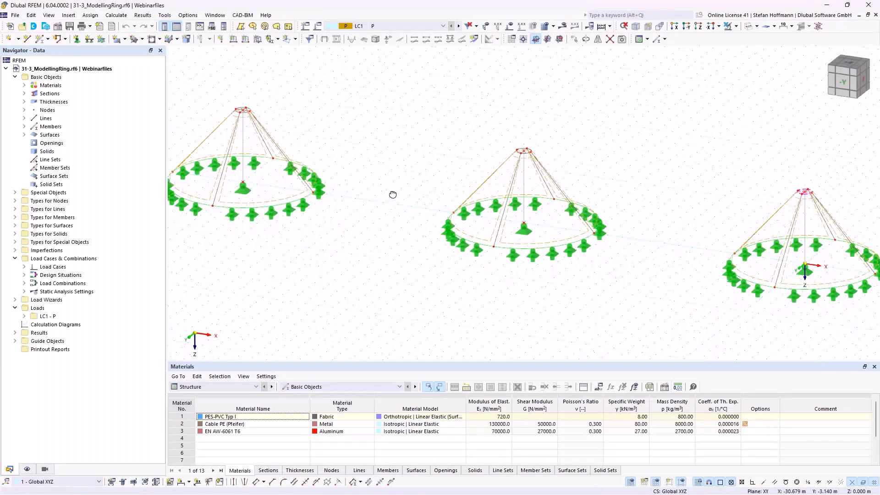
Display the three membrane cones as a transparent solid model.
middle_click_drag(393, 194, 391, 205, "ctrl")
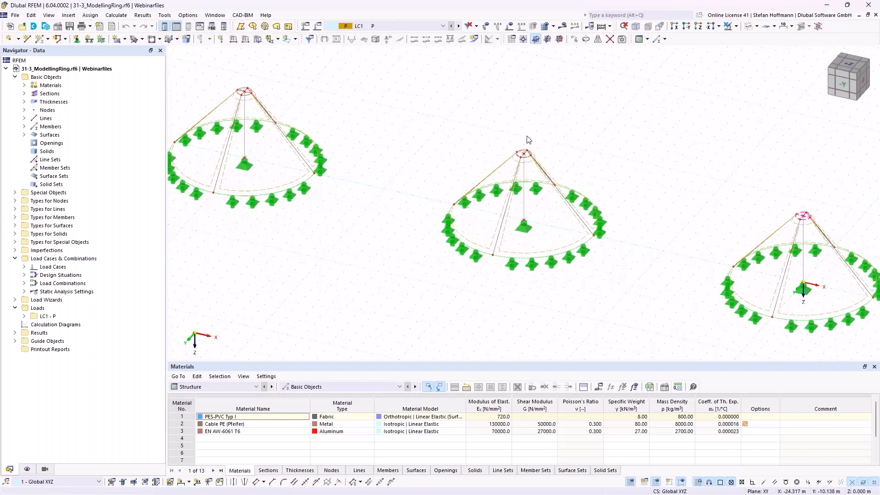
middle_click_drag(530, 140, 636, 112, "ctrl")
left_click(746, 25)
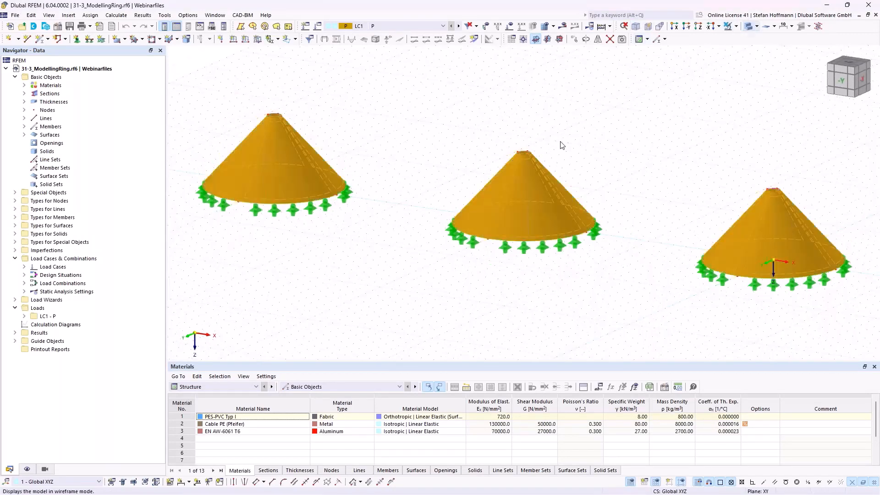
left_click(440, 277)
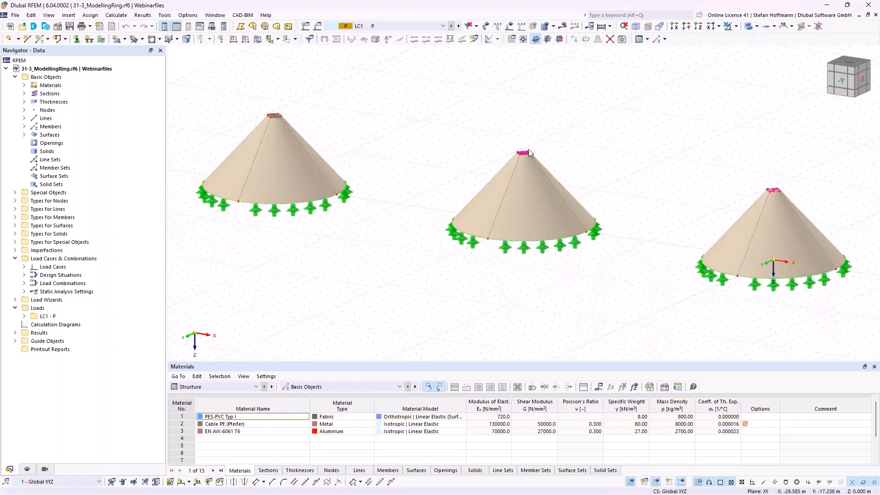
left_click(746, 28)
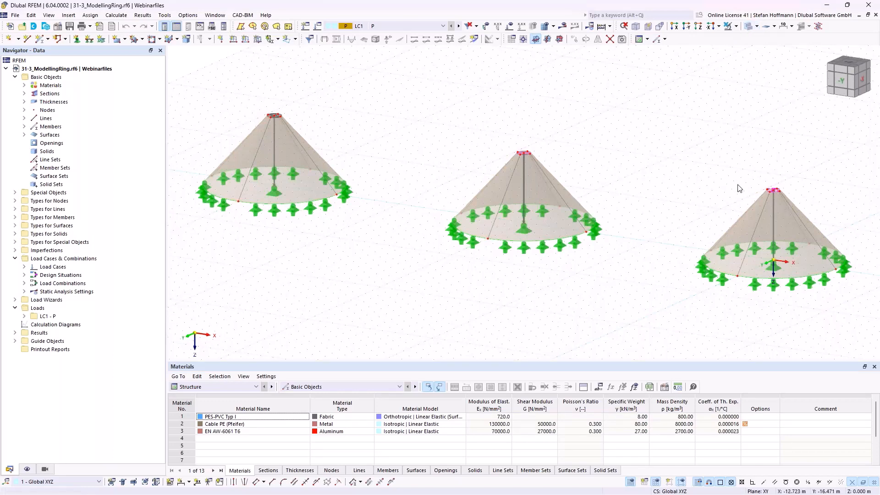
Examine how the top ring of each cone is modelled: rigid members, a plane surface, and beam members.
middle_click_drag(775, 193, 724, 216)
scroll(721, 222, "up", 4)
scroll(721, 224, "up", 3)
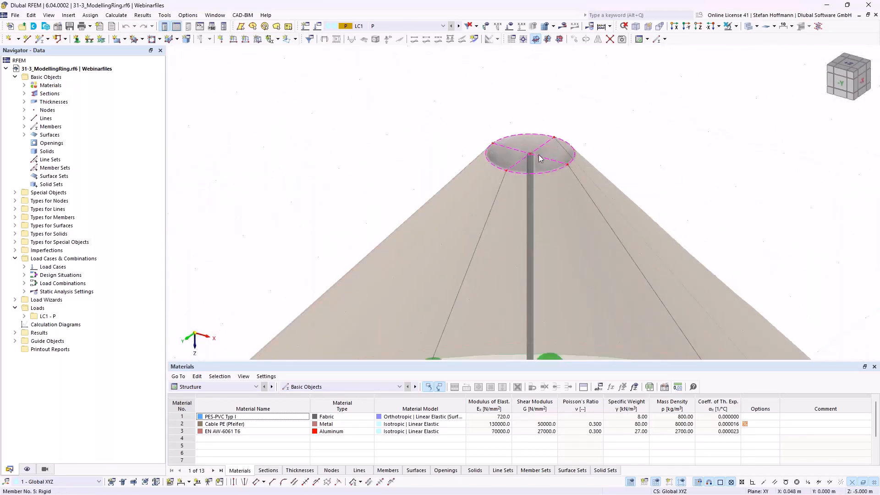
scroll(544, 171, "down", 8)
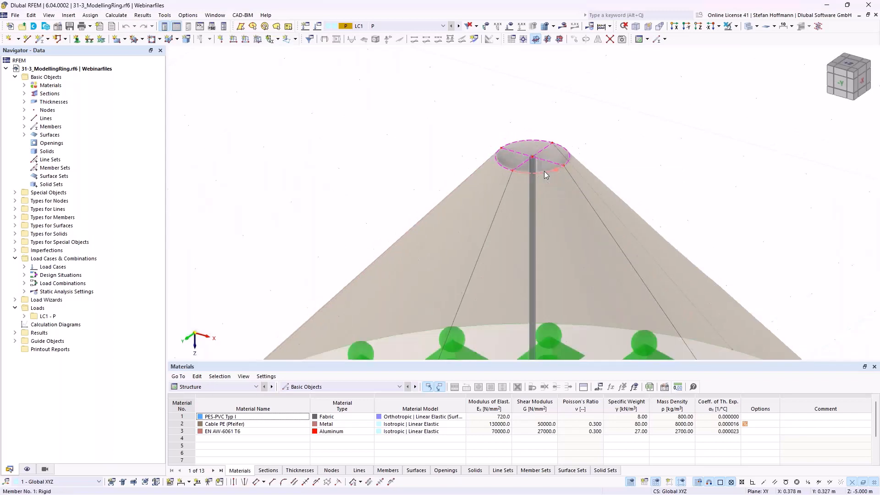
middle_click_drag(412, 164, 424, 142)
scroll(420, 136, "up", 10)
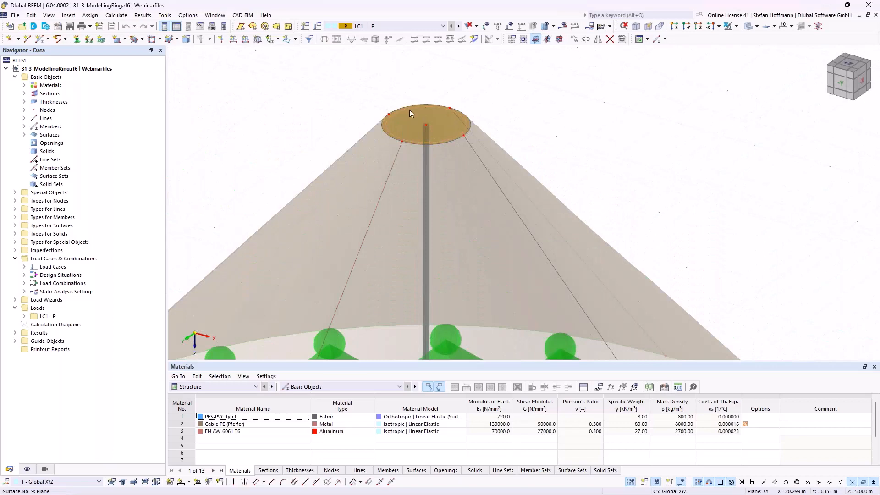
scroll(343, 91, "down", 6)
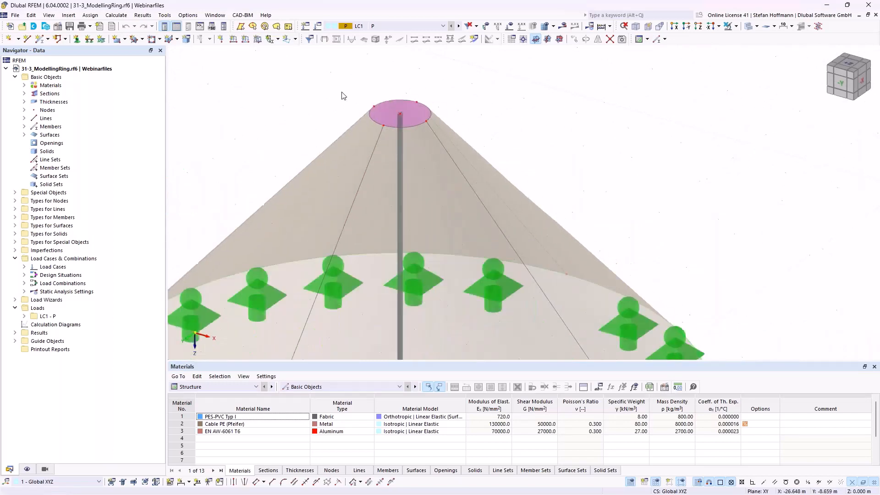
middle_click_drag(428, 167, 358, 142)
scroll(359, 142, "up", 6)
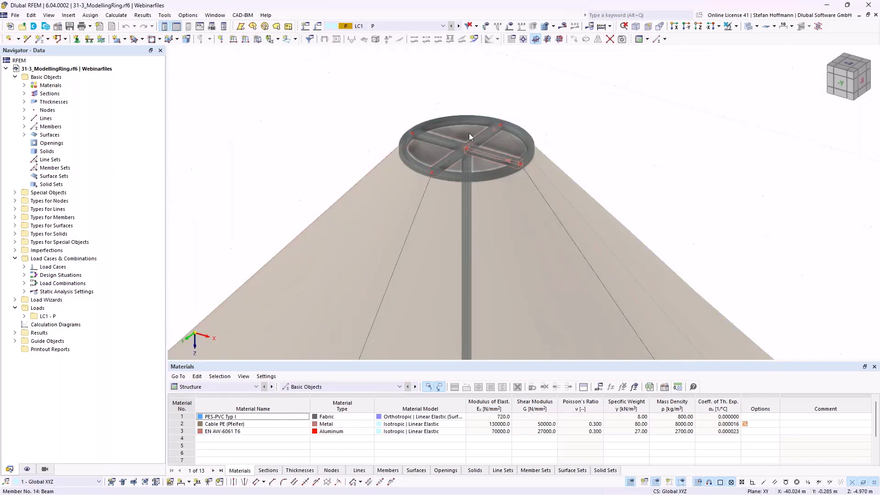
scroll(452, 175, "down", 8)
middle_click_drag(499, 172, 362, 104)
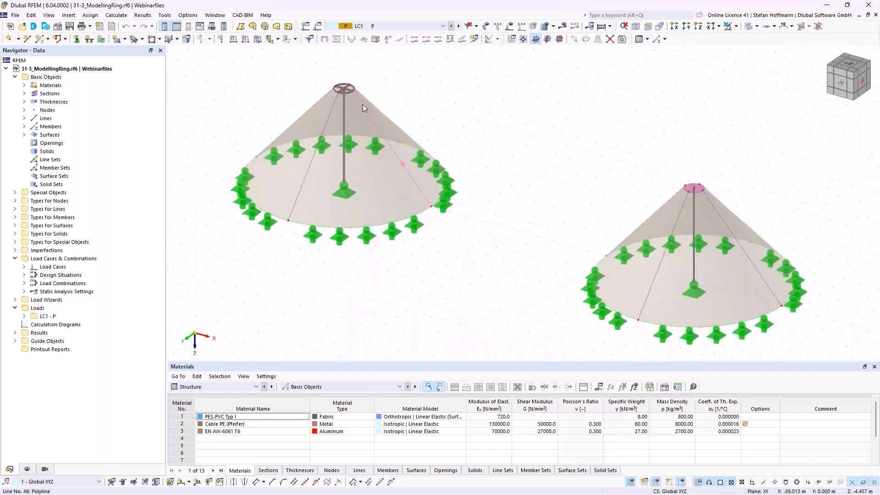
scroll(362, 104, "down", 1)
Check the LC1 loads, calculate the model, and examine the axial forces ny in the cone surfaces.
left_click(509, 27)
left_click(507, 28)
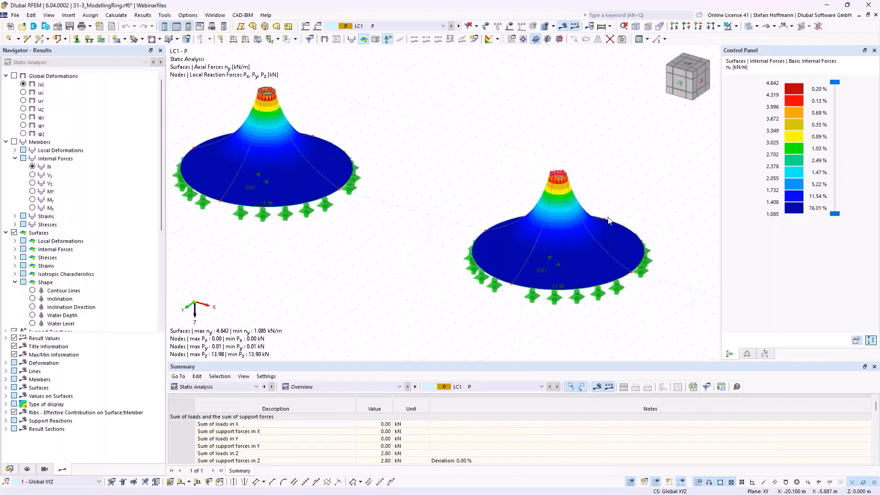
middle_click_drag(615, 226, 491, 207)
middle_click_drag(442, 253, 408, 229, "ctrl")
Display the contour lines of the cone surfaces, and examine the member axial forces N in the rigid top ring without surface results.
left_click(33, 291)
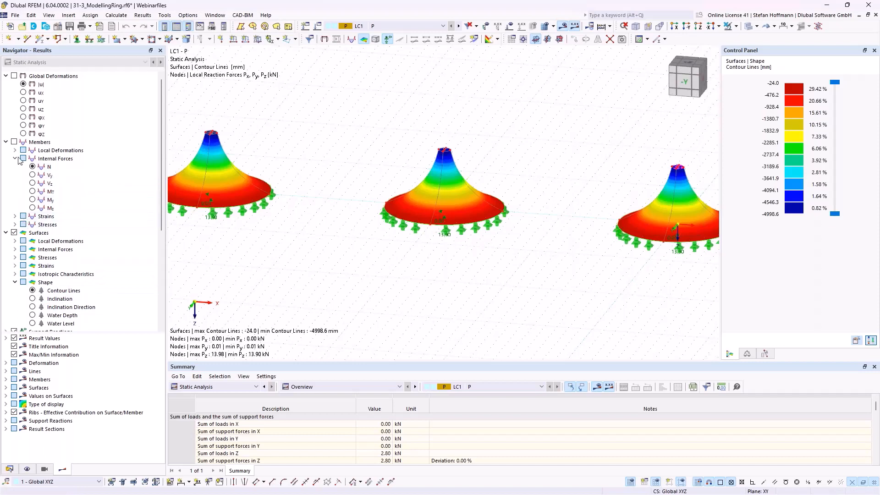
left_click(33, 166)
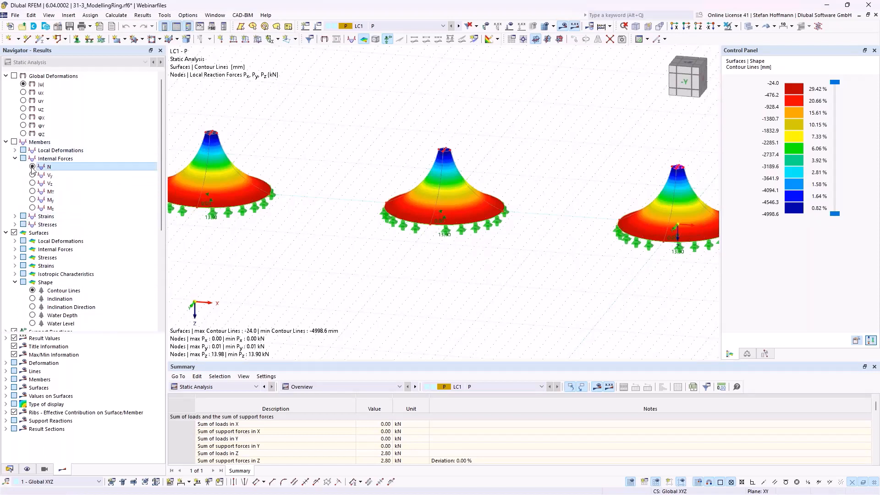
left_click(15, 232)
middle_click_drag(558, 168, 523, 229, "ctrl")
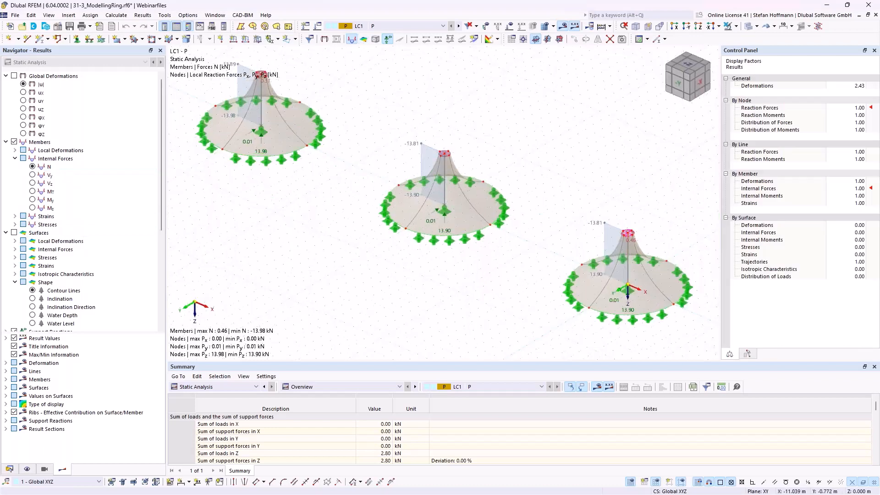
scroll(680, 242, "up", 5)
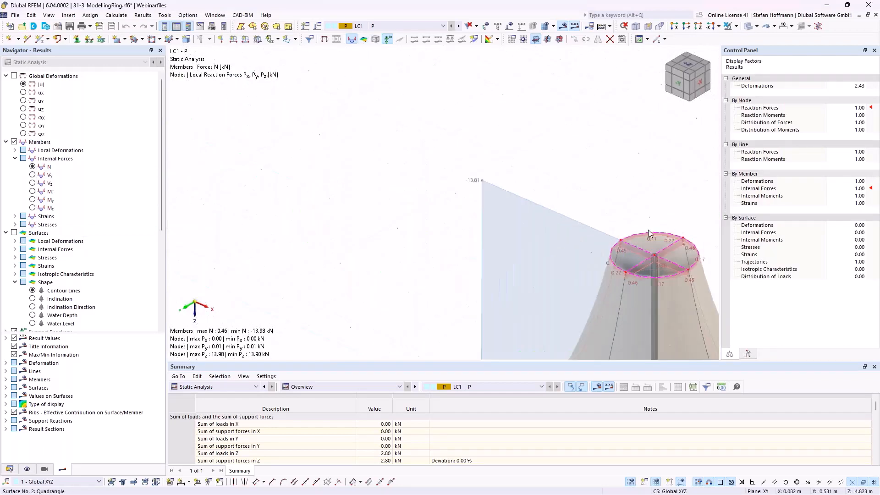
scroll(577, 238, "up", 6)
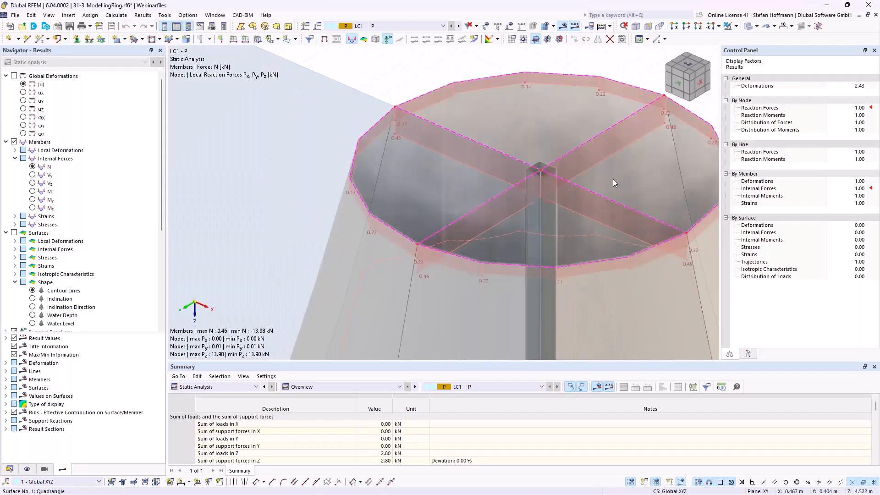
scroll(535, 134, "down", 4)
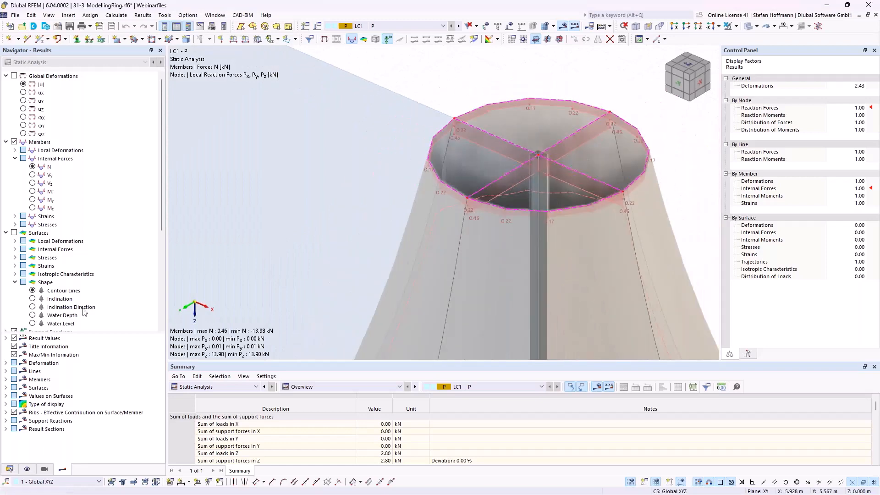
Check the Results on Couplings option for members and examine the axial forces N at the plane-surface ring and the beam ring.
left_click(6, 379)
scroll(43, 408, "down", 2)
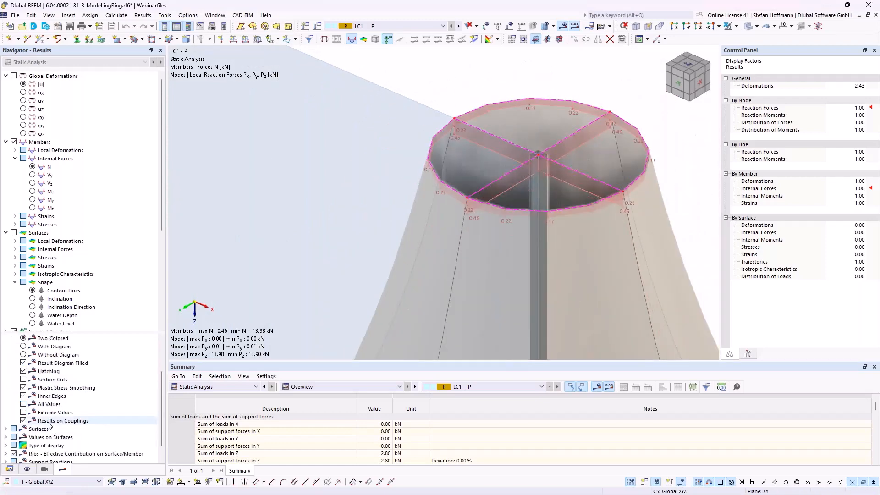
scroll(377, 261, "down", 4)
middle_click_drag(258, 196, 571, 230)
scroll(322, 153, "down", 3)
middle_click_drag(321, 152, 491, 223)
middle_click_drag(278, 101, 471, 198)
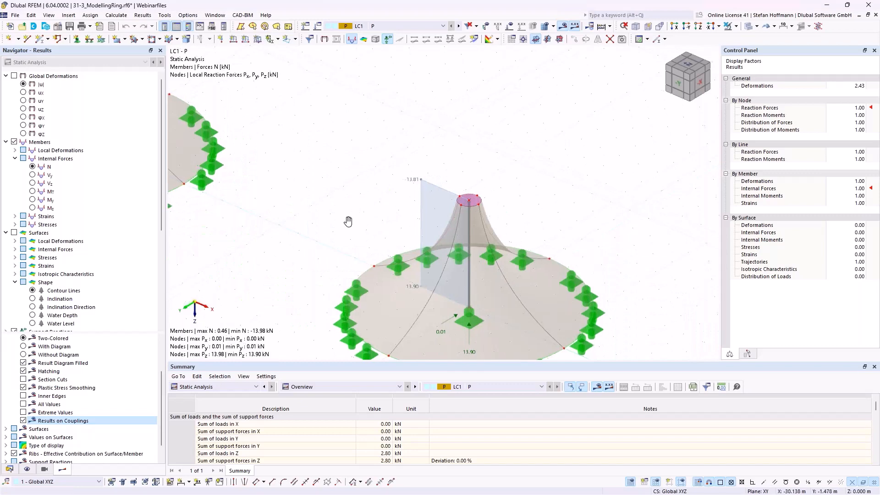
middle_click_drag(307, 211, 202, 100)
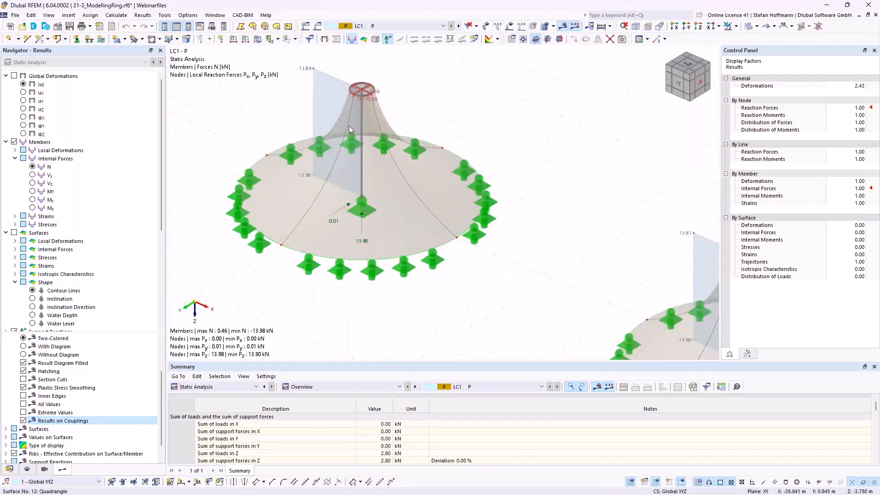
scroll(361, 95, "up", 5)
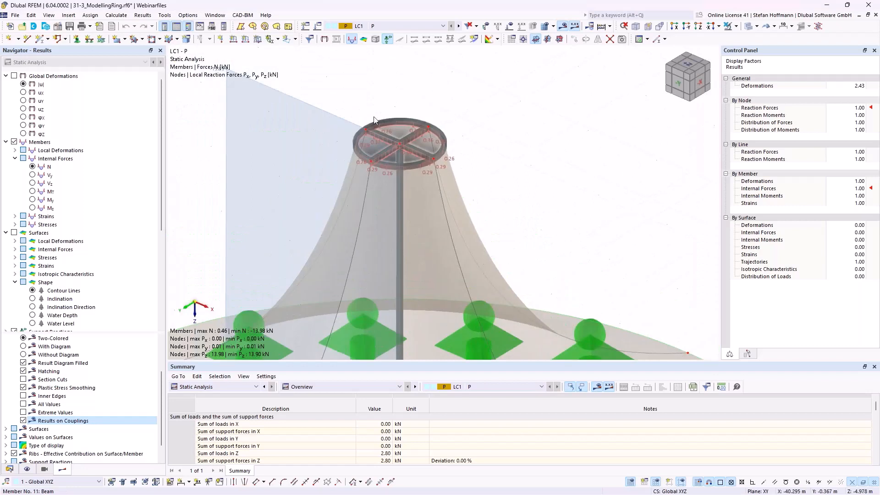
Display the global deformations |u| with only the beam ring of the cone isolated, and examine its deformation values and display factors.
left_click(24, 84)
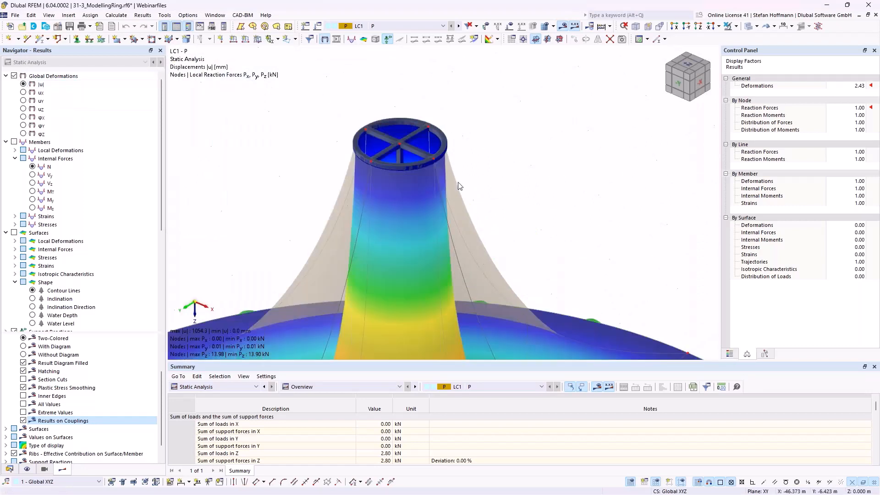
left_click(736, 26)
left_click(733, 48)
middle_click_drag(471, 178, 489, 115, "ctrl")
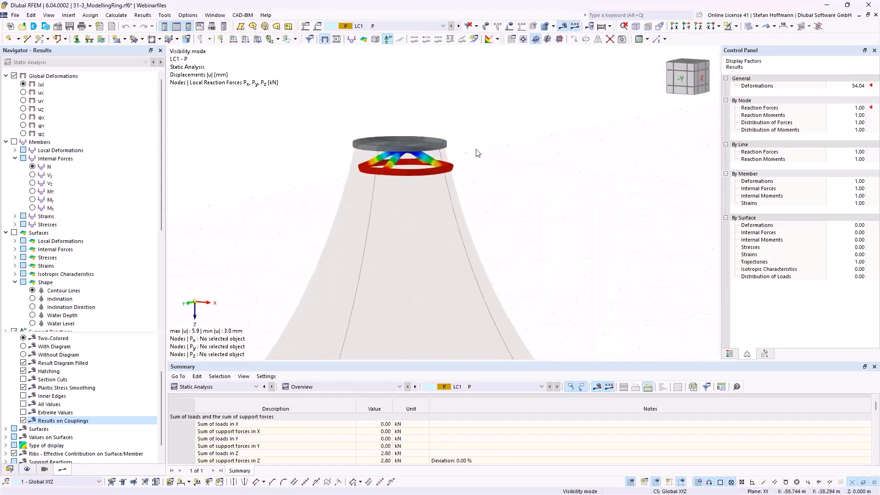
scroll(413, 148, "up", 5)
left_click(732, 355)
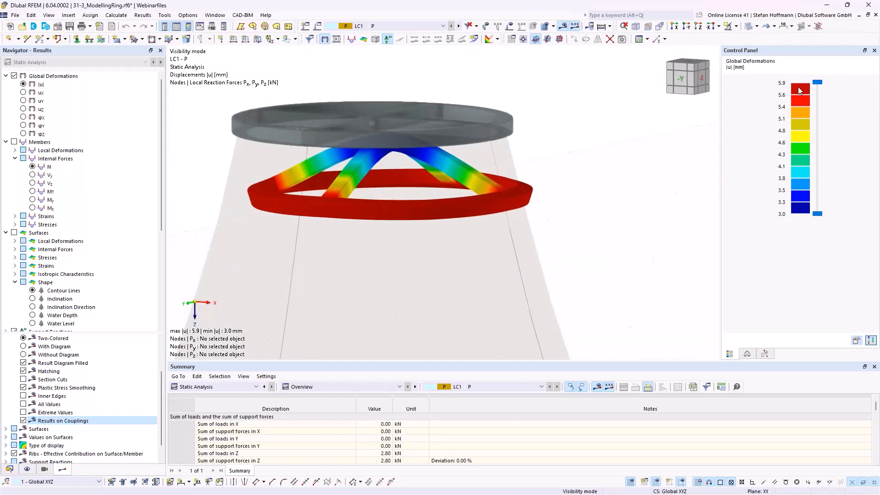
left_click(747, 354)
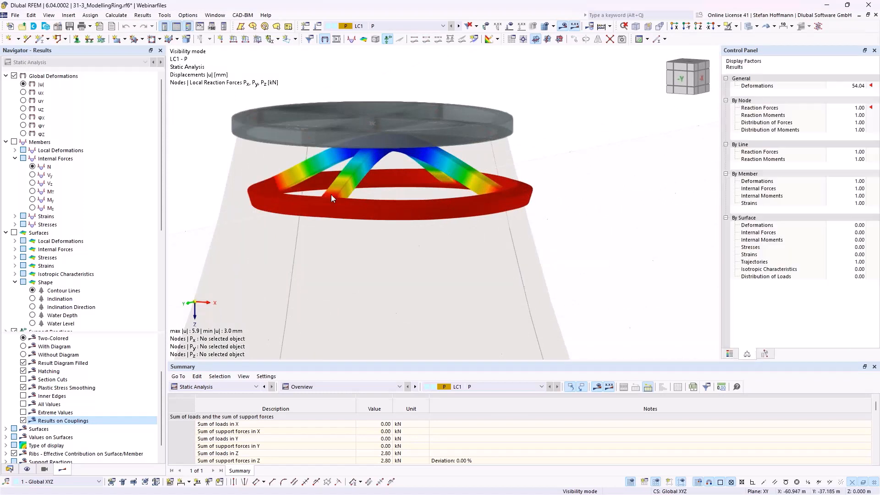
Cancel the visibility mode and view the global deformations |u| of the complete cones.
scroll(365, 175, "down", 8)
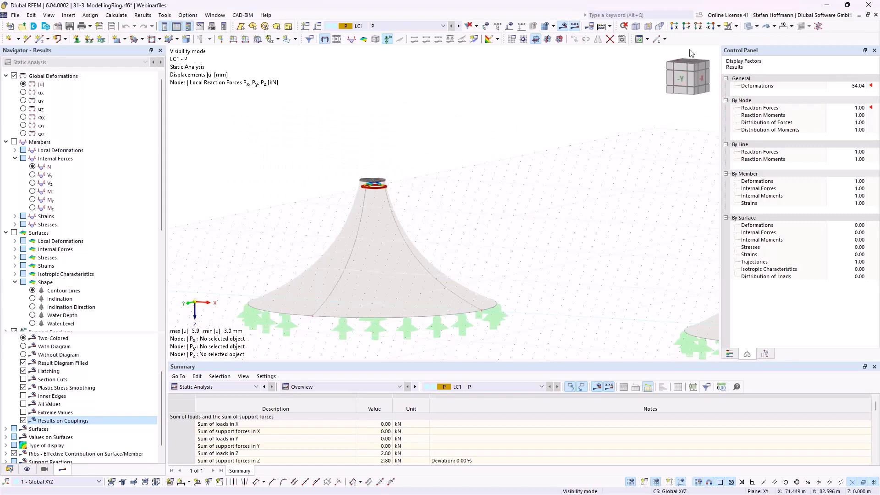
left_click(736, 27)
left_click(745, 82)
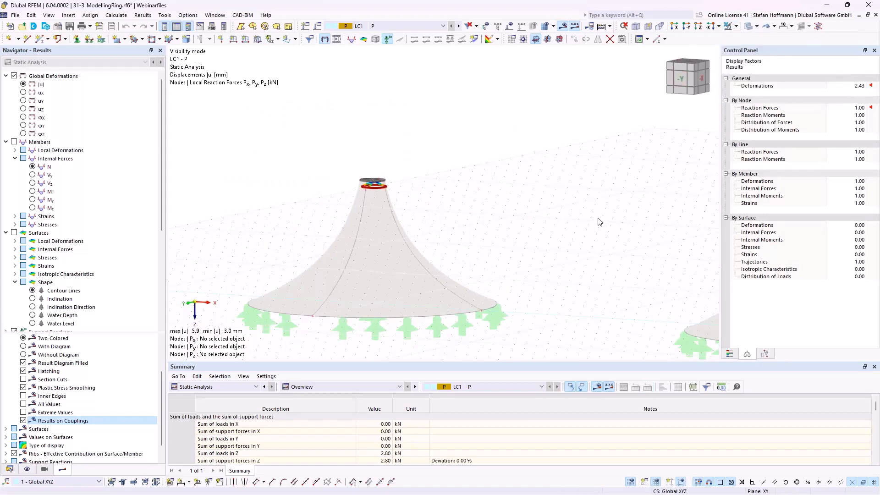
middle_click_drag(517, 213, 447, 126)
scroll(448, 125, "down", 2)
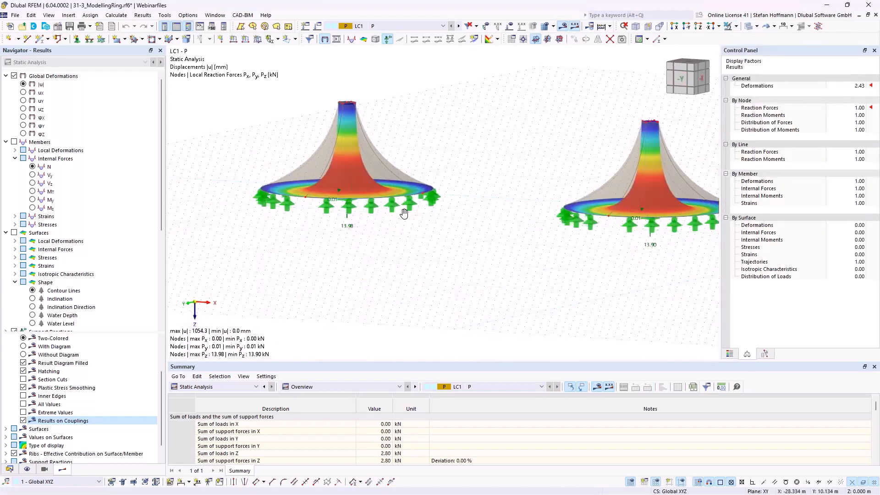
middle_click_drag(403, 214, 348, 210)
Display the basic internal forces nx on the surfaces and compare their distribution across the three cones.
left_click(15, 250)
left_click(24, 258)
left_click(42, 307)
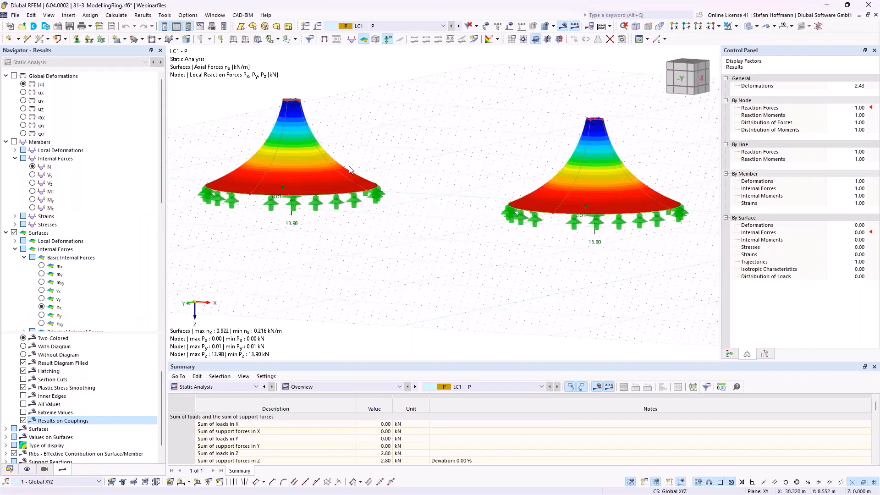
scroll(351, 170, "down", 2)
middle_click_drag(592, 186, 502, 256, "ctrl")
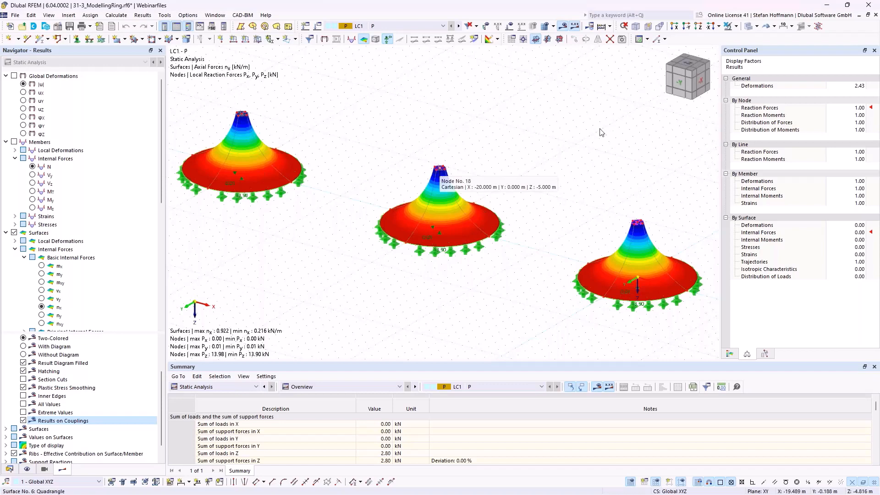
Close RFEM and advance the webinar presentation from the Examples slide to the Prospect slide.
left_click(868, 4)
left_click(479, 296)
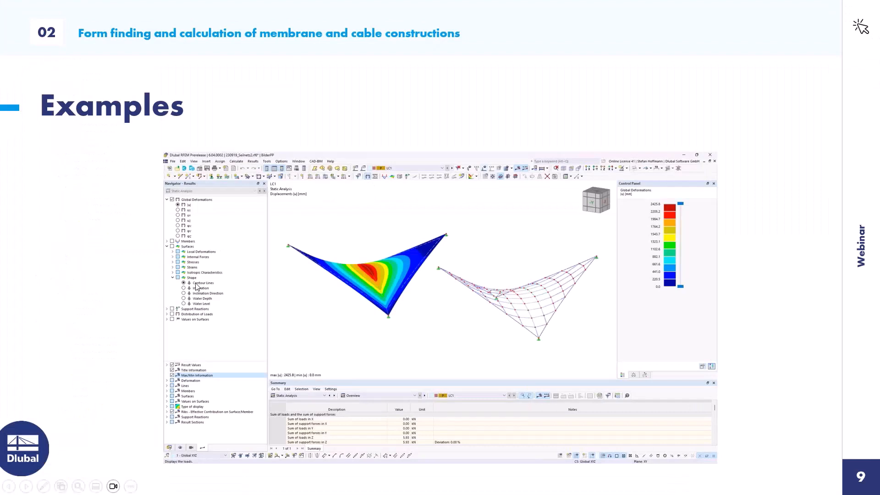
left_click(347, 301)
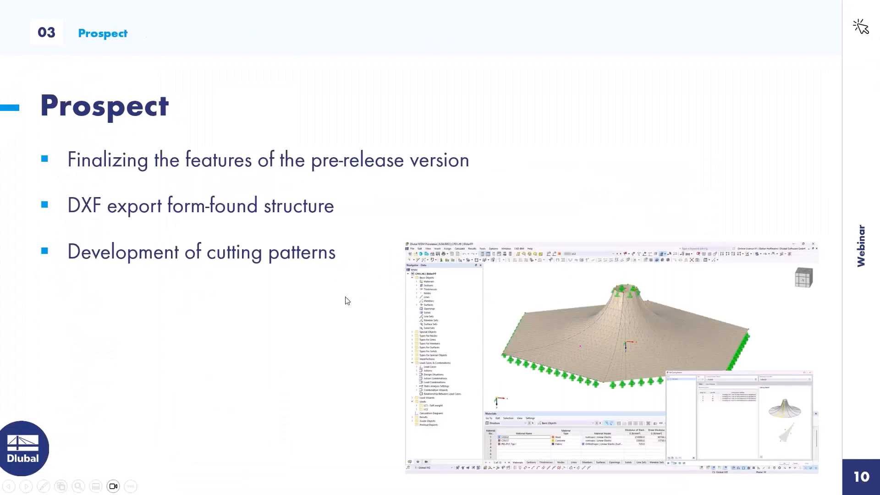